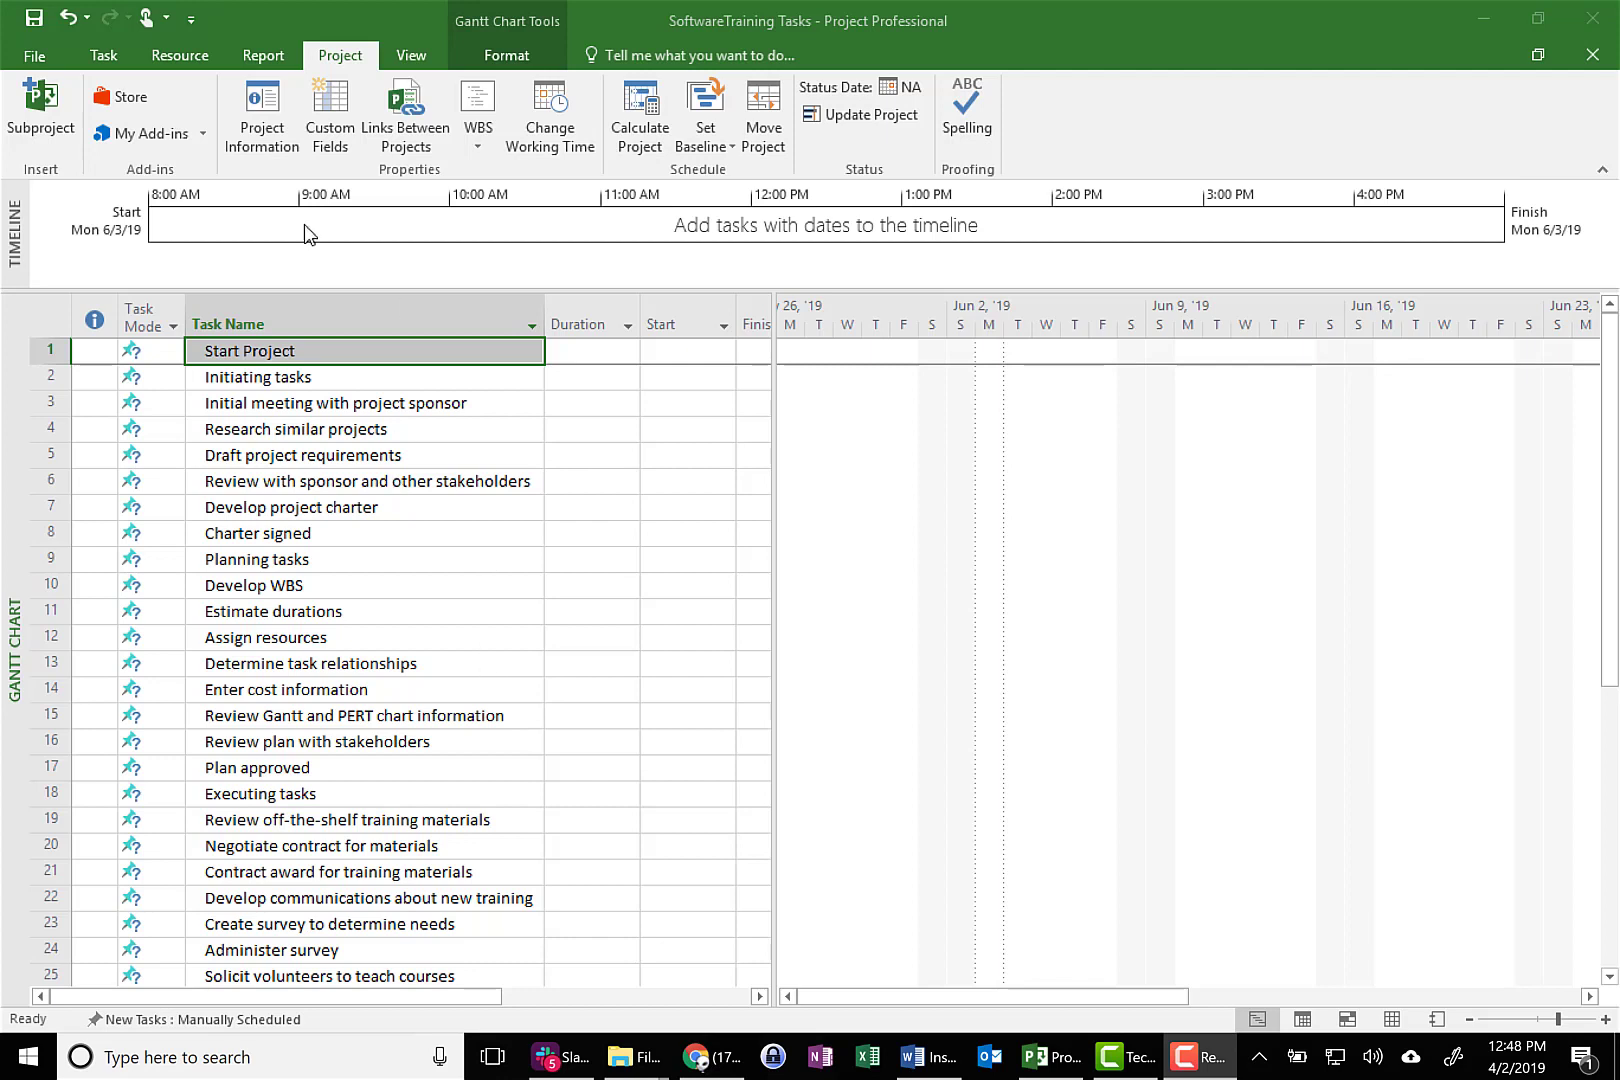
Set the project's start date to Monday, June 3, 2019 in the project information
click(345, 60)
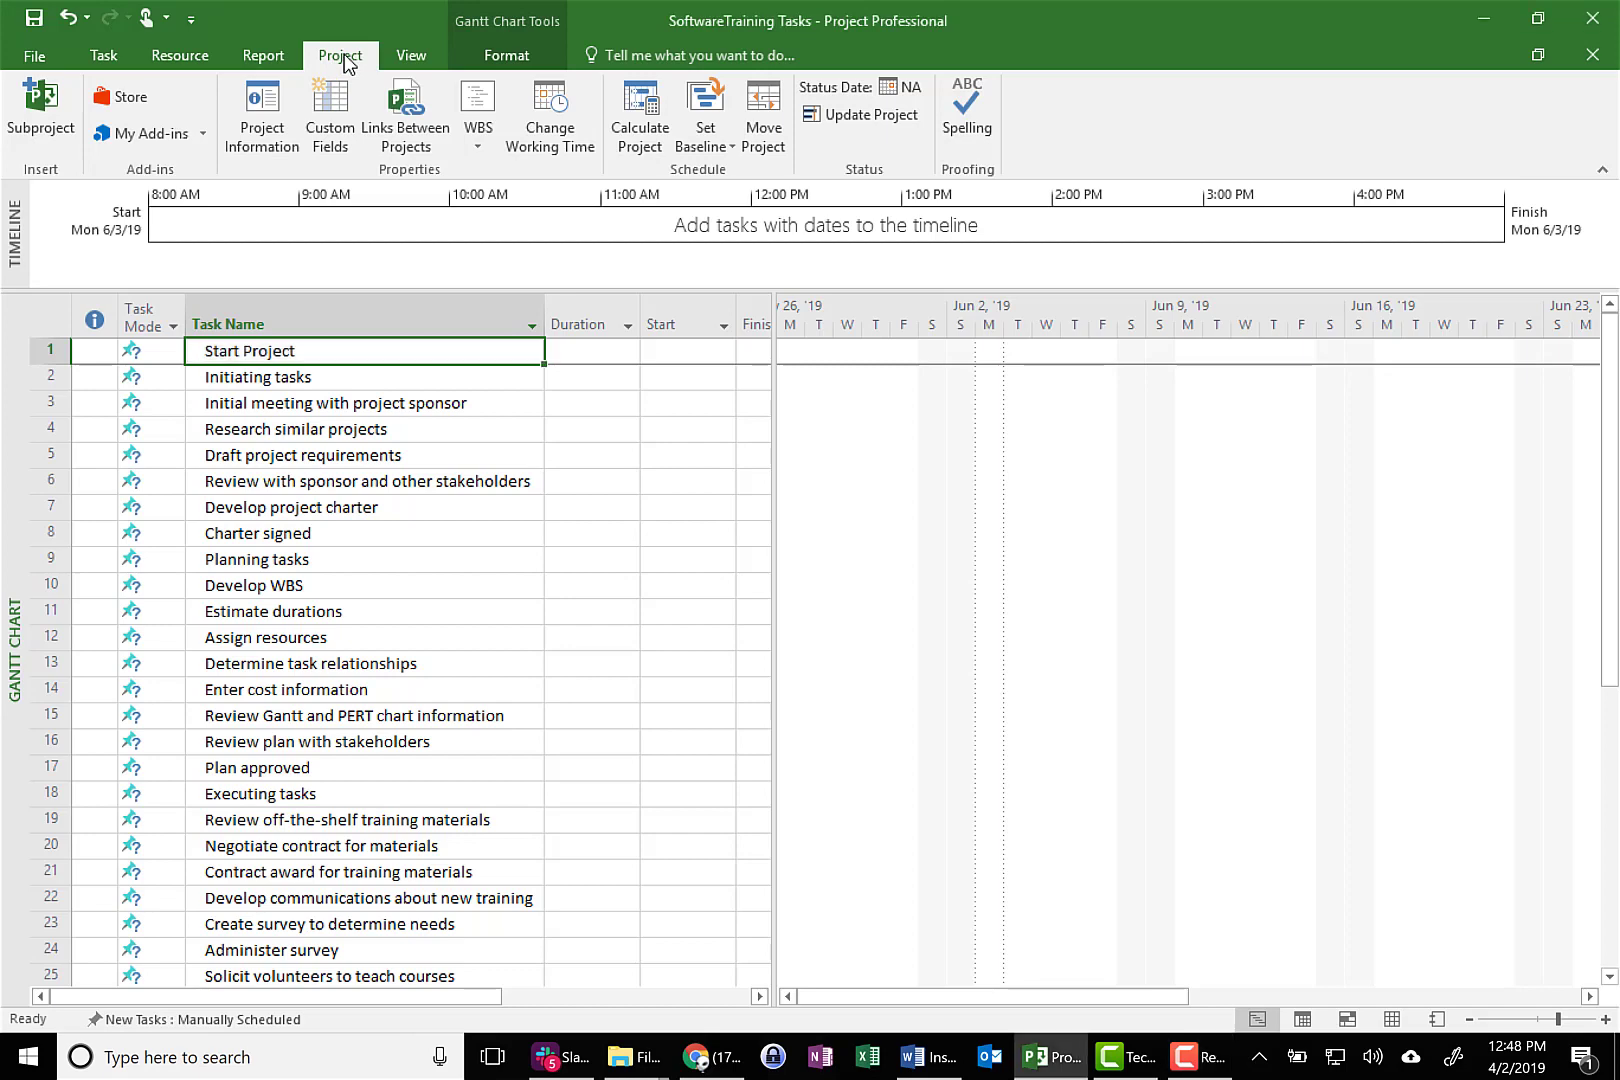
click(264, 138)
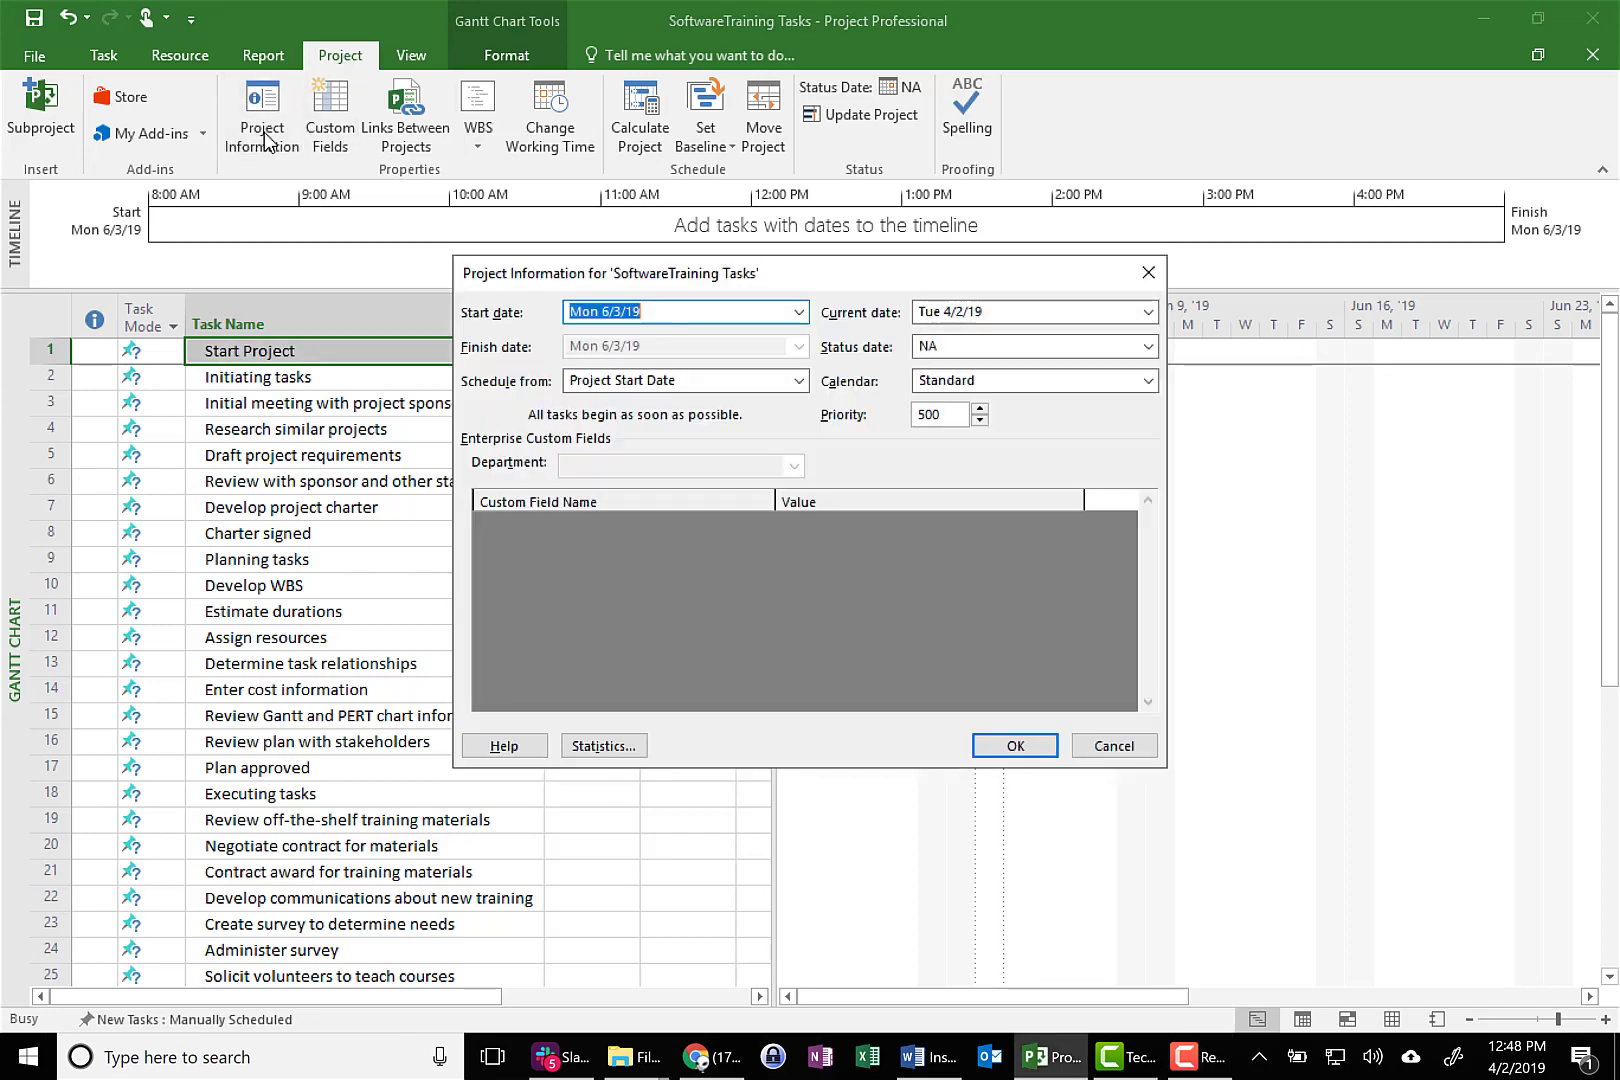
click(800, 313)
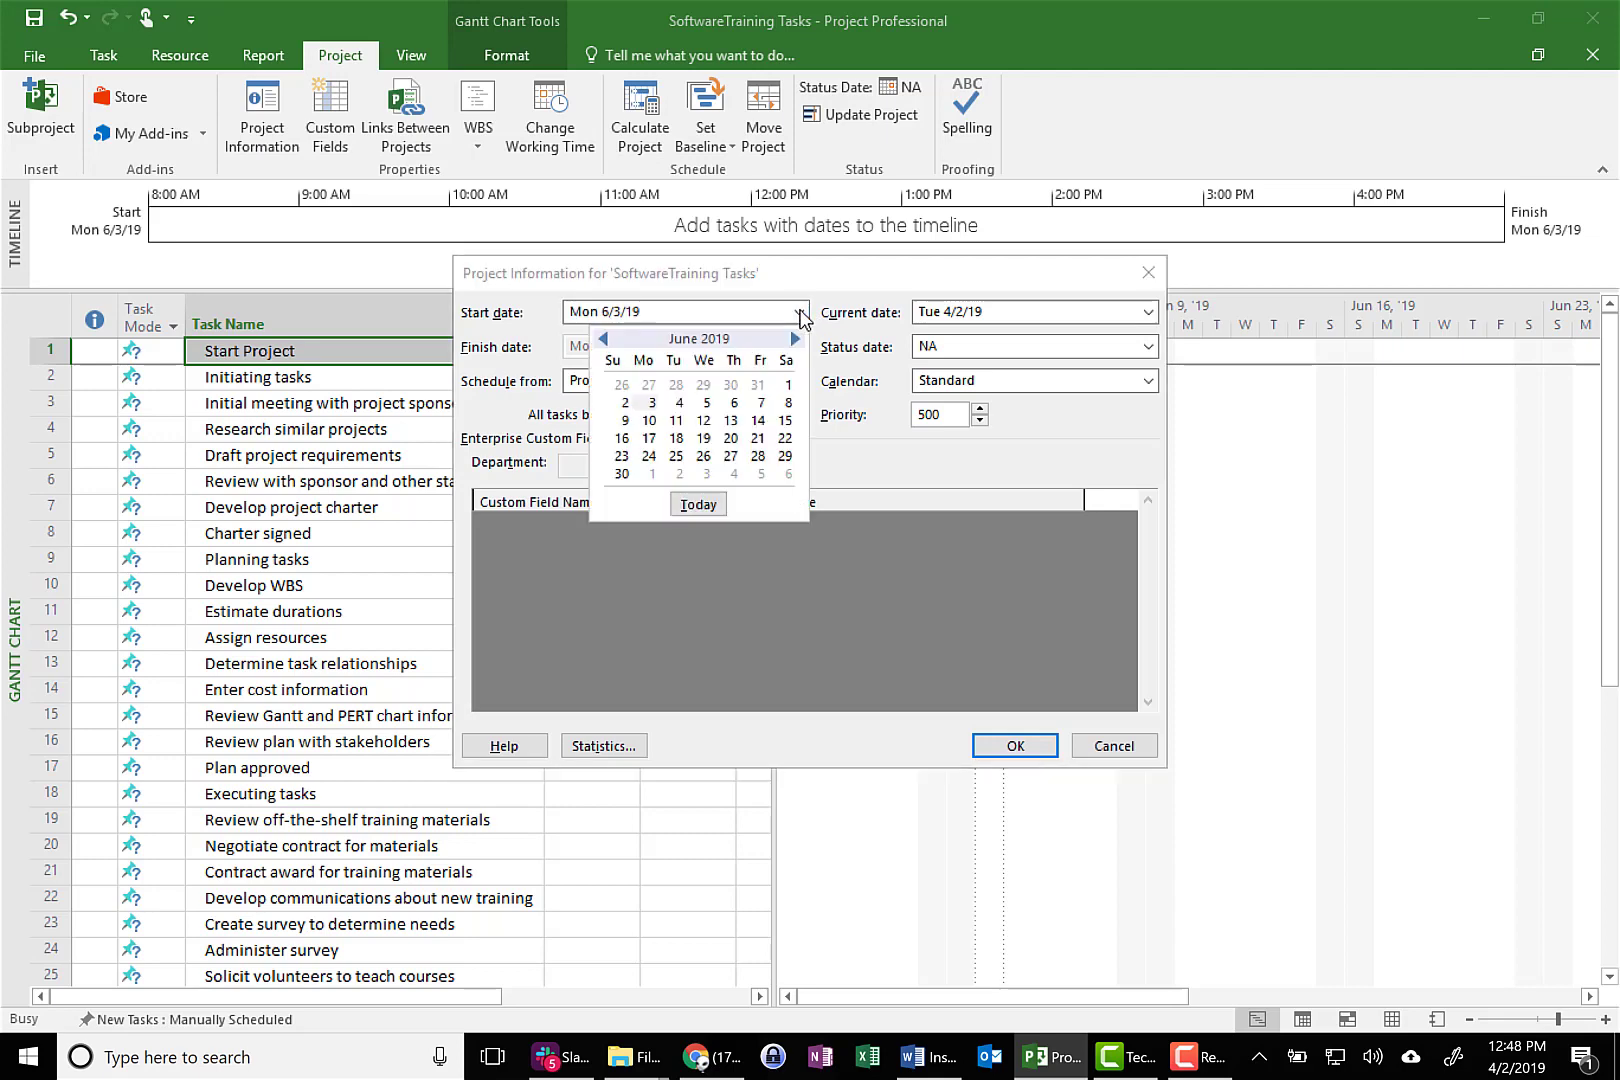
click(652, 403)
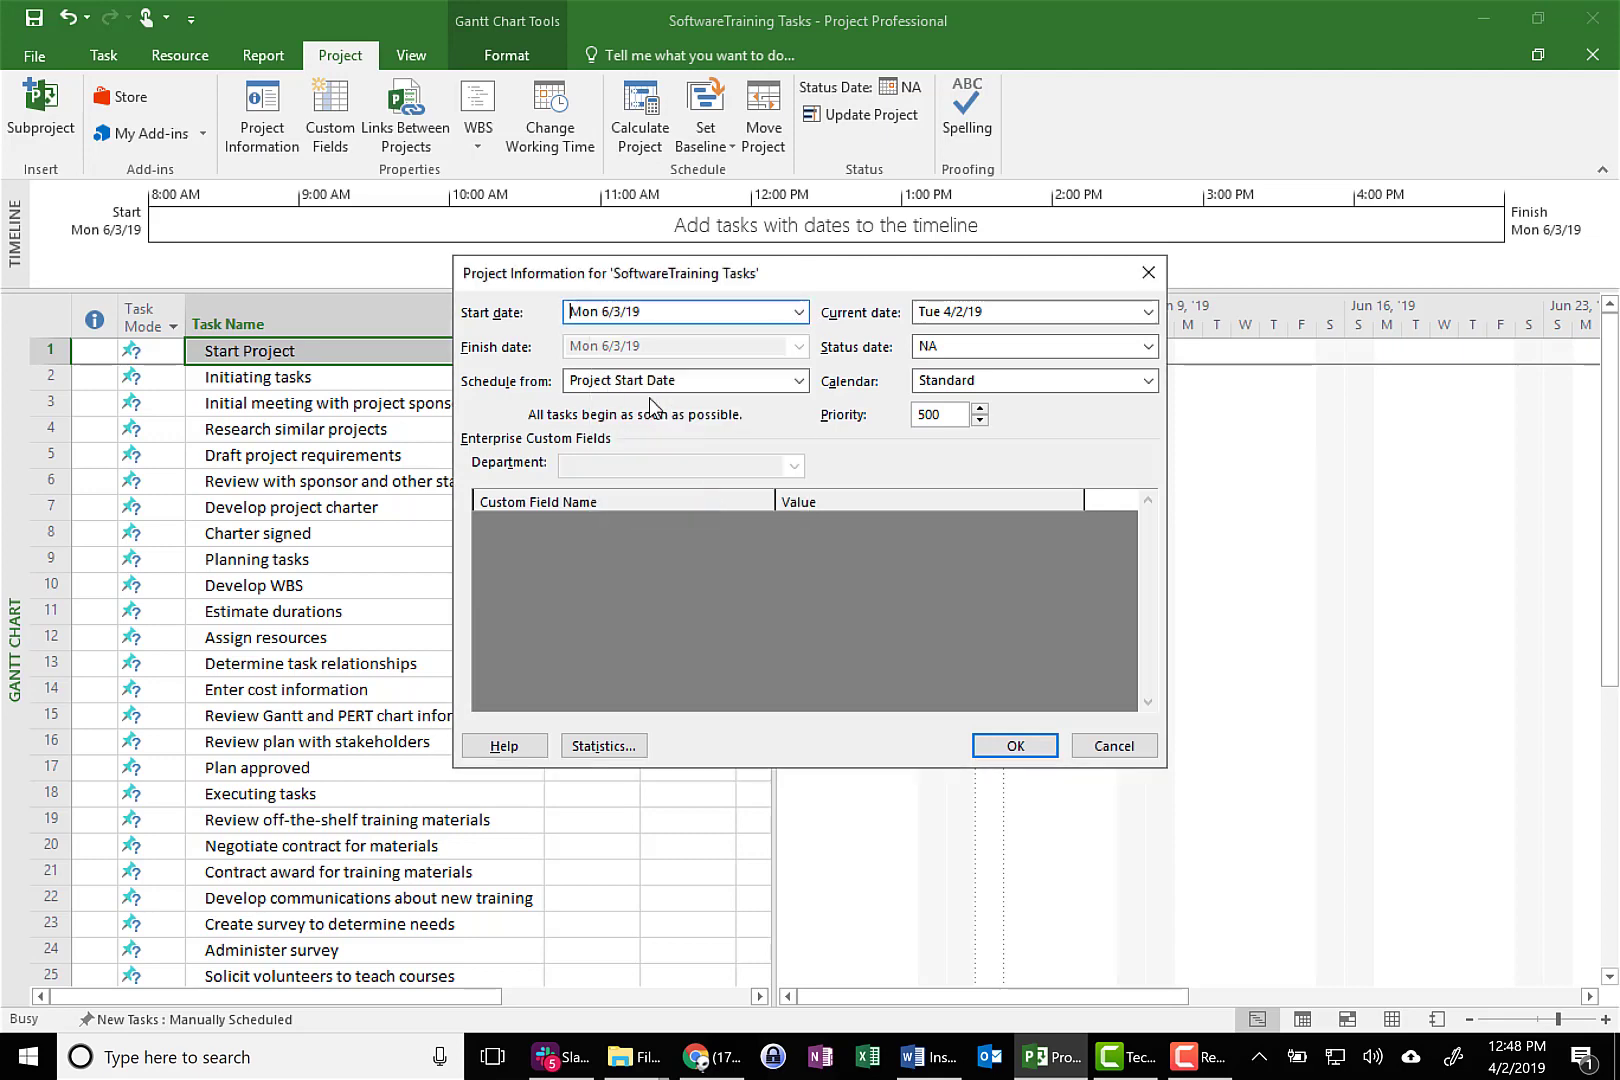
click(1016, 746)
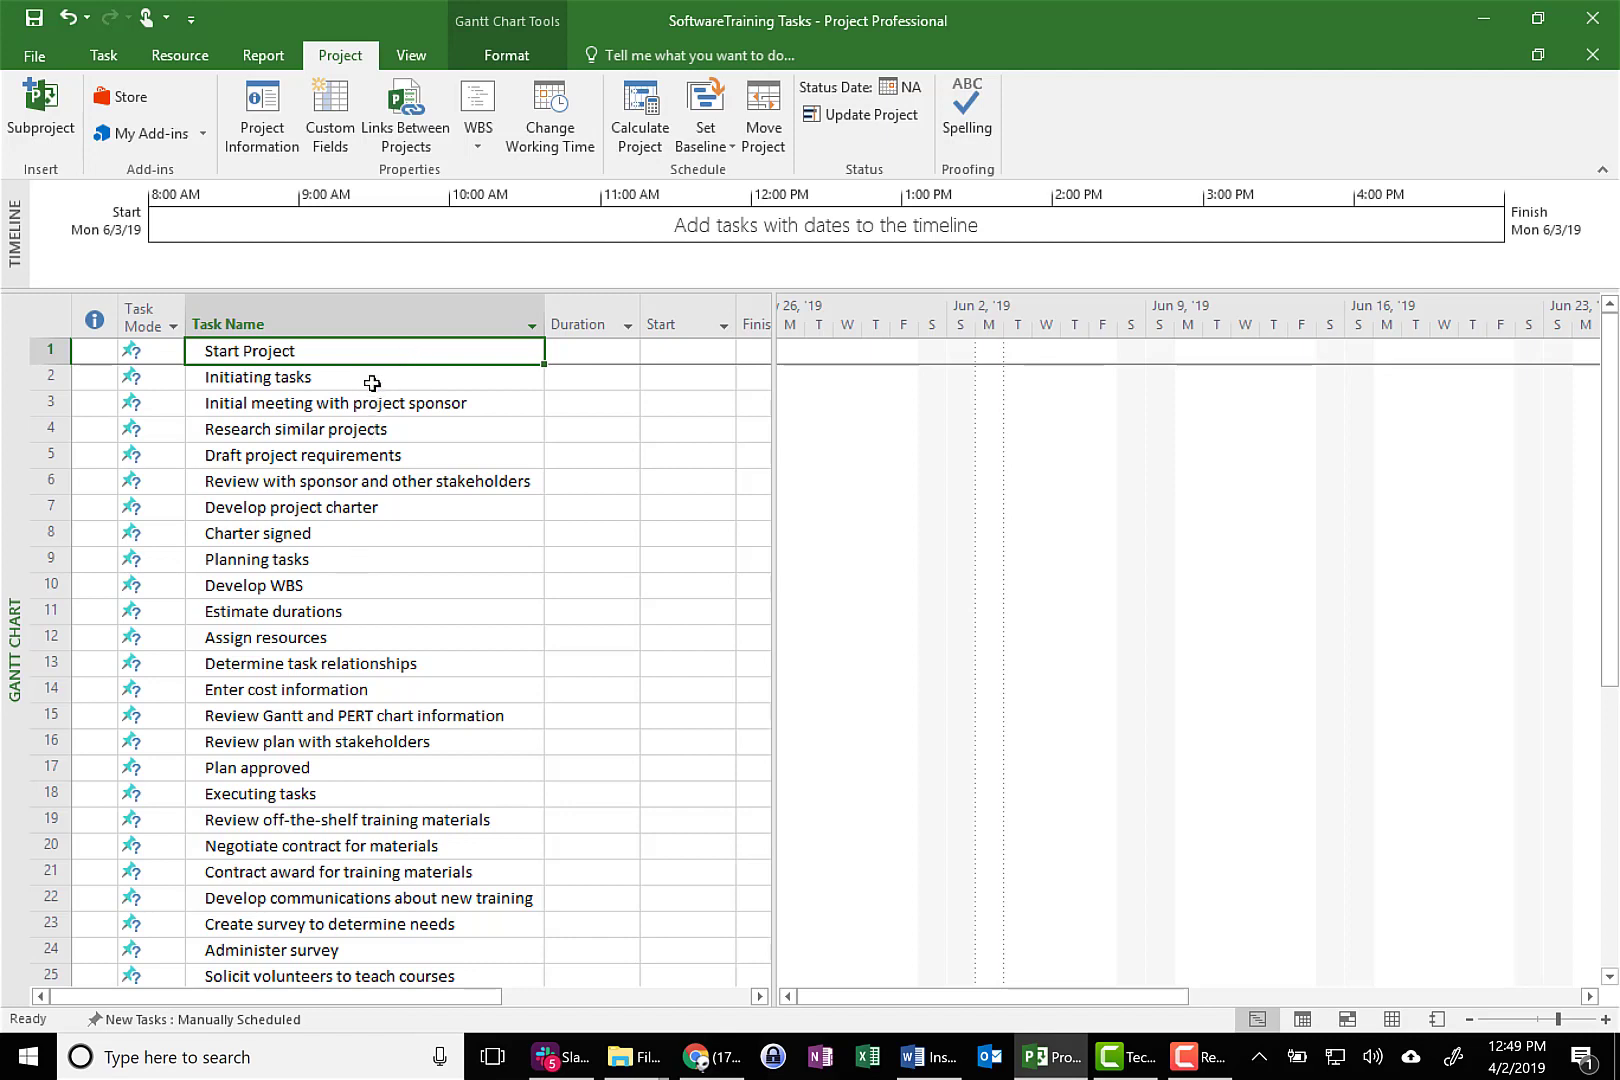
Check the section list in the Word assignment instructions, and back in Project indent Initiating tasks through Charter signed one level
click(935, 1058)
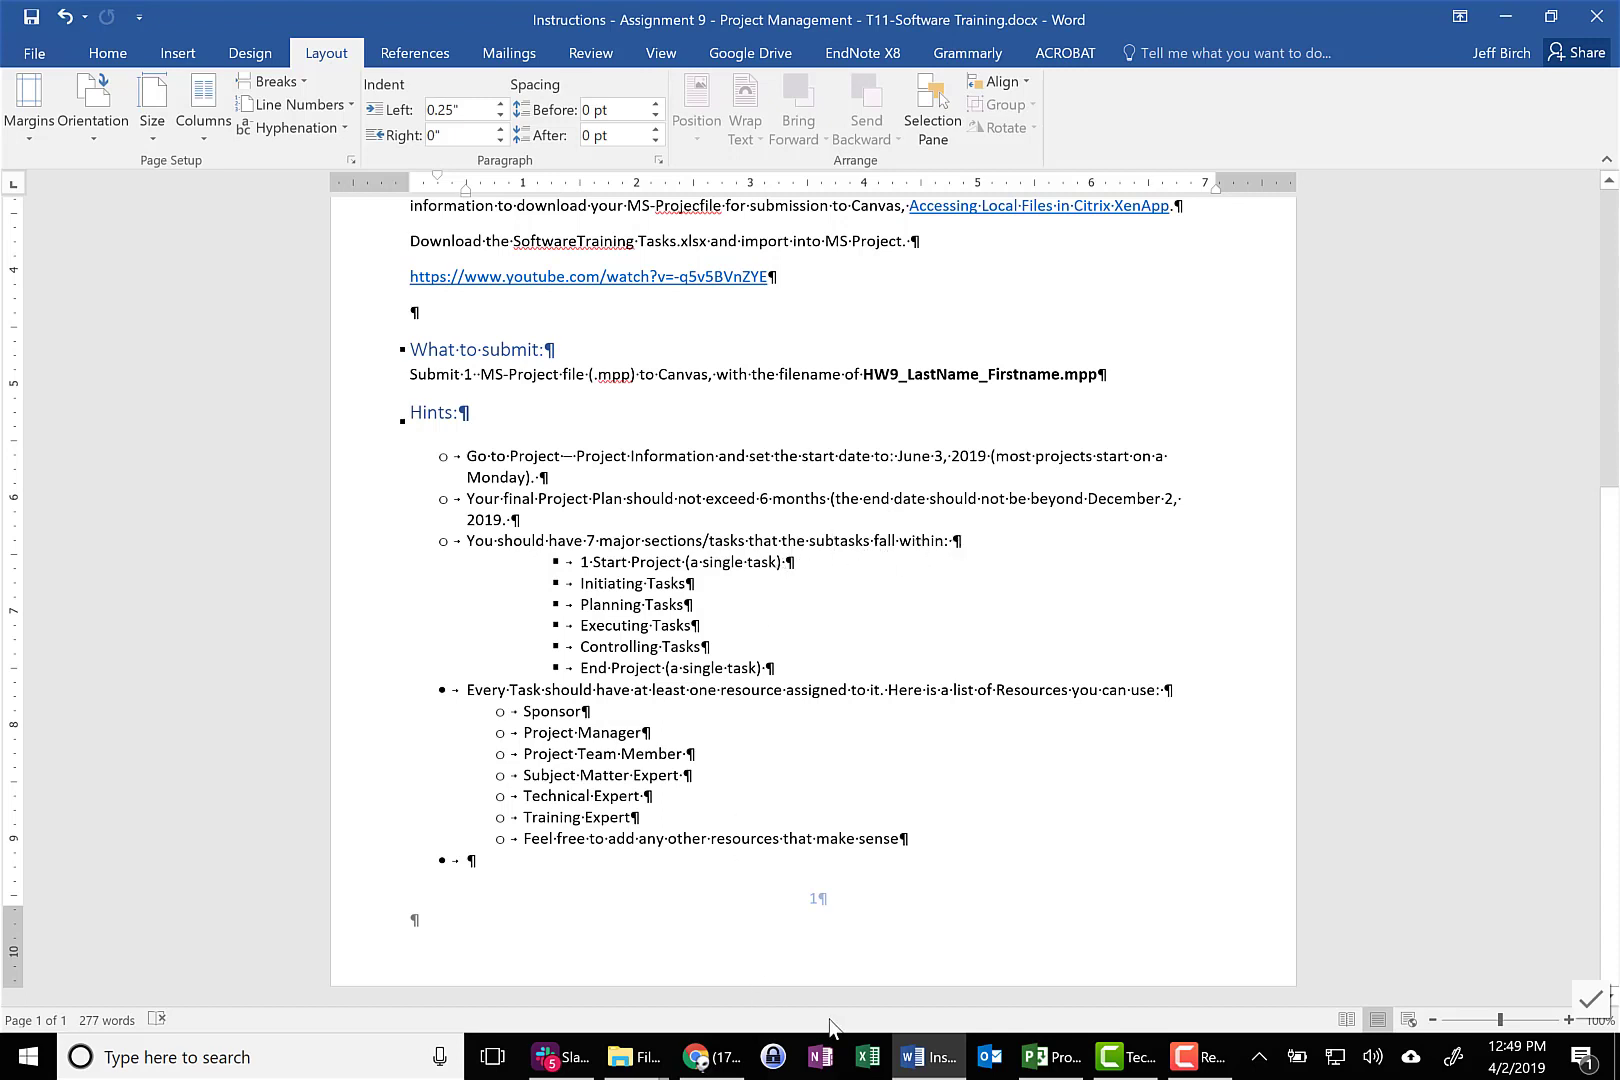
click(1066, 1060)
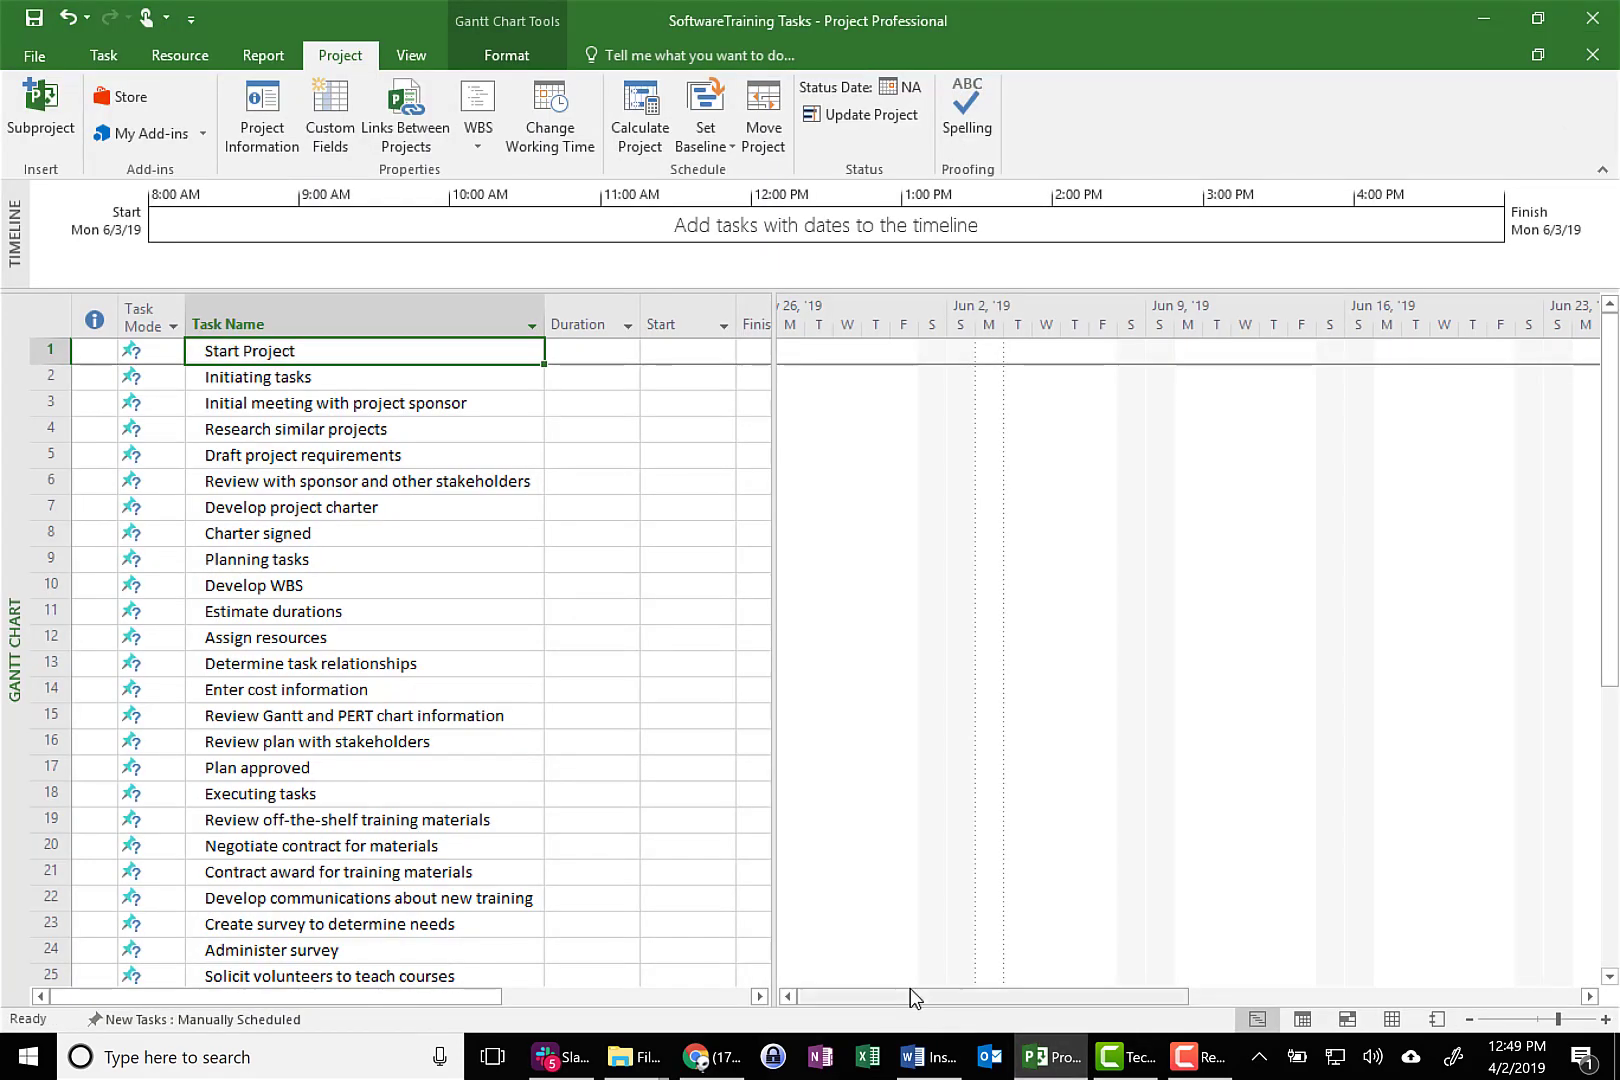
click(318, 380)
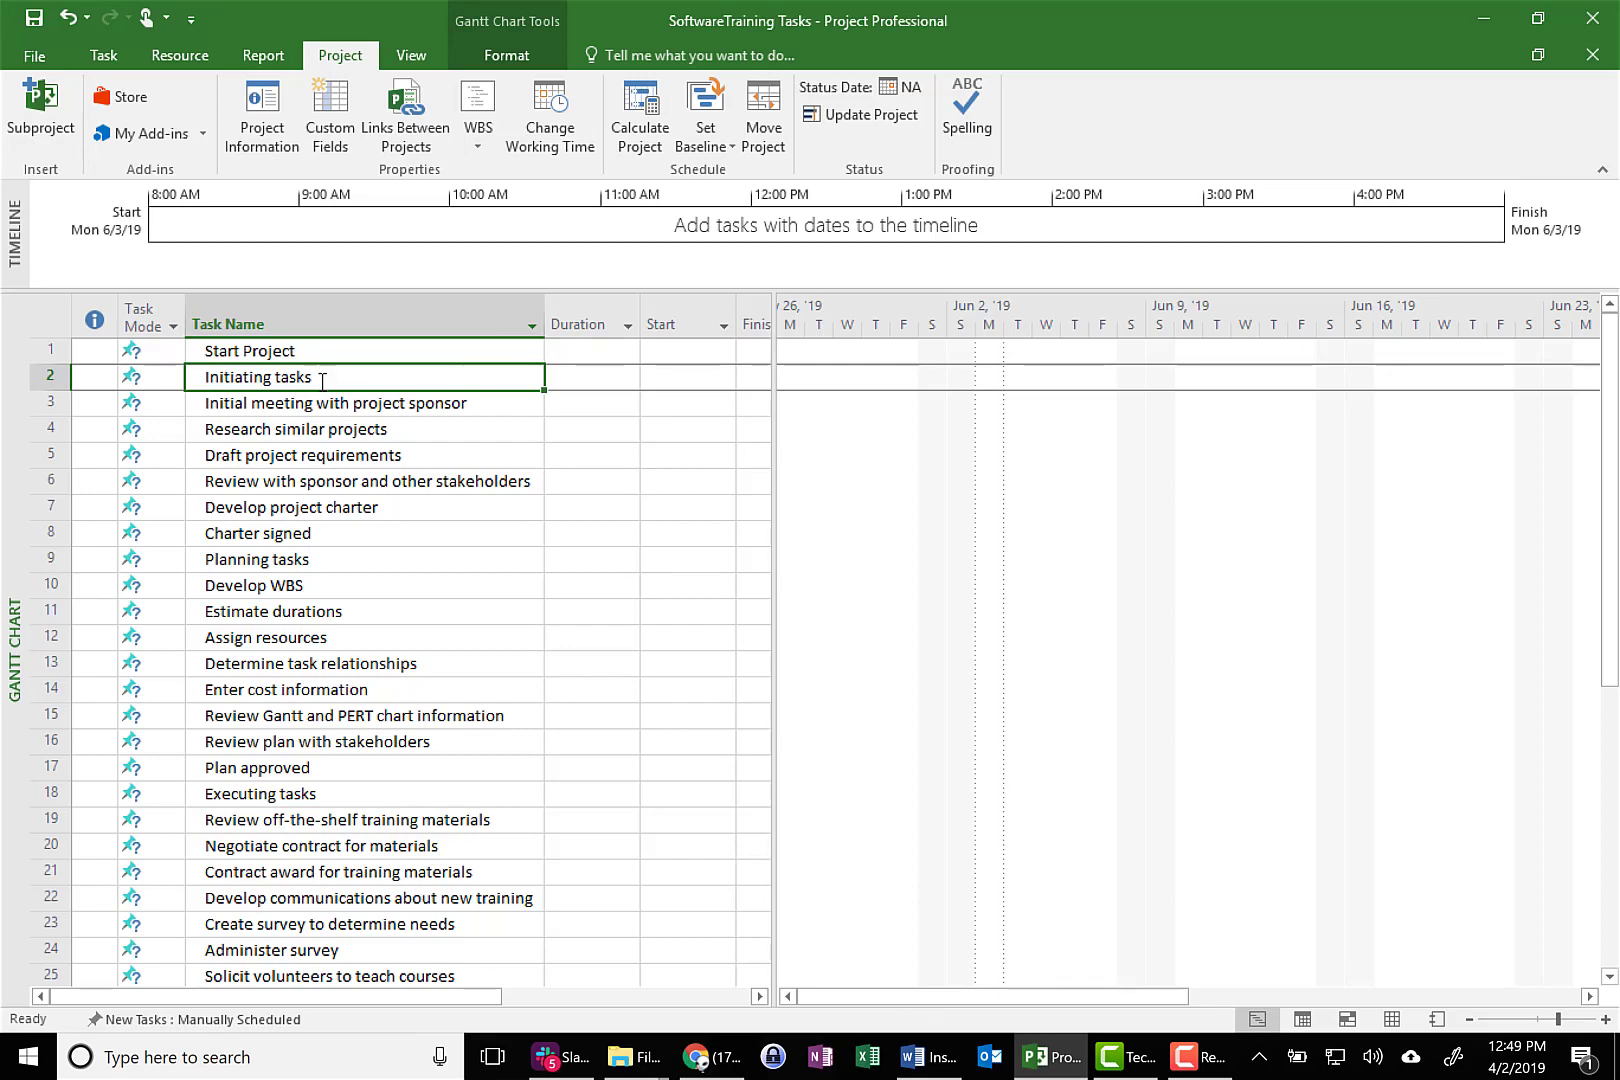
drag(320, 380, 312, 532)
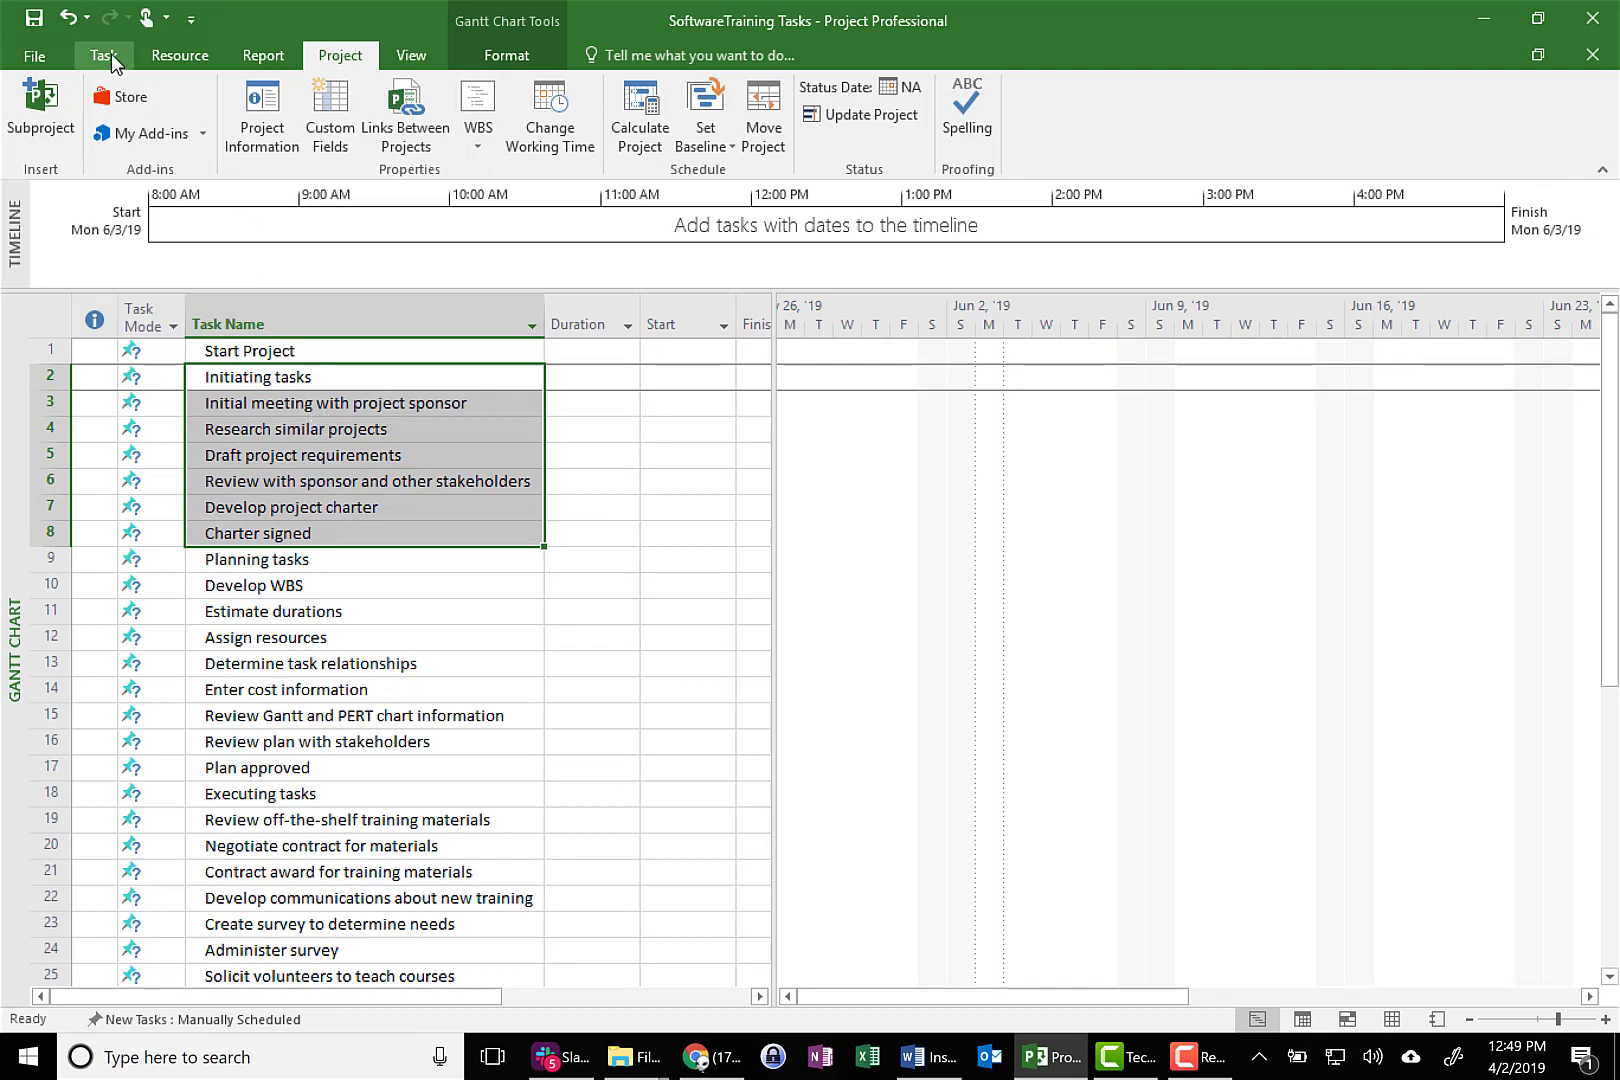
click(111, 53)
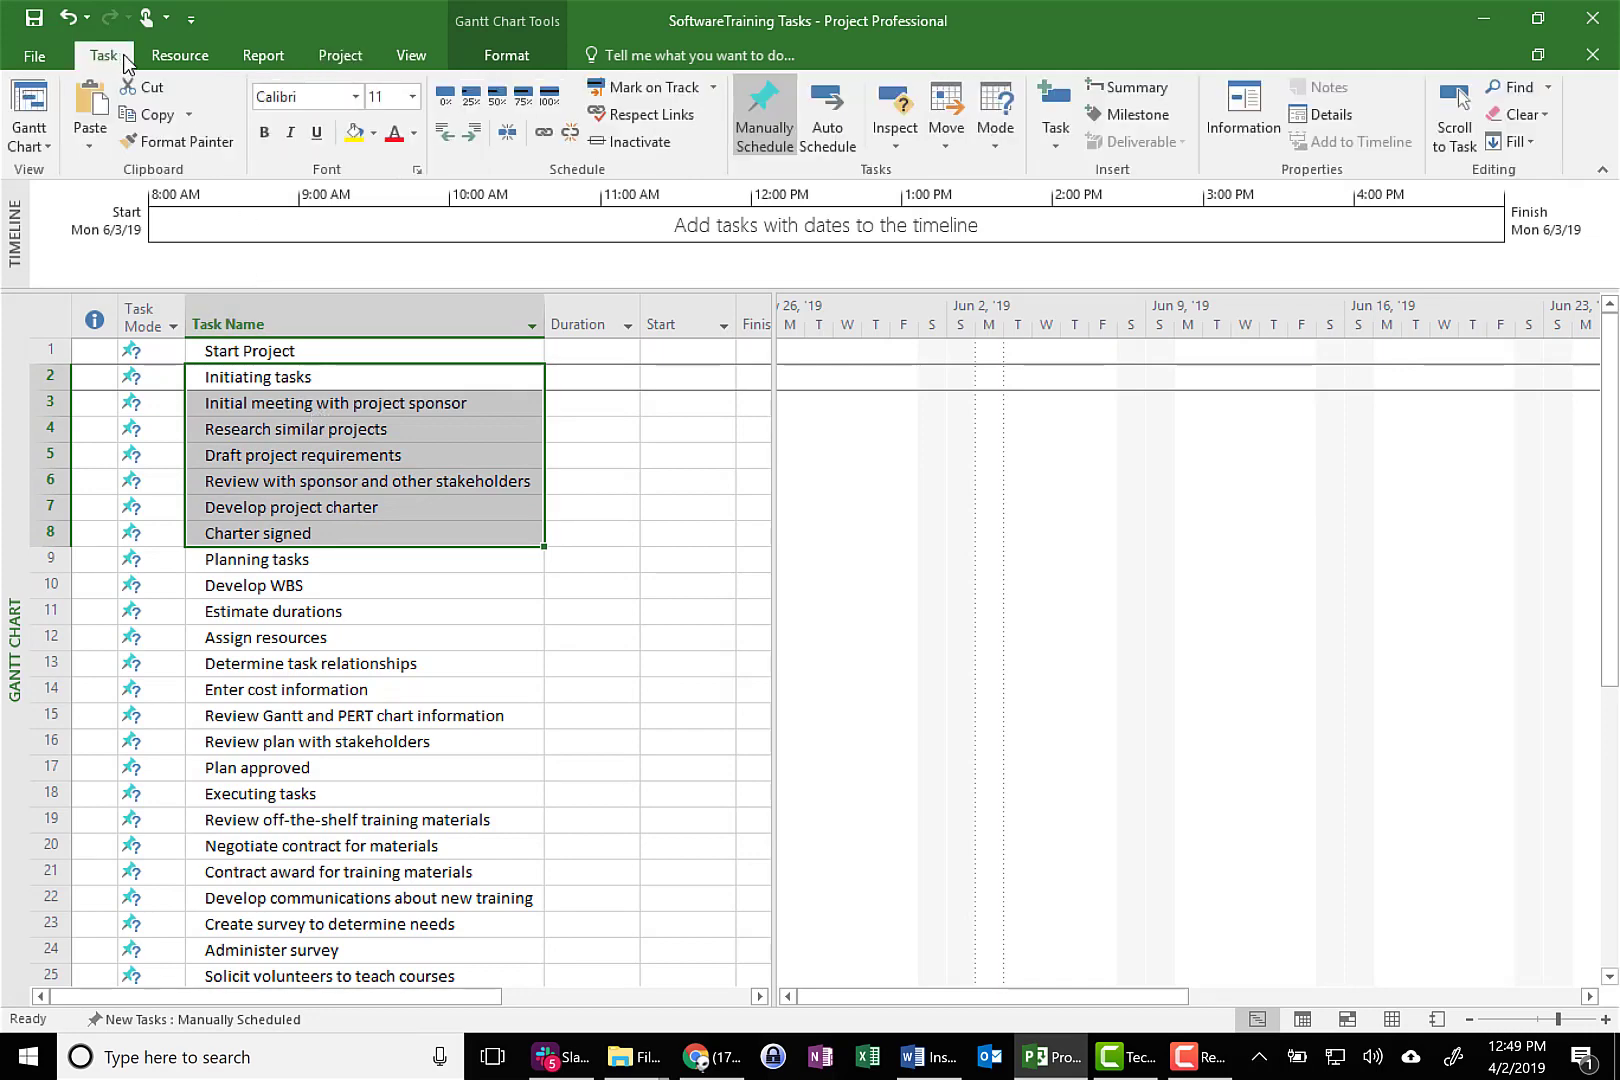
click(473, 134)
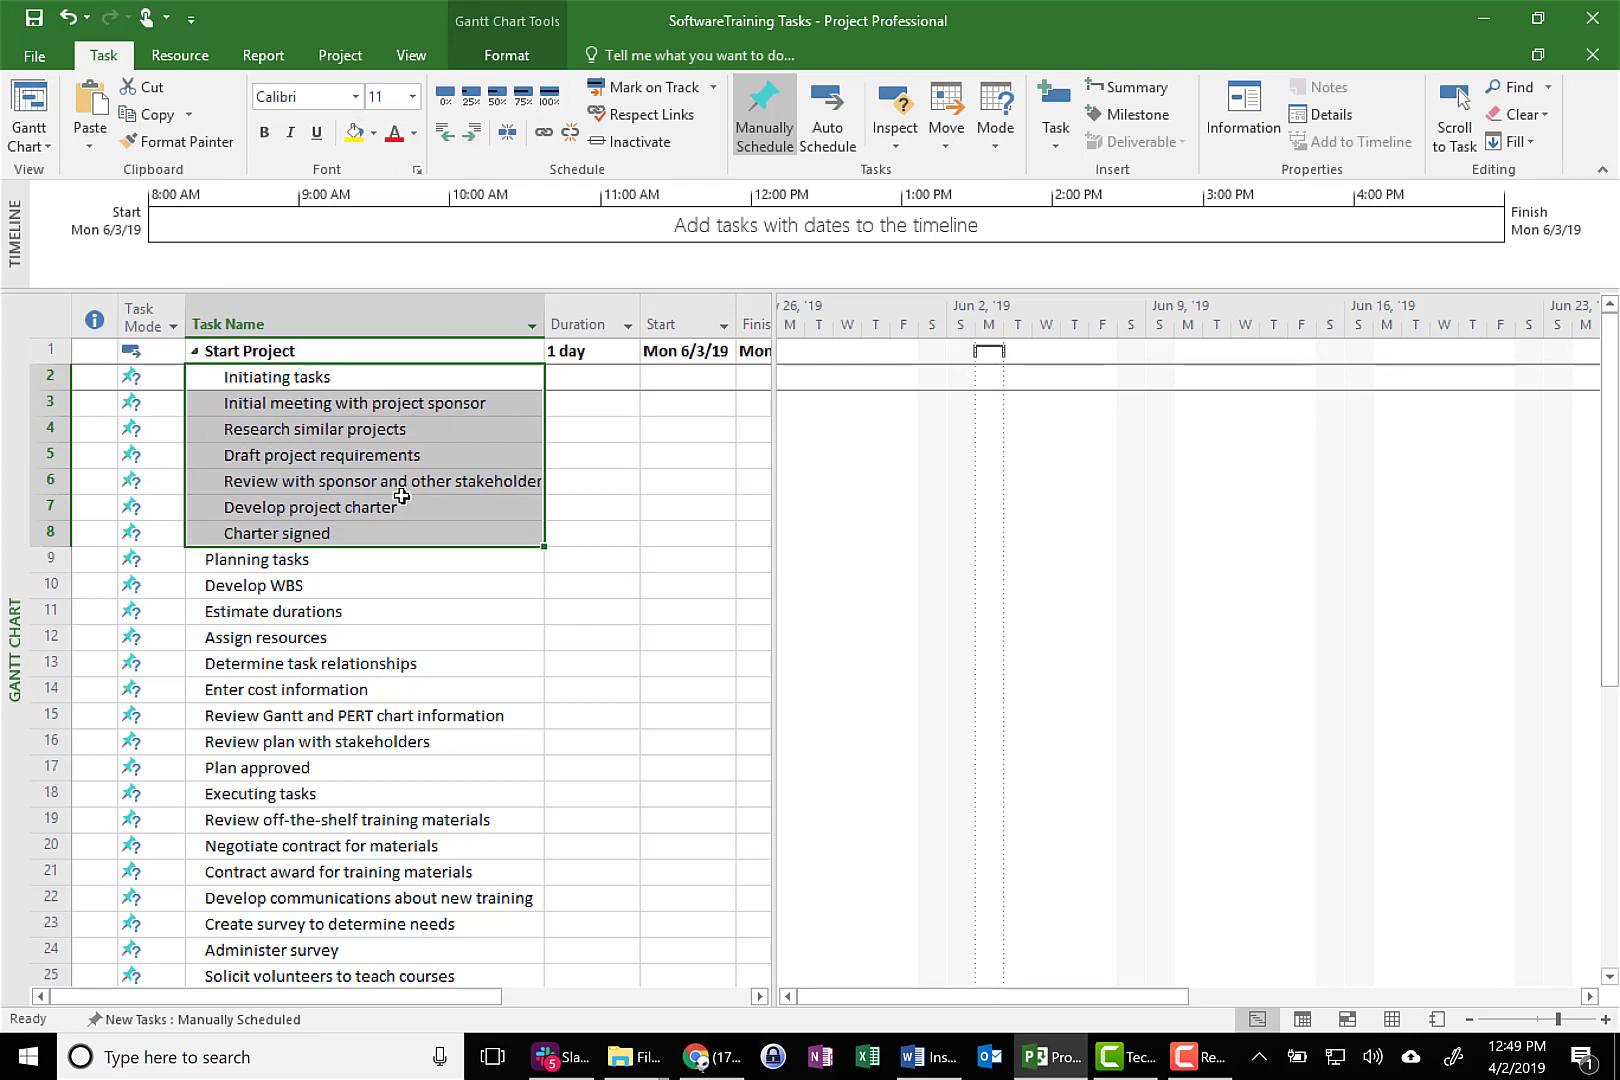
Indent Develop WBS through Plan approved under Planning tasks, and Review off-the-shelf training materials through Start classes under Executing tasks
drag(305, 587, 312, 765)
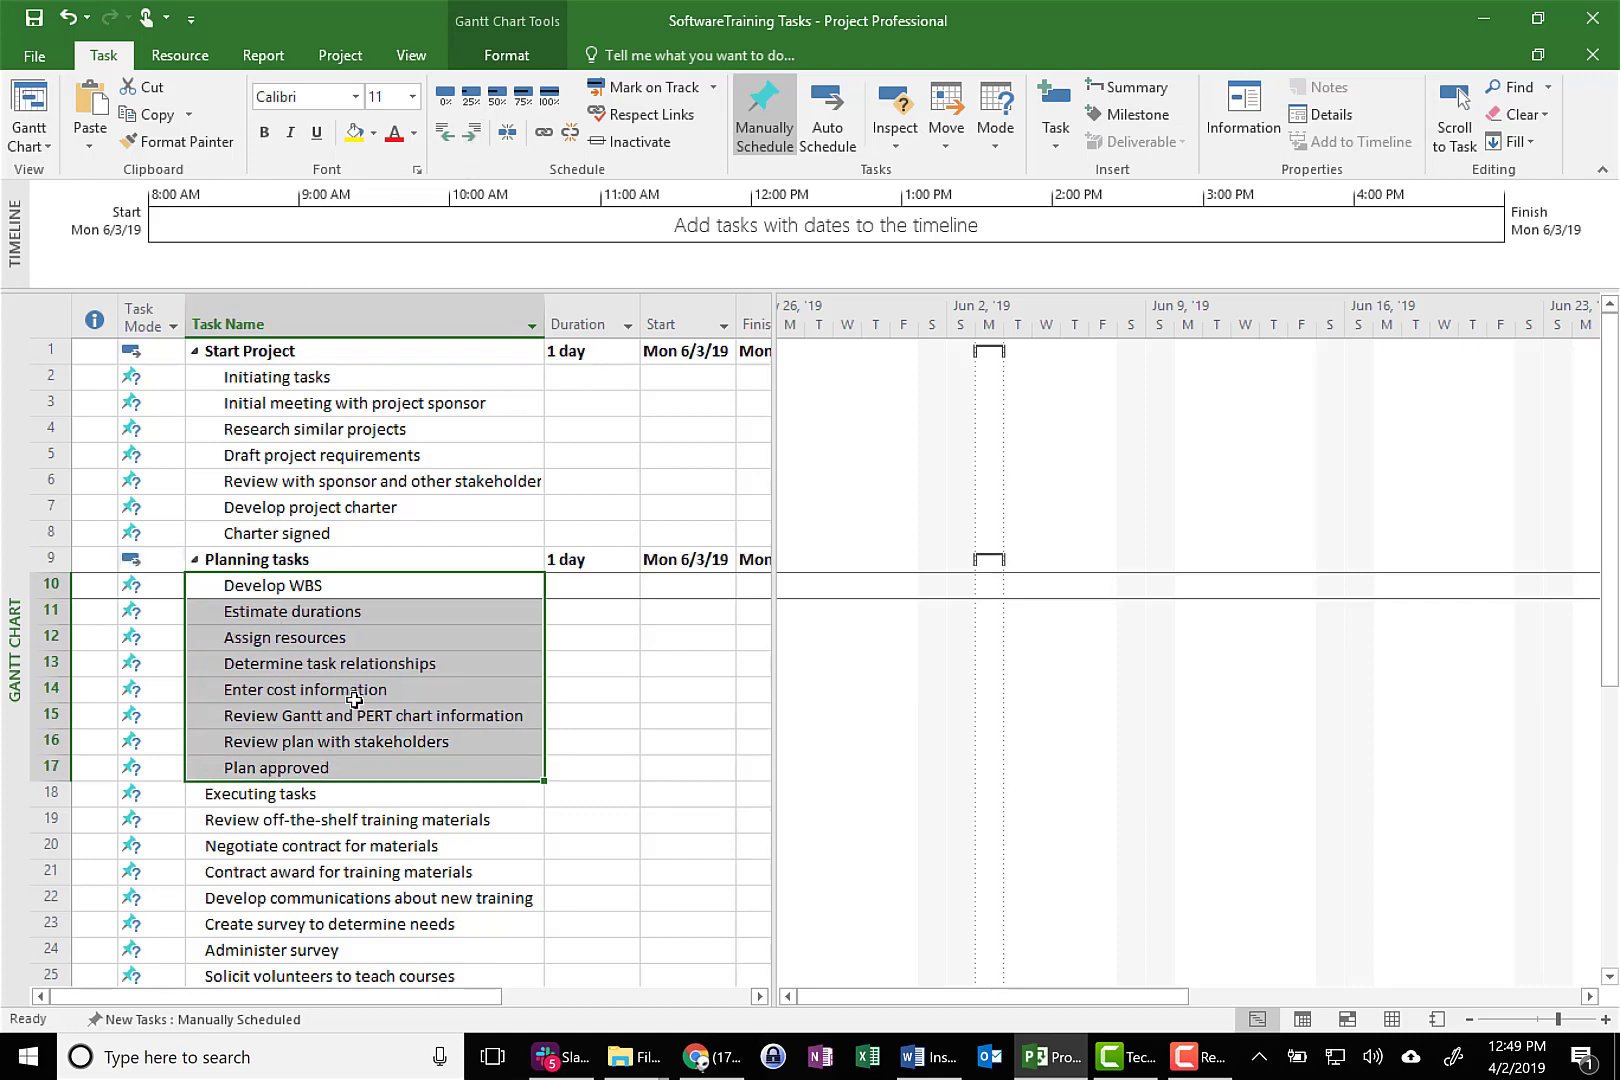
scroll(410, 836, down, 3)
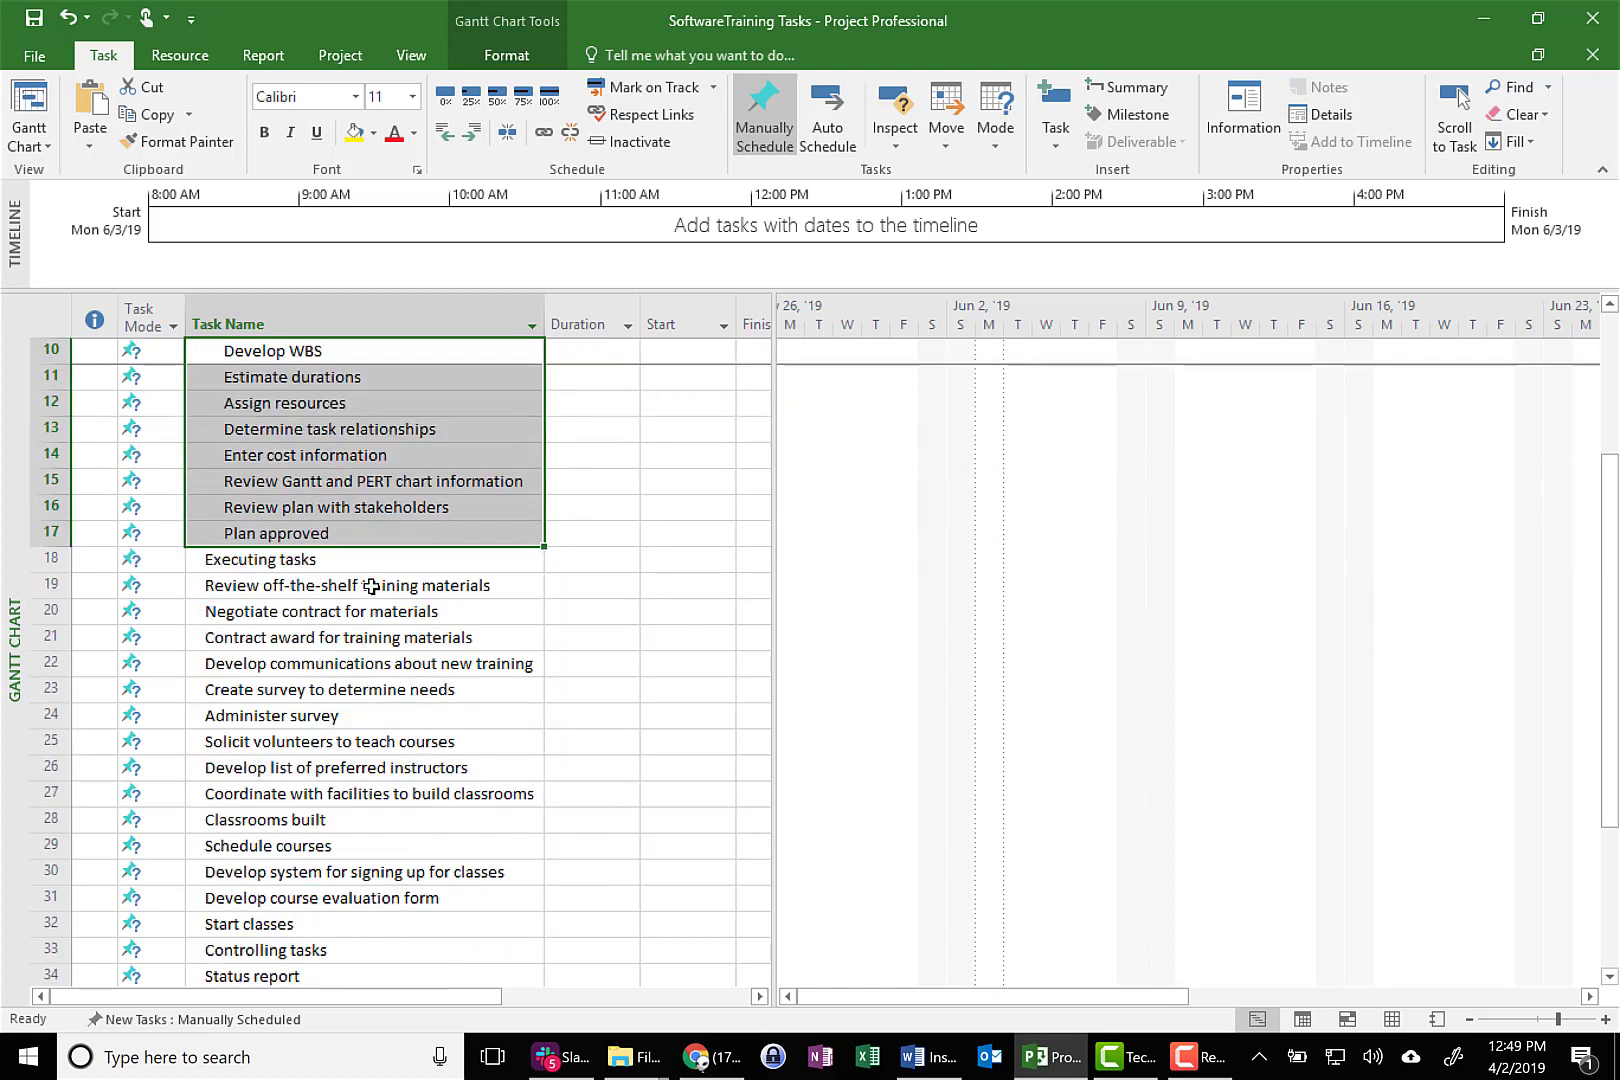
drag(371, 587, 358, 918)
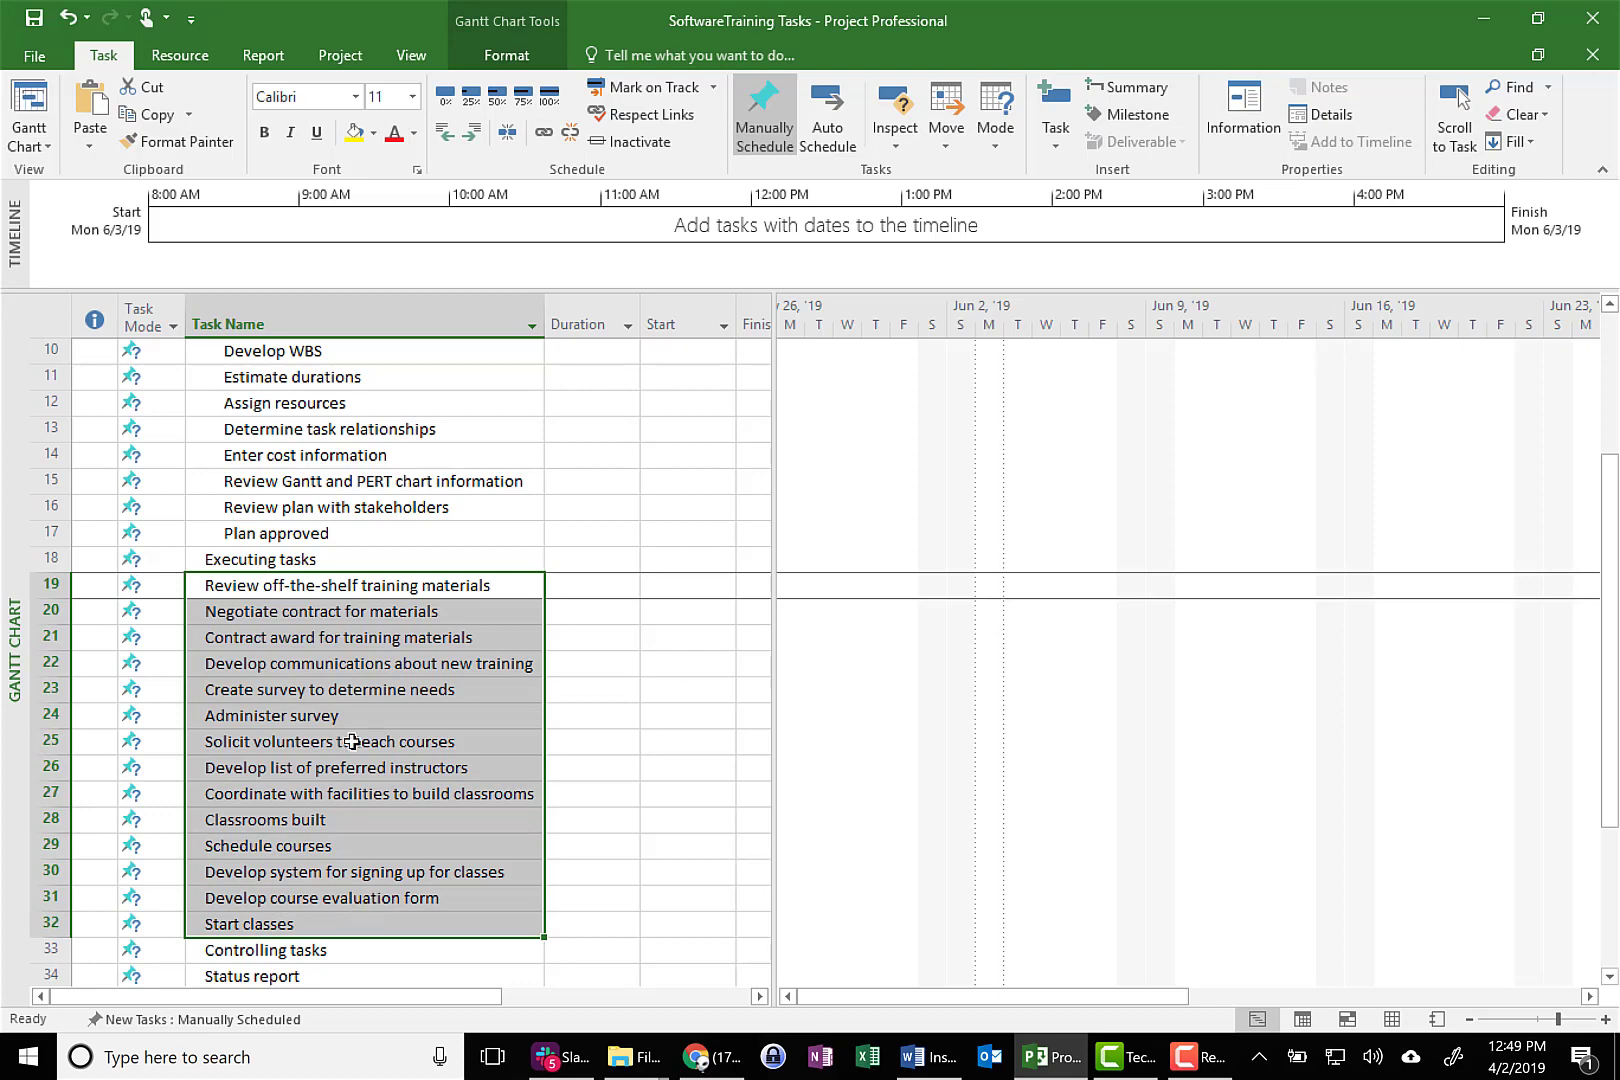
click(471, 138)
Indent Status report through Adjust plan, if needed under Controlling tasks, and Prepare final project report through Prepare lessons learned under Closing tasks
scroll(382, 733, down, 2)
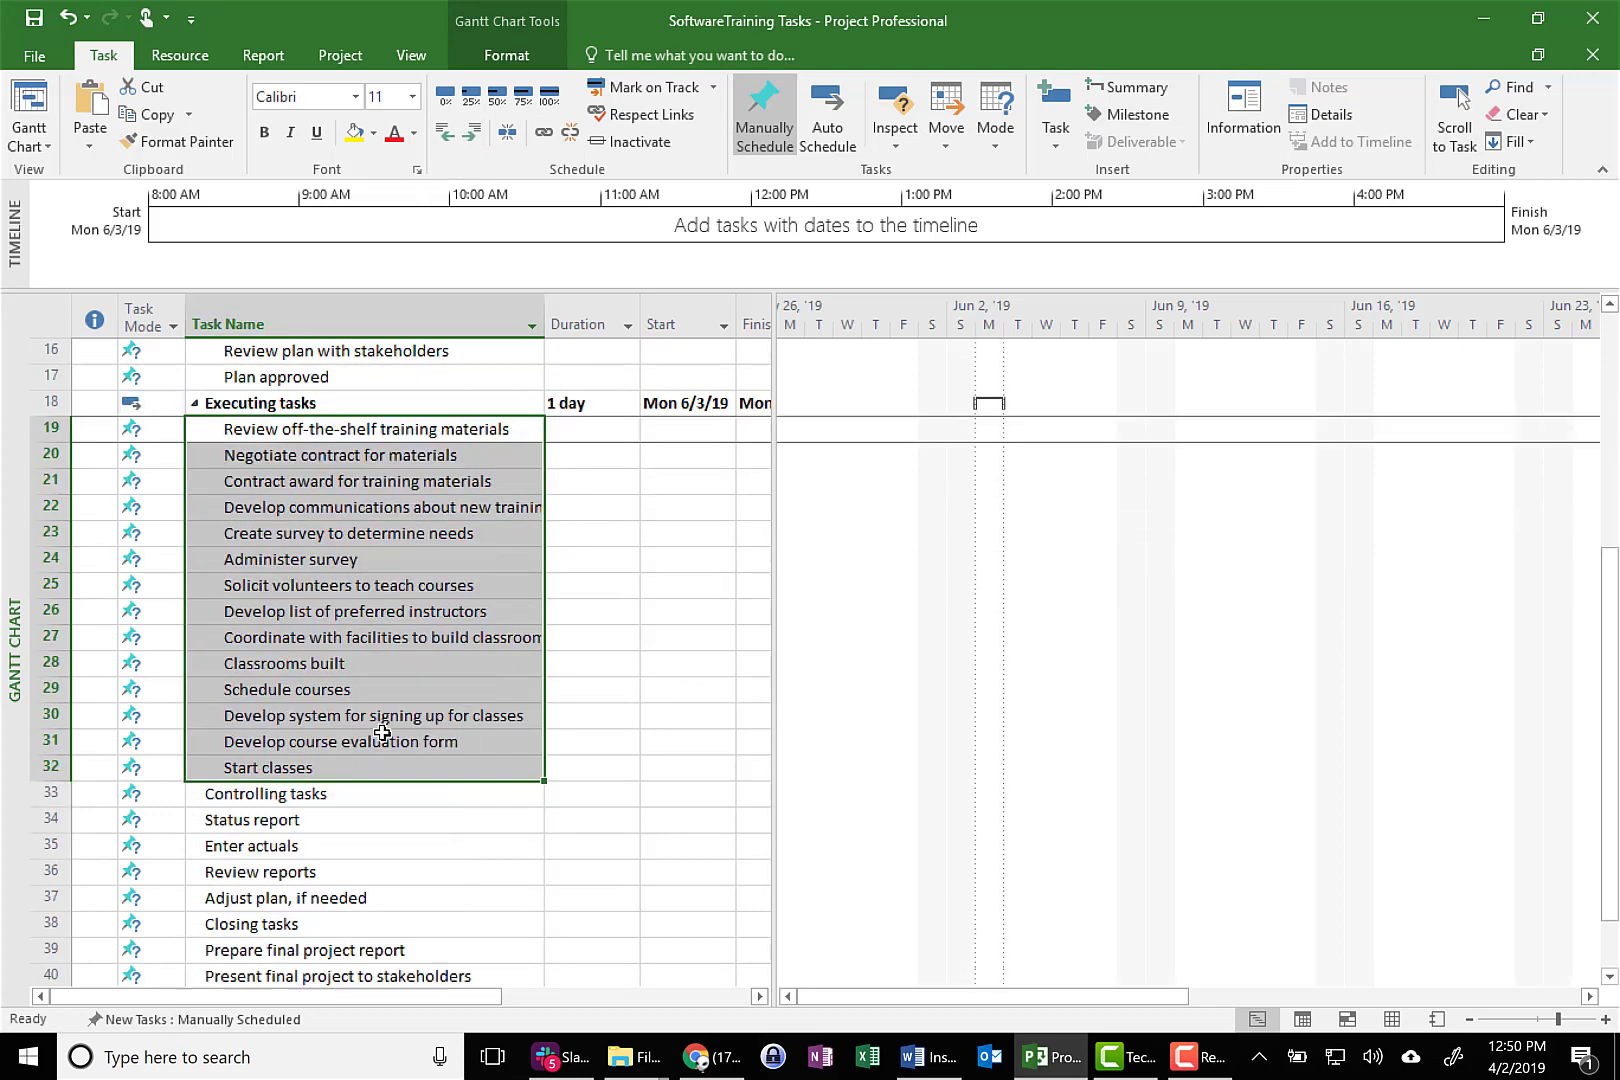
scroll(382, 733, down, 1)
click(316, 740)
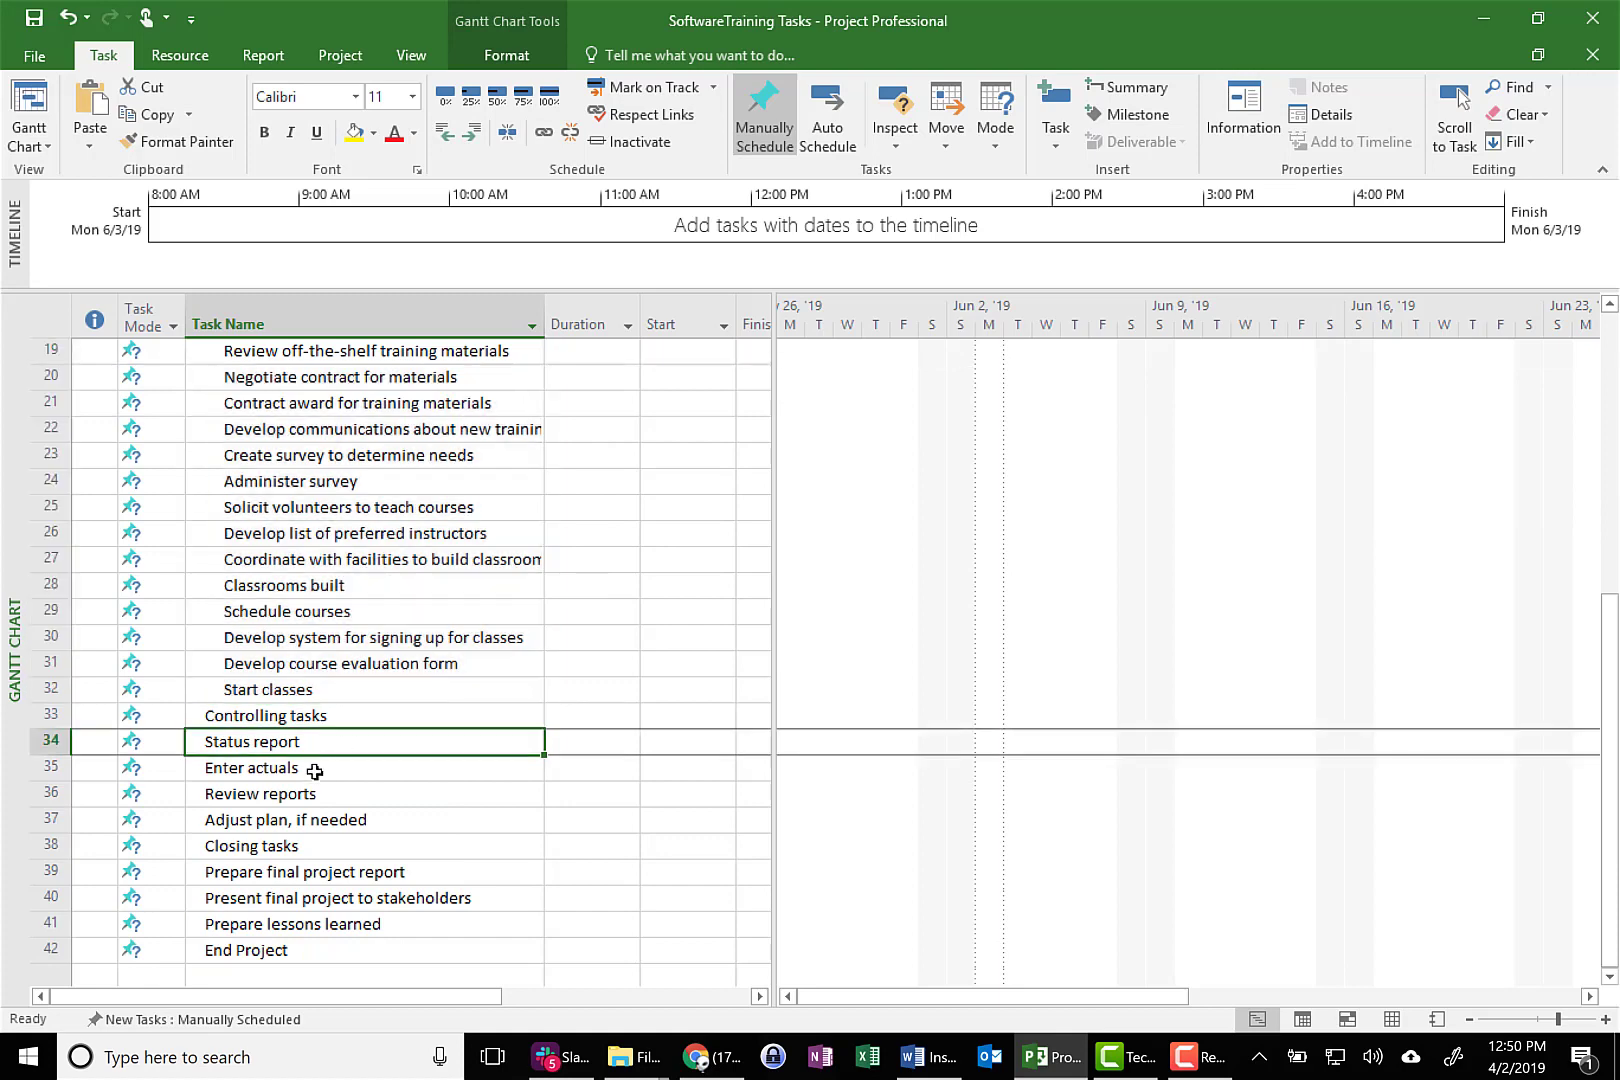
drag(315, 771, 336, 820)
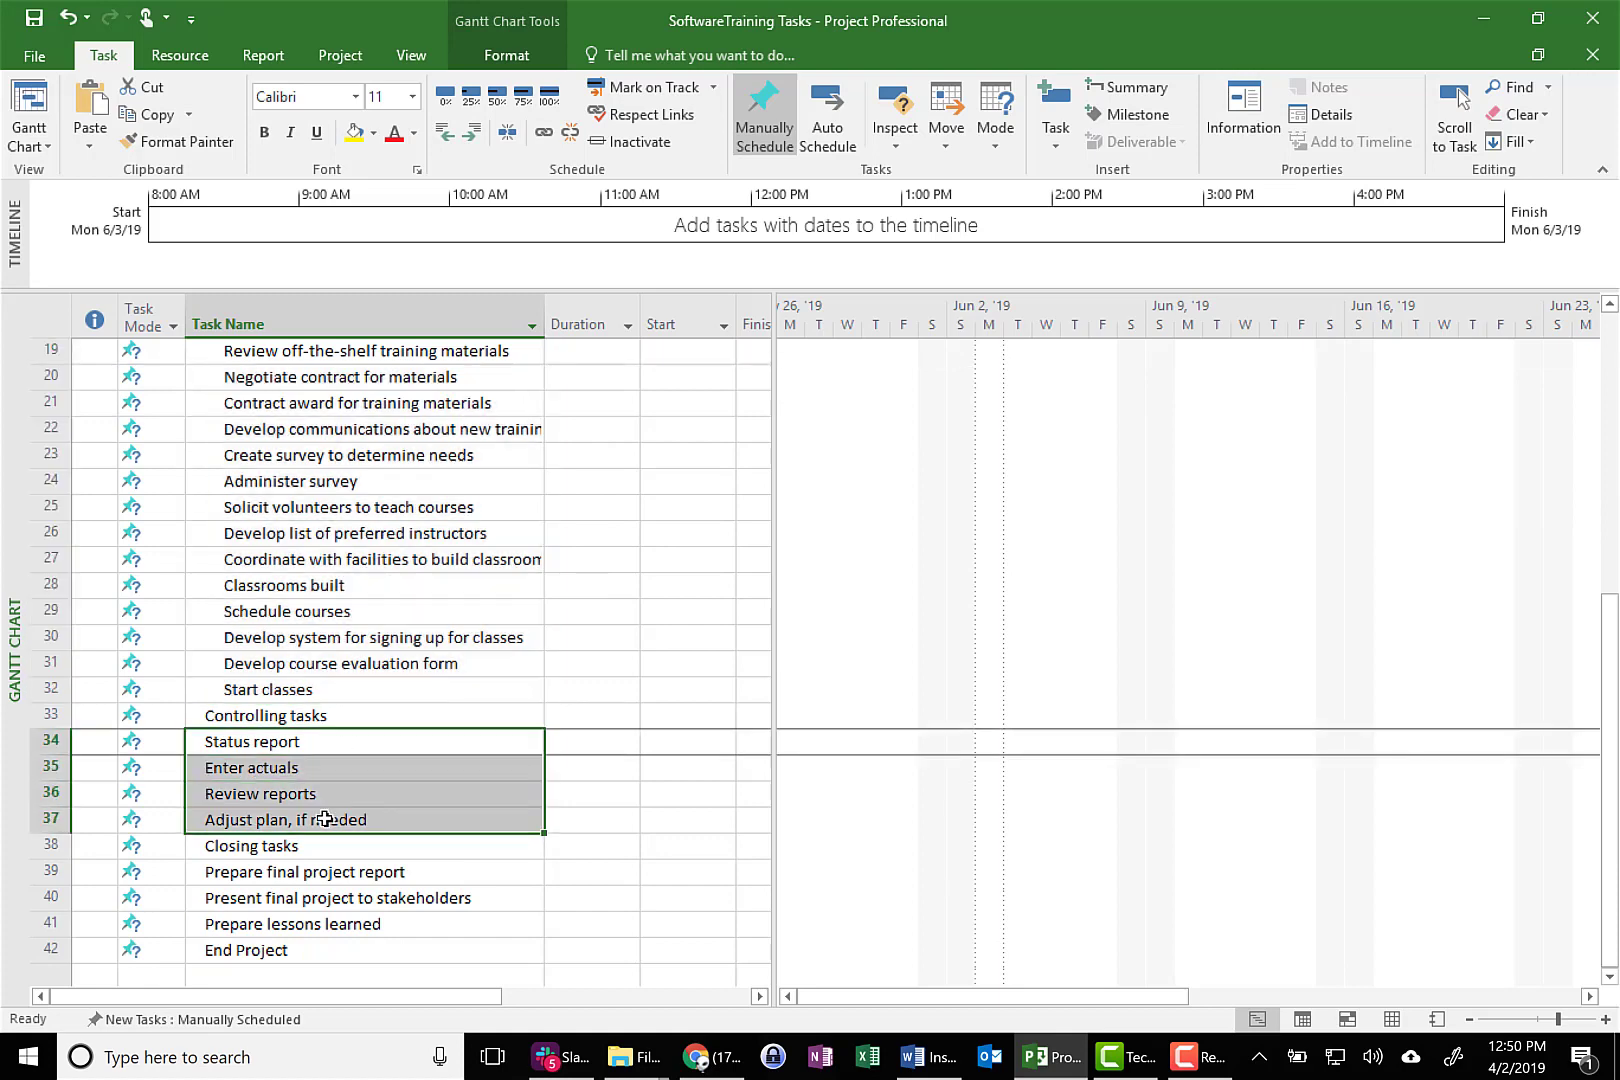
click(472, 133)
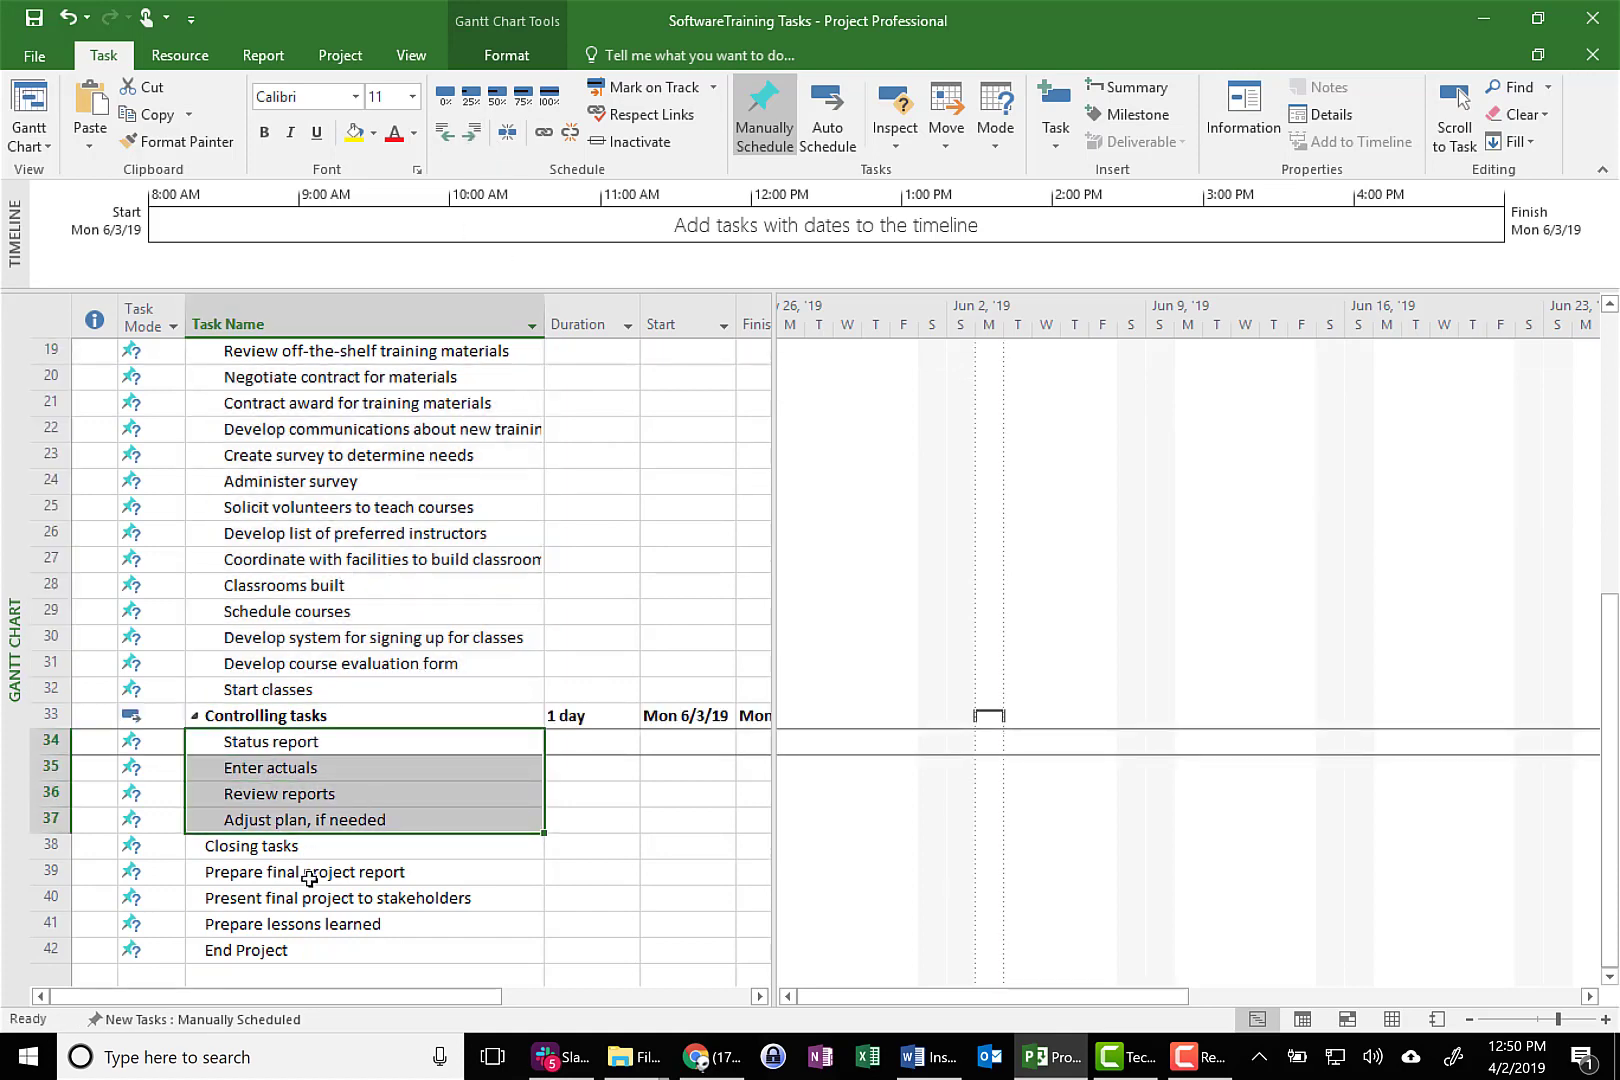
drag(309, 878, 327, 930)
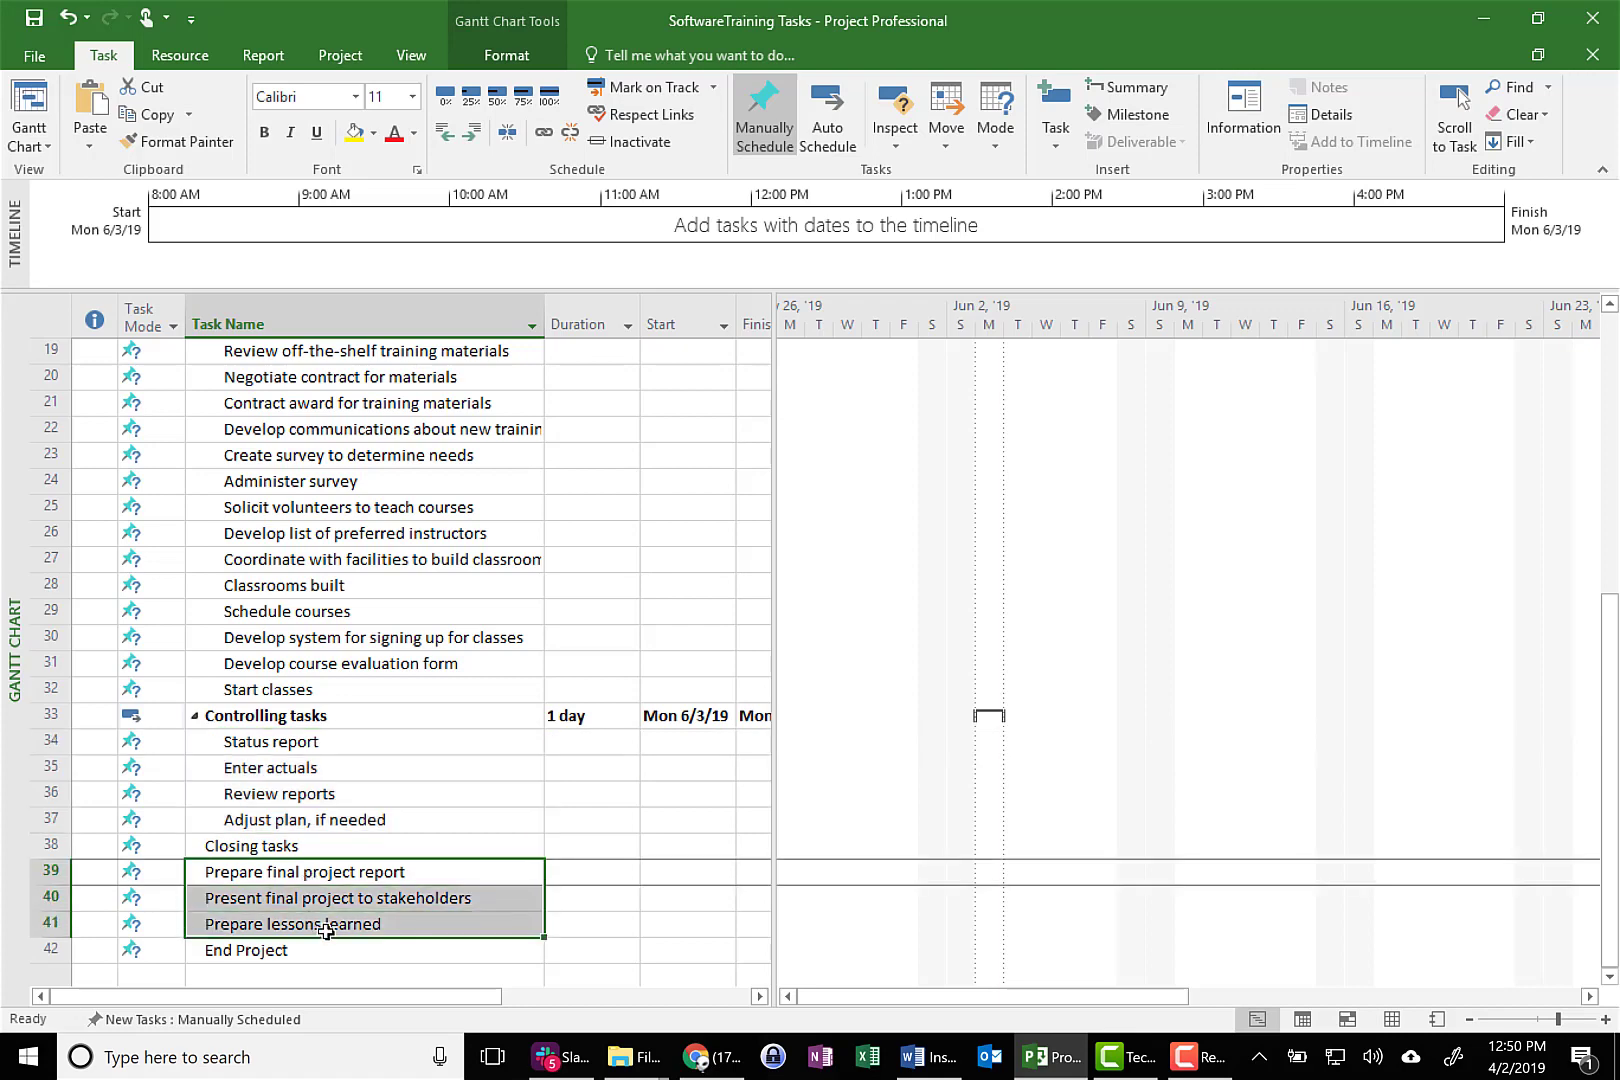
click(473, 133)
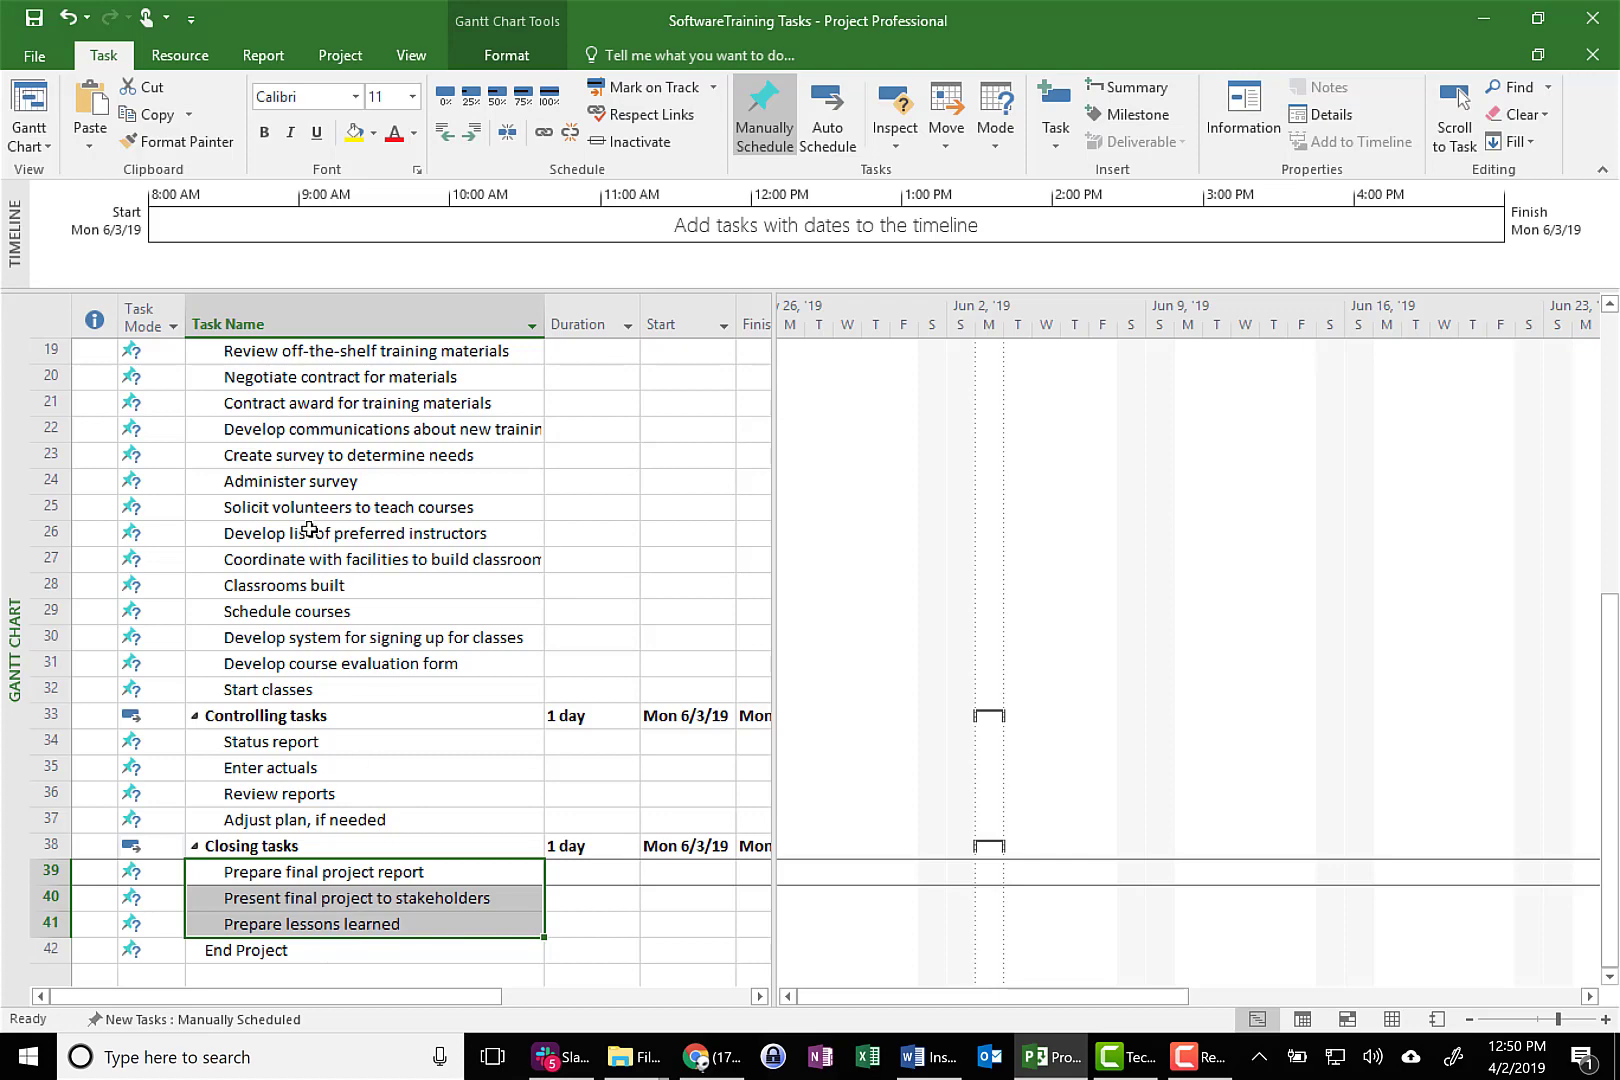
Outdent Initiating tasks to the same level as Start Project, making it the summary of its subtasks
scroll(309, 530, up, 6)
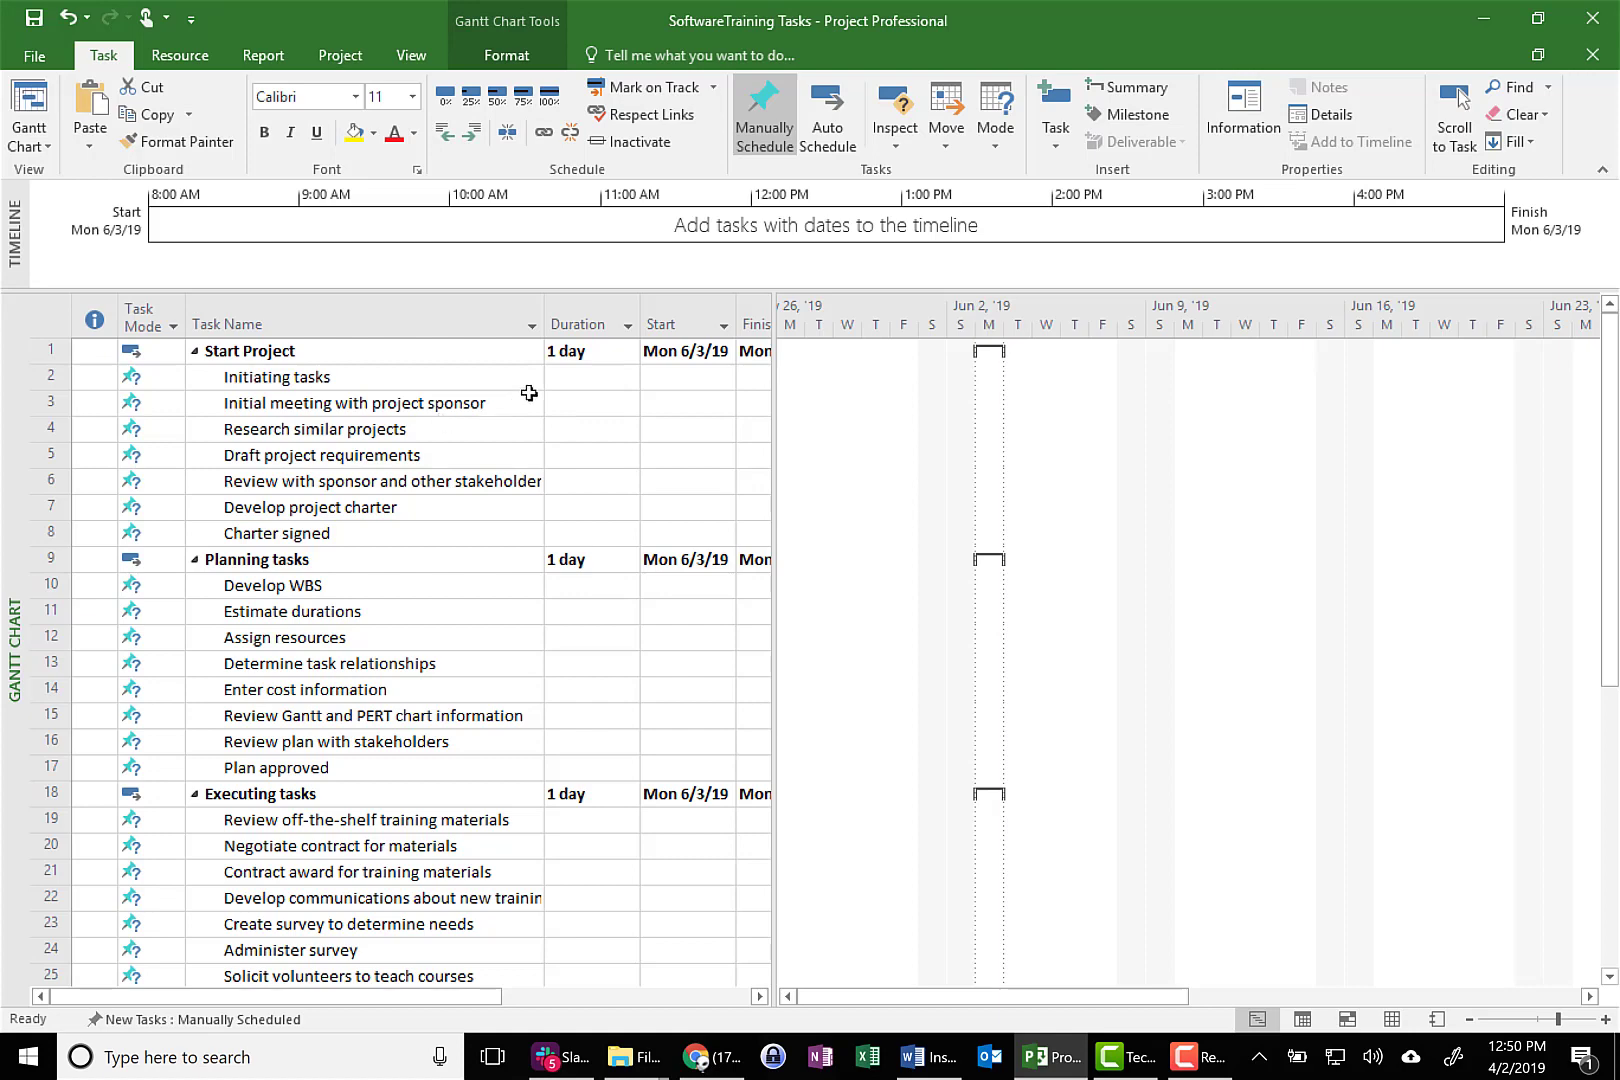
click(346, 377)
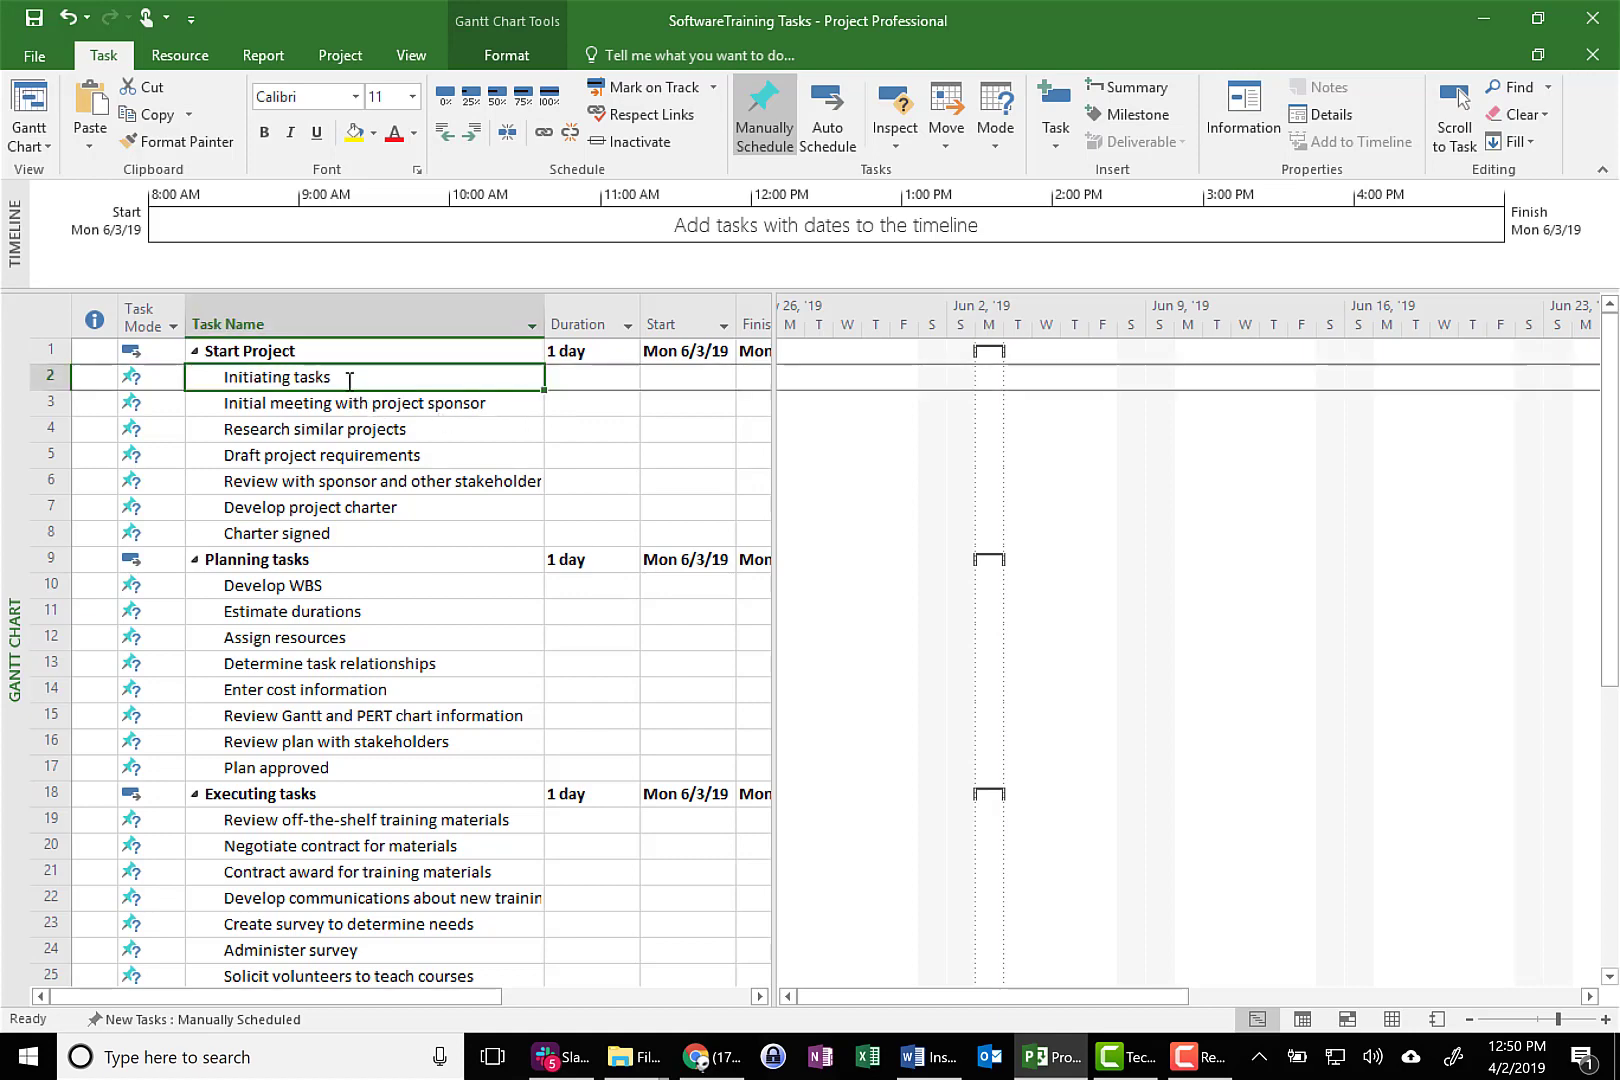
click(445, 132)
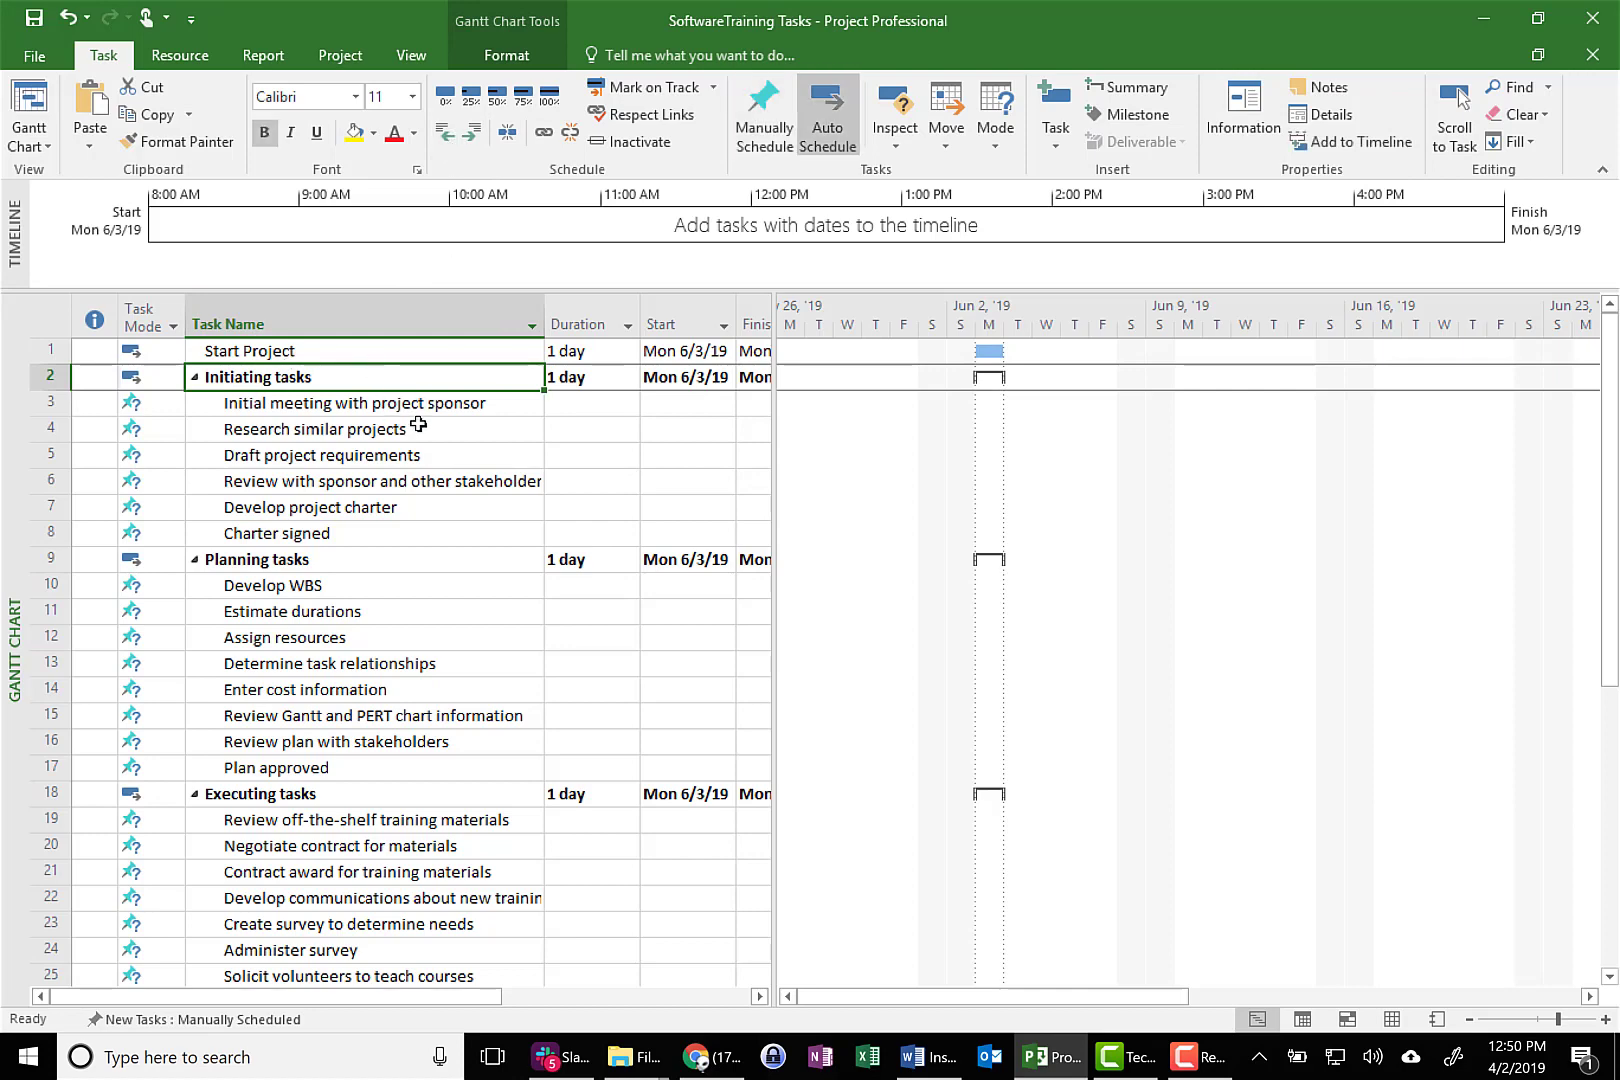
Set the durations of the Start Project and End Project tasks to 0 days
click(555, 348)
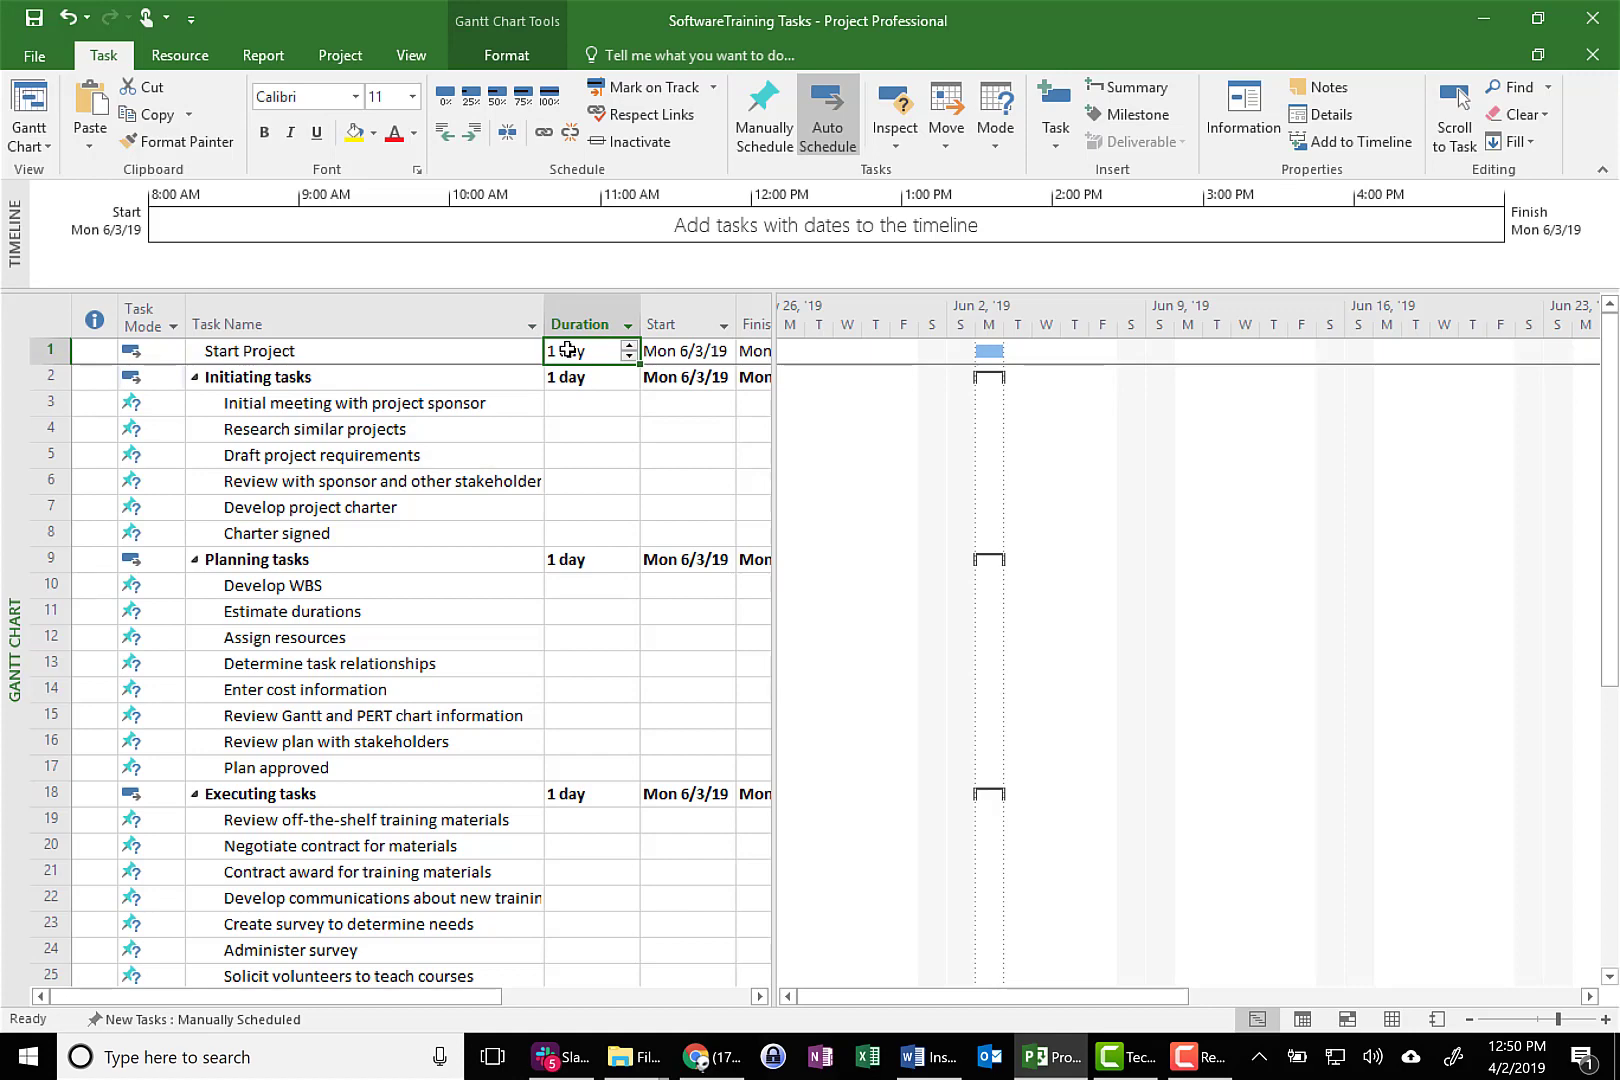
text(0)
key(Return)
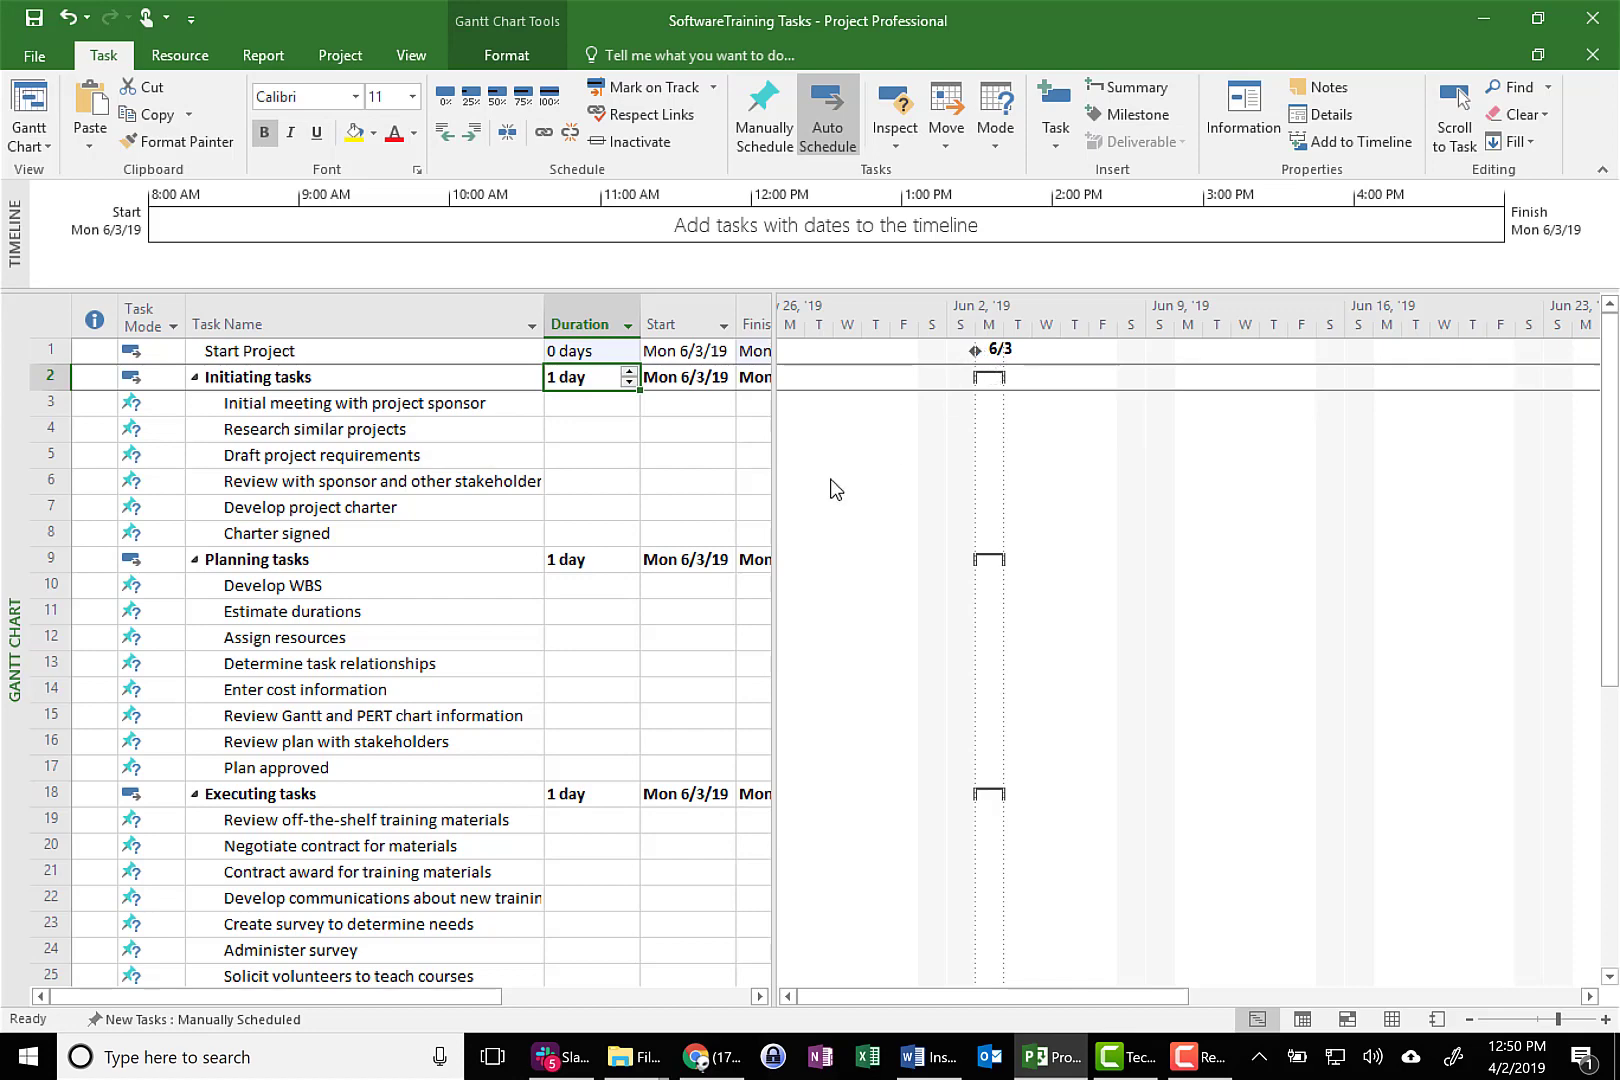
scroll(598, 769, down, 9)
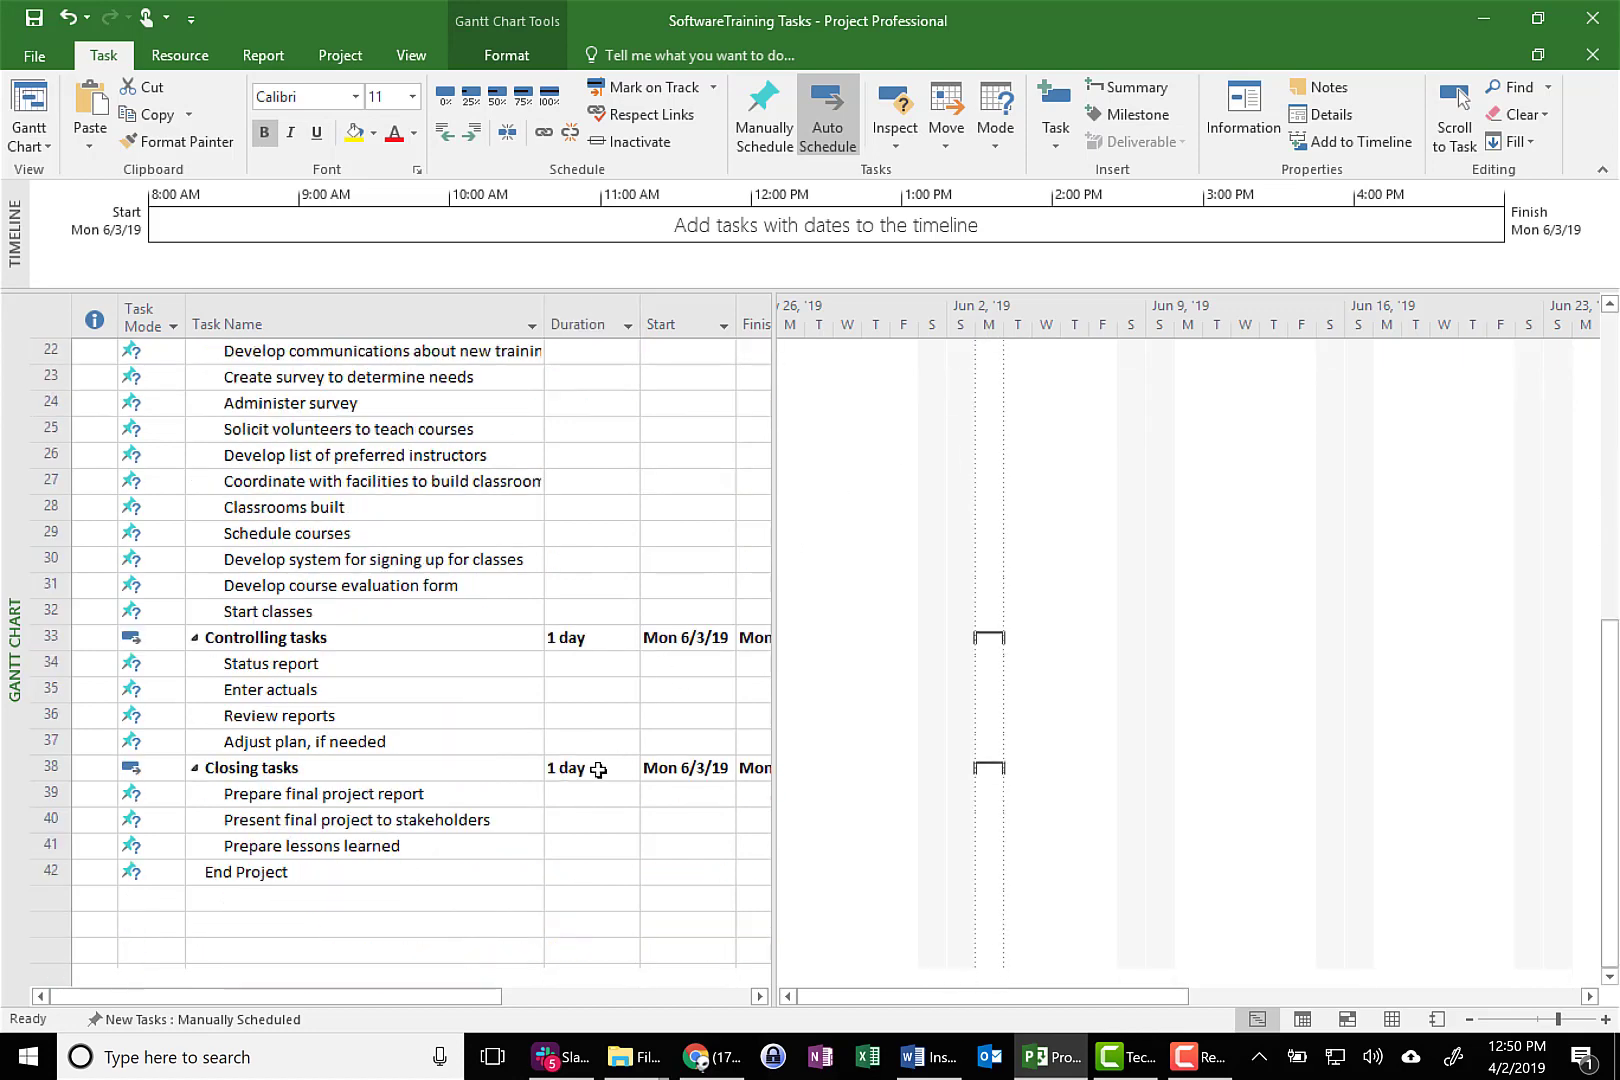
click(569, 715)
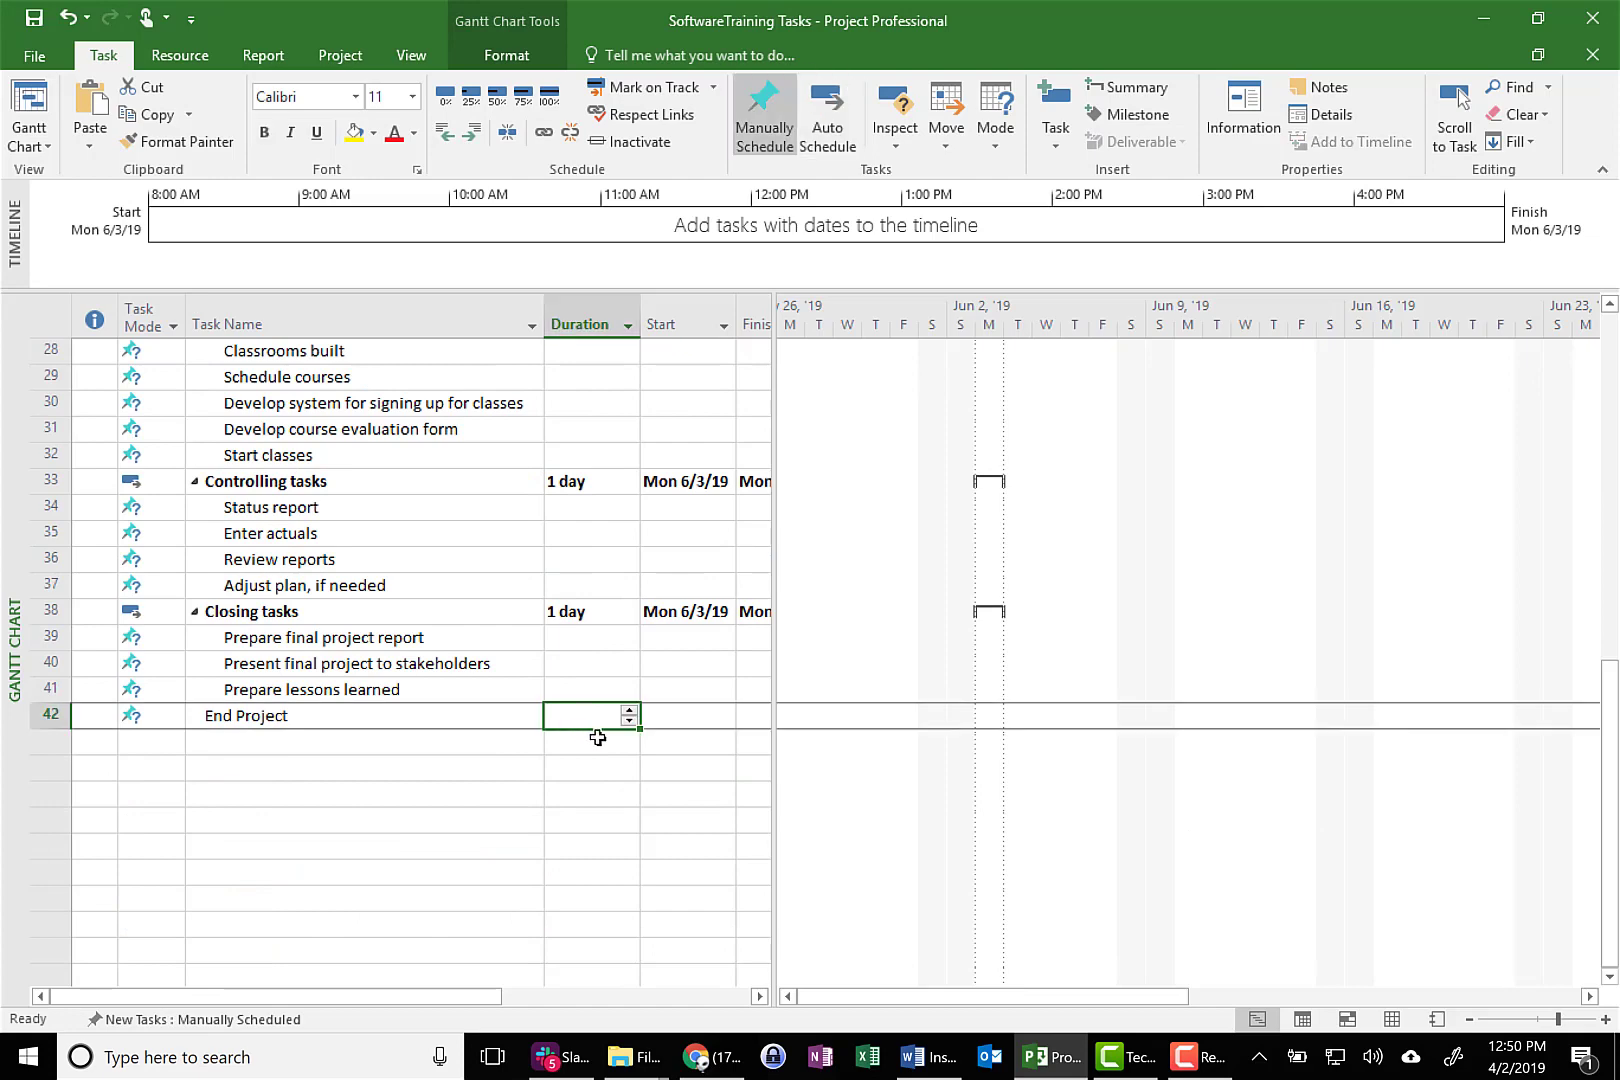
text(0)
key(Return)
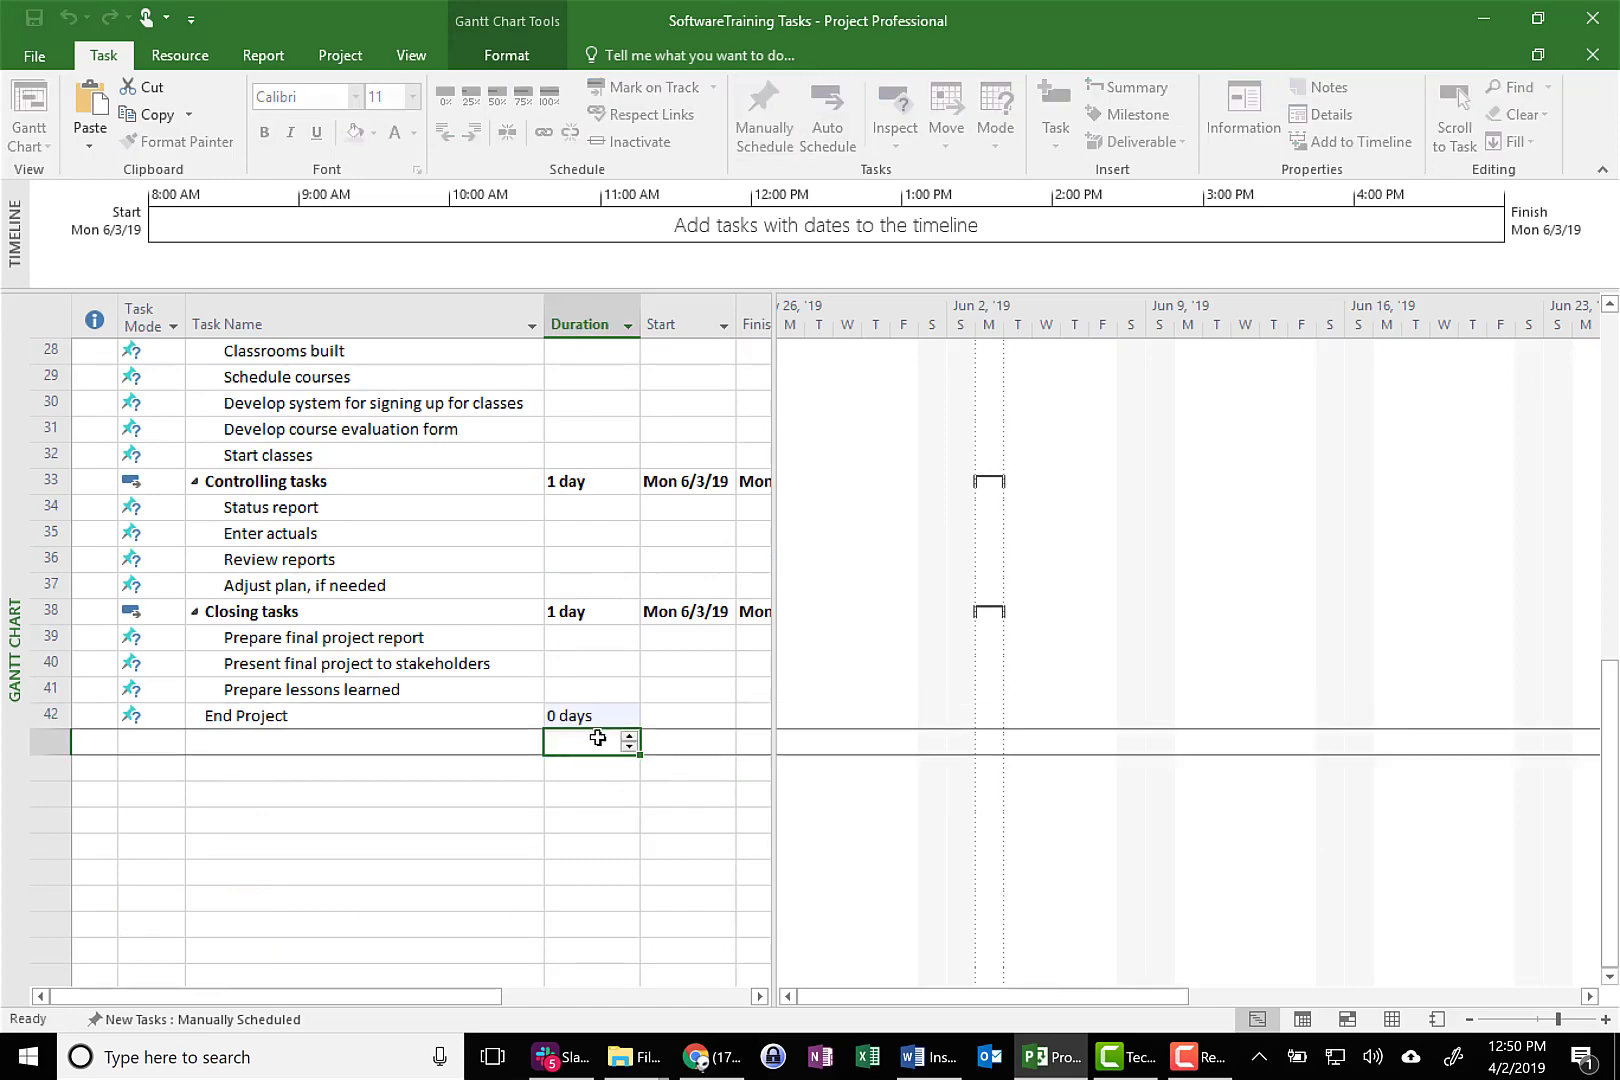
Widen the task table to show the Finish and Predecessors columns, and set the duration of Initial meeting with project sponsor to 5 days
scroll(680, 687, up, 9)
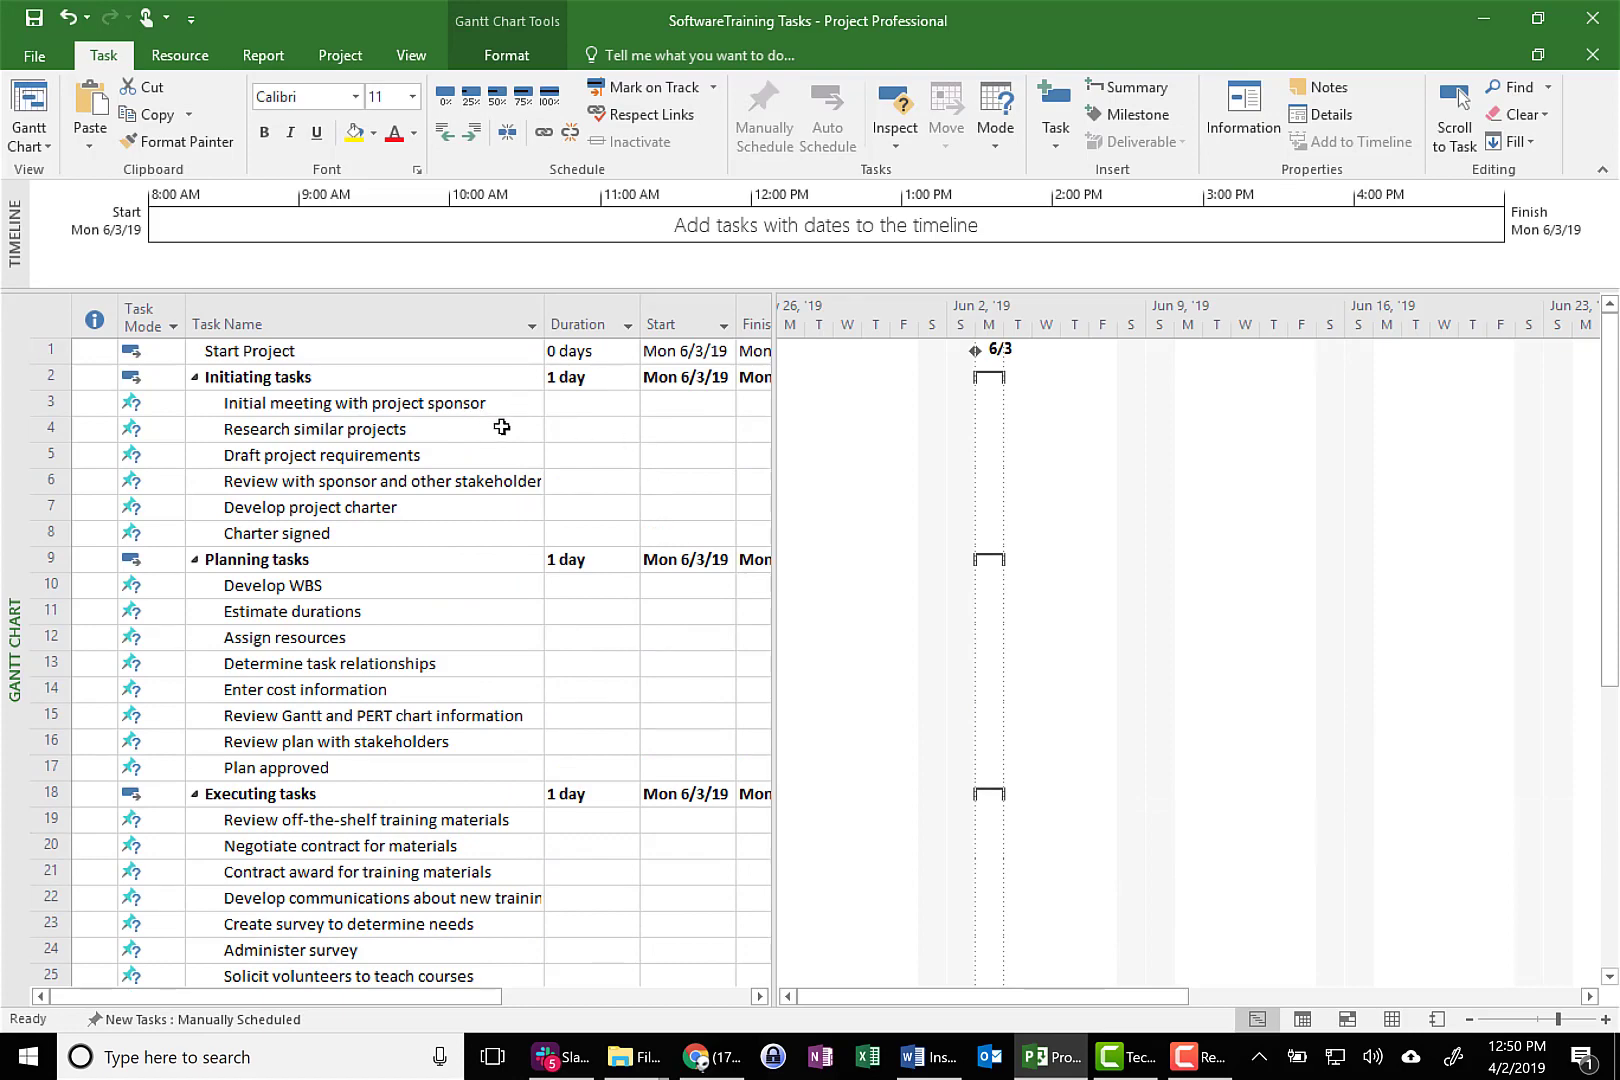
drag(778, 435, 905, 435)
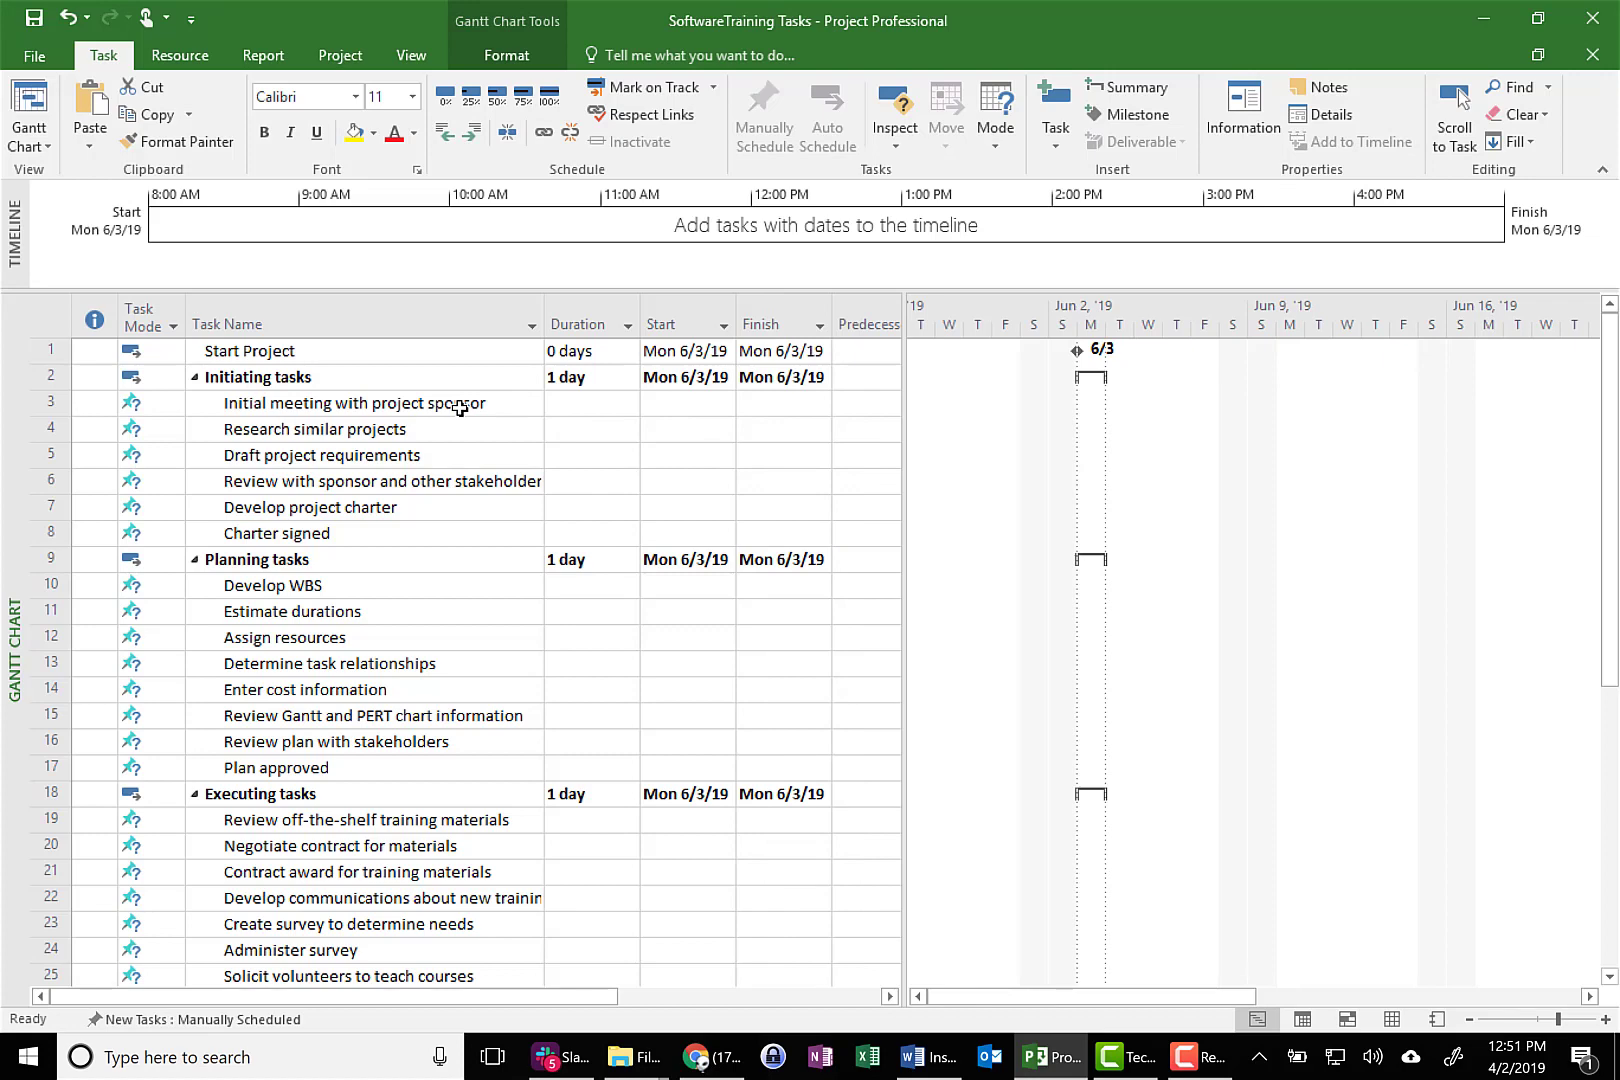
click(578, 404)
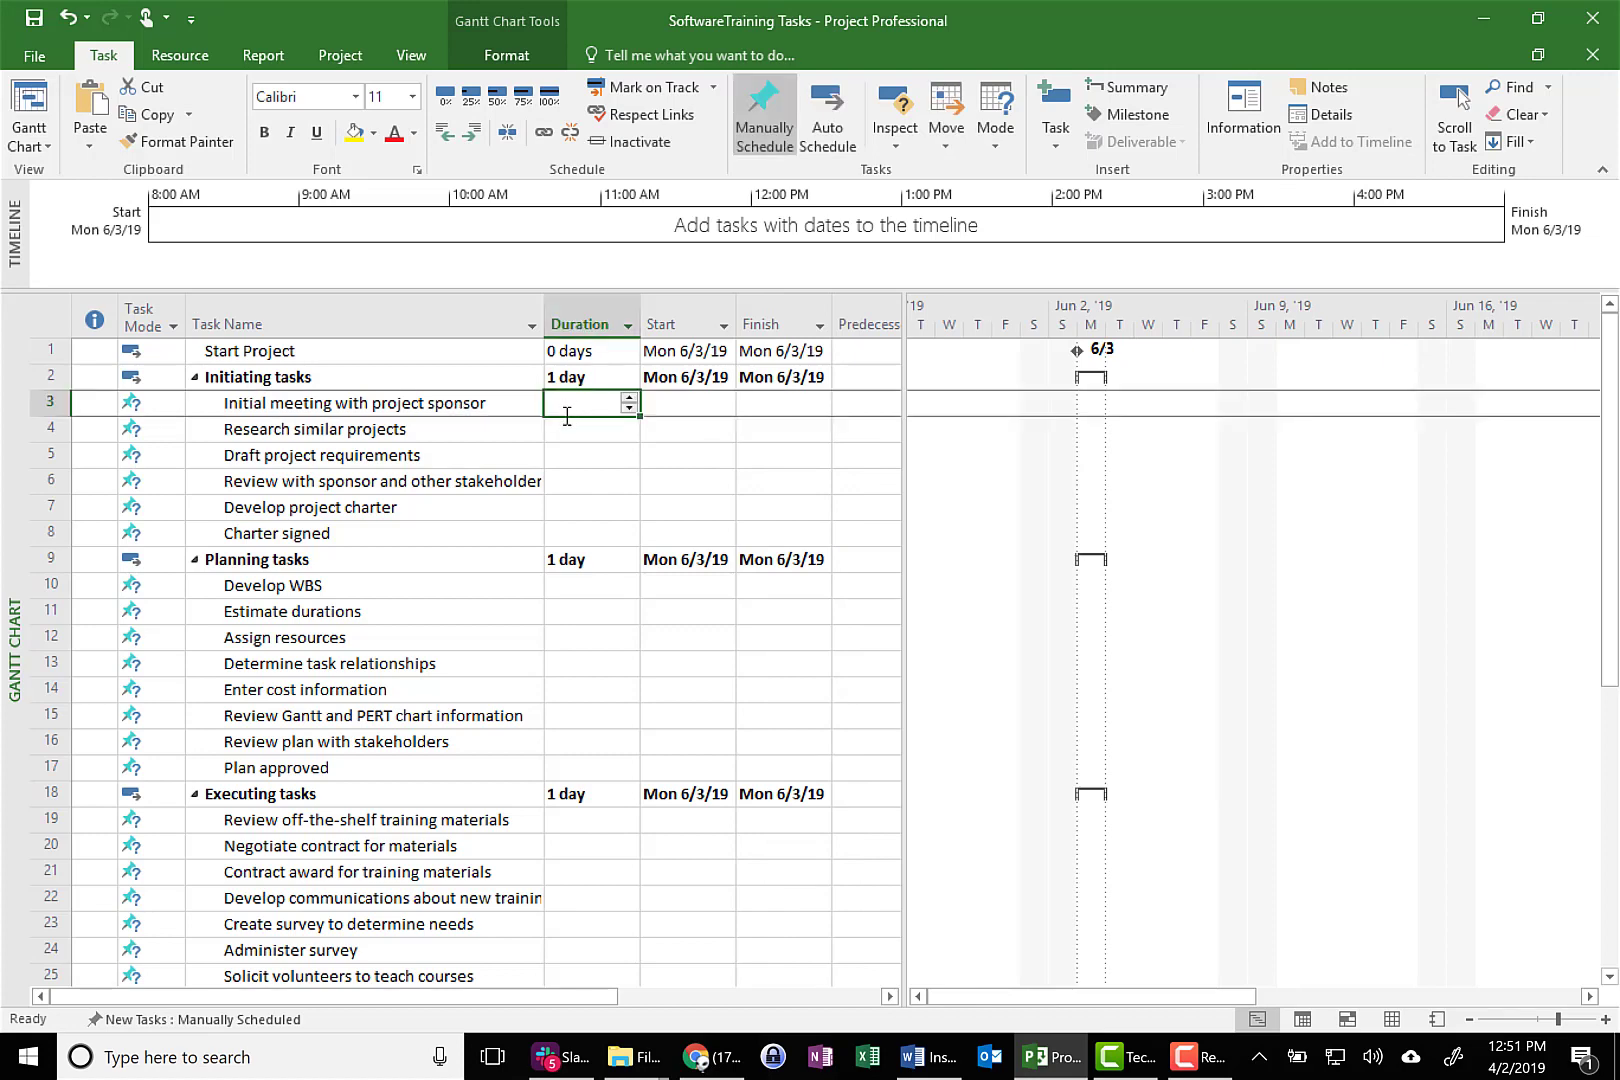
text(5)
click(578, 455)
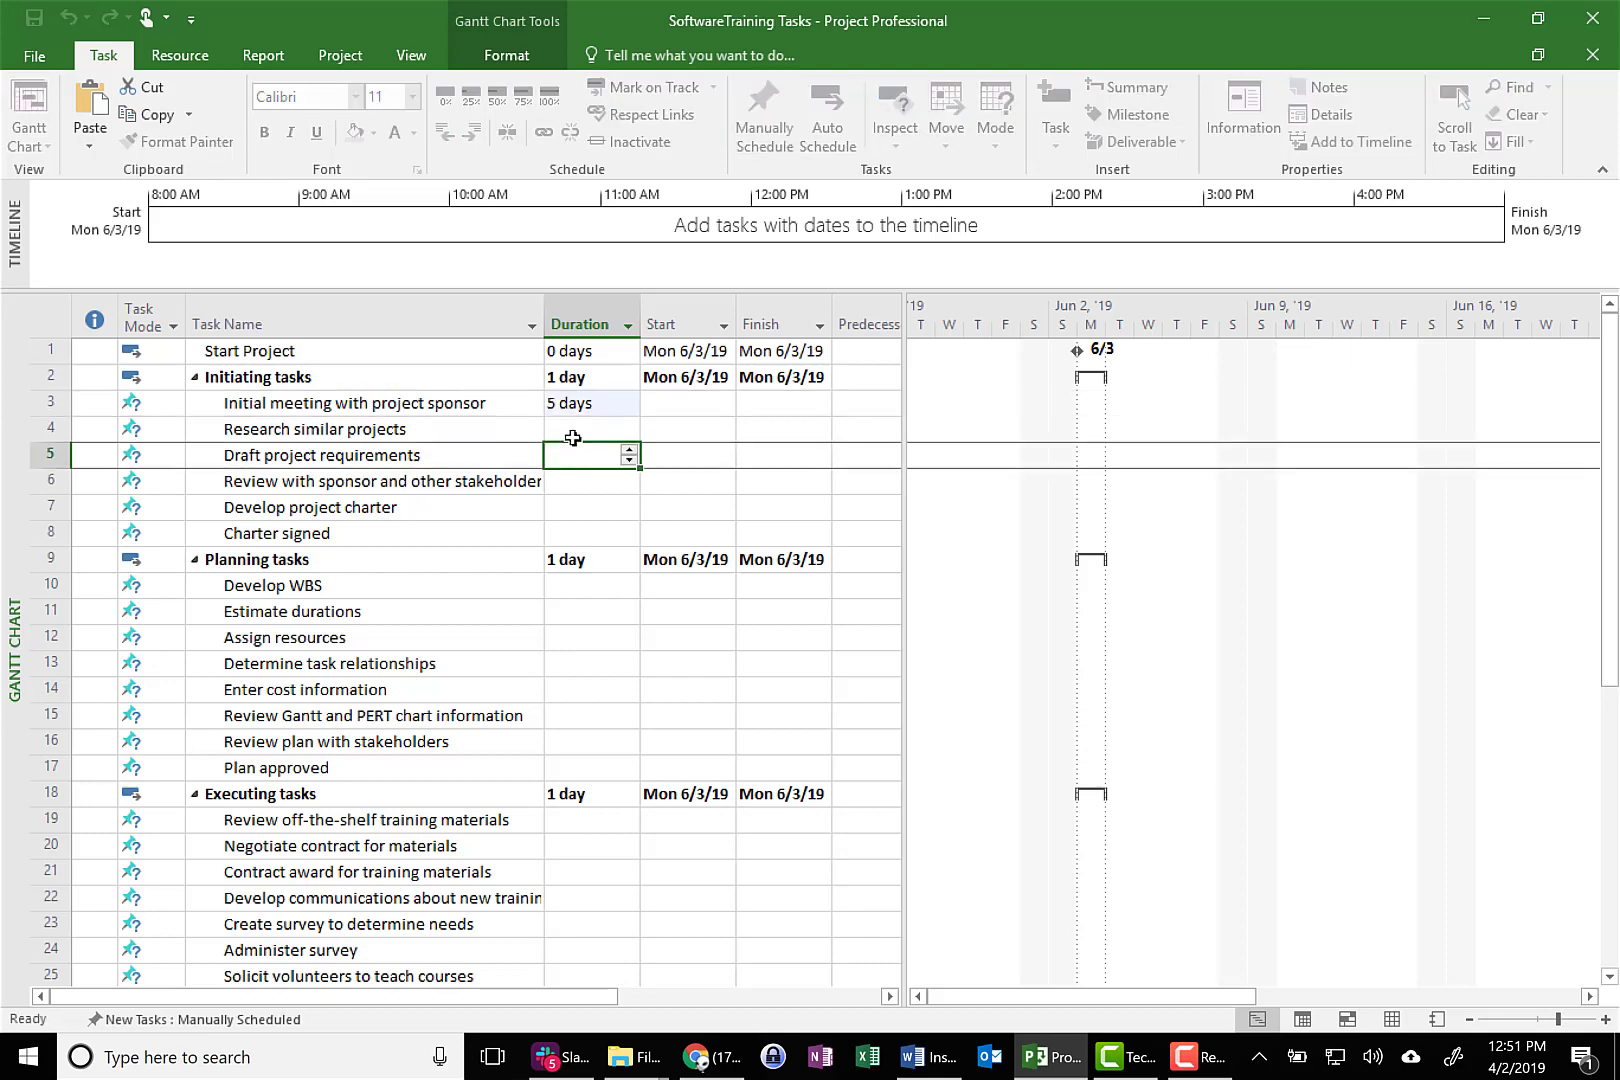
Copy the 5-day duration of Initial meeting with project sponsor and paste it into Research similar projects
click(582, 404)
right_click(583, 407)
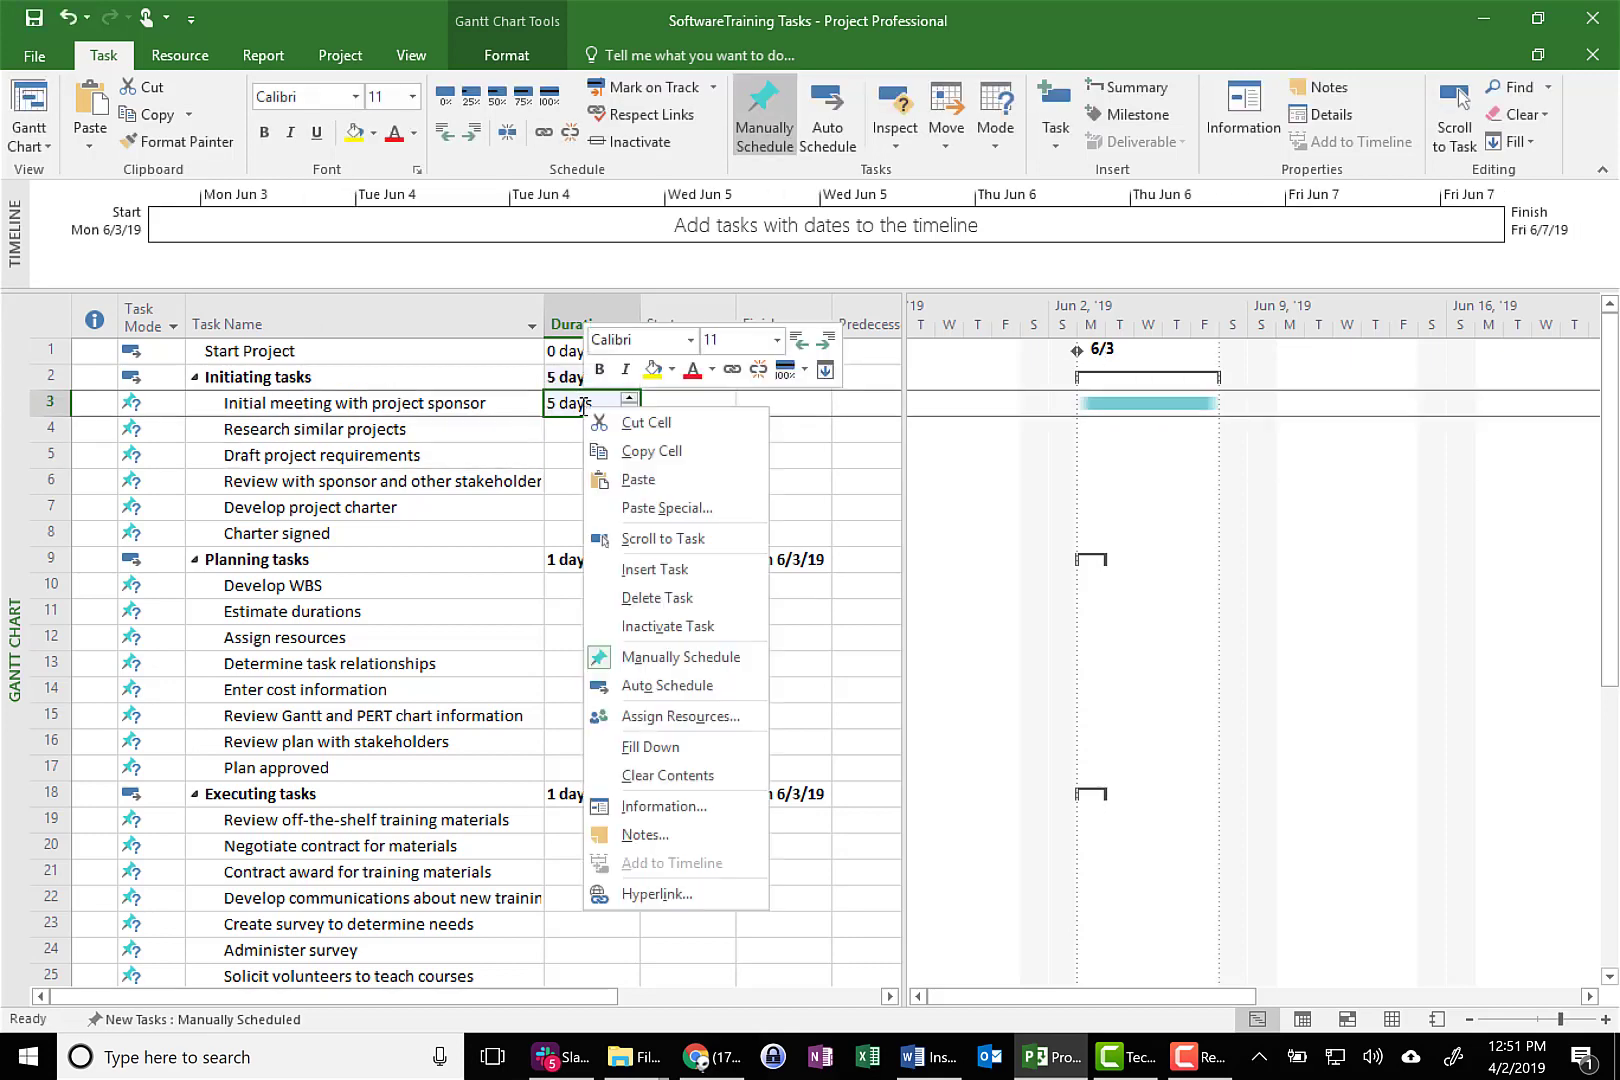
click(628, 451)
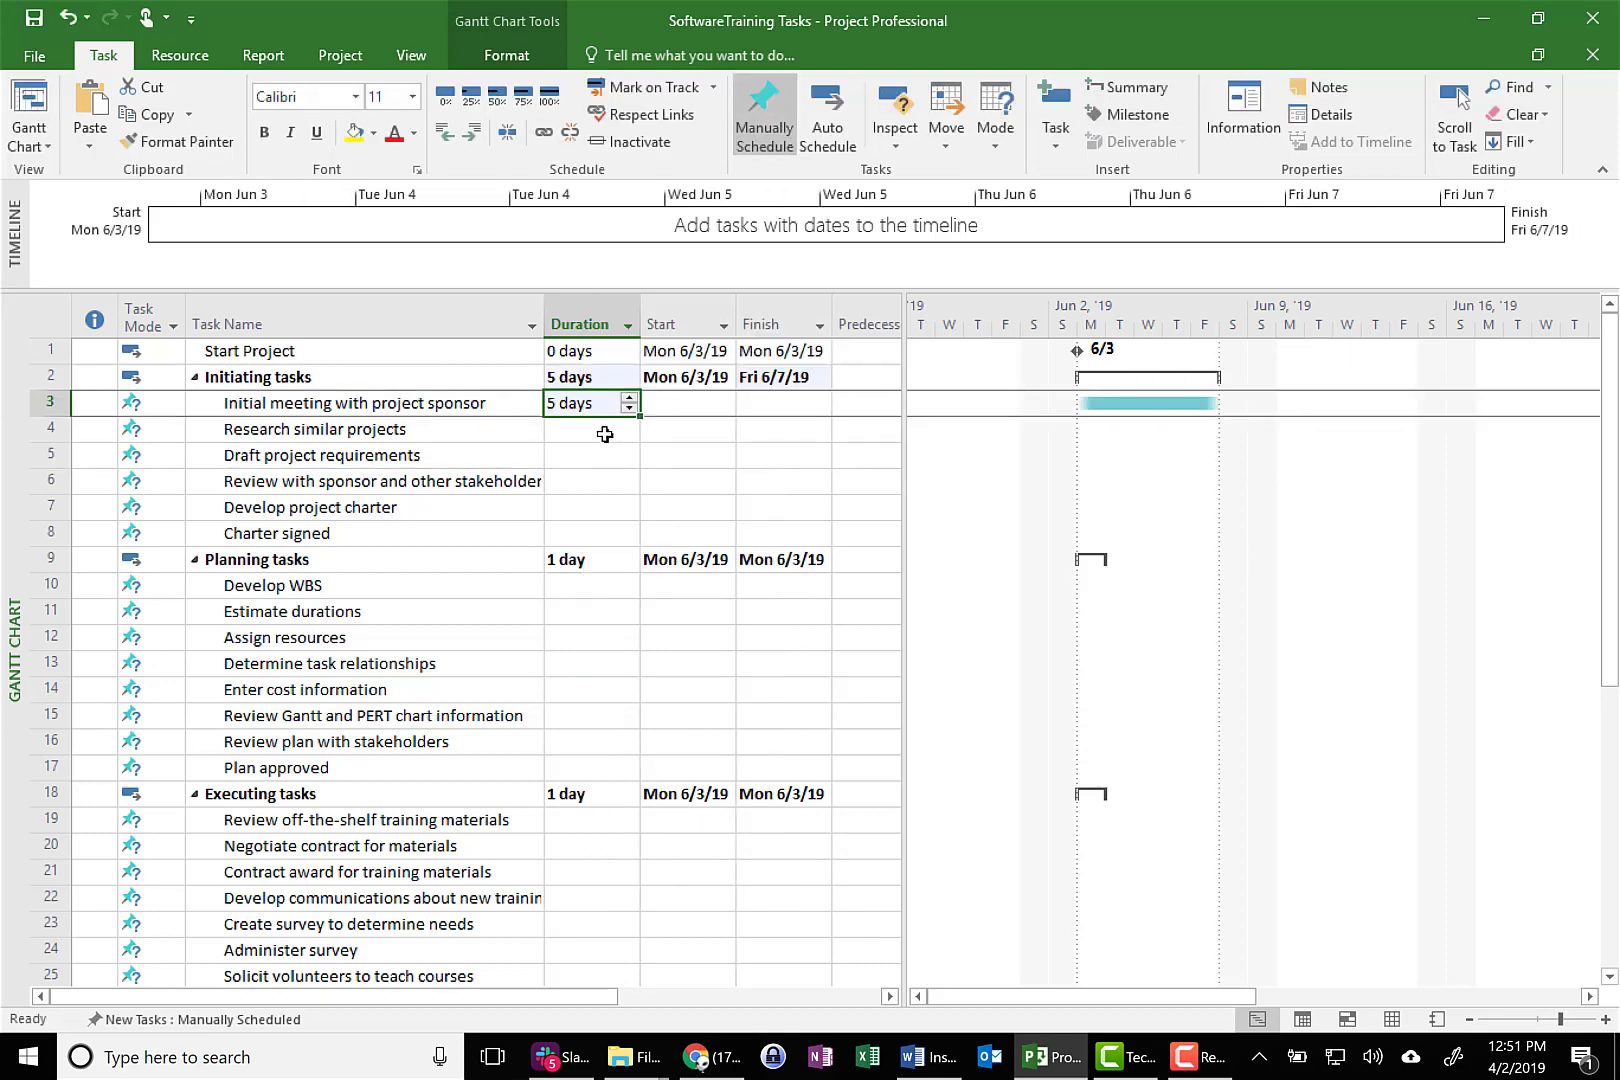
drag(622, 428, 598, 533)
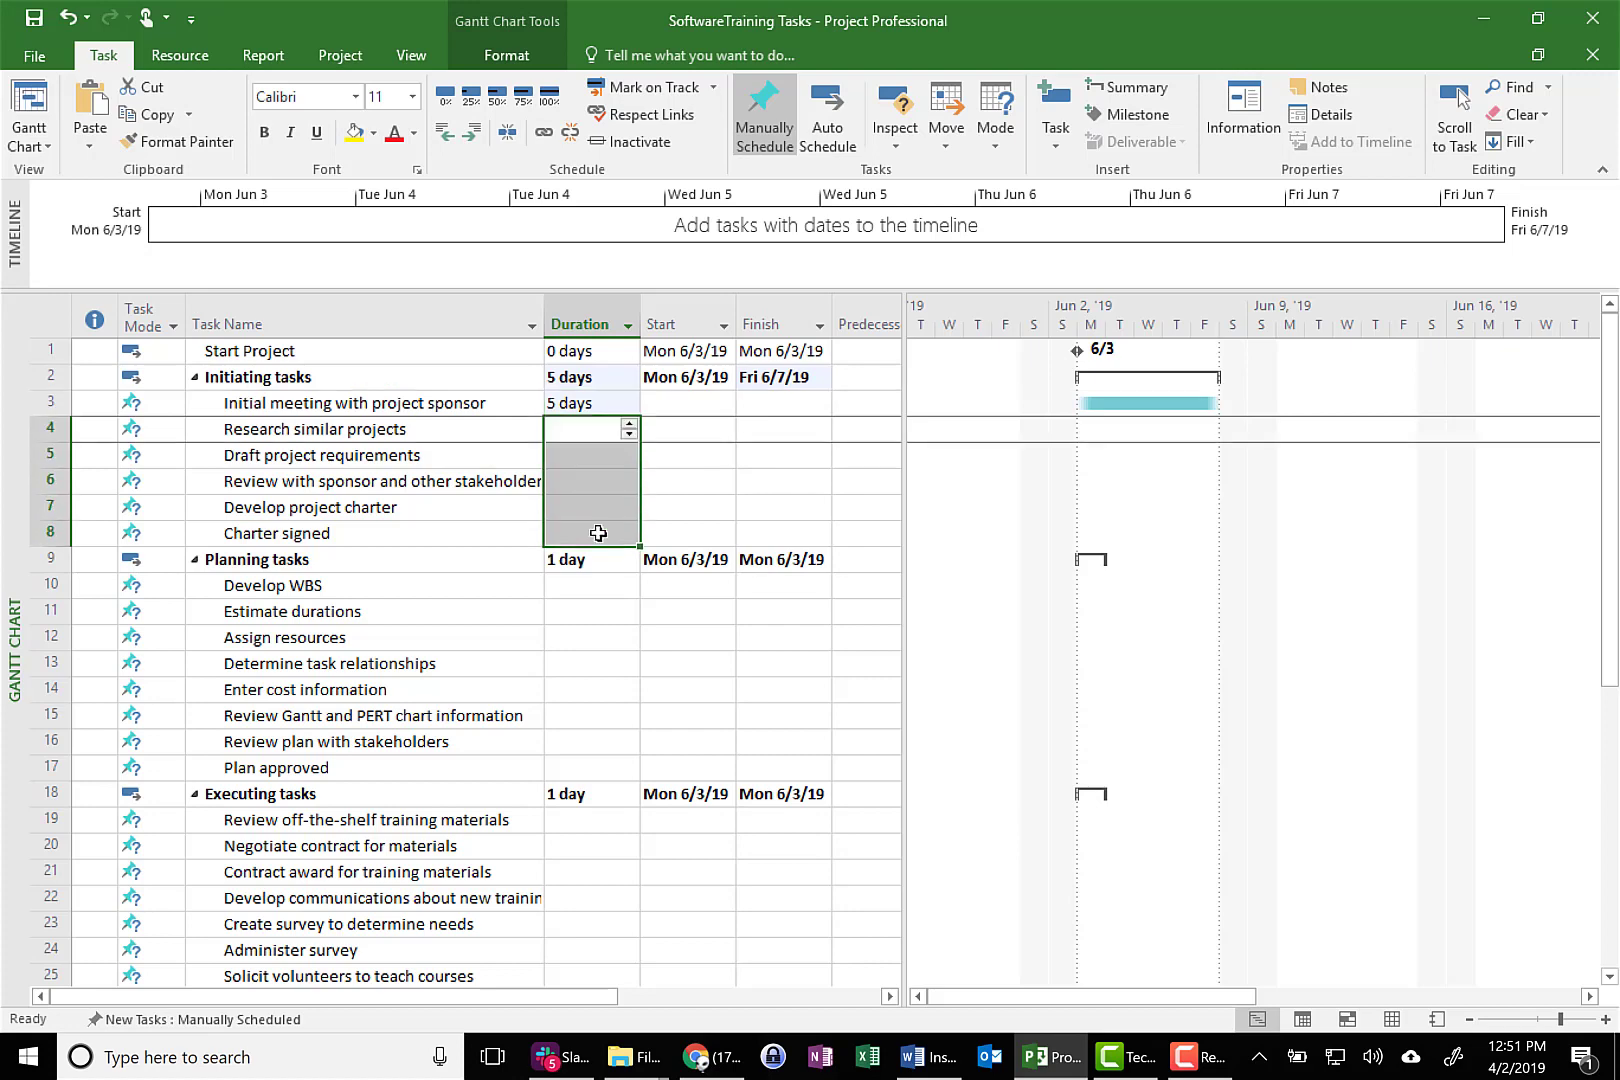
right_click(614, 459)
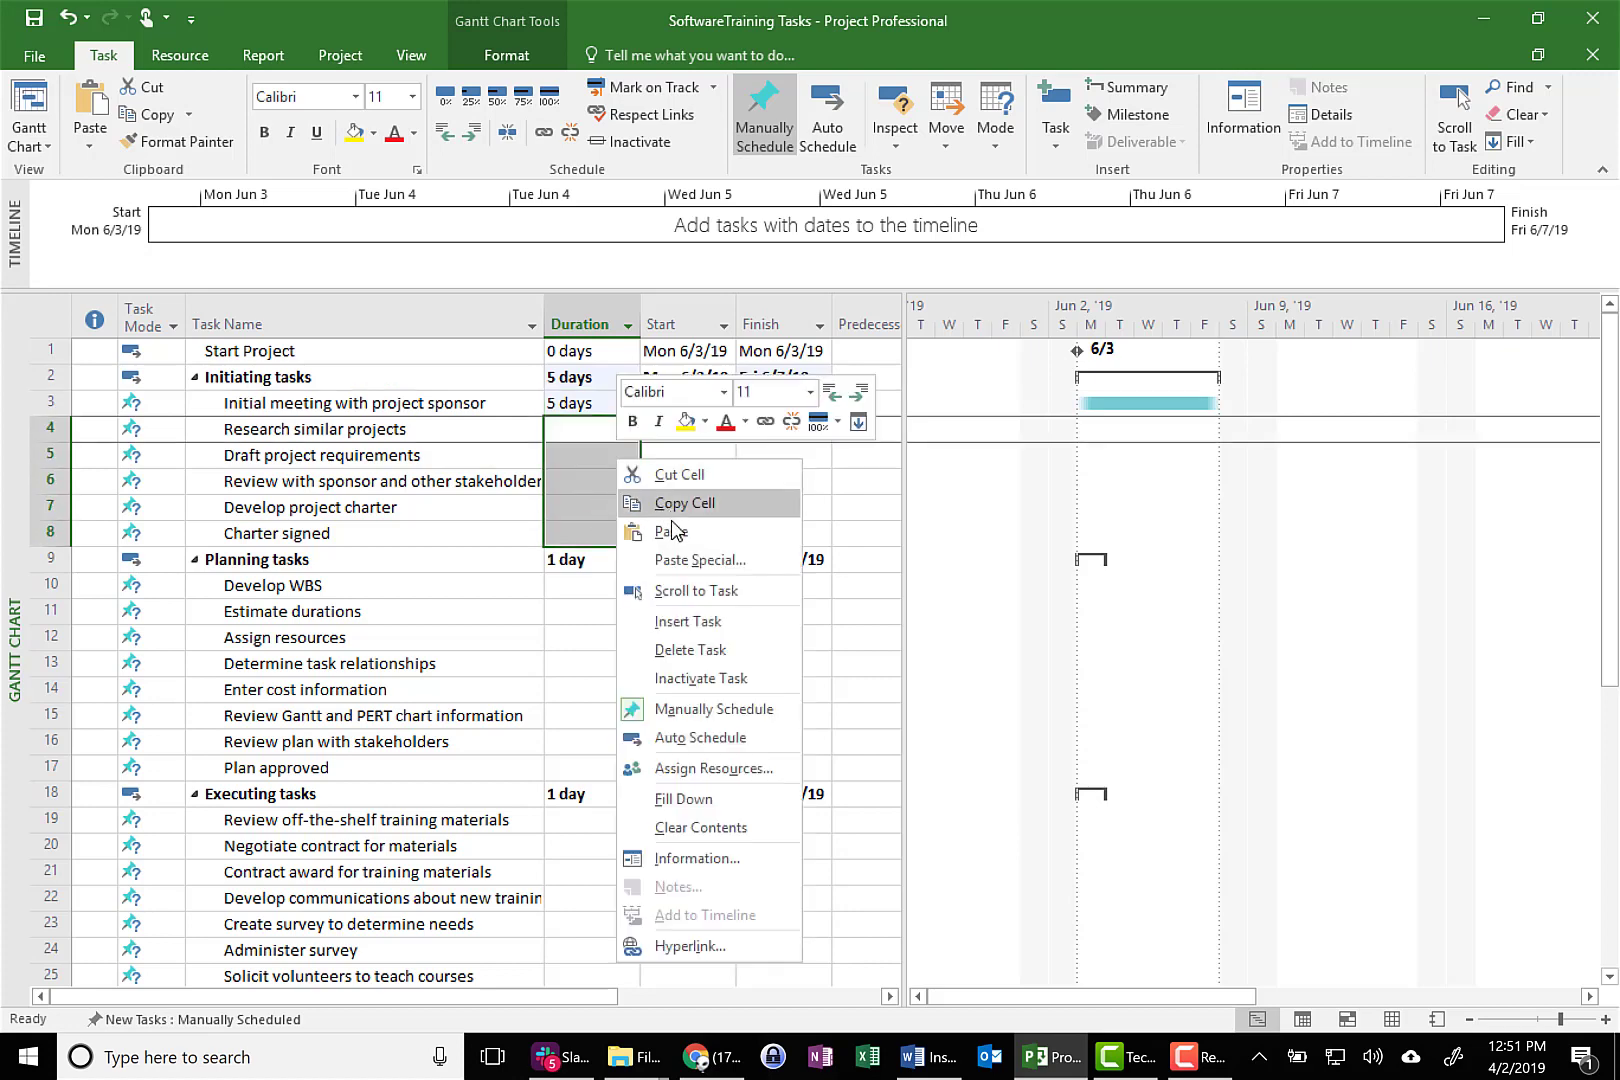
click(670, 534)
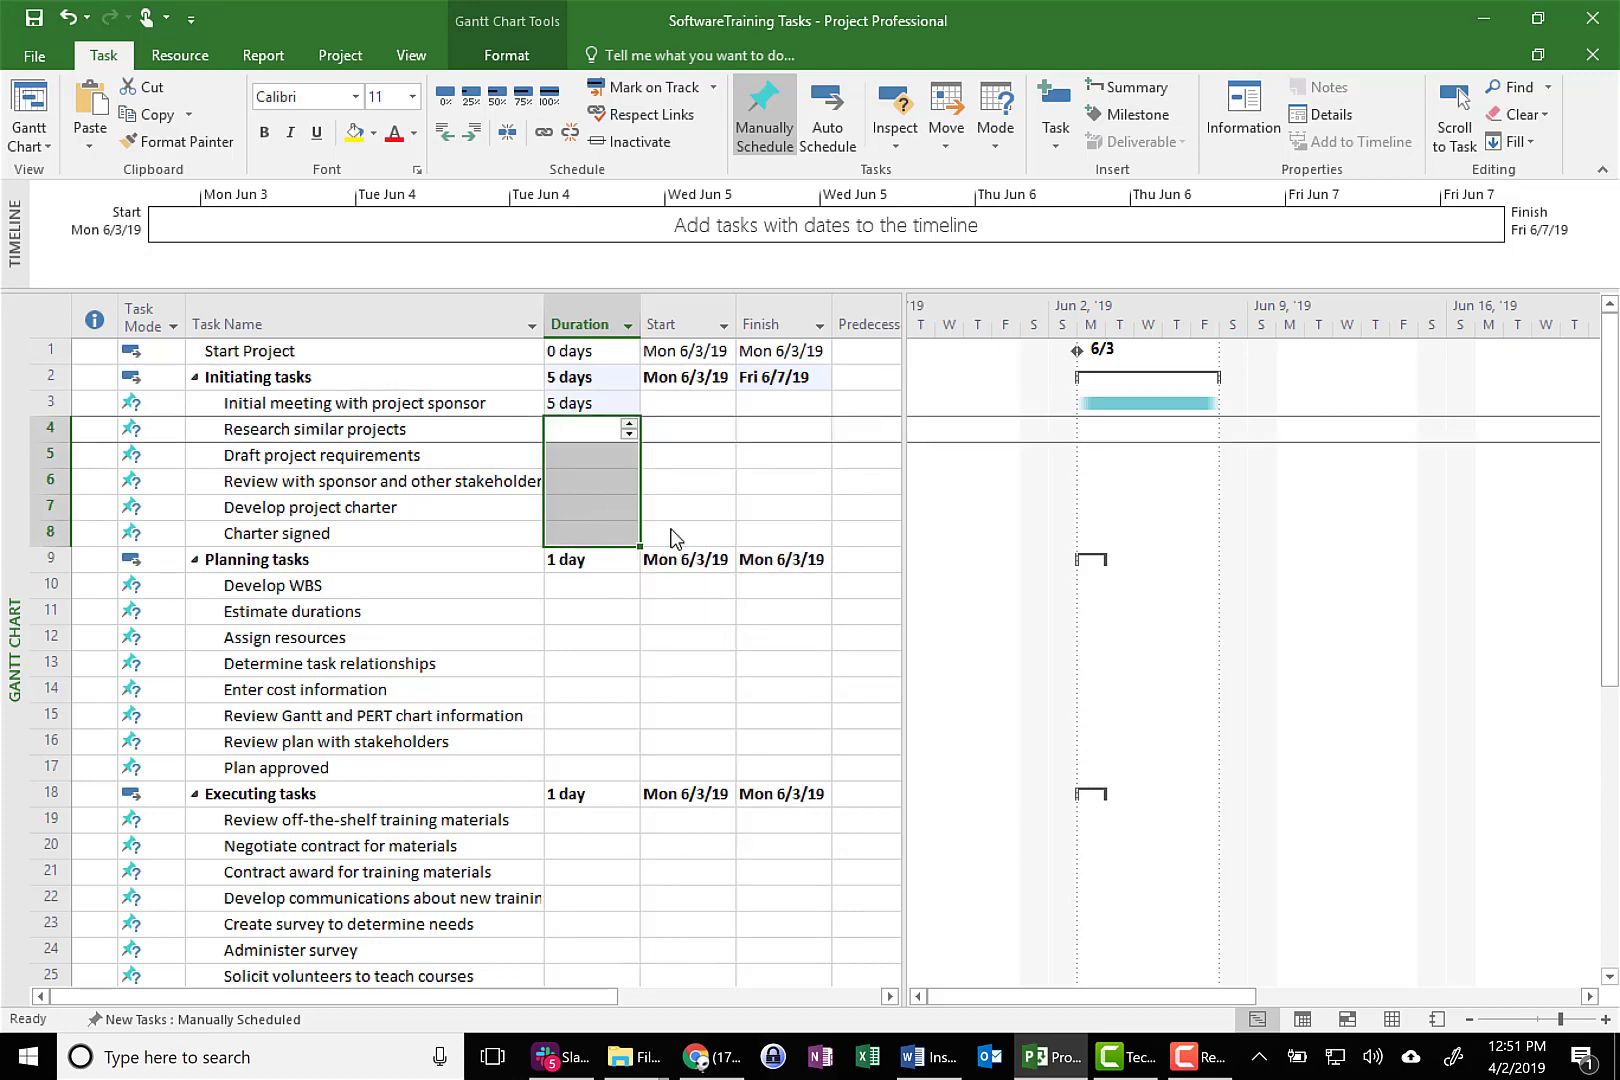
Paste the 5-day duration into the remaining Initiating tasks, from Draft project requirements through Charter signed
click(598, 454)
right_click(598, 454)
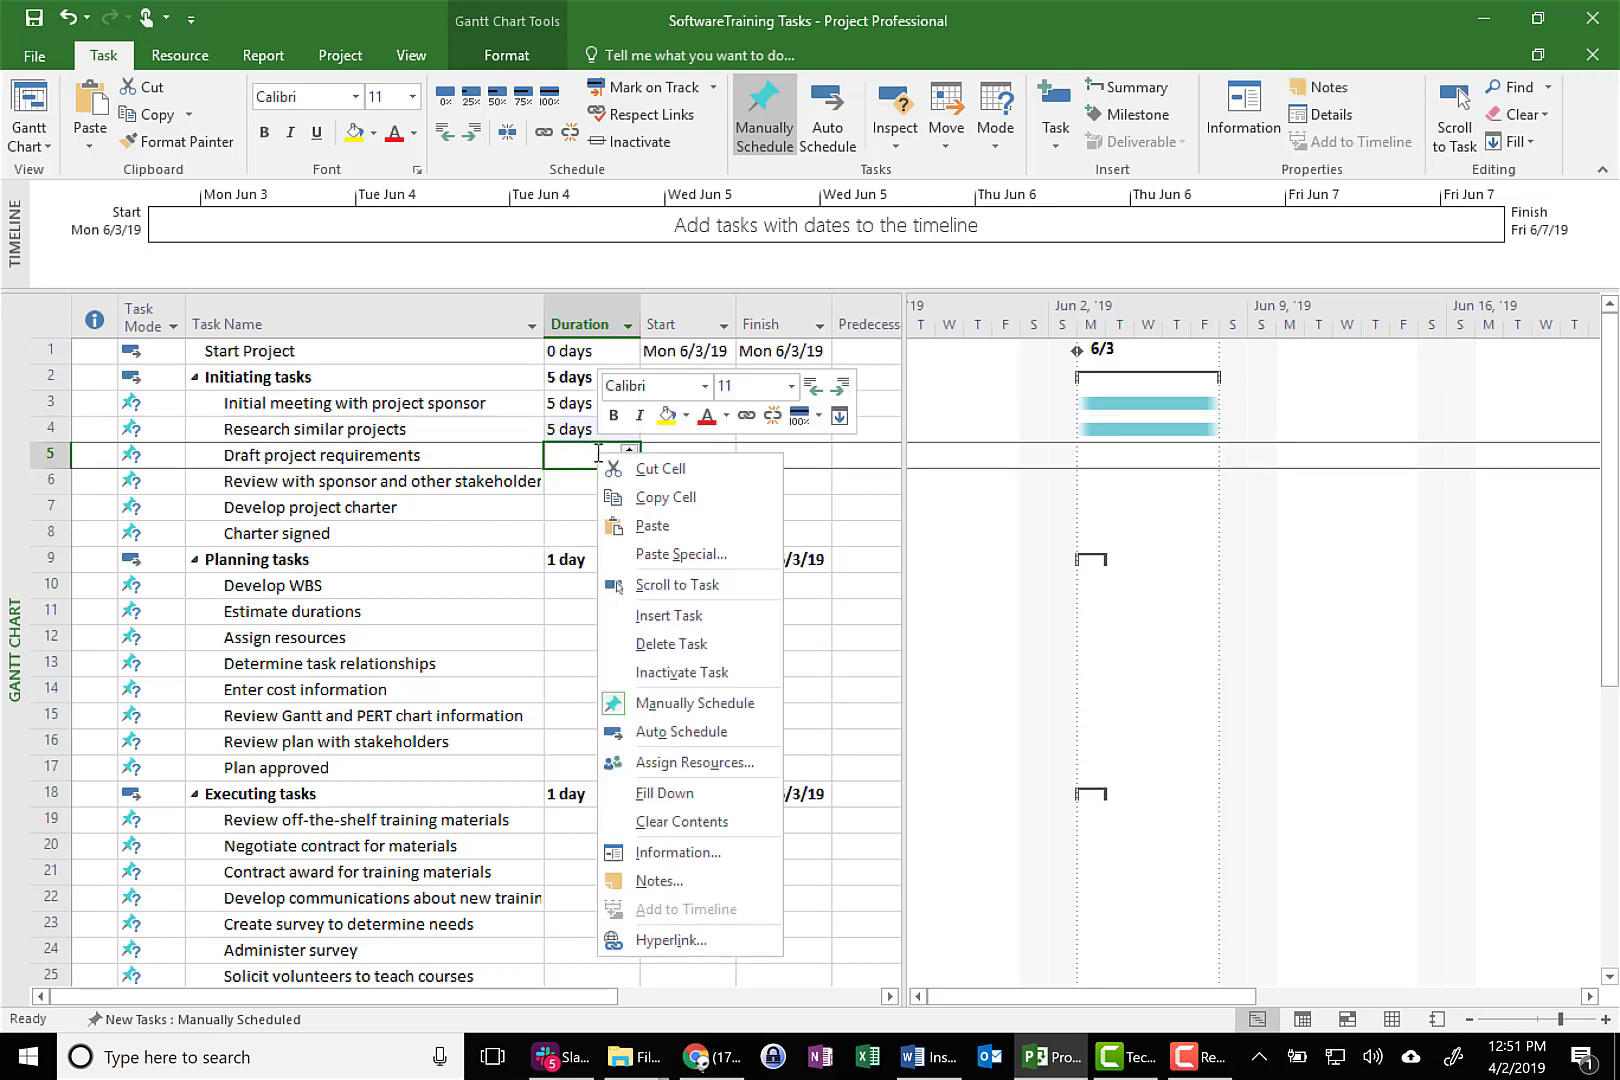
click(652, 526)
click(600, 484)
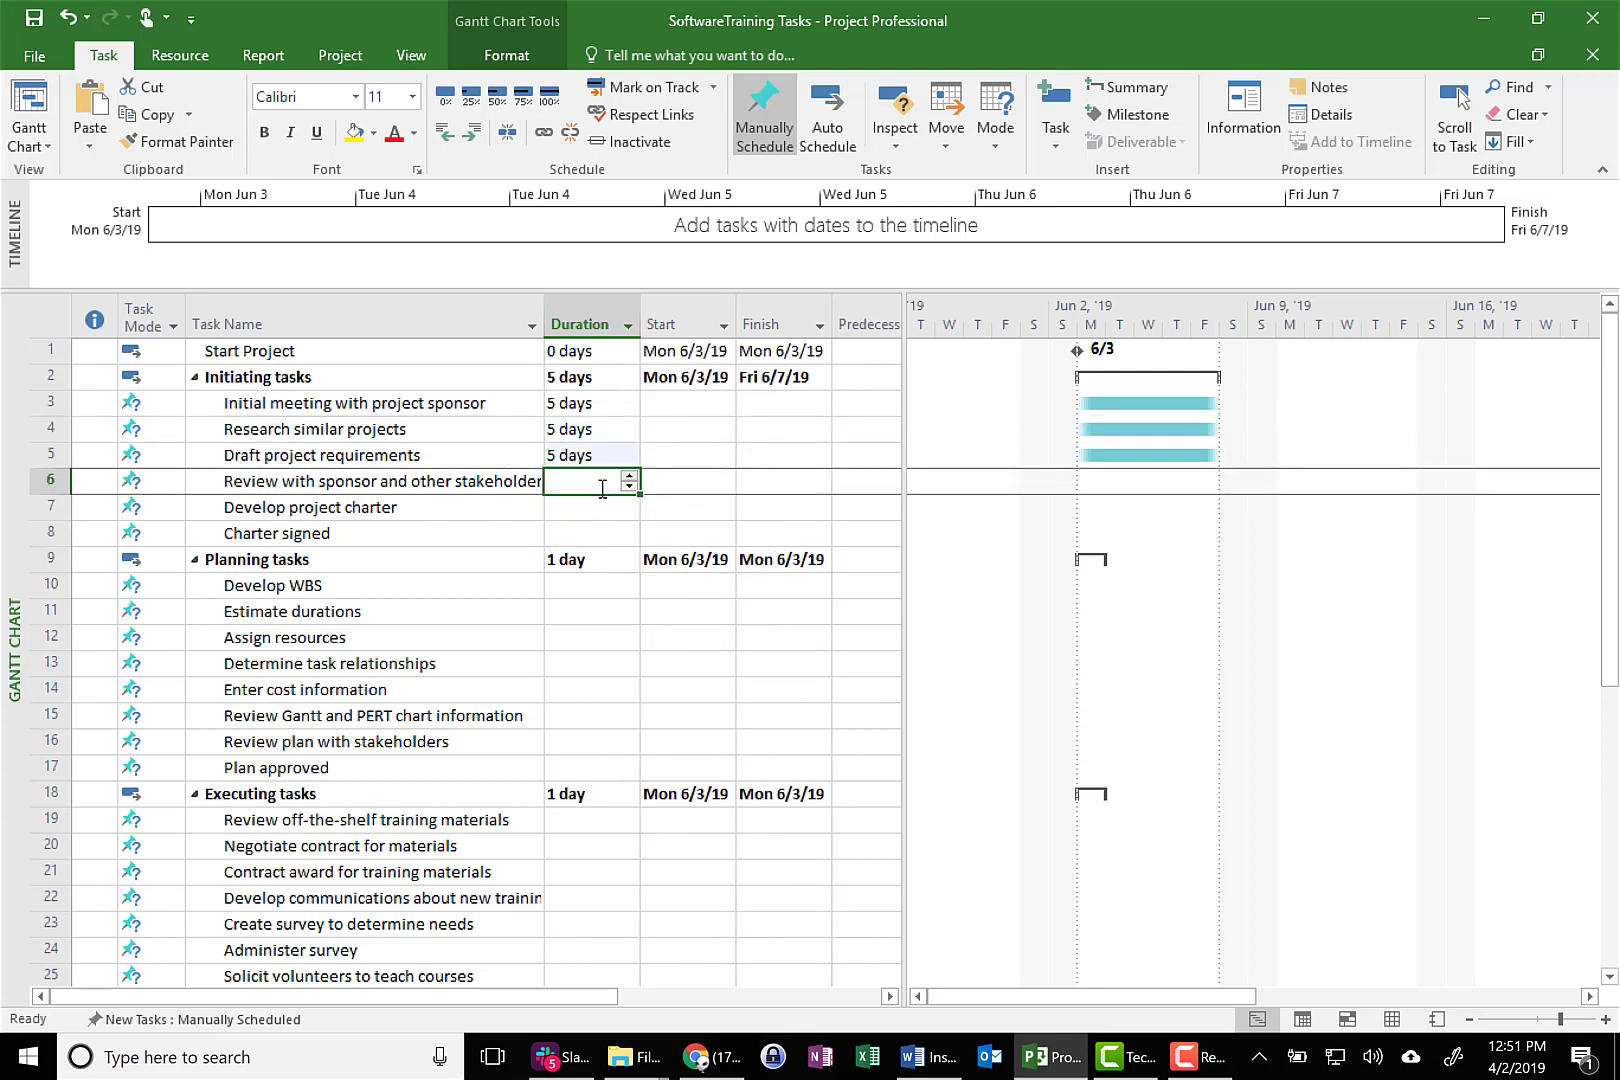
right_click(600, 482)
click(640, 562)
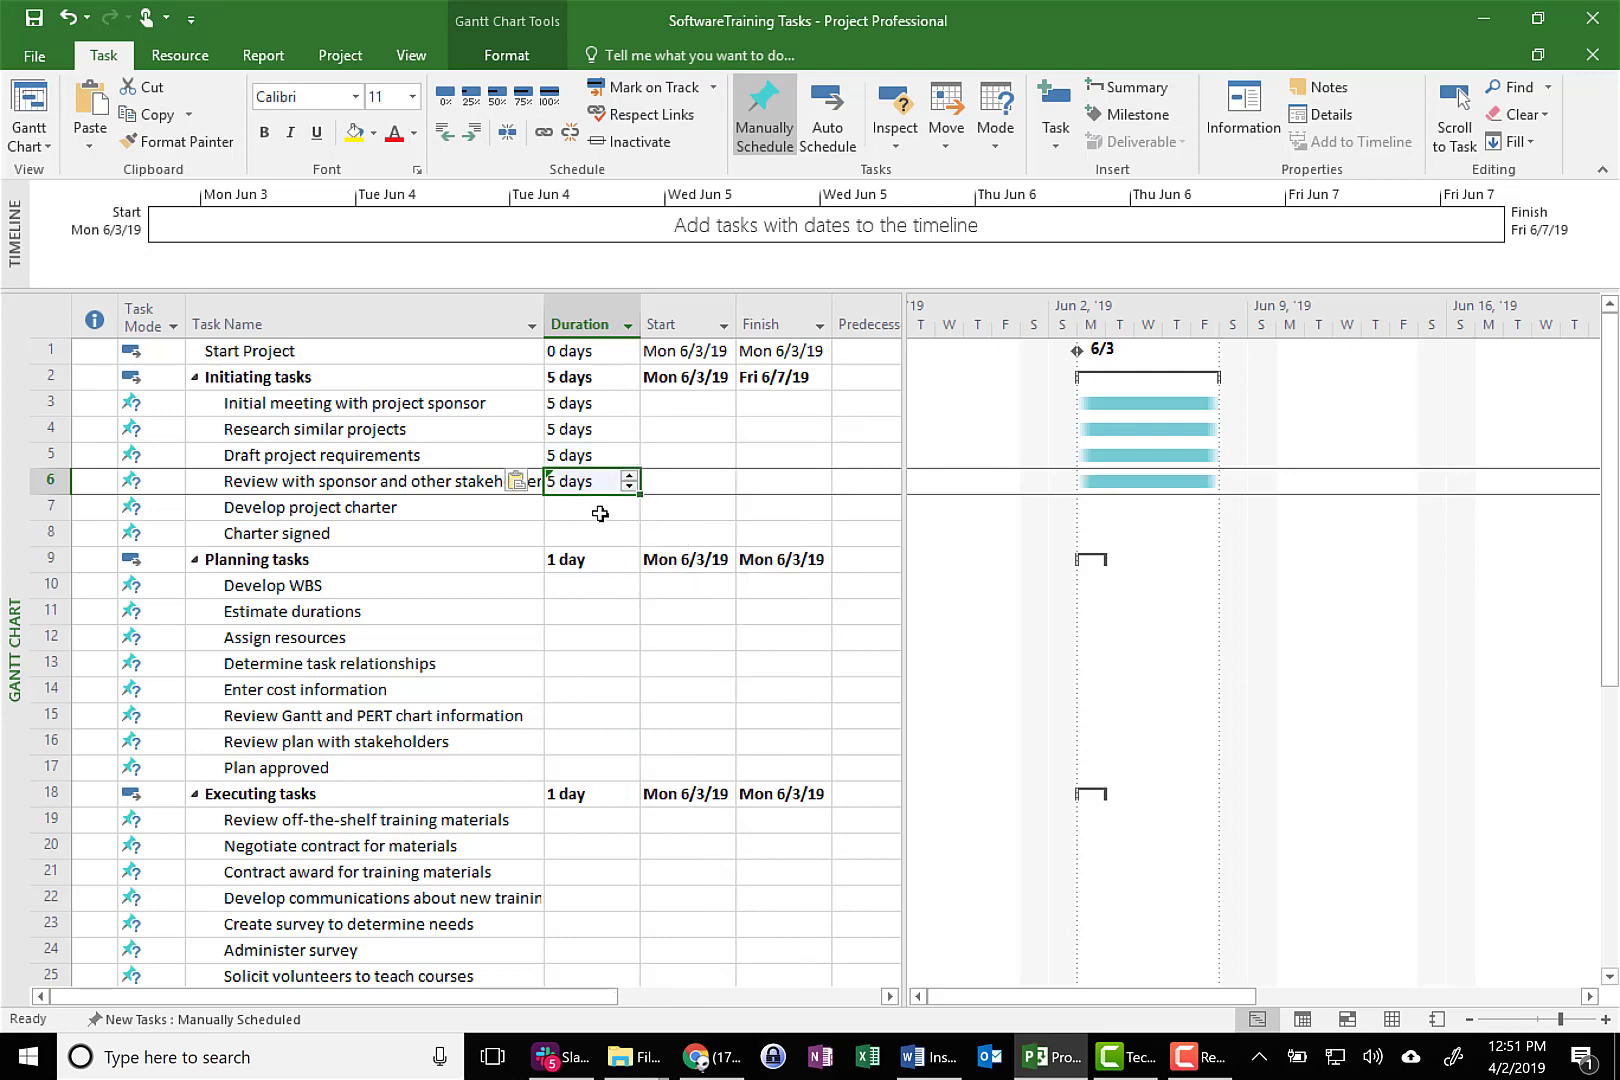
right_click(600, 508)
click(650, 586)
click(595, 535)
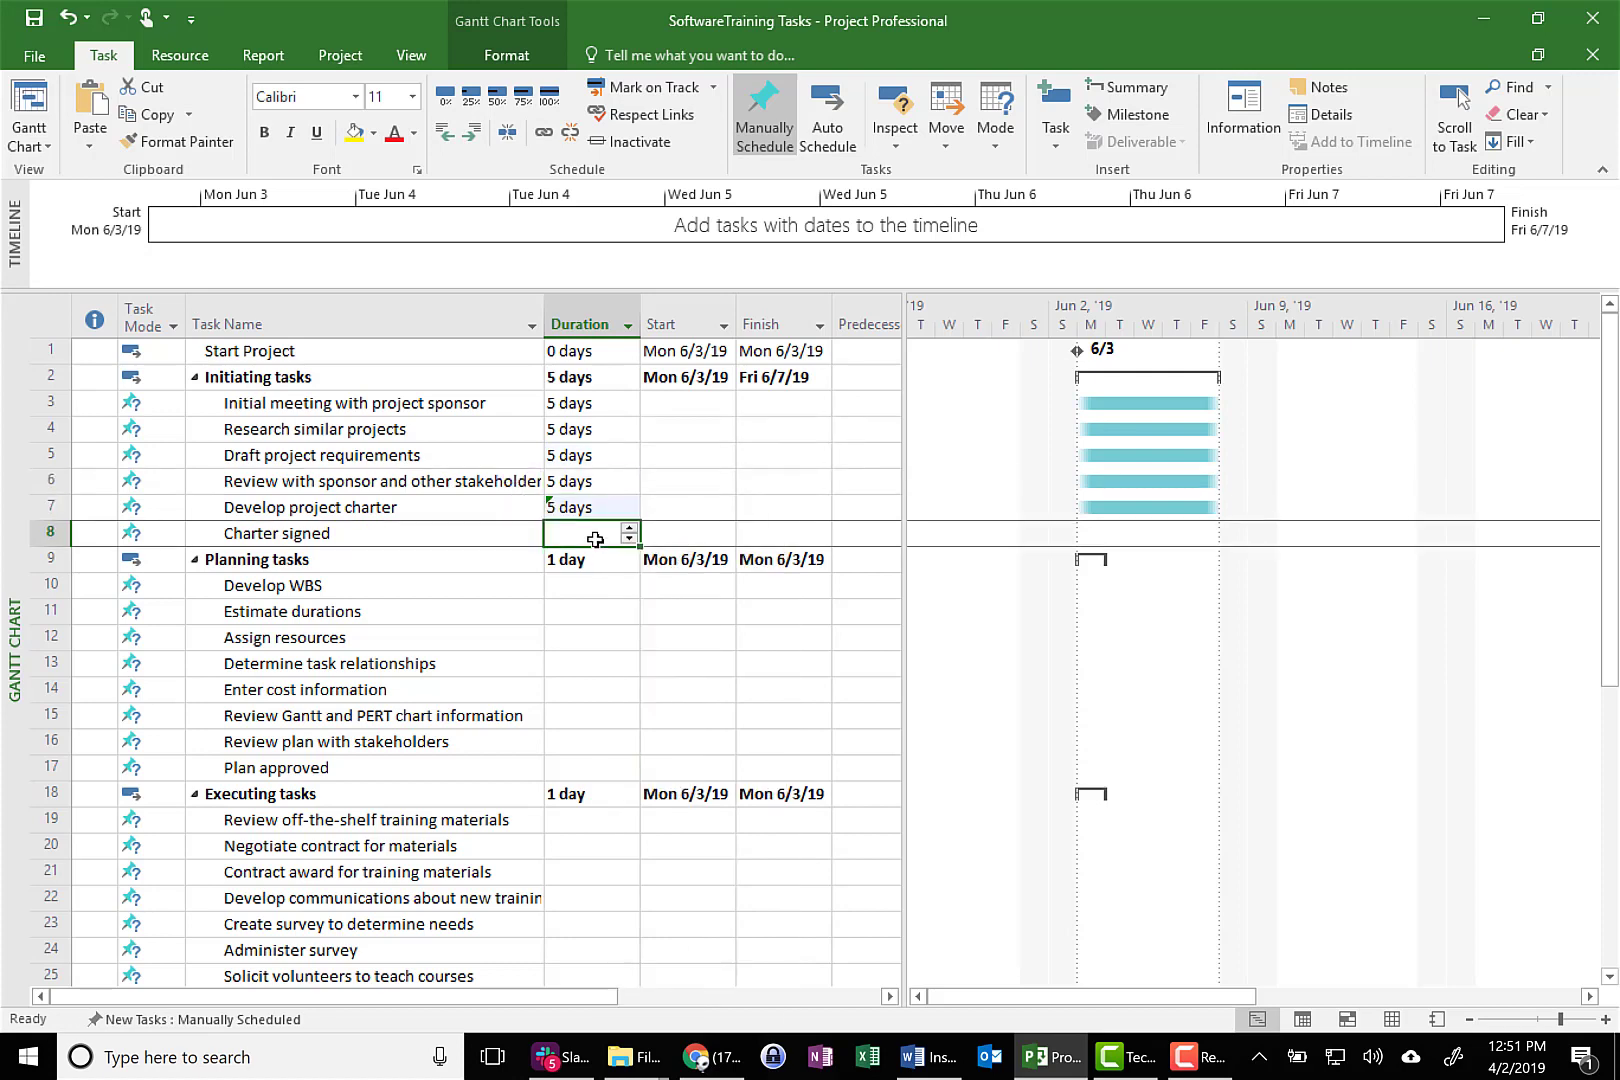
right_click(597, 538)
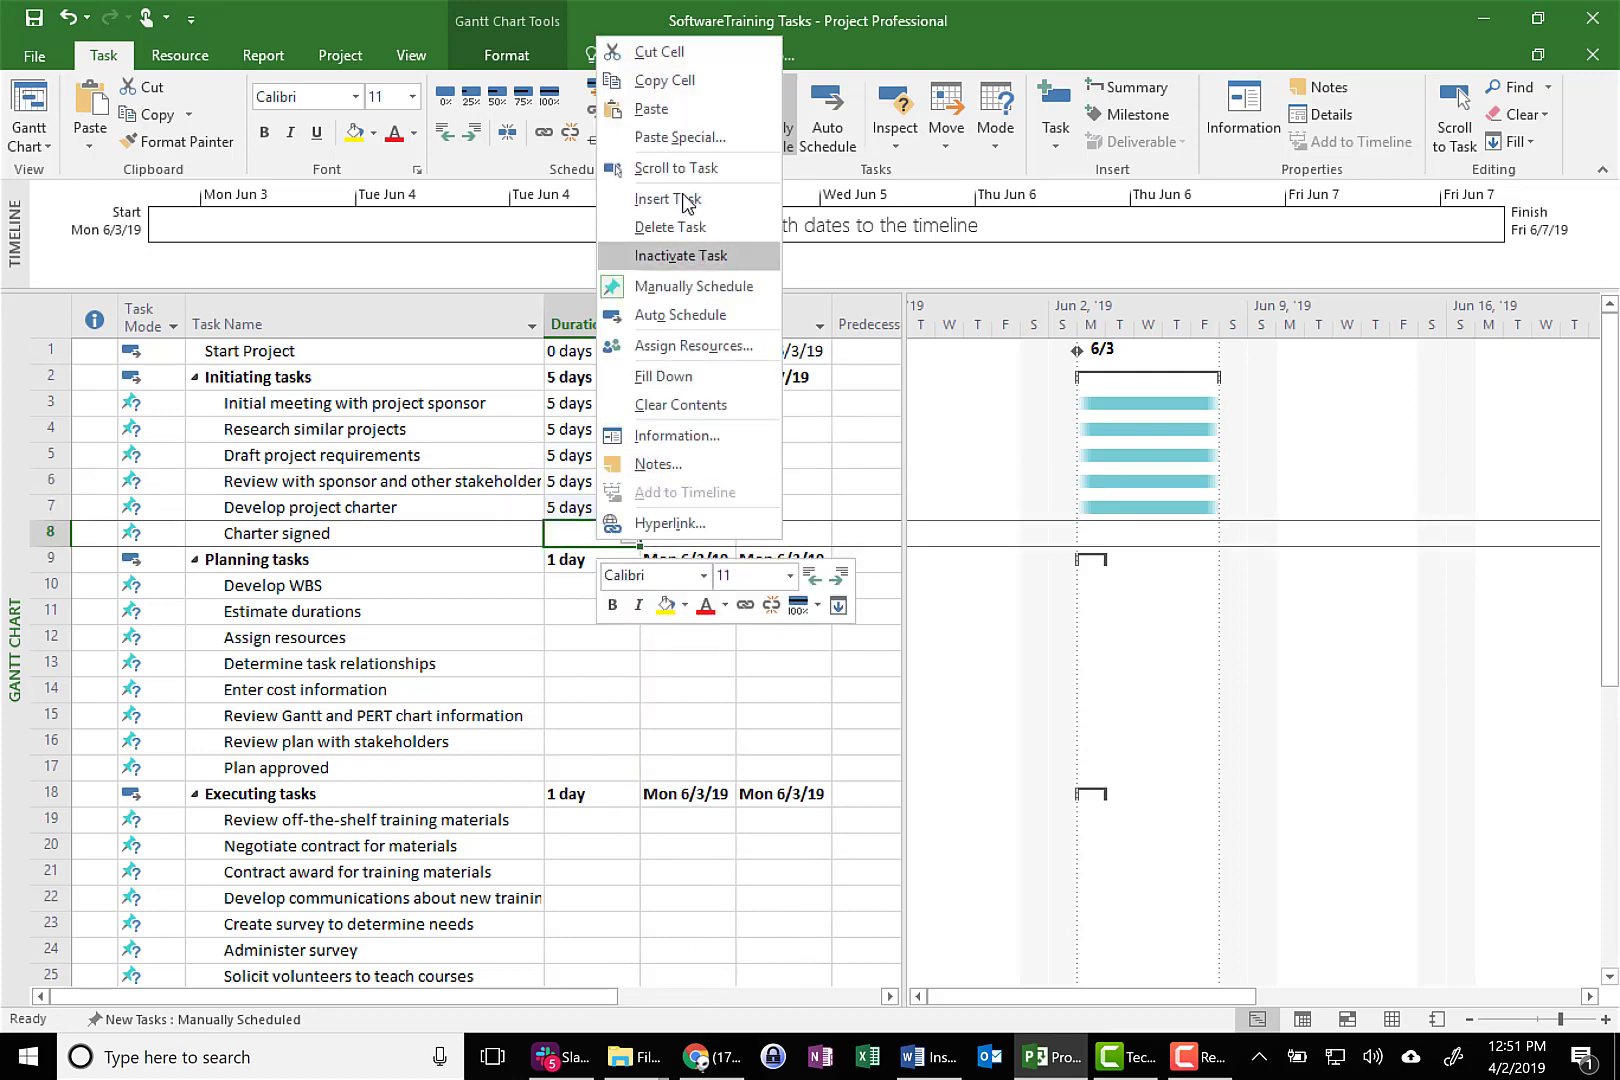
click(675, 110)
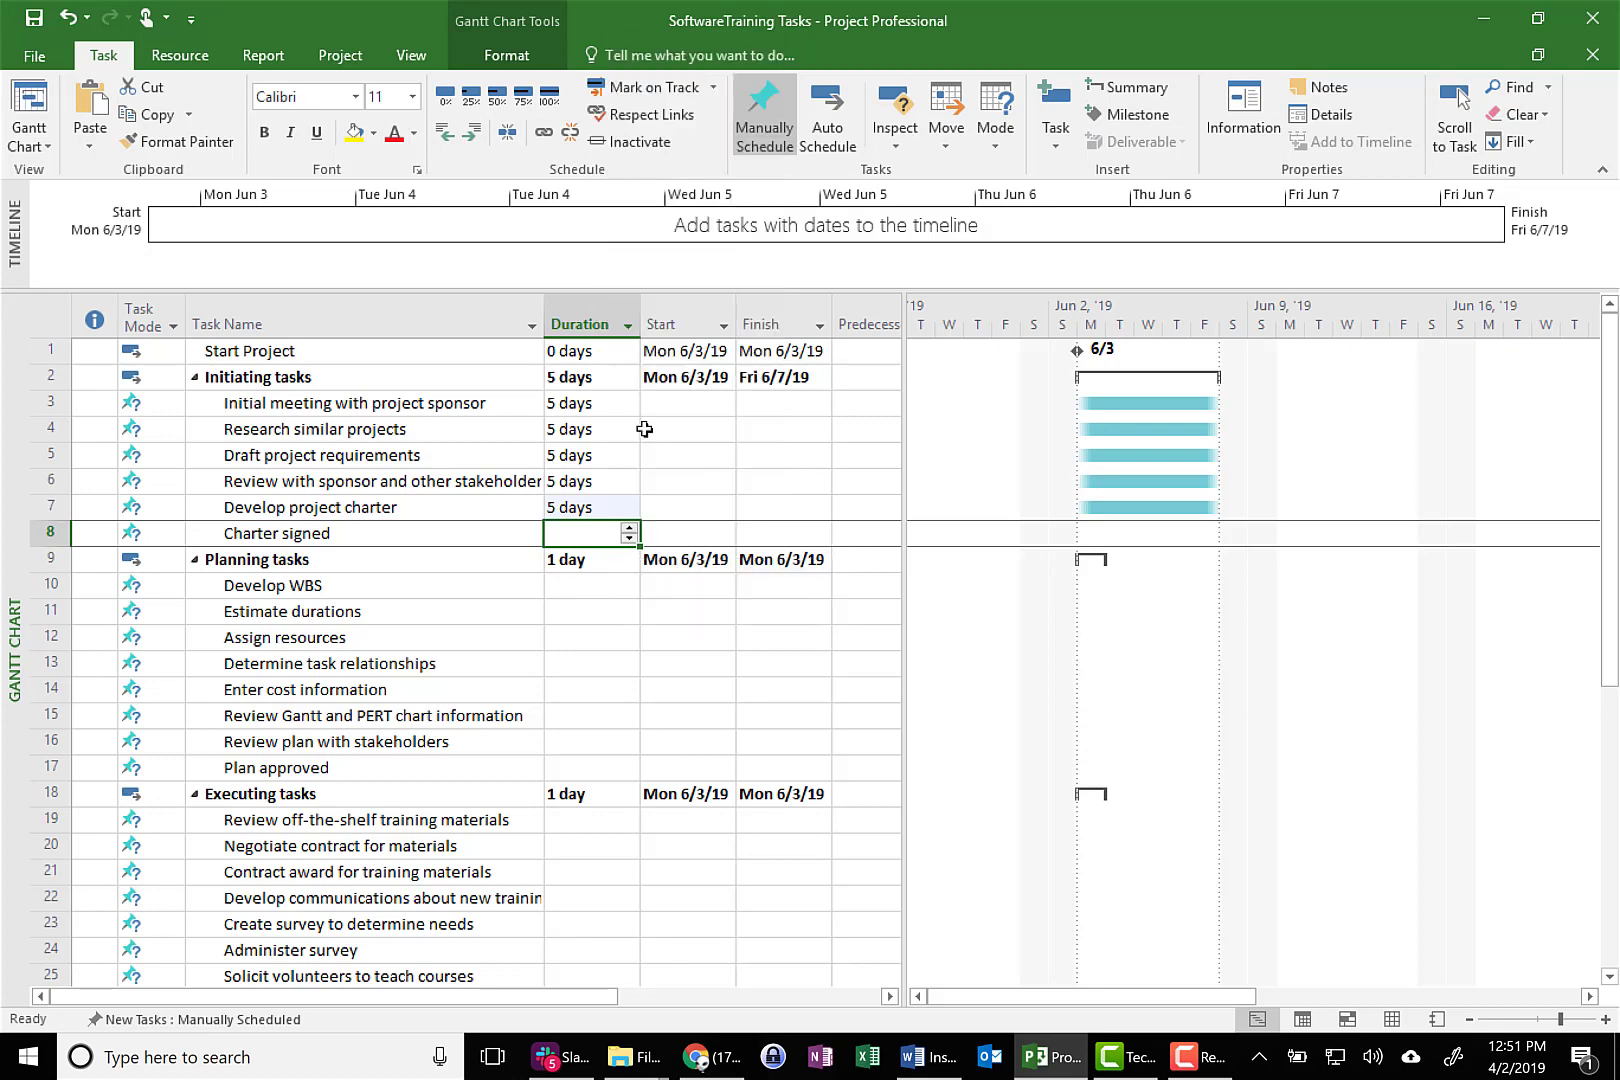
Paste the 5-day duration into the first four Planning tasks, Develop WBS through Determine task relationships
click(600, 584)
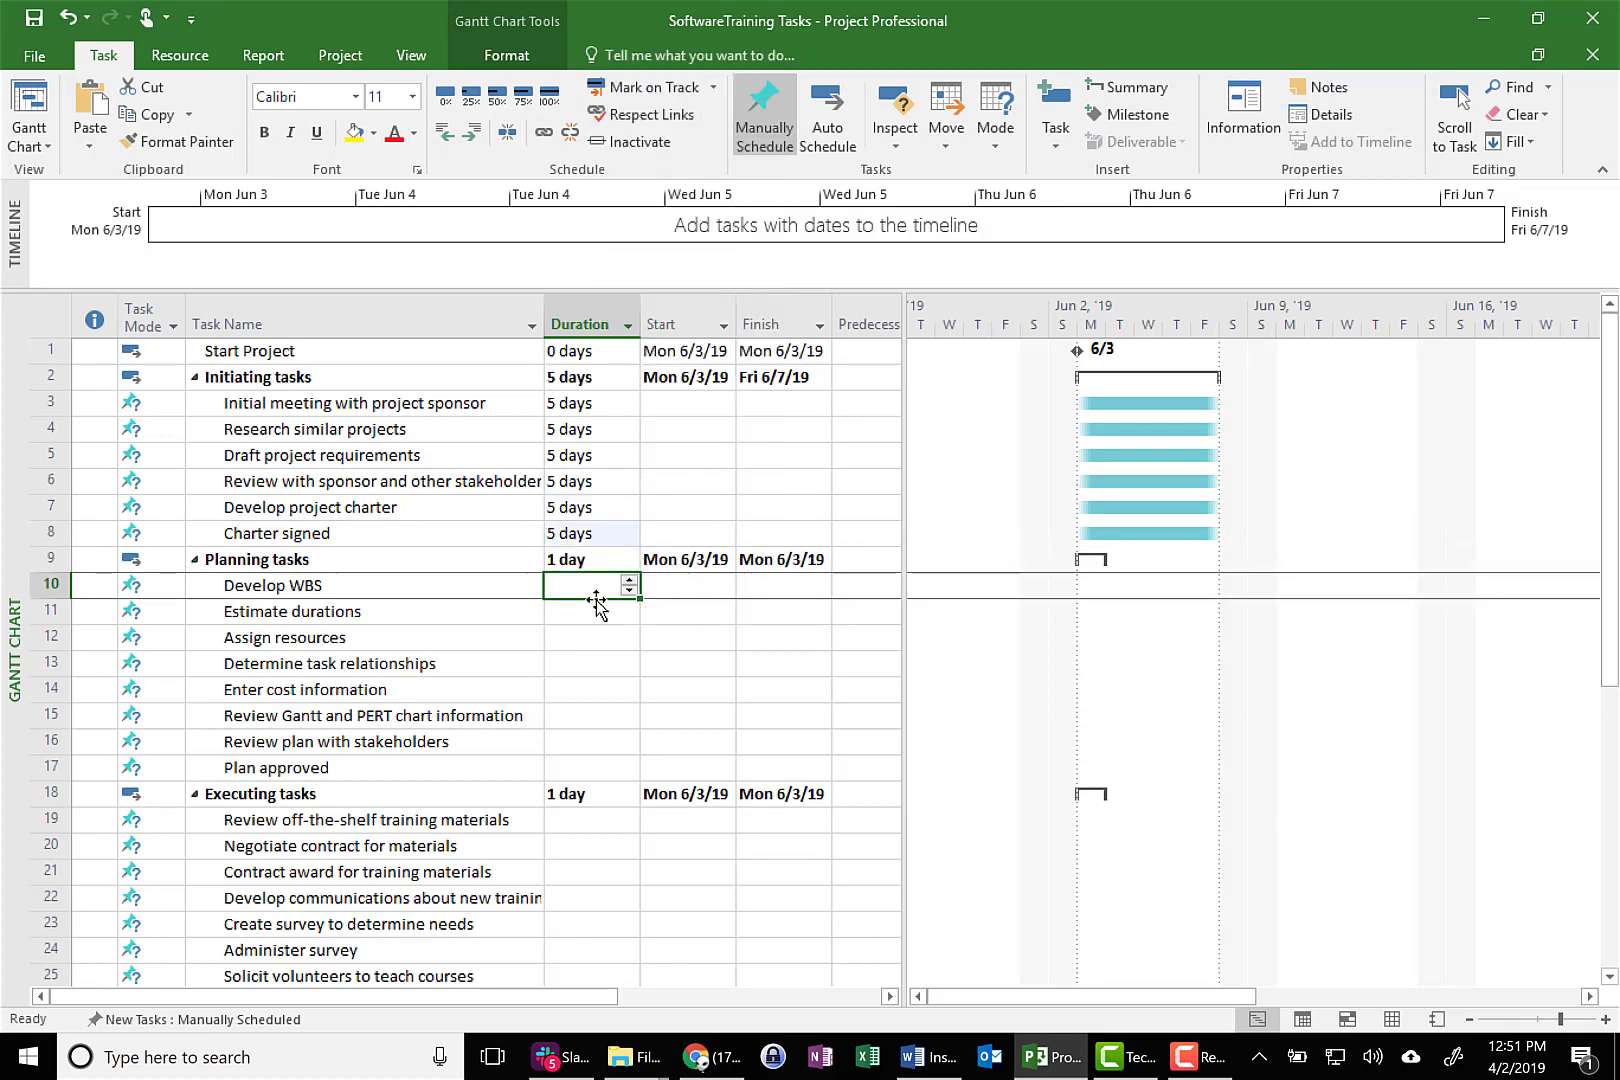
key(ctrl+v)
click(593, 621)
key(ctrl+v)
click(606, 640)
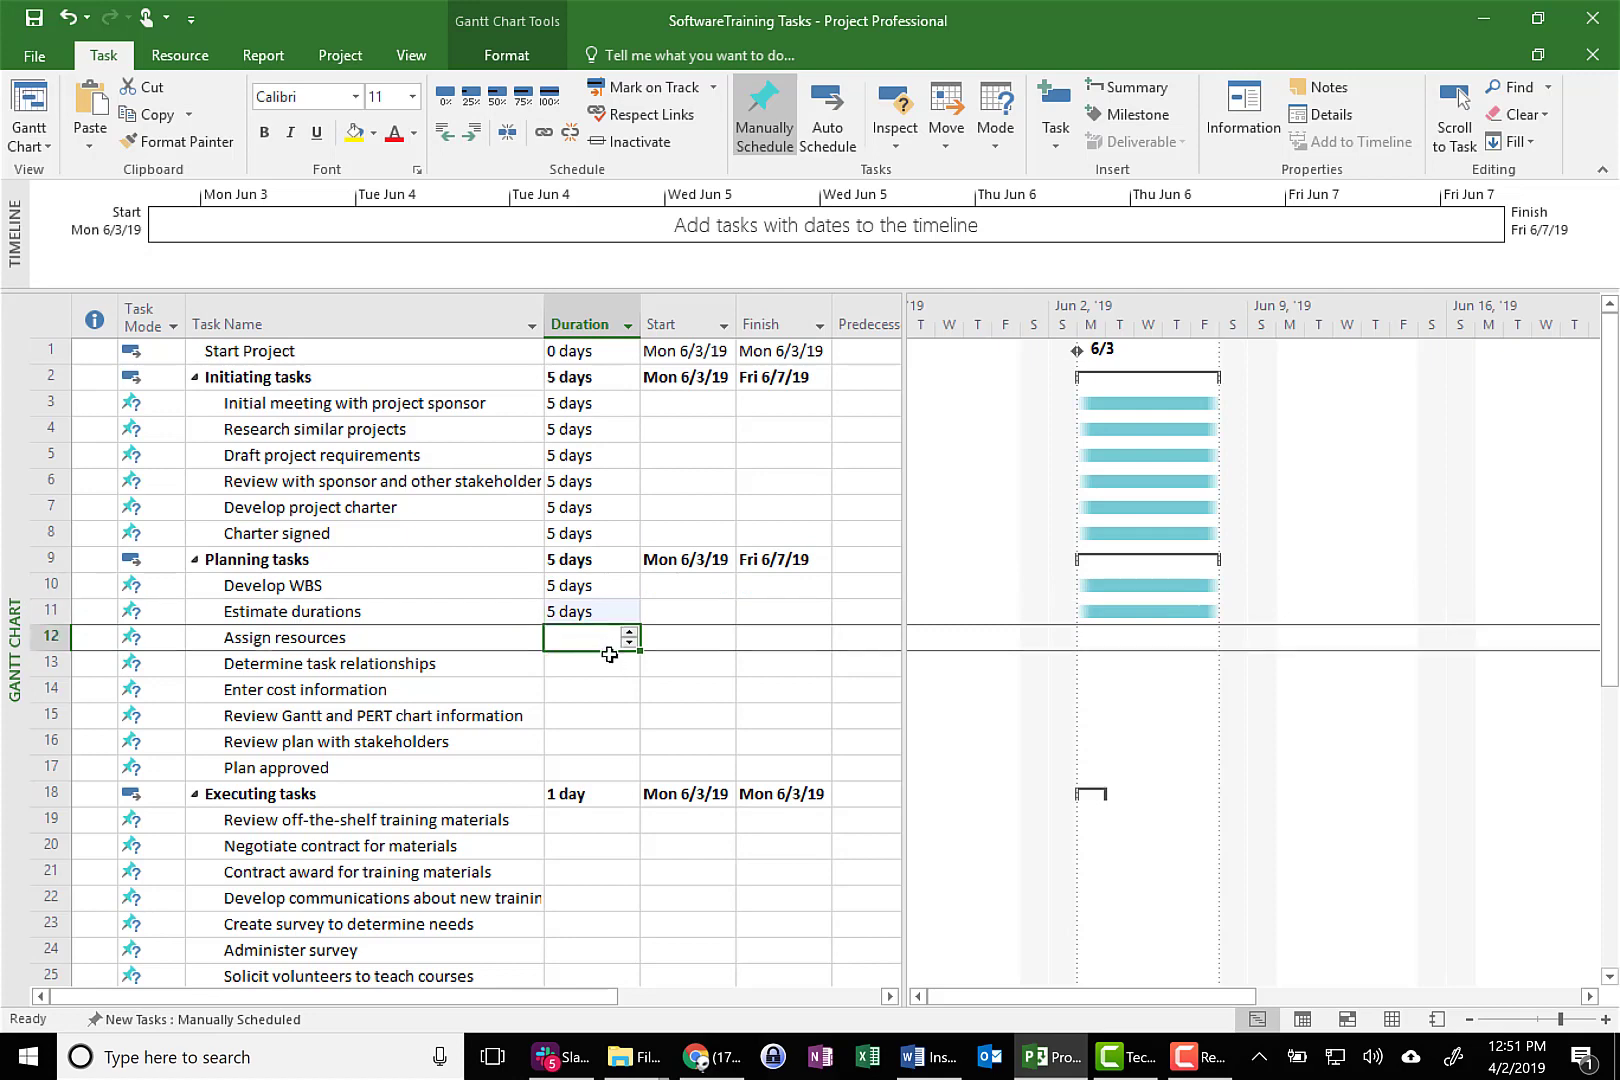
key(ctrl+v)
click(608, 663)
key(ctrl+v)
Paste the 5-day duration into the Planning tasks from Enter cost information through Plan approved
click(597, 689)
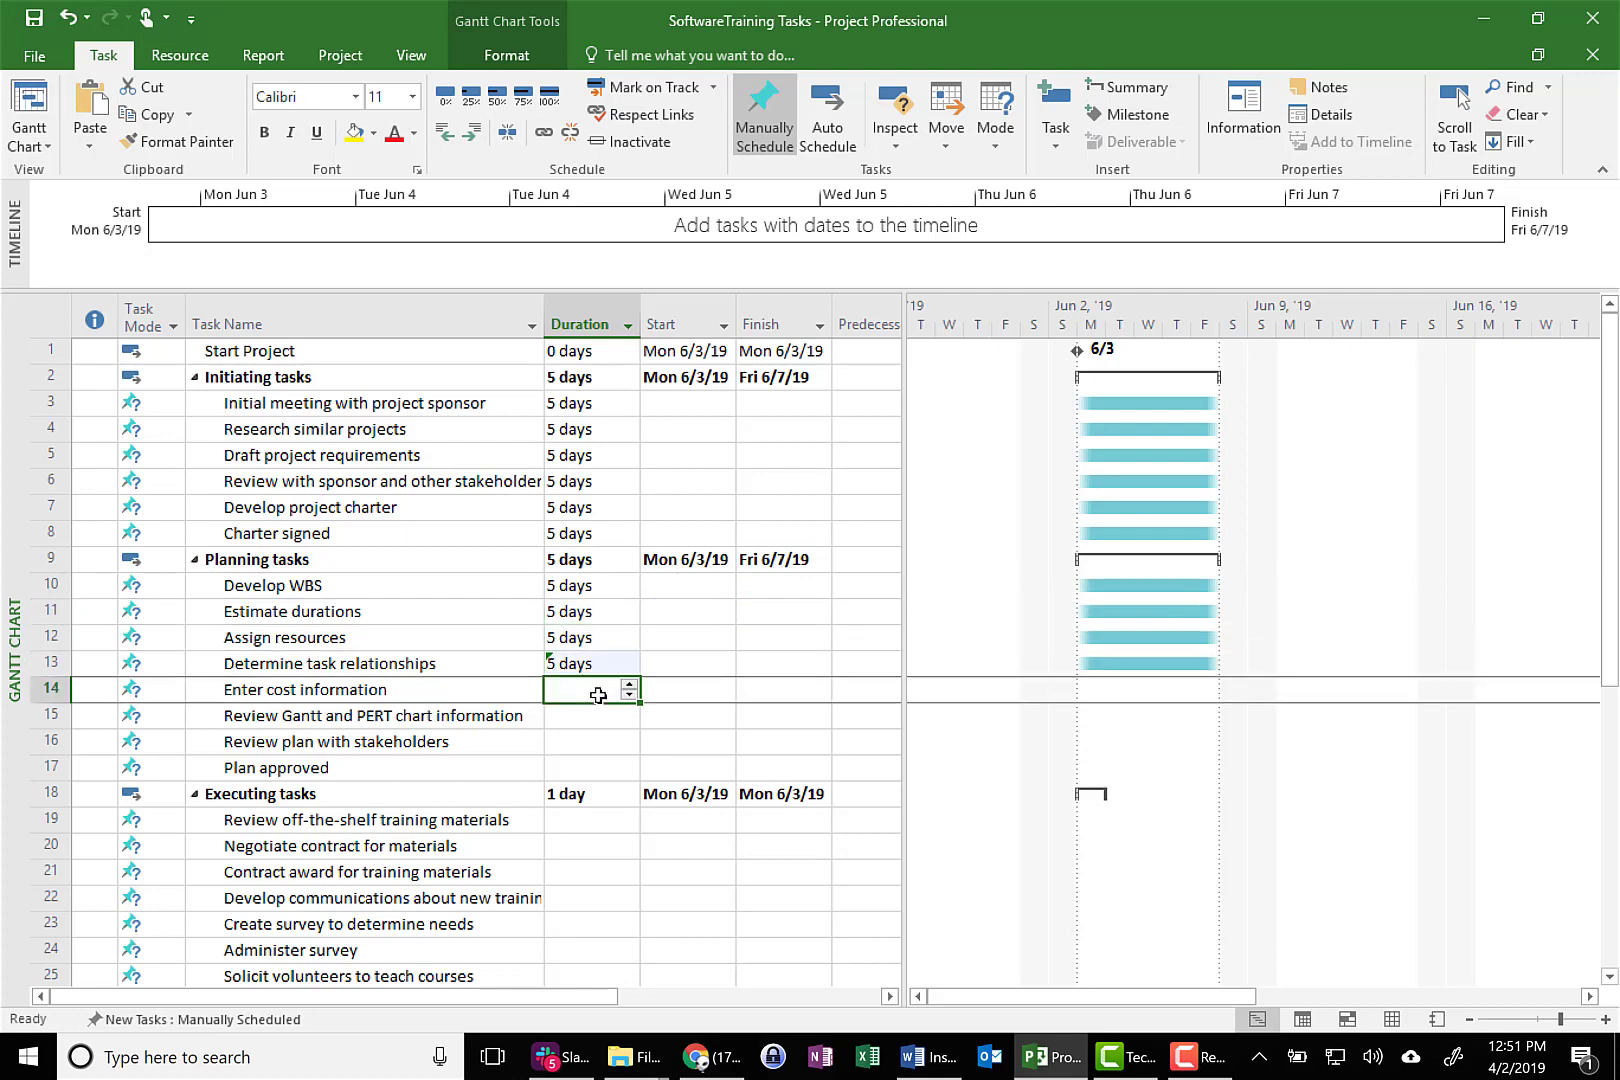
key(ctrl+v)
click(596, 718)
key(ctrl+v)
click(595, 743)
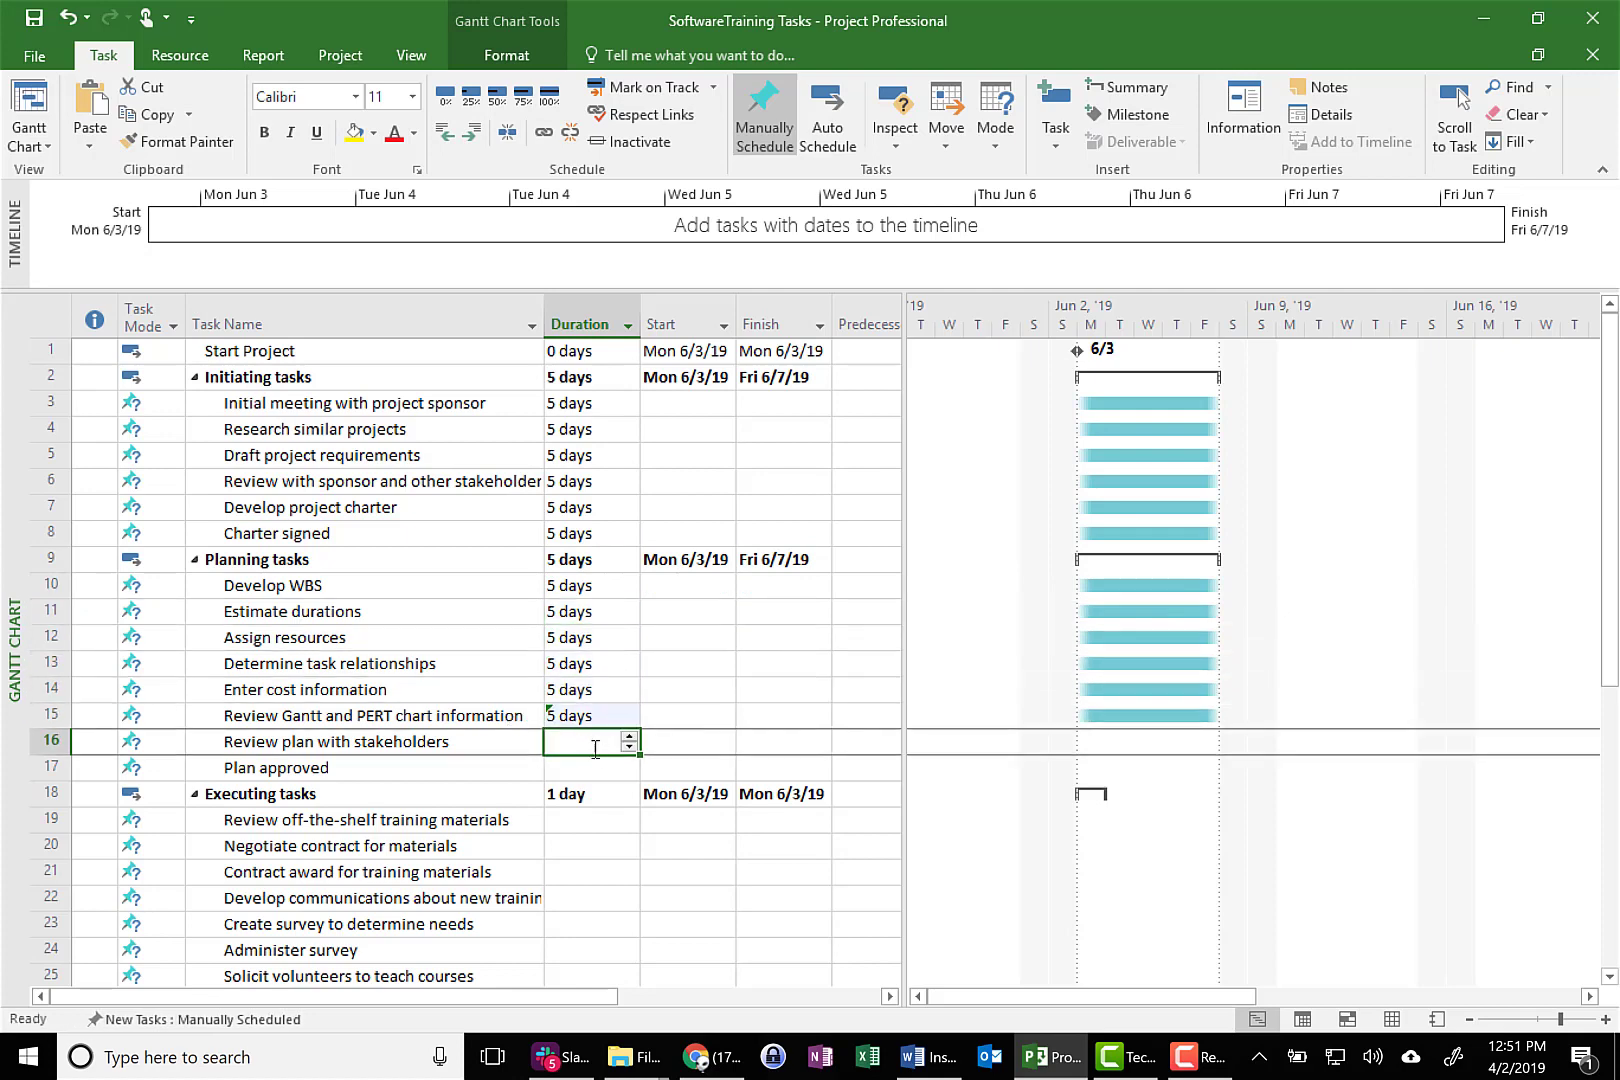
text(5 days)
click(591, 768)
text(5 days)
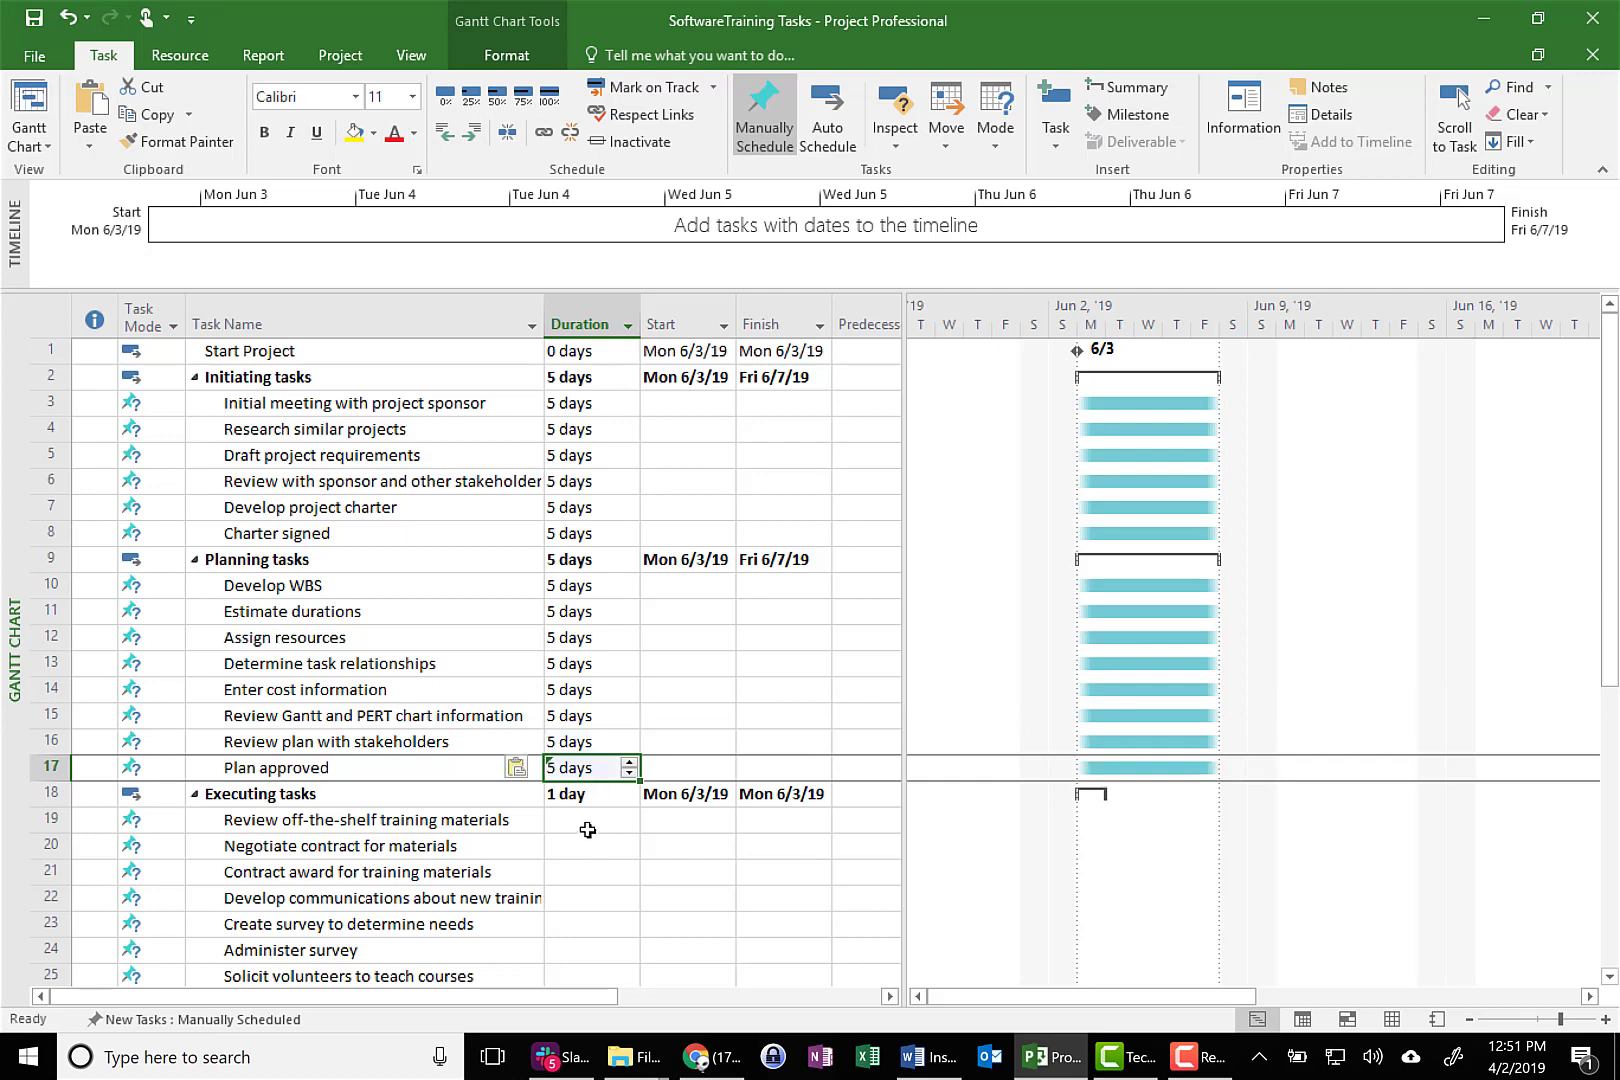
Paste the 5-day duration into the Executing tasks from Review off-the-shelf training materials through Create survey to determine needs
click(588, 828)
text(5 days)
click(588, 848)
text(5 days)
click(588, 873)
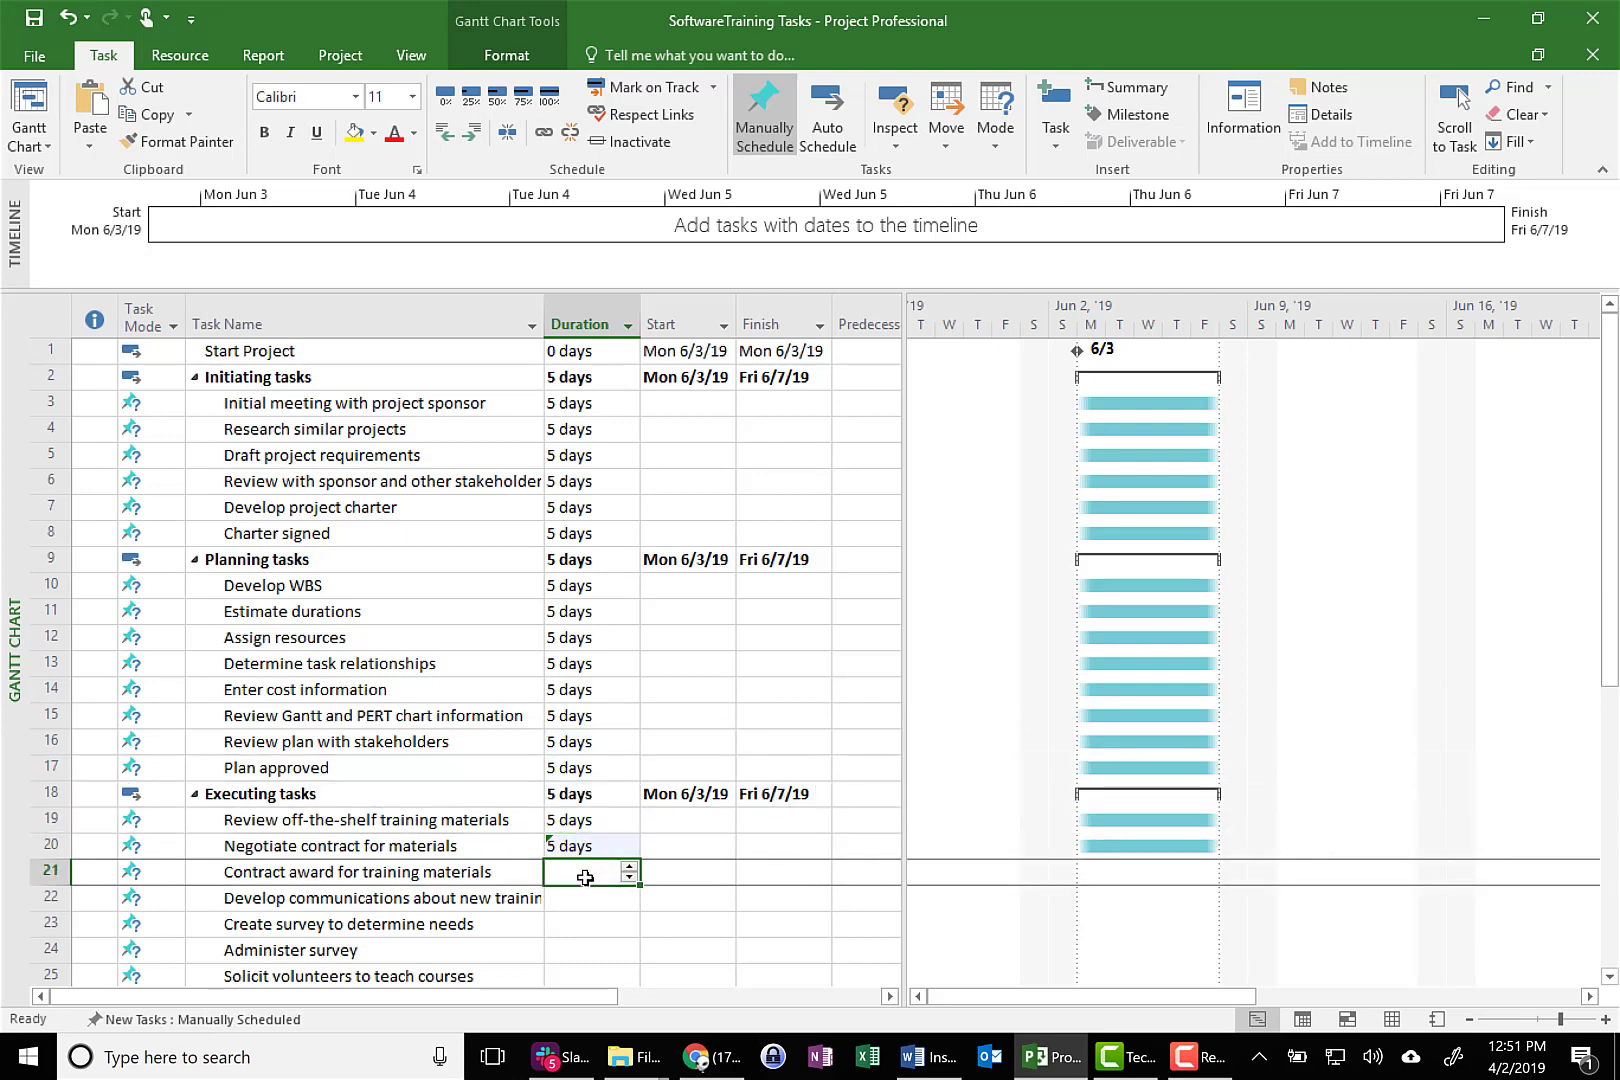
text(5 days)
click(588, 904)
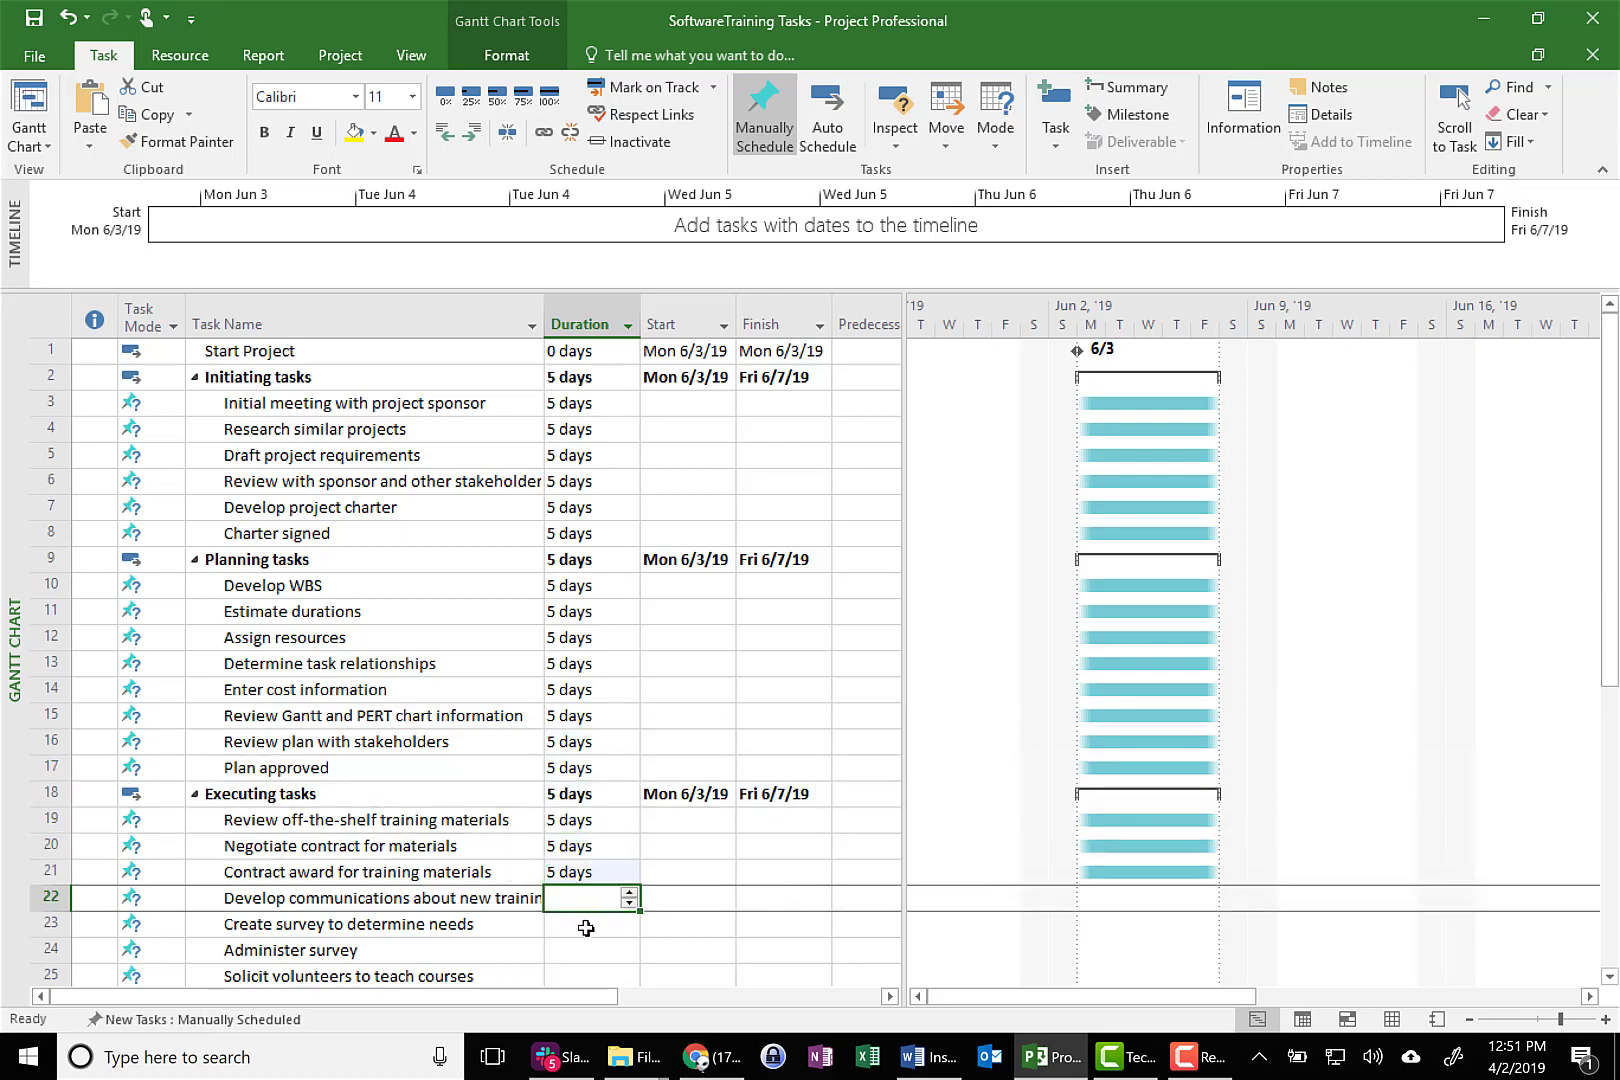
key(ctrl+v)
click(588, 920)
click(588, 902)
text(5 days)
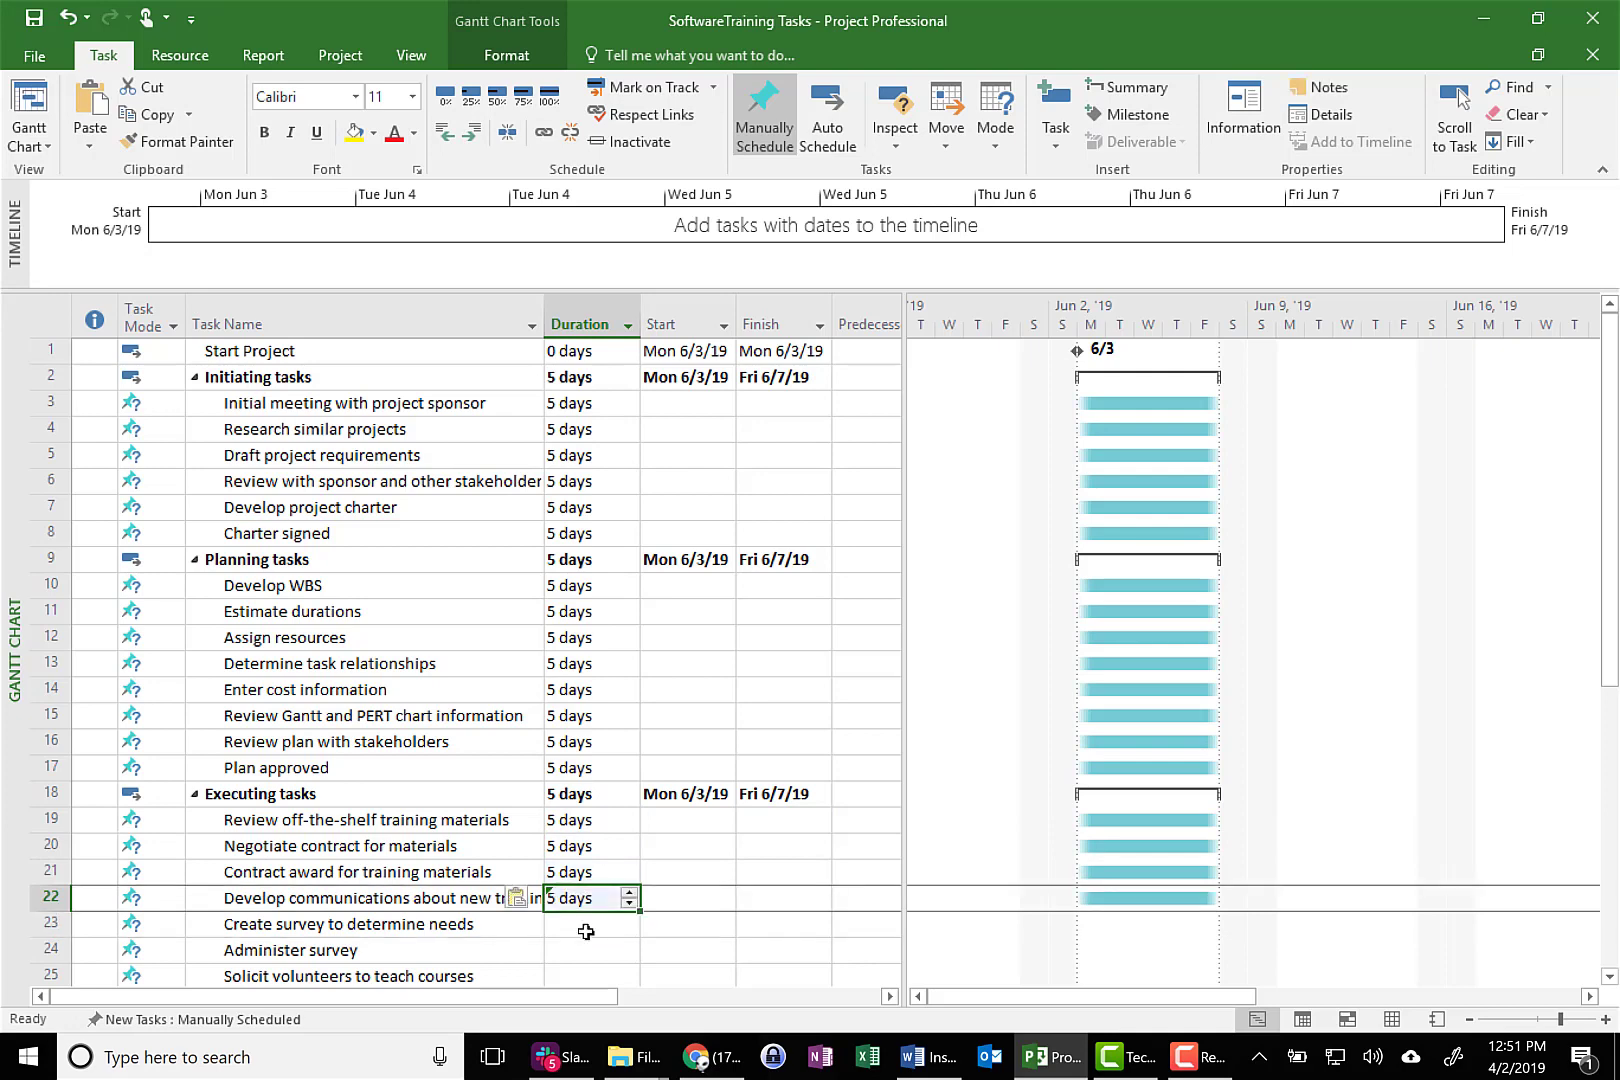
click(588, 926)
text(5 days)
Paste the 5-day duration into the Executing tasks from Administer survey through Classrooms built
scroll(588, 930, down, 4)
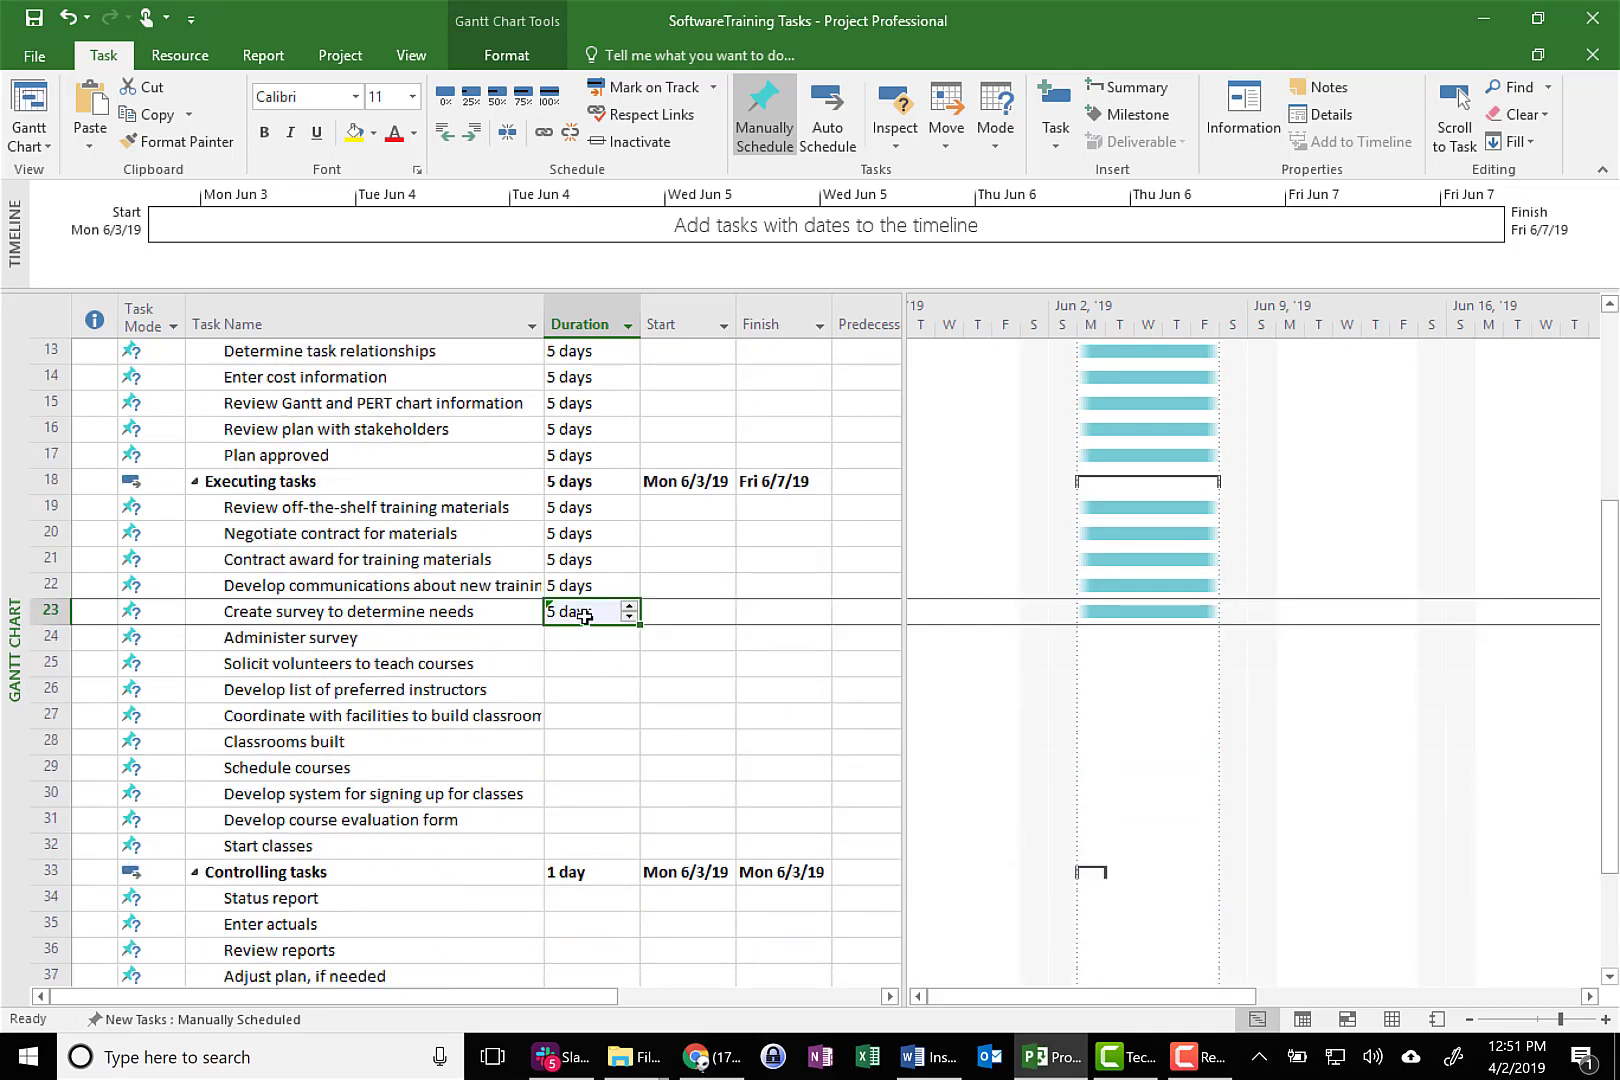
click(597, 643)
key(ctrl+v)
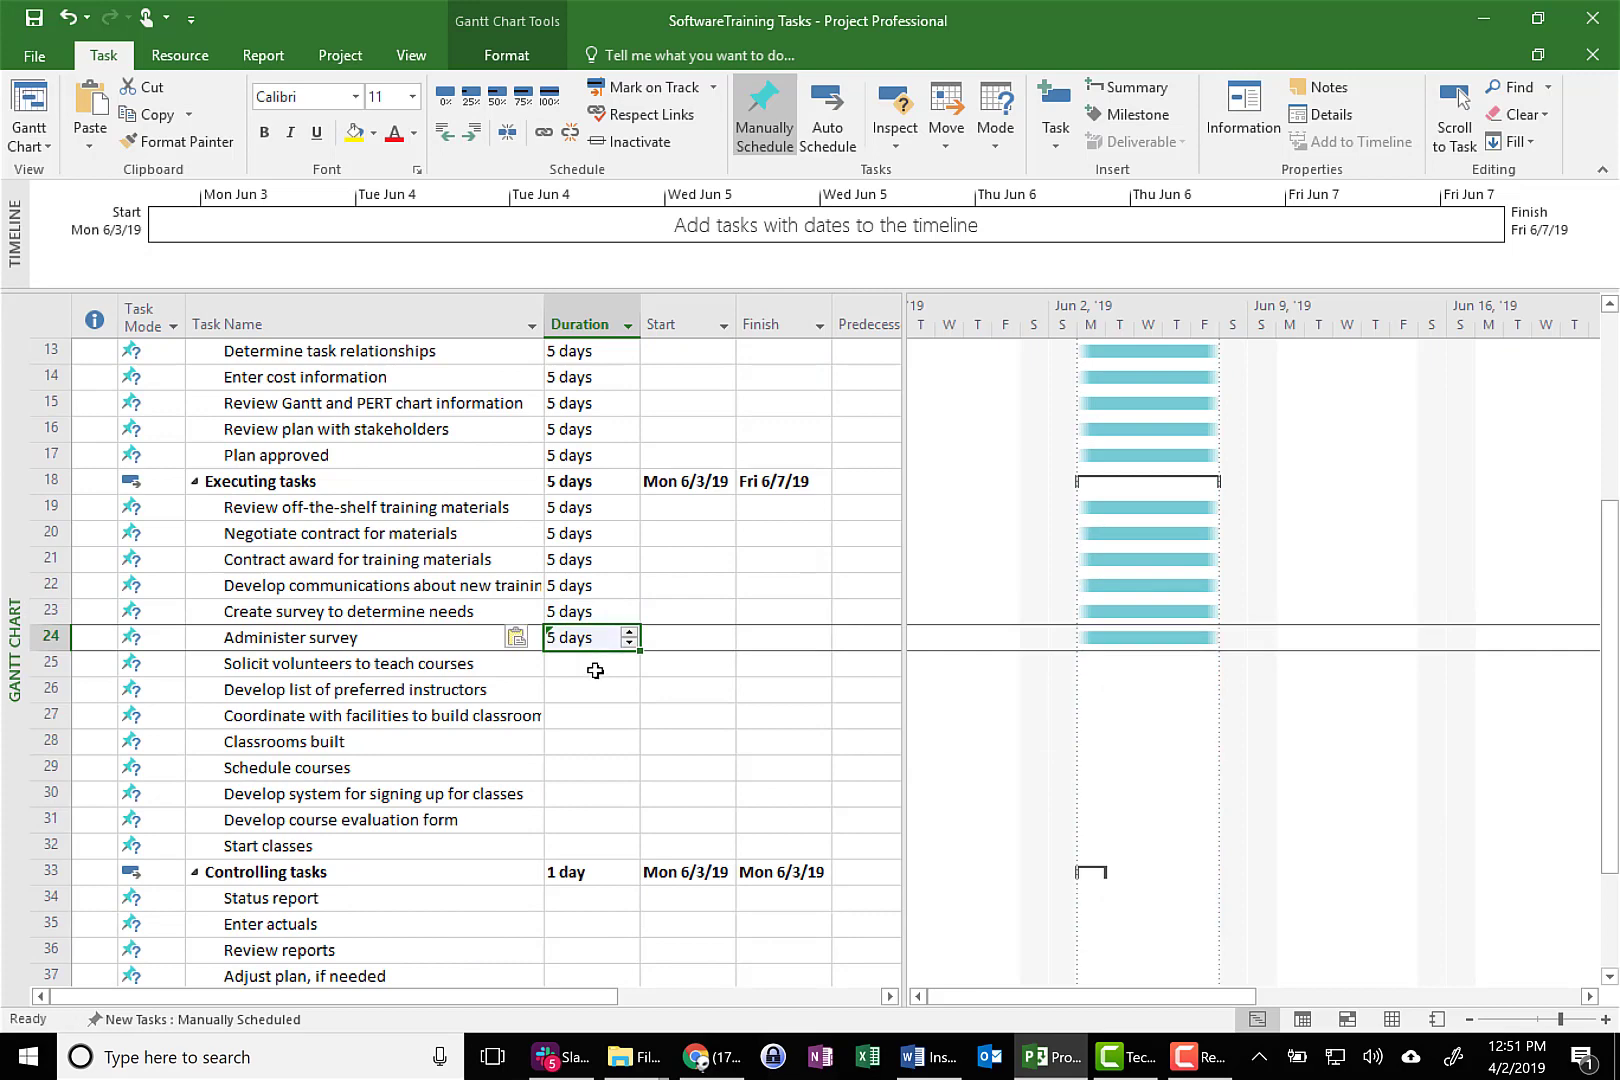
click(595, 669)
key(ctrl+v)
click(595, 695)
text(5 days)
click(590, 720)
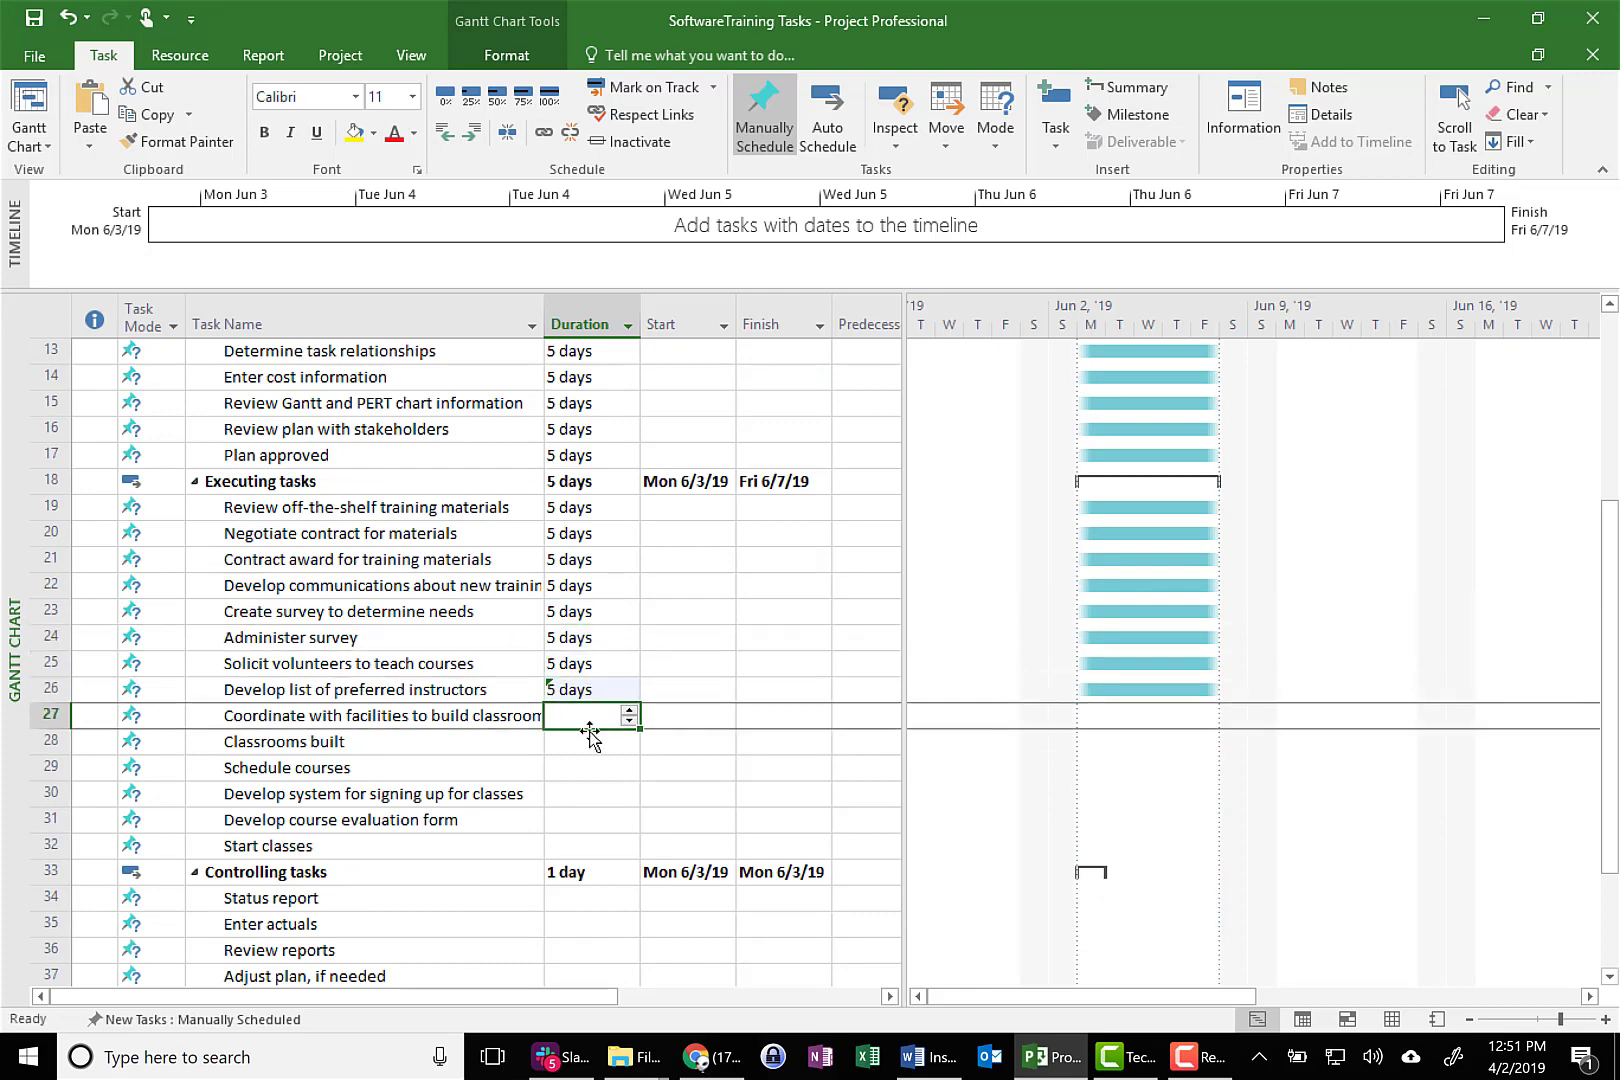
text(5 days)
click(590, 745)
text(5 days)
Paste the 5-day duration into the last Executing tasks, Schedule courses through Start classes
click(589, 770)
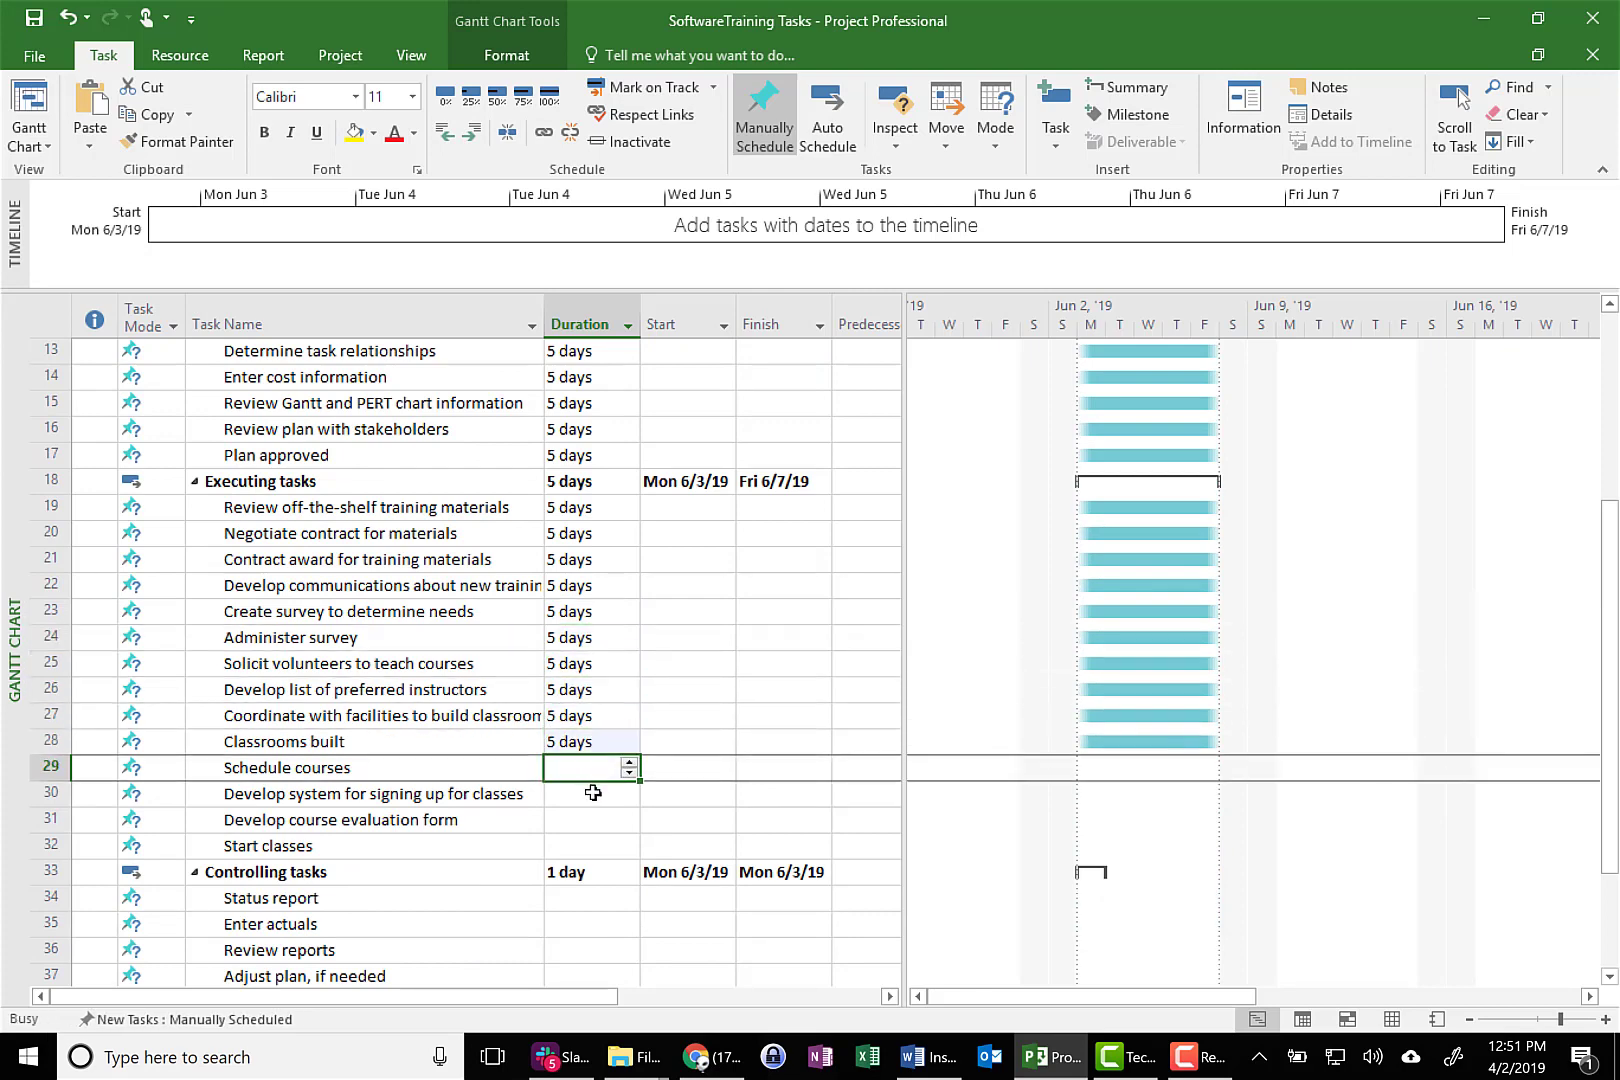
text(5 days)
click(593, 795)
text(5 days)
click(596, 820)
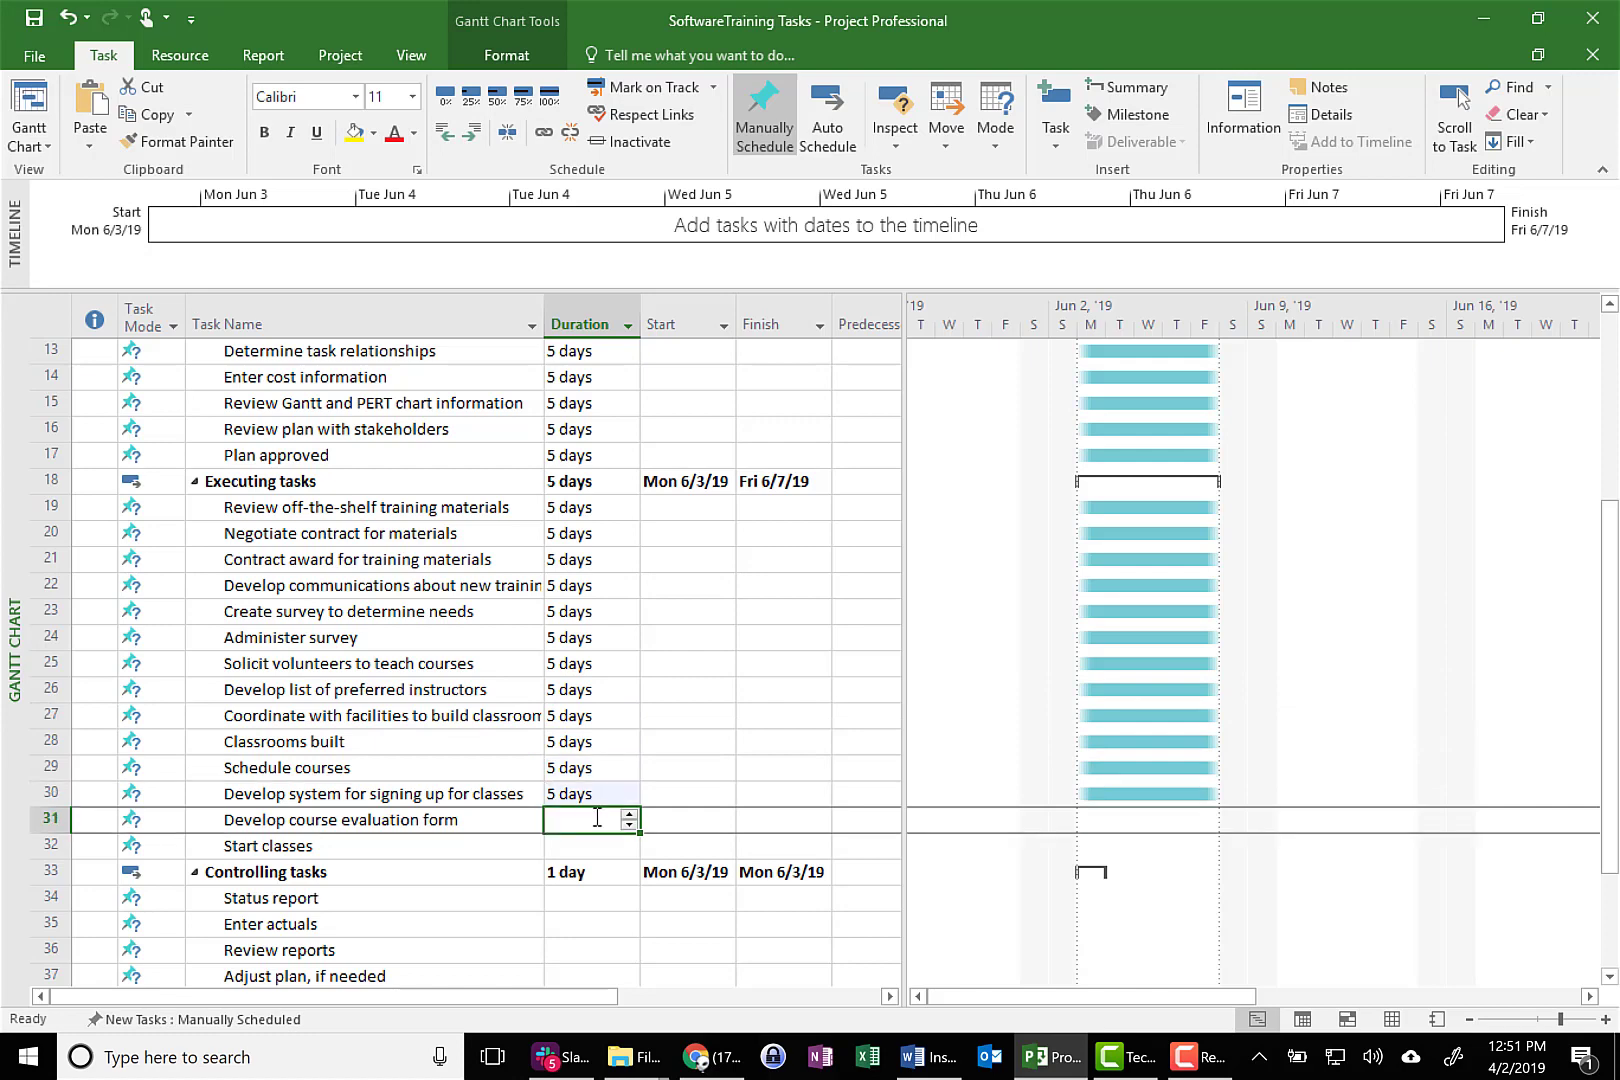
text(5 days)
click(594, 845)
Paste the 5-day duration into the Controlling tasks, from Status report through Adjust plan, if needed
scroll(592, 843, down, 3)
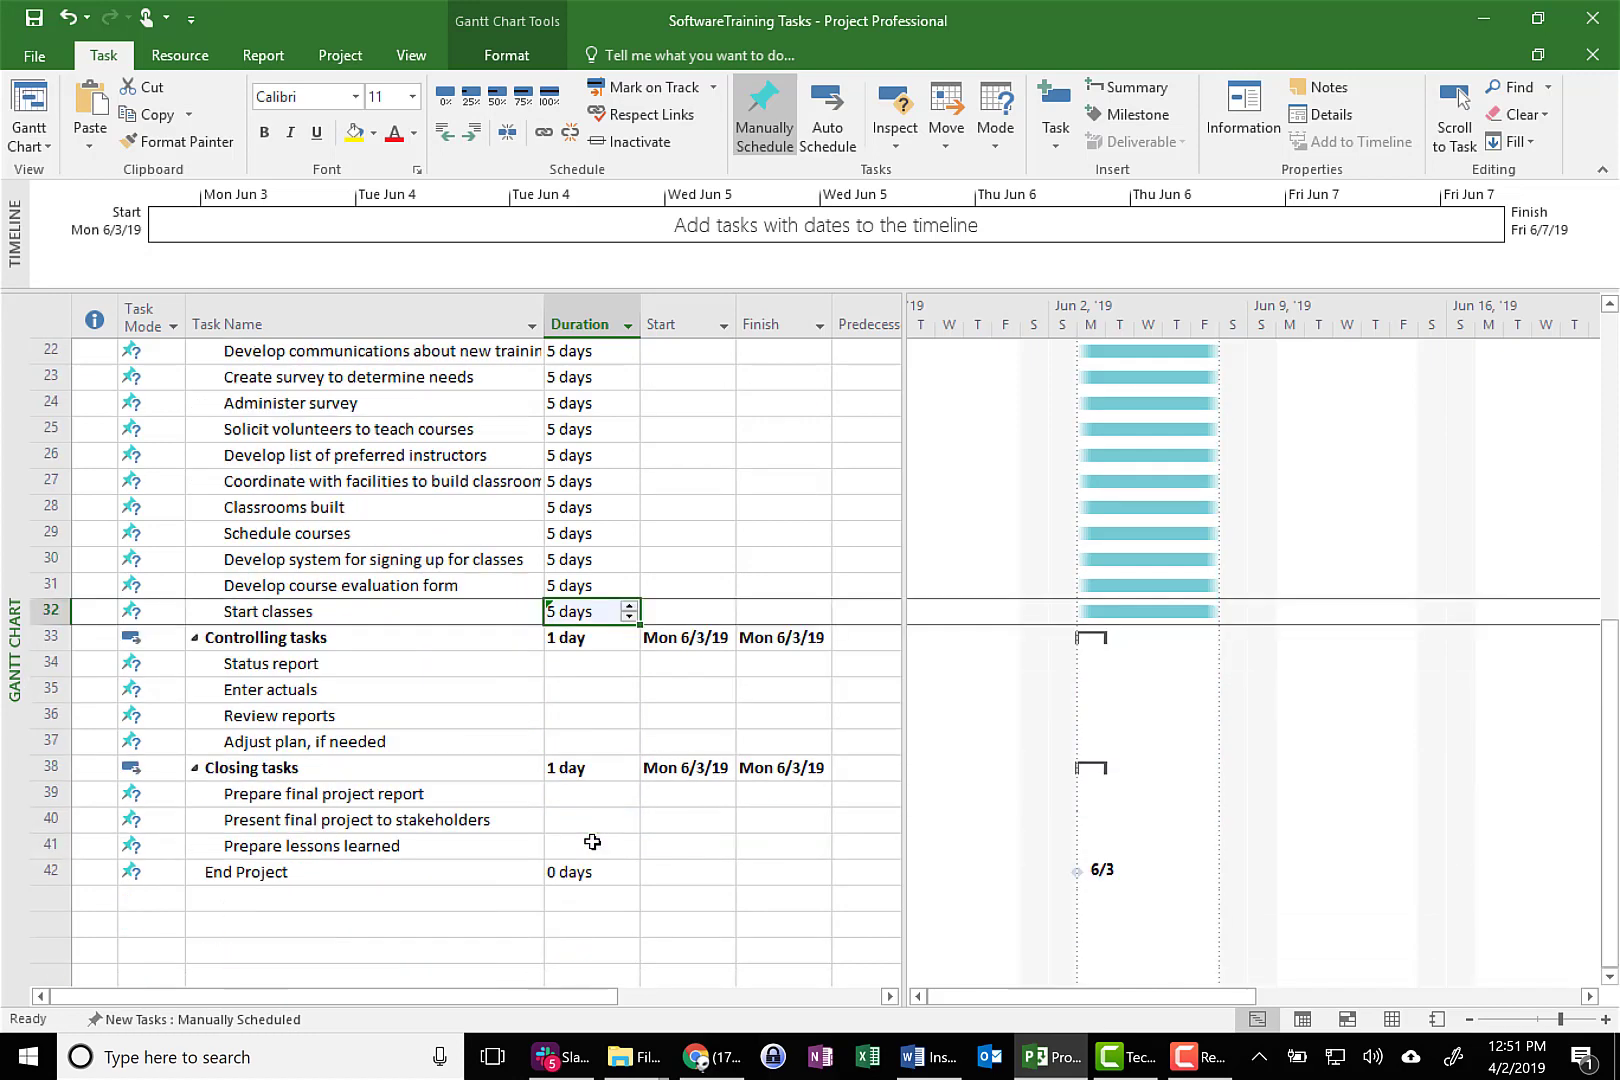
click(595, 665)
text(5 days)
click(594, 689)
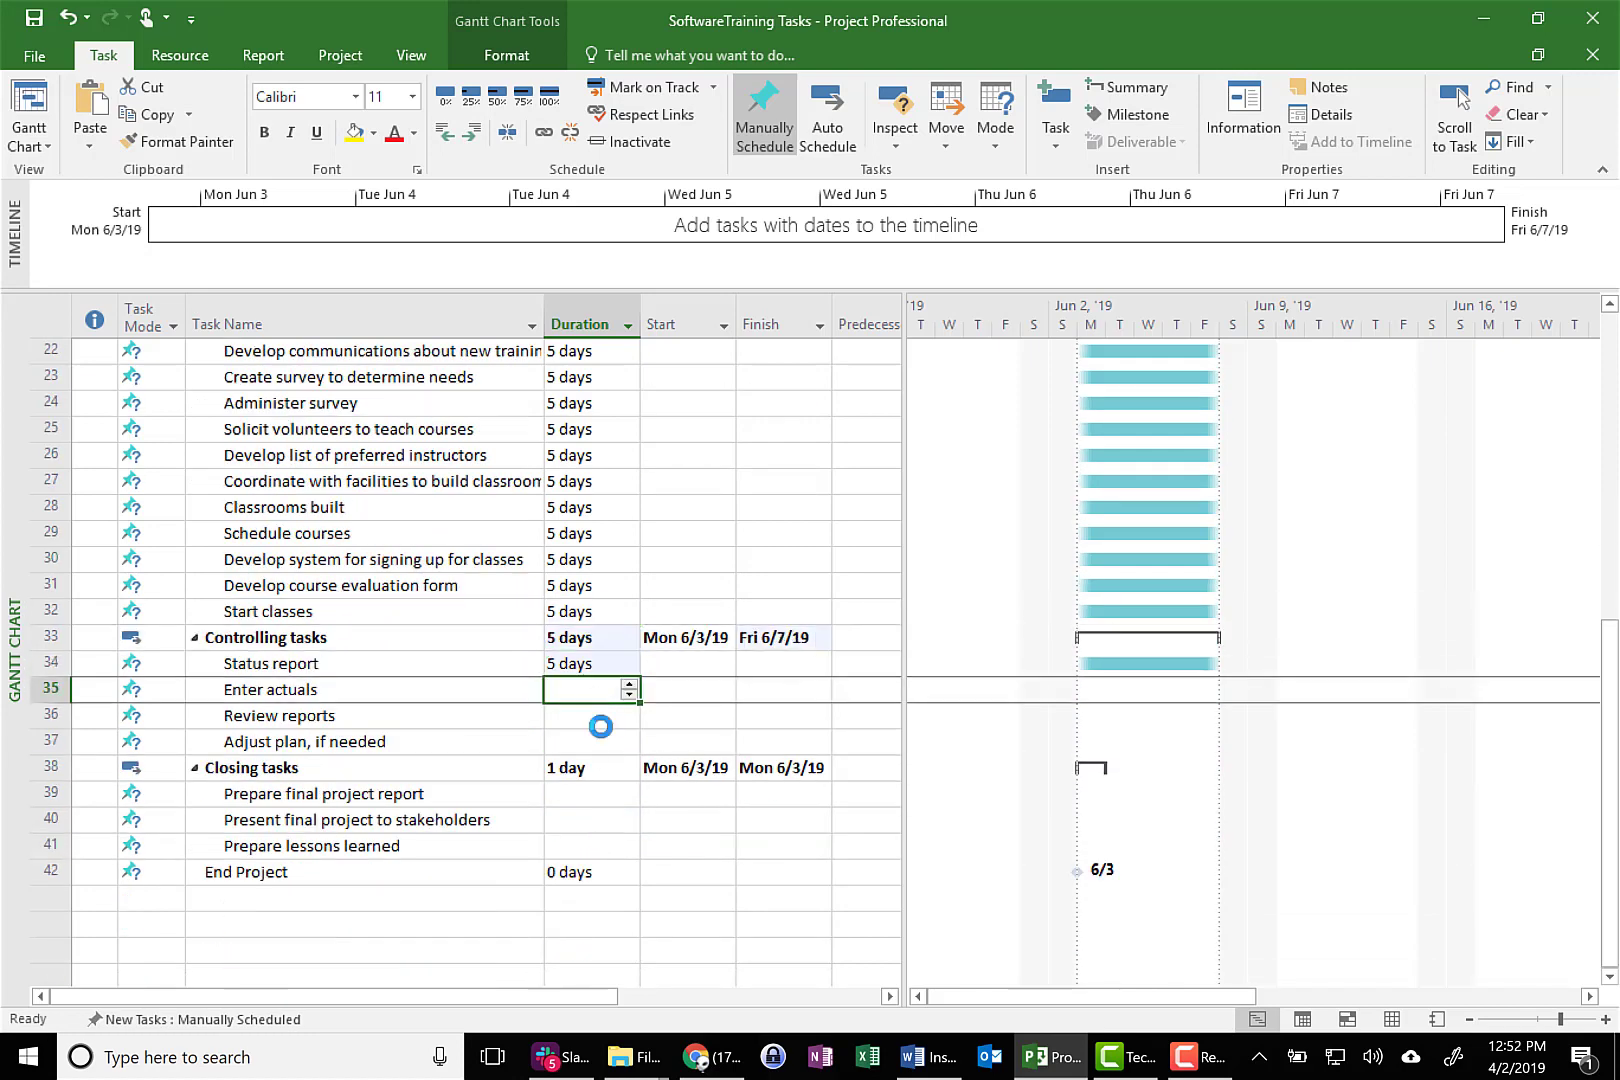
text(5 days)
click(600, 716)
text(5 days)
click(602, 742)
text(5 days)
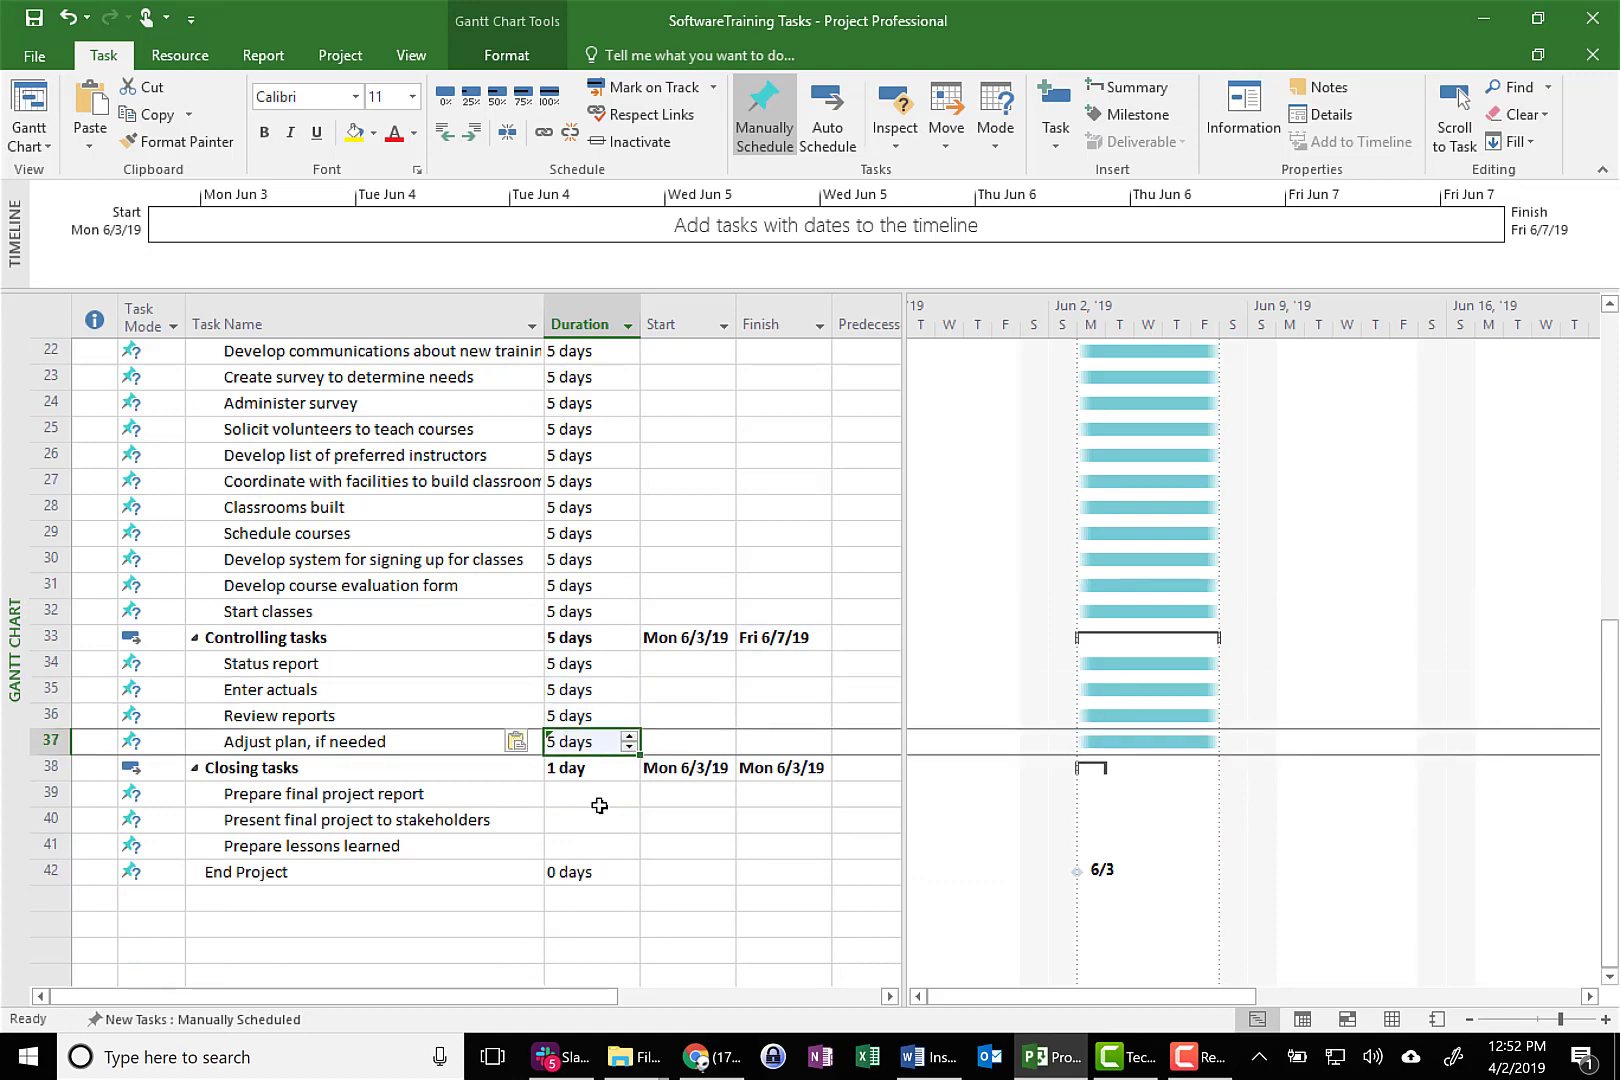
Paste the 5-day duration into the Closing tasks, from Prepare final project report through Prepare lessons learned
click(597, 795)
text(5 days)
click(597, 821)
text(5 days)
click(595, 848)
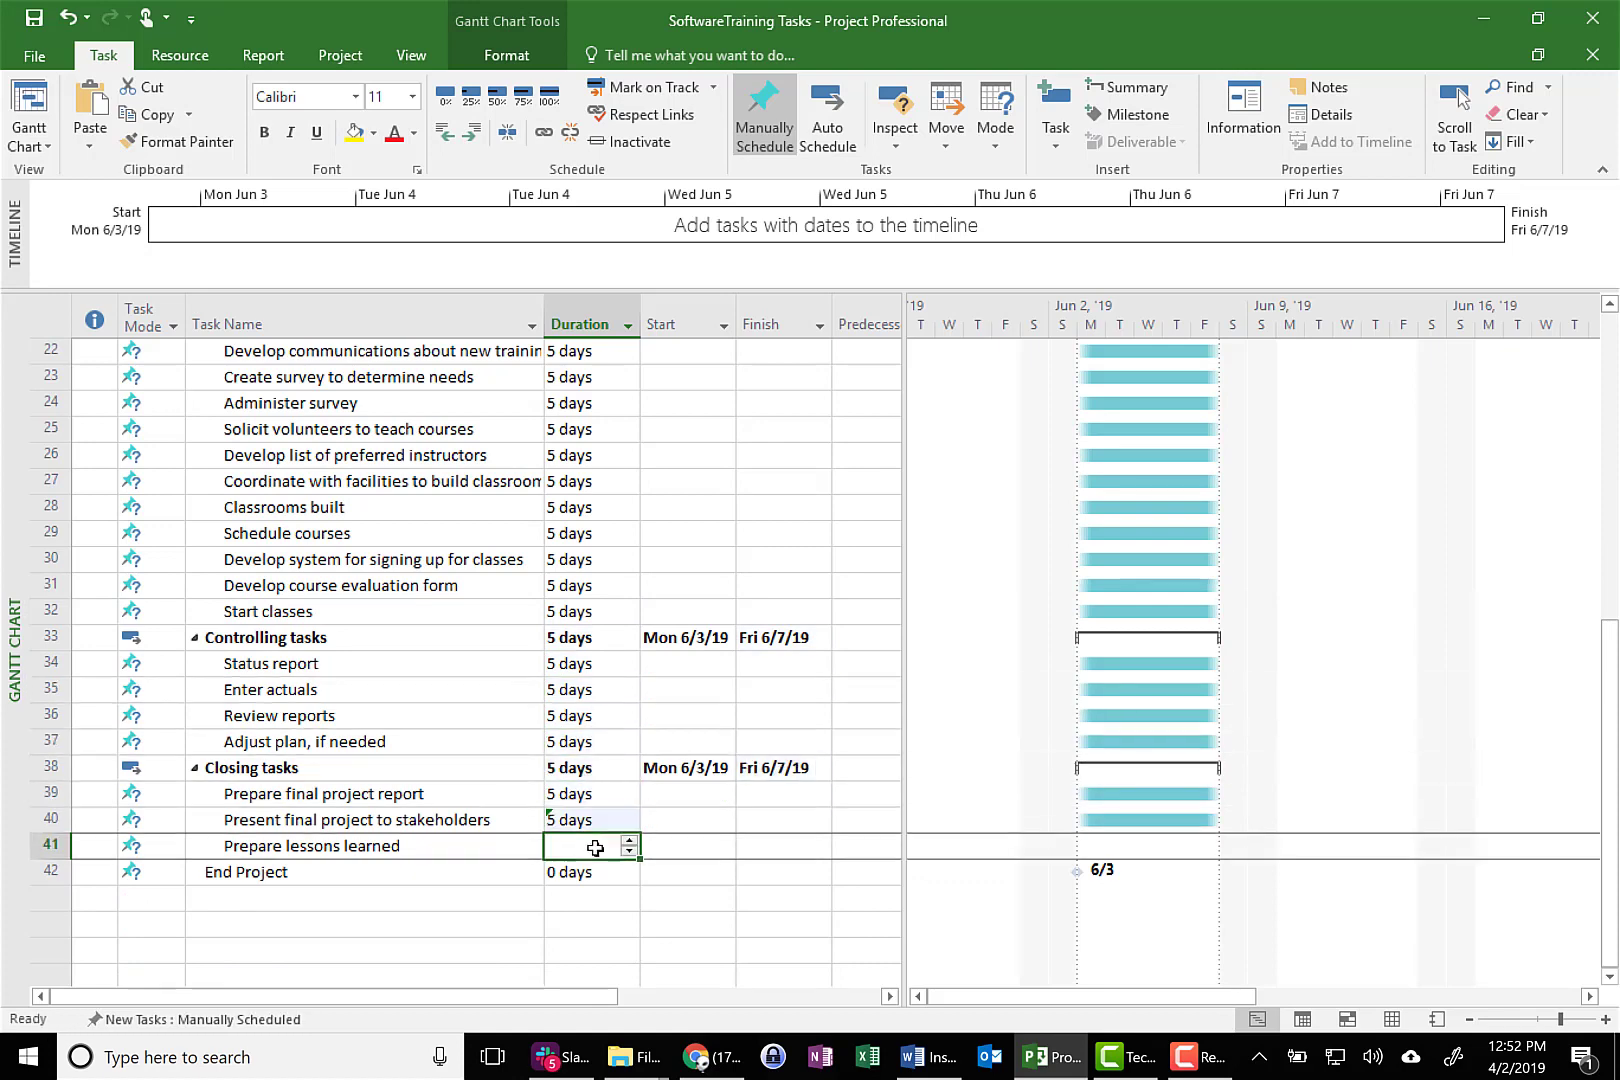
text(5 days)
Widen the task table to show the full Predecessors column, and set task 1 as predecessor of Initial meeting with project sponsor
scroll(583, 763, up, 1)
scroll(583, 763, up, 6)
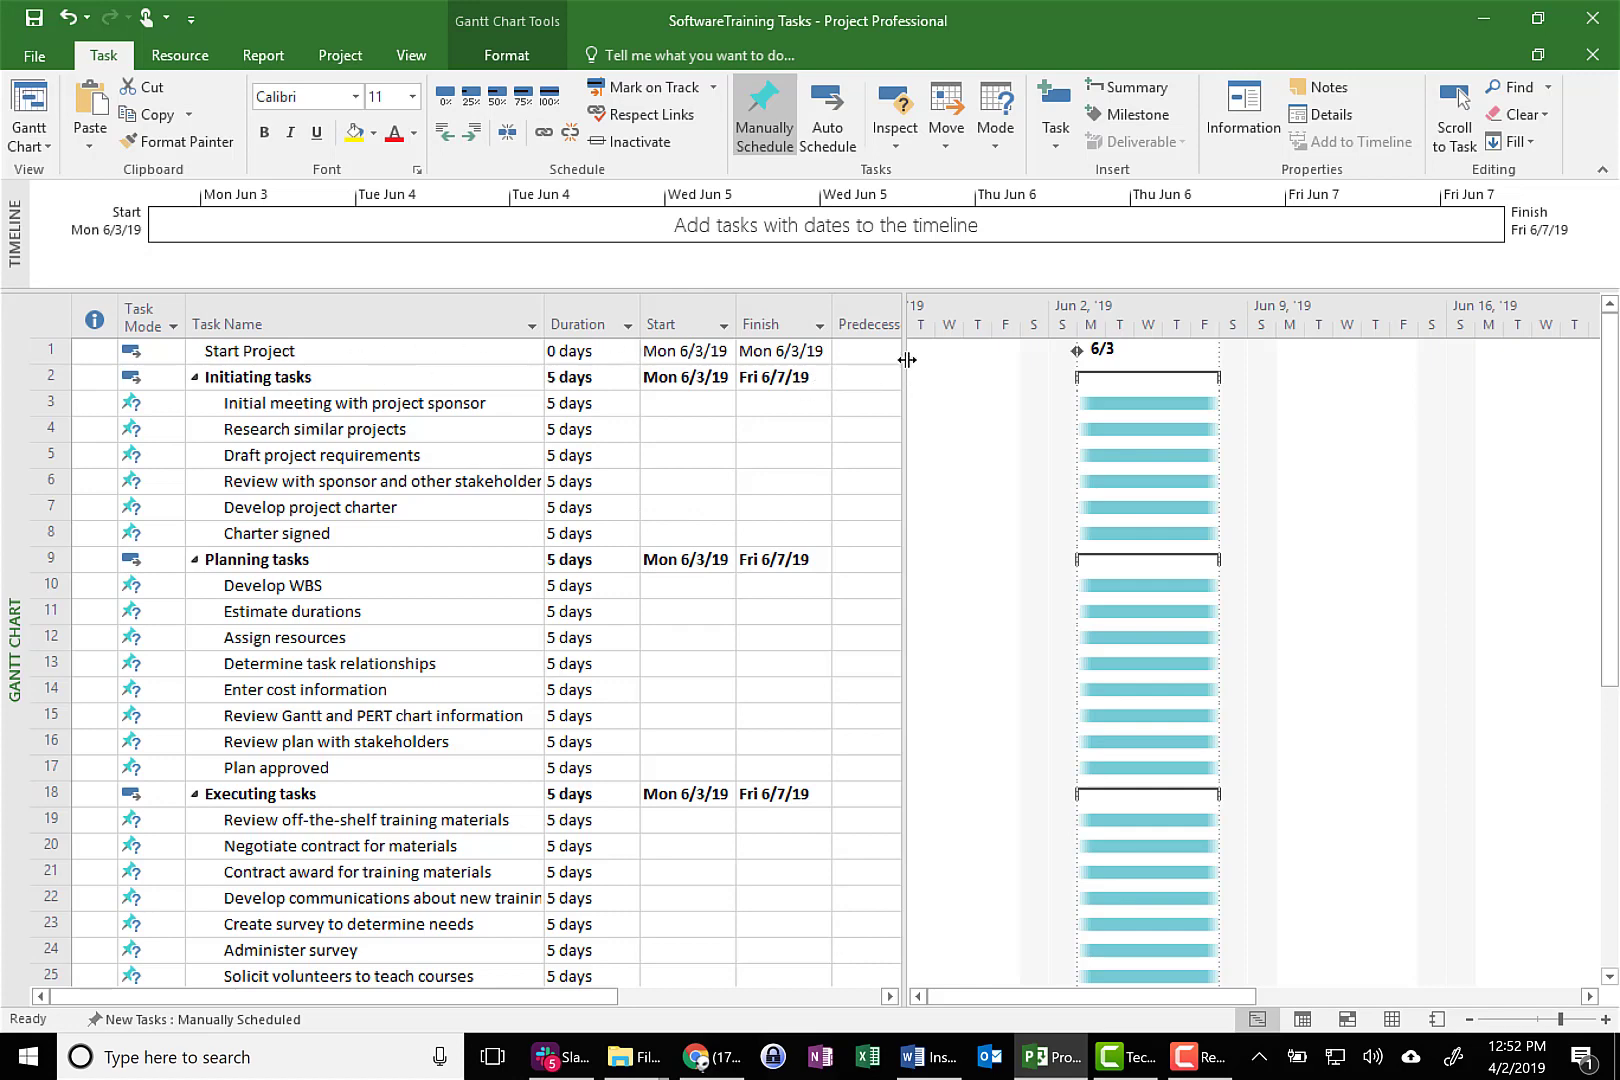
drag(906, 360, 957, 357)
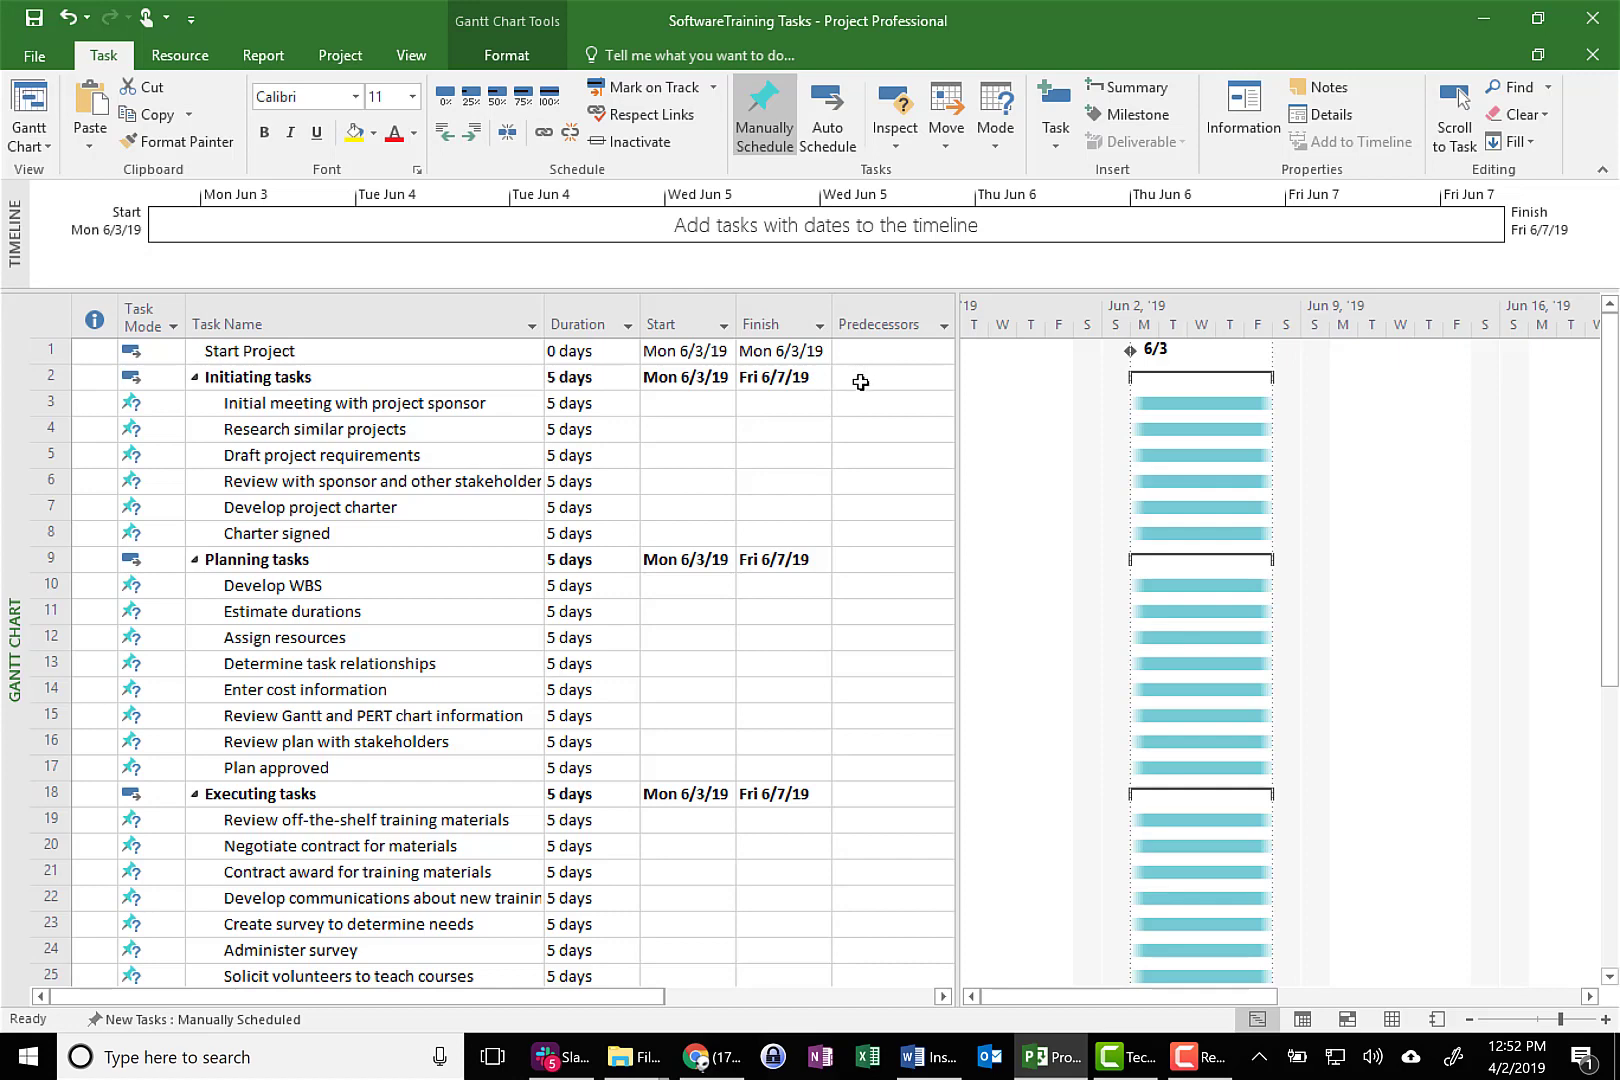
click(858, 412)
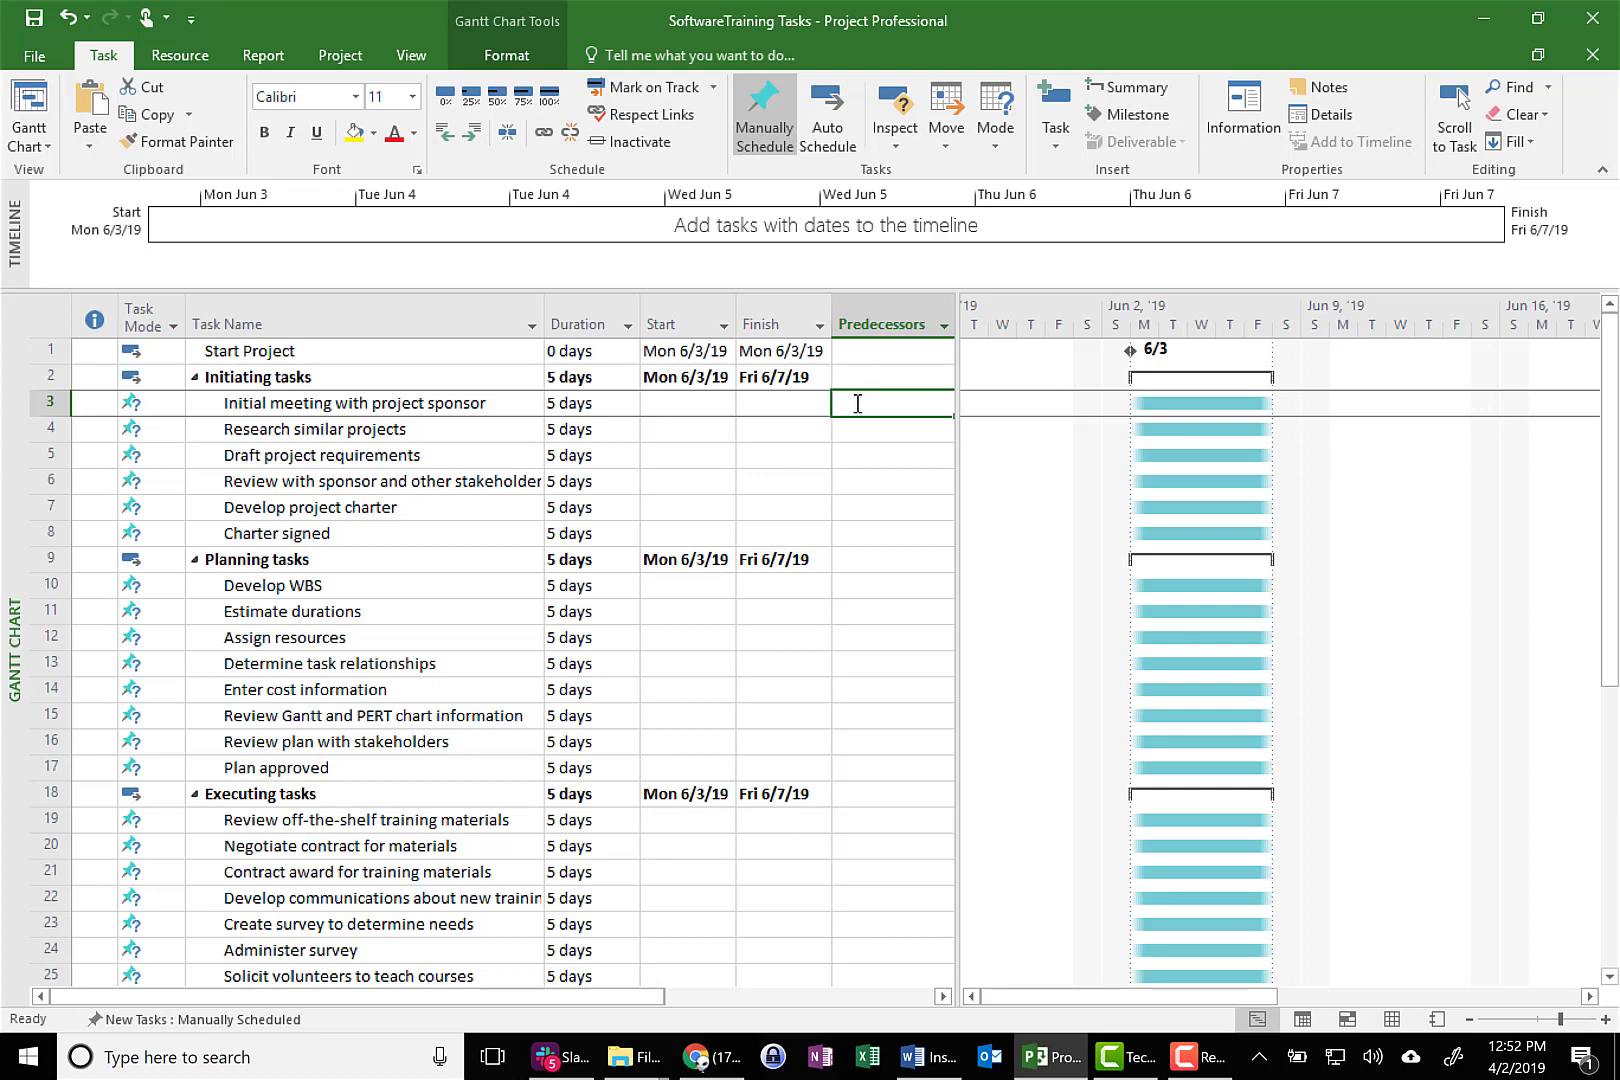
text(1)
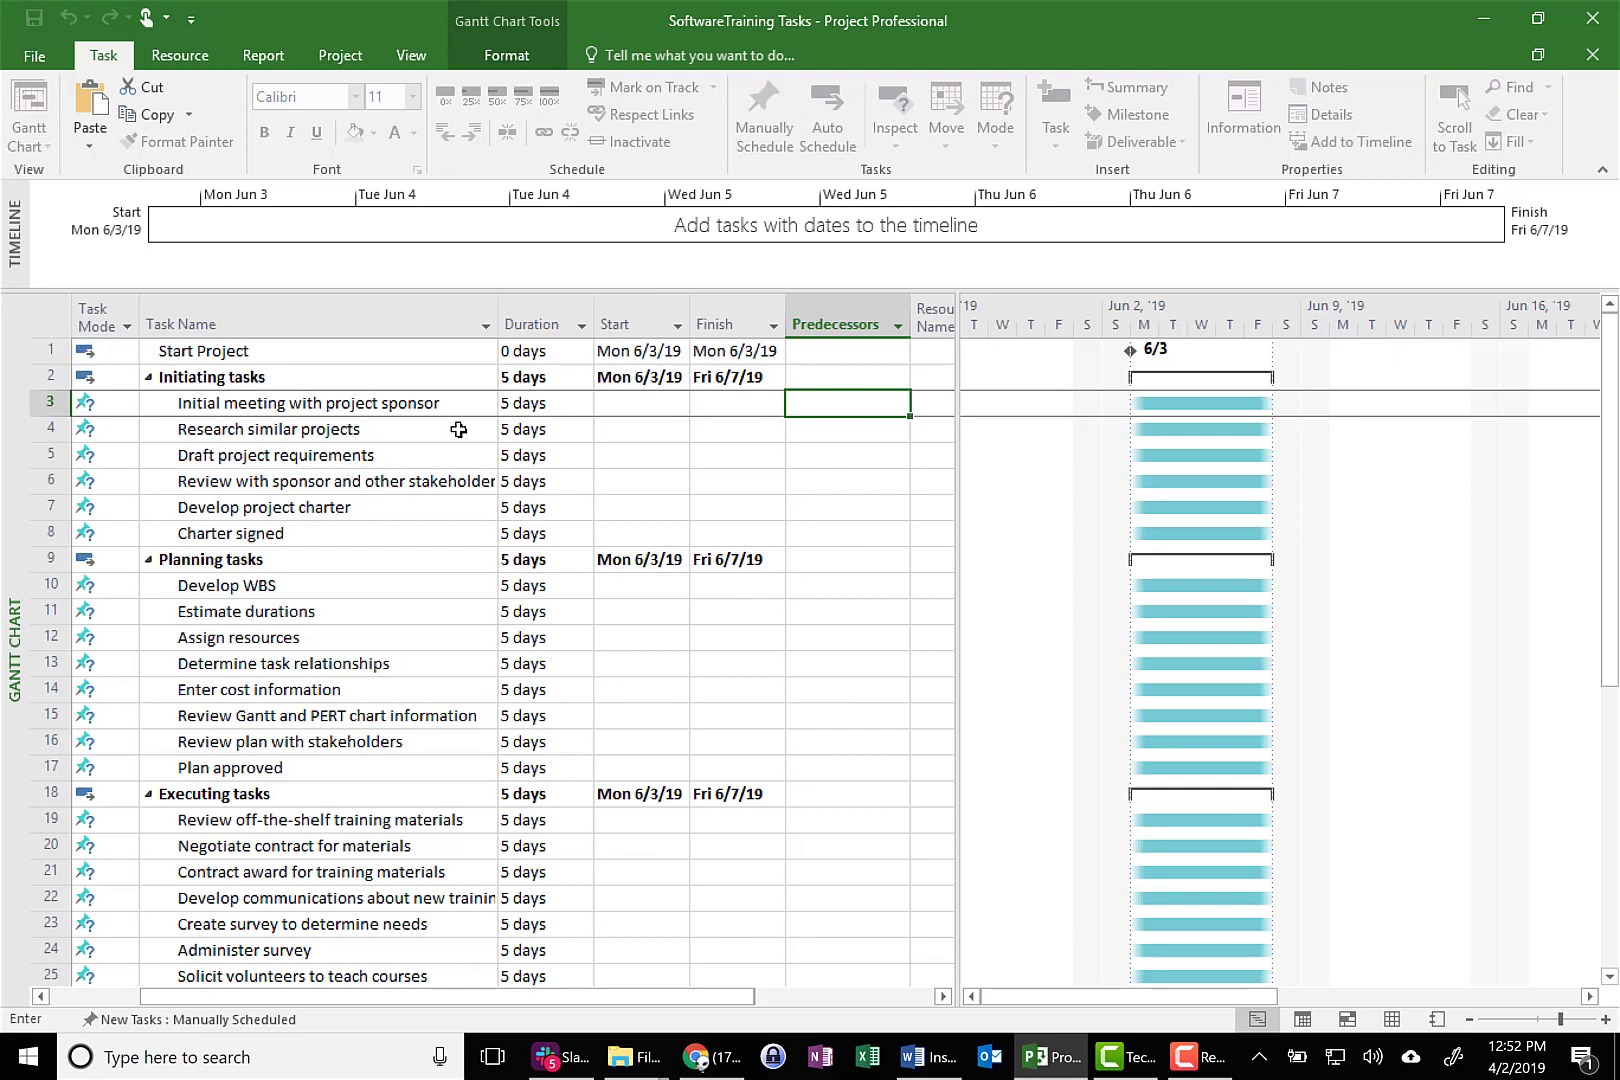
key(Return)
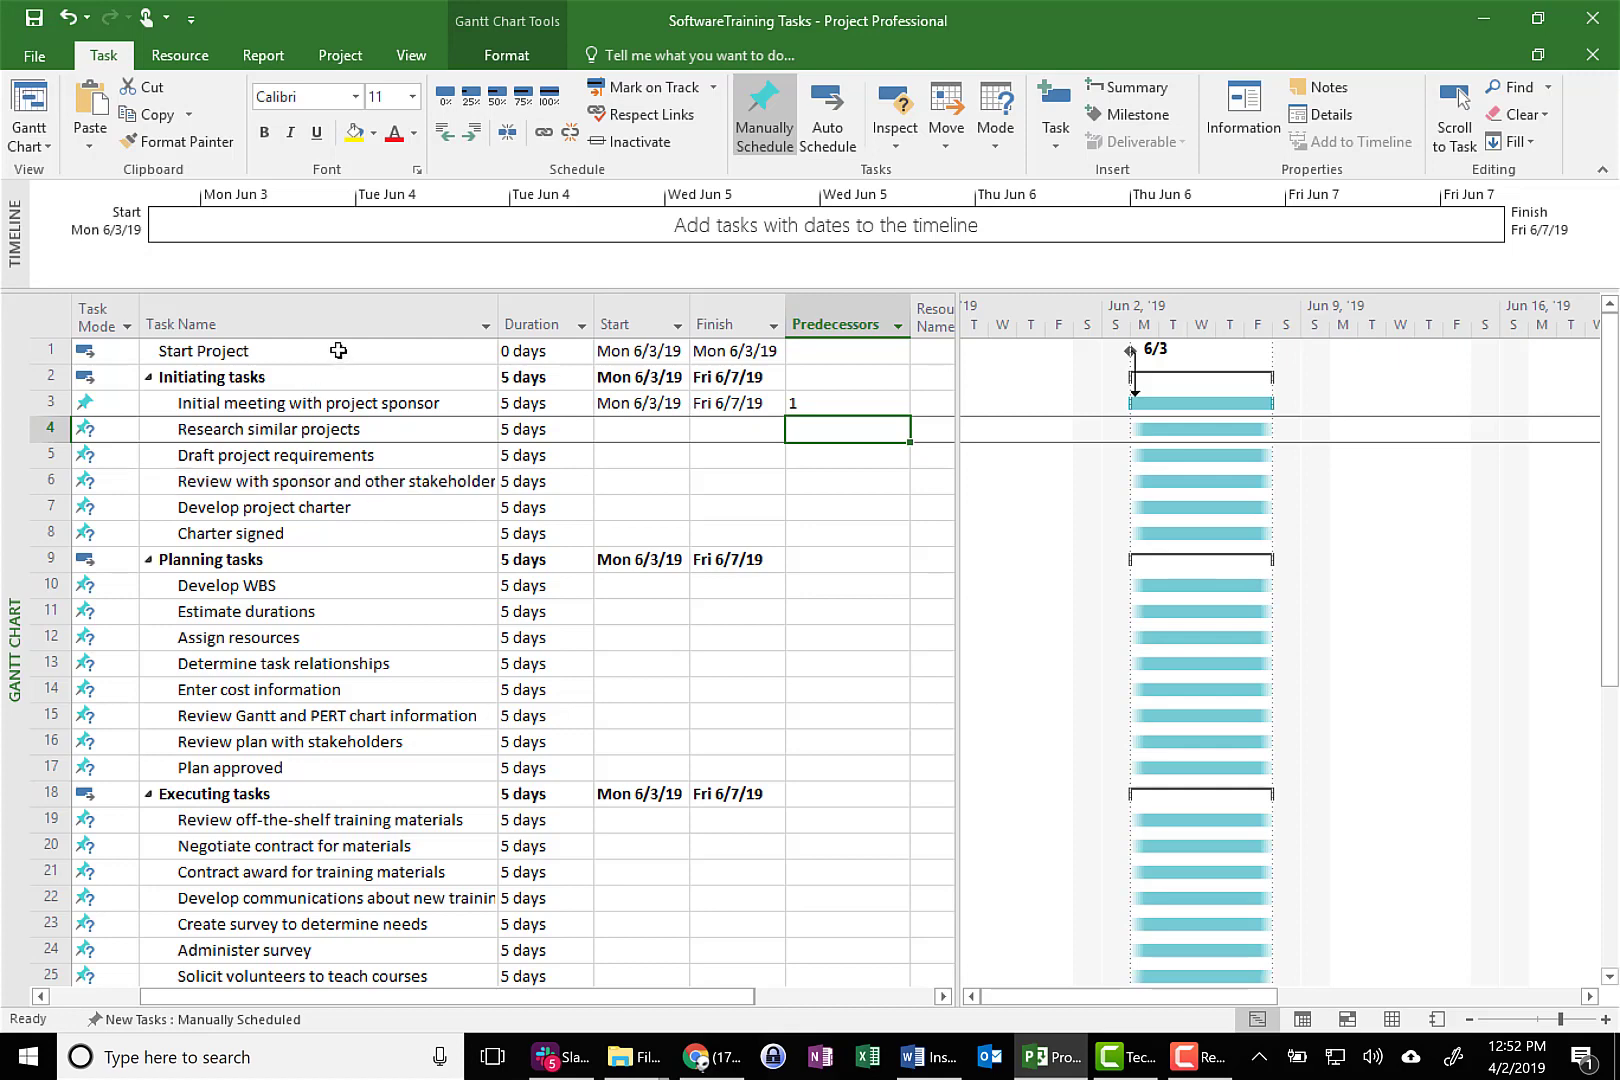
Switch all tasks from Start Project through End Project to automatic scheduling
drag(338, 350, 434, 480)
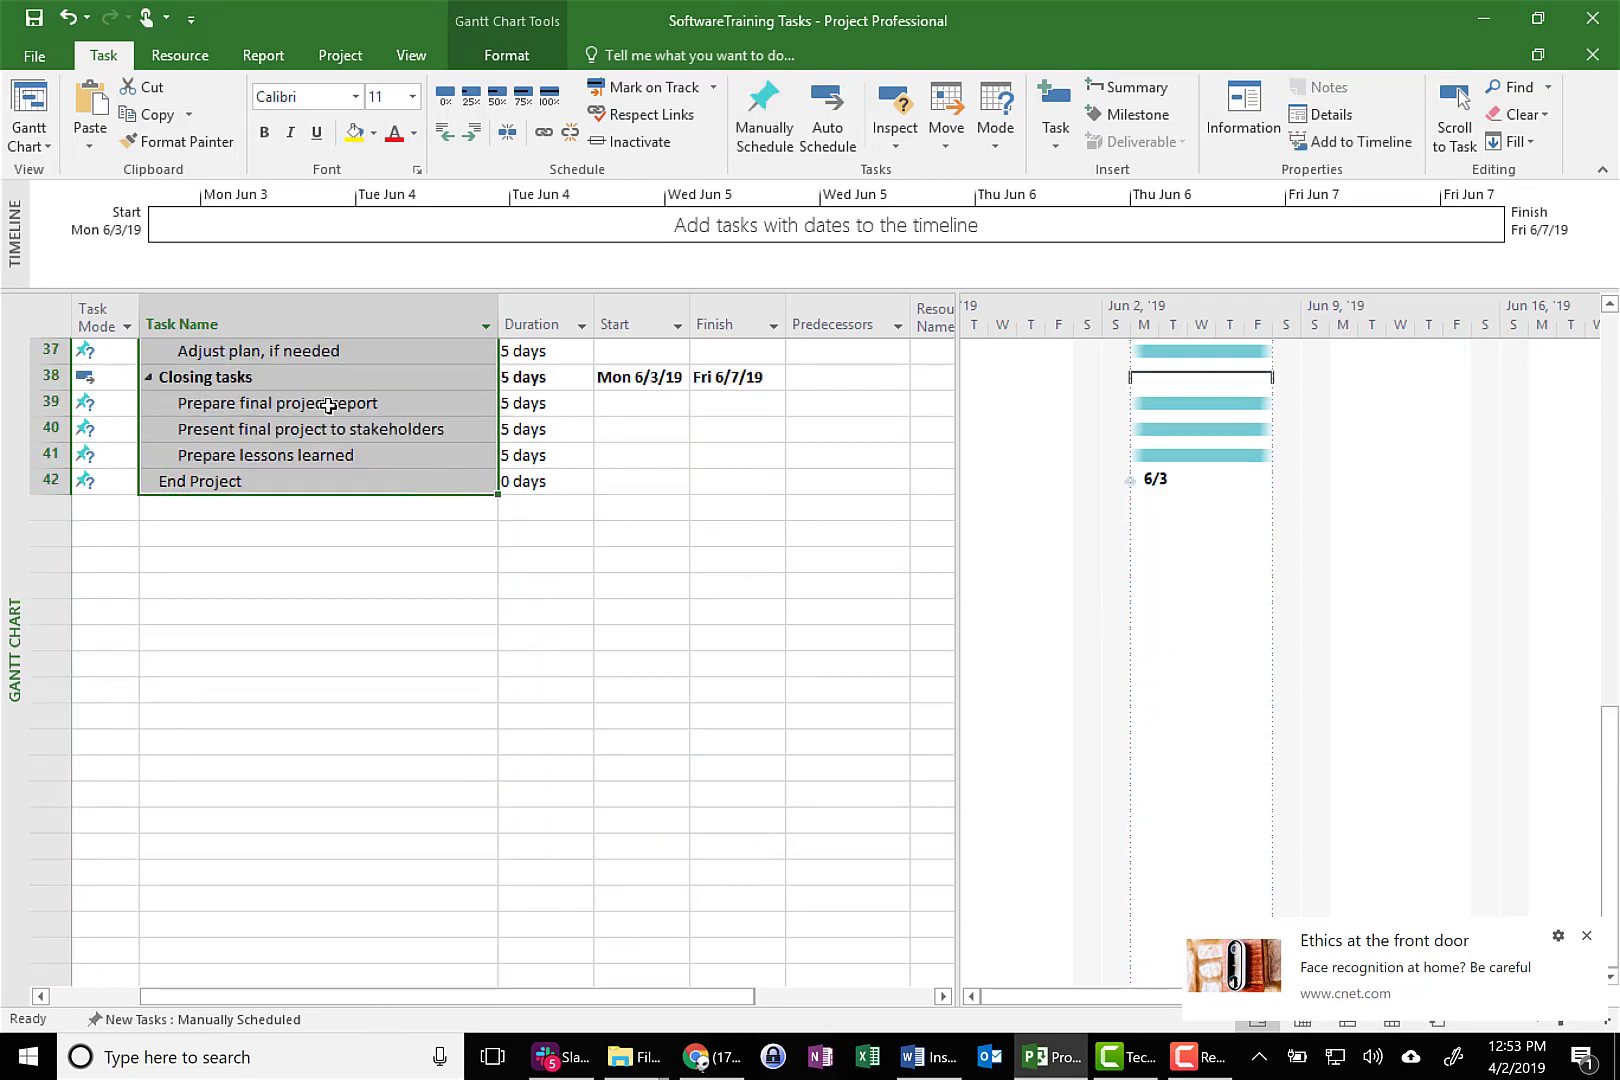
right_click(328, 405)
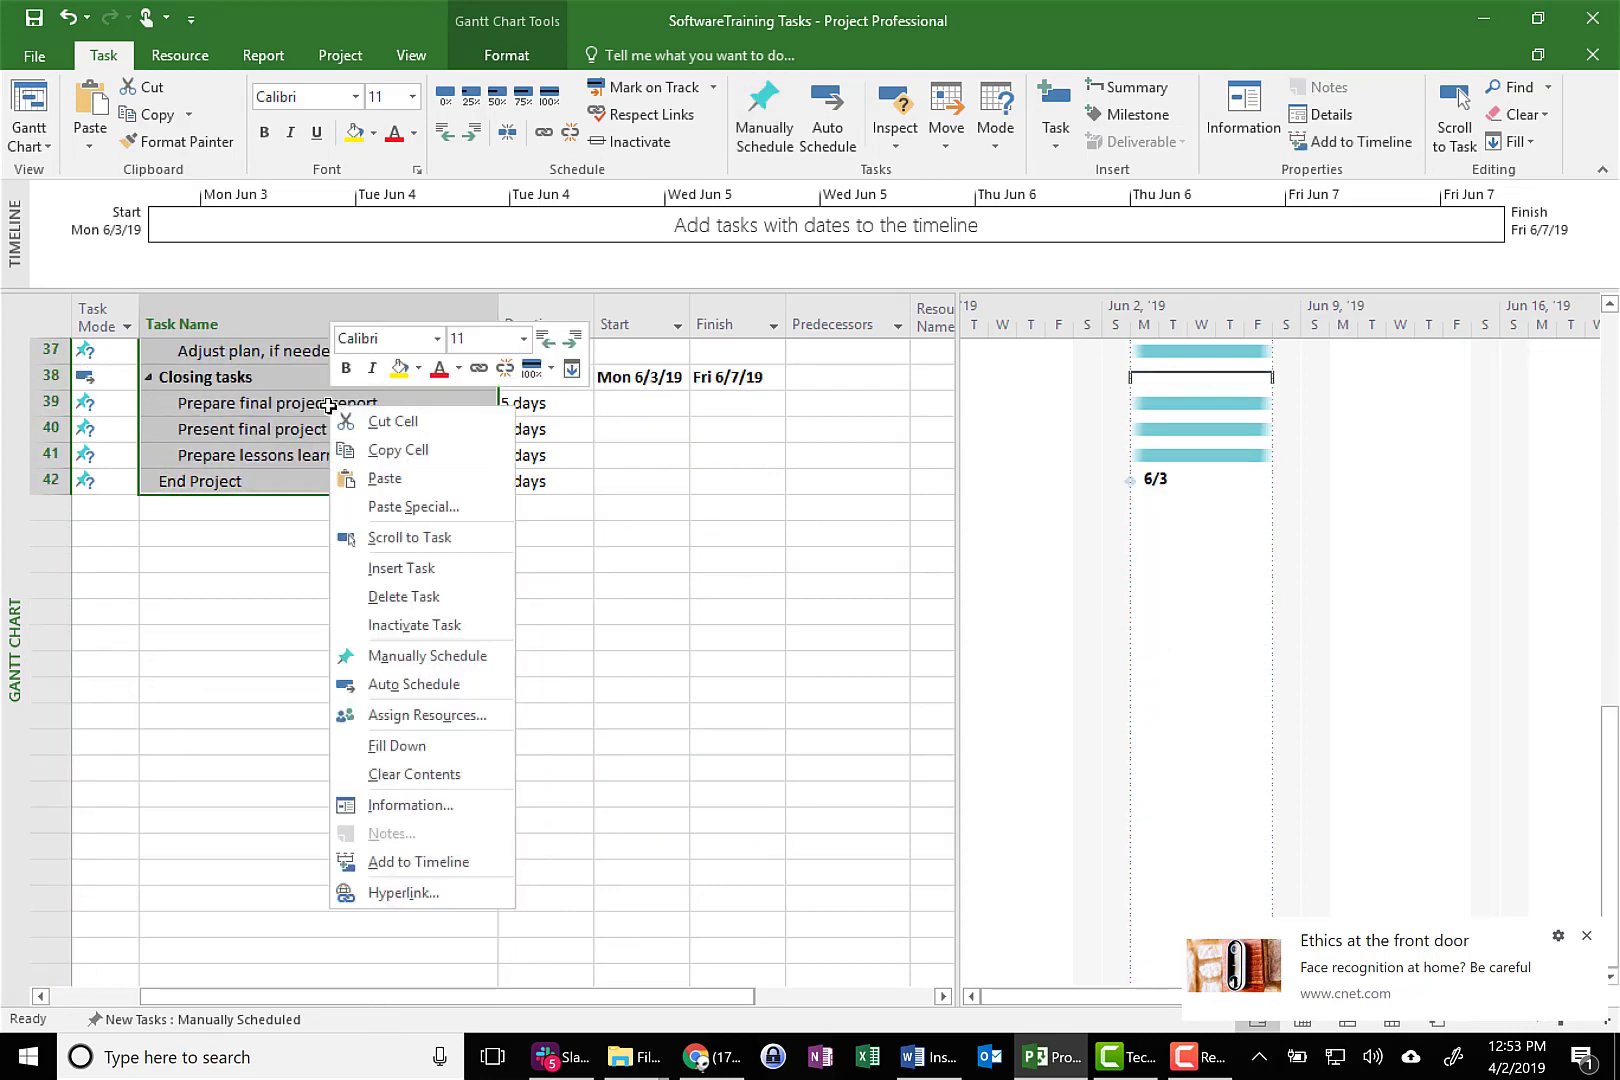
click(413, 684)
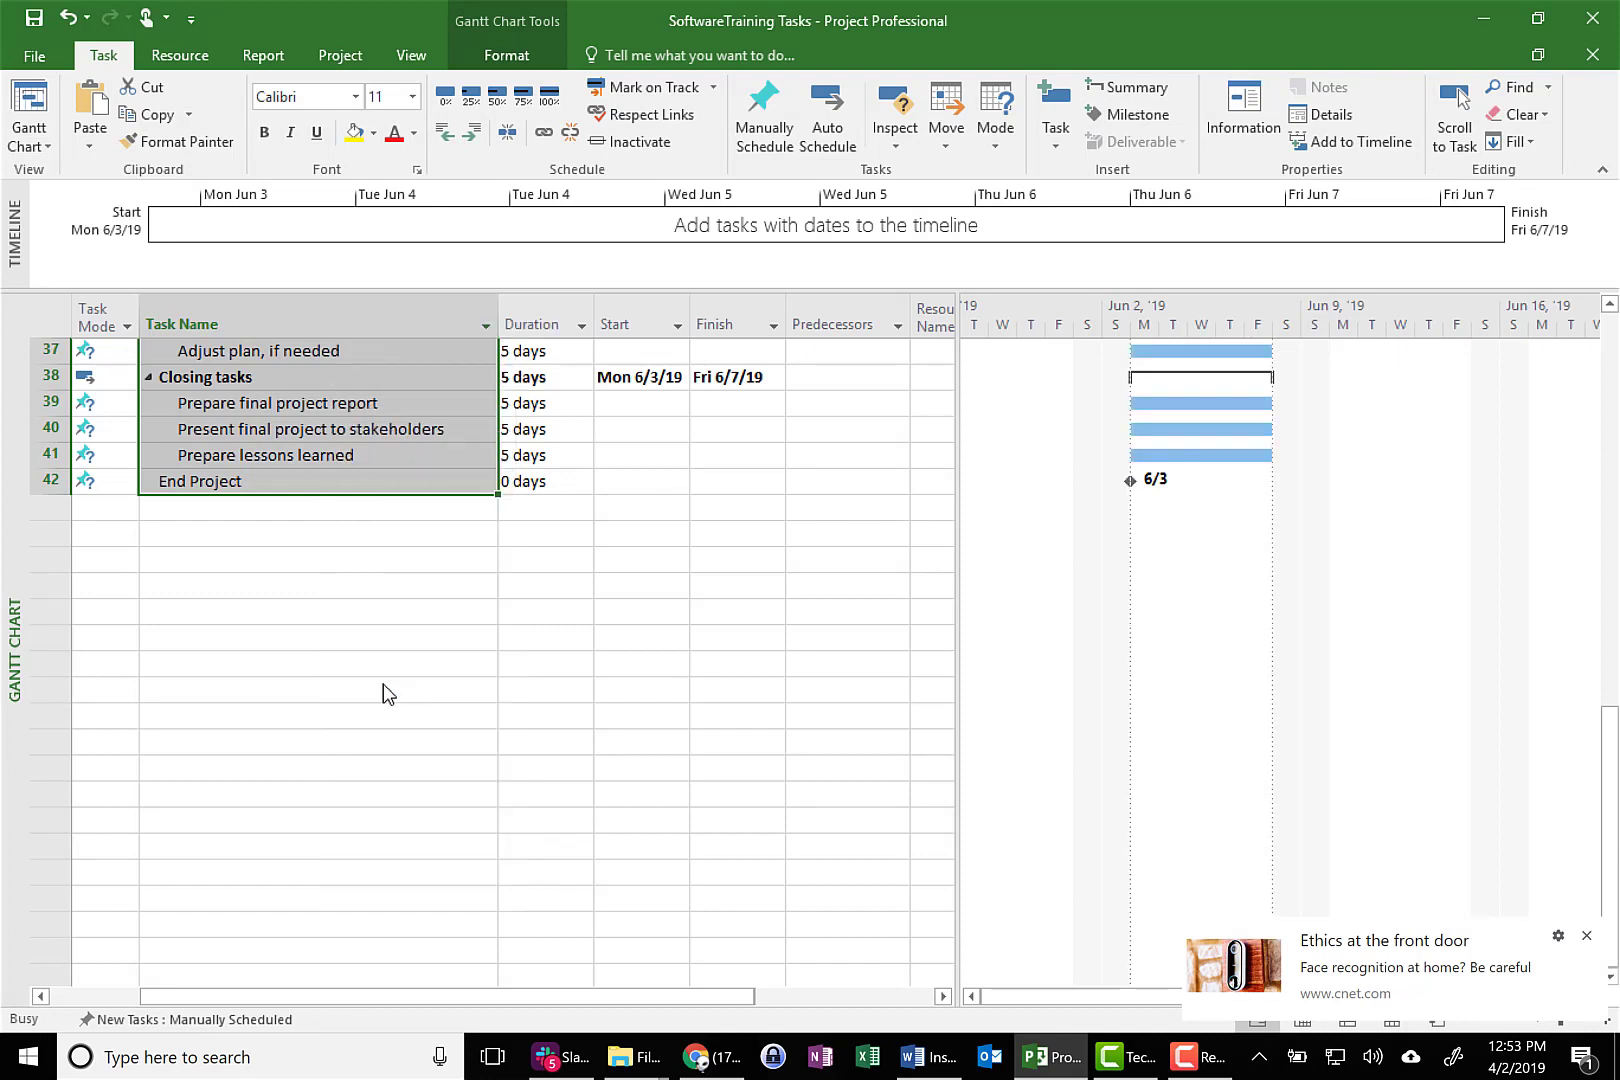
Set task 3 as predecessor of Research similar projects and task 4 as predecessor of Draft project requirements
scroll(387, 511, up, 12)
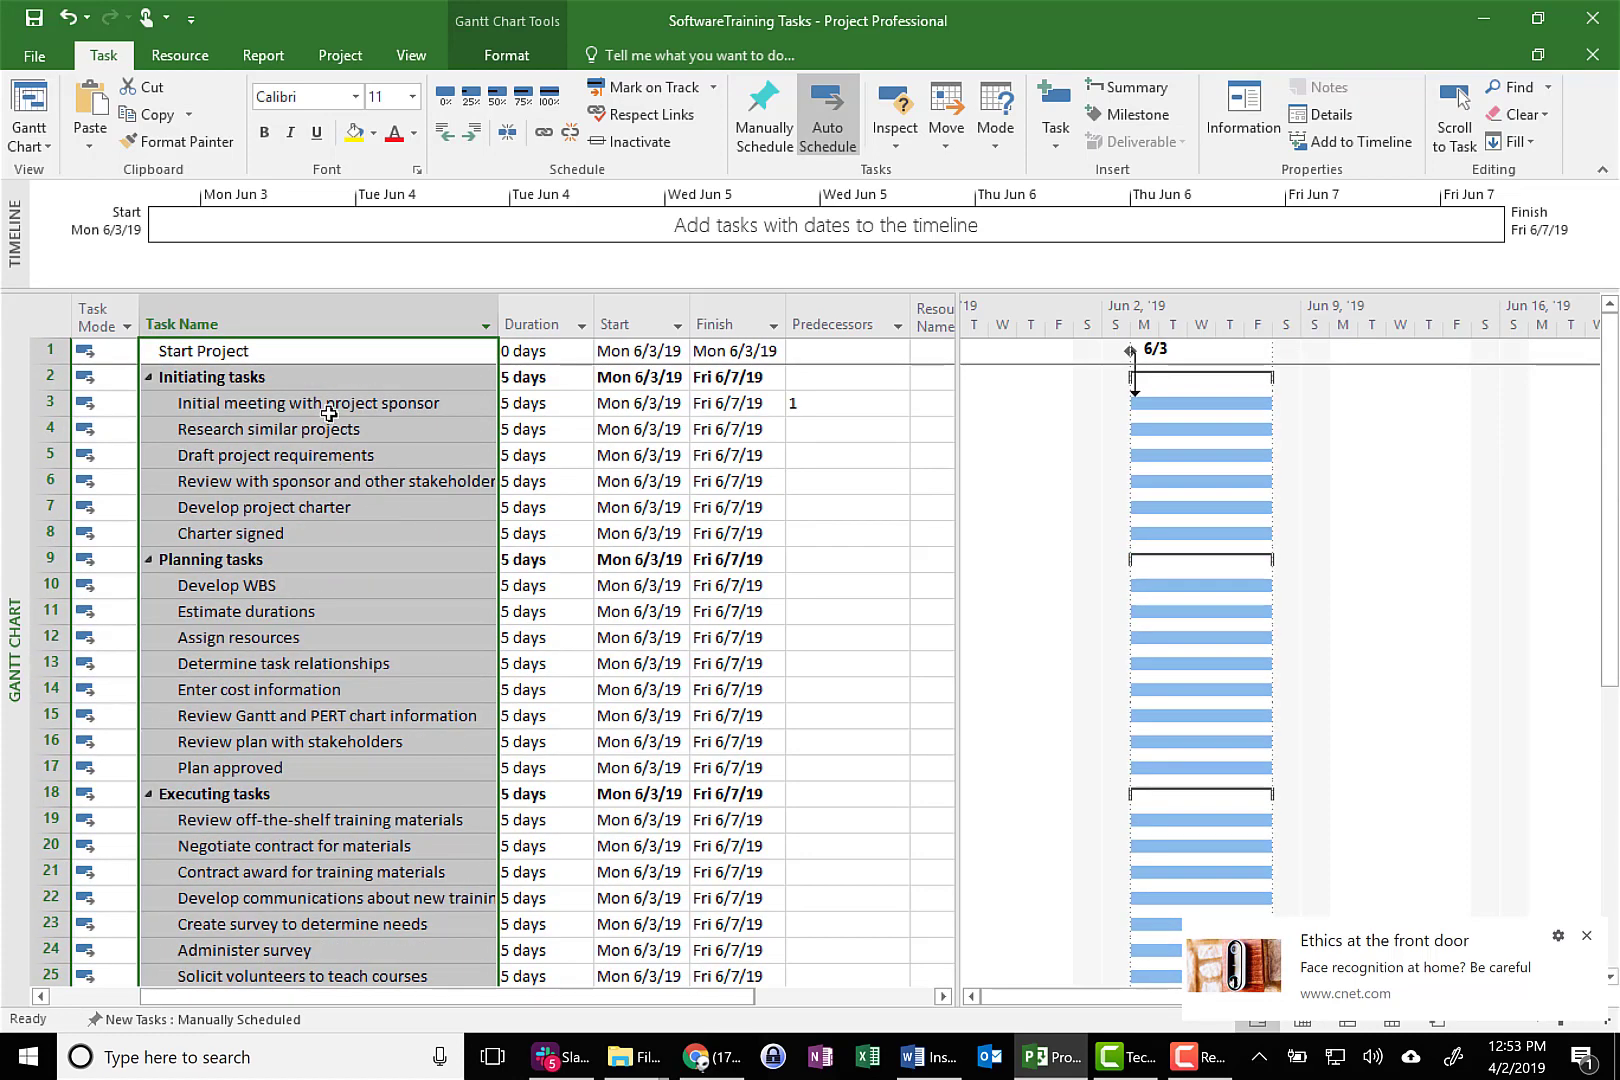
click(792, 428)
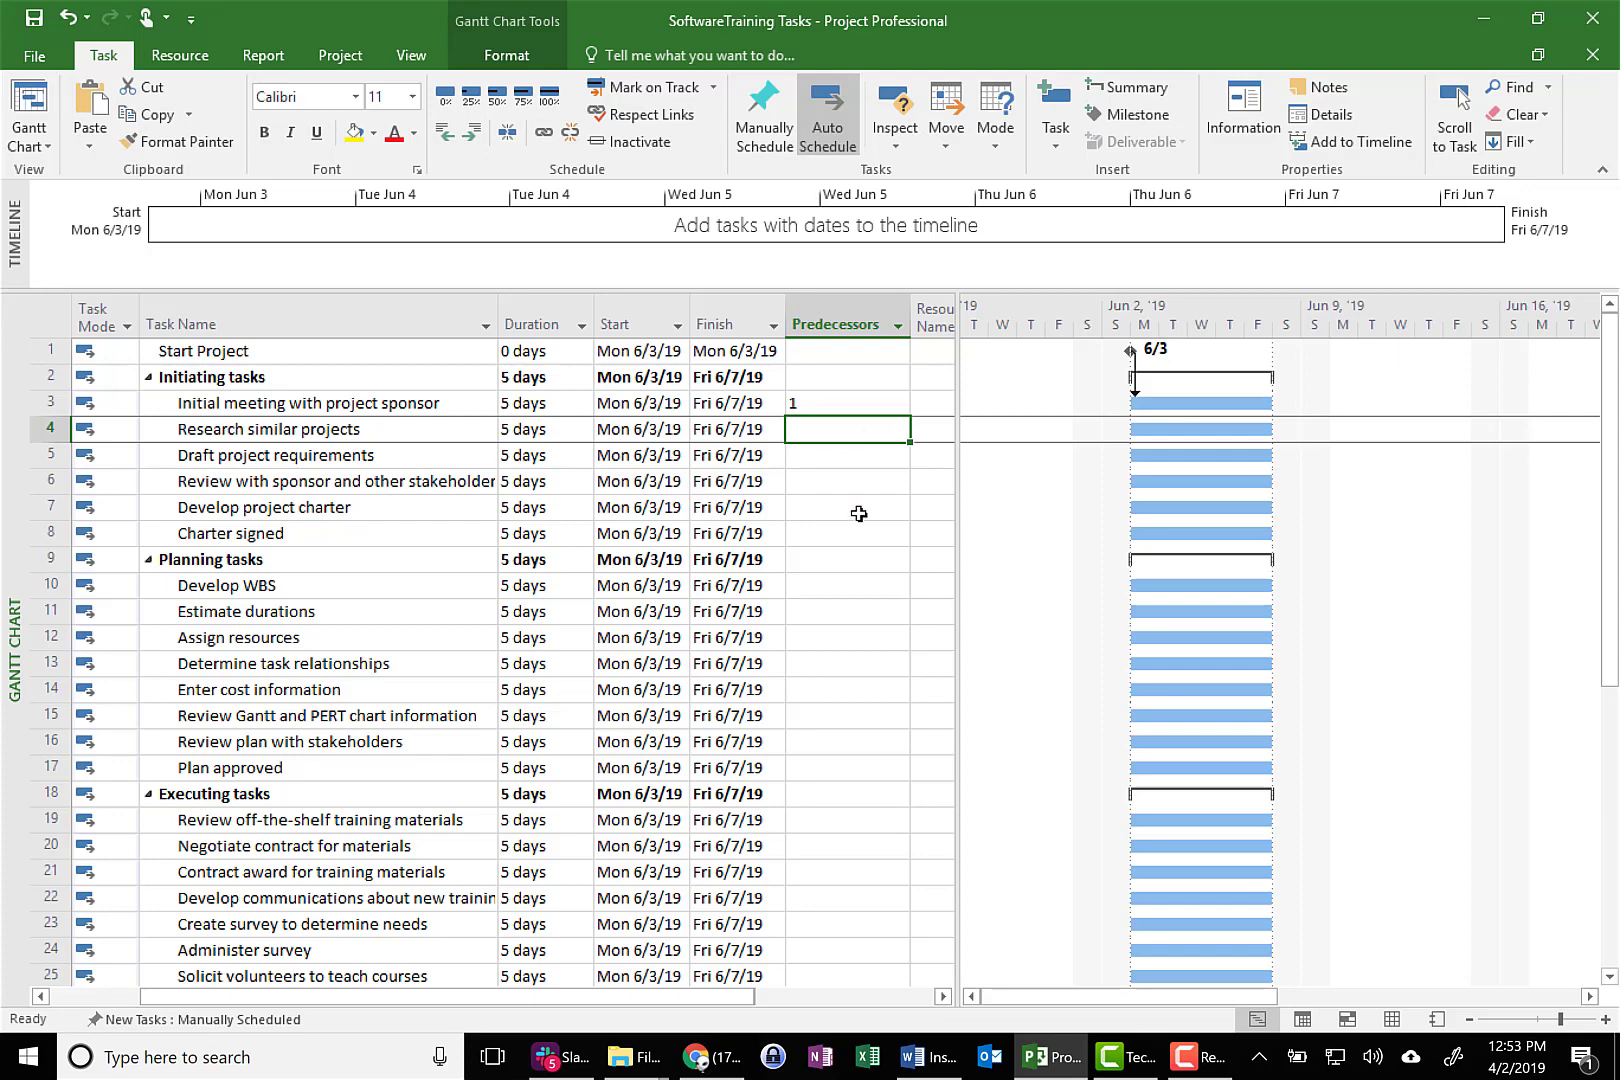
scroll(835, 661, down, 8)
scroll(837, 661, up, 8)
text(3)
key(Return)
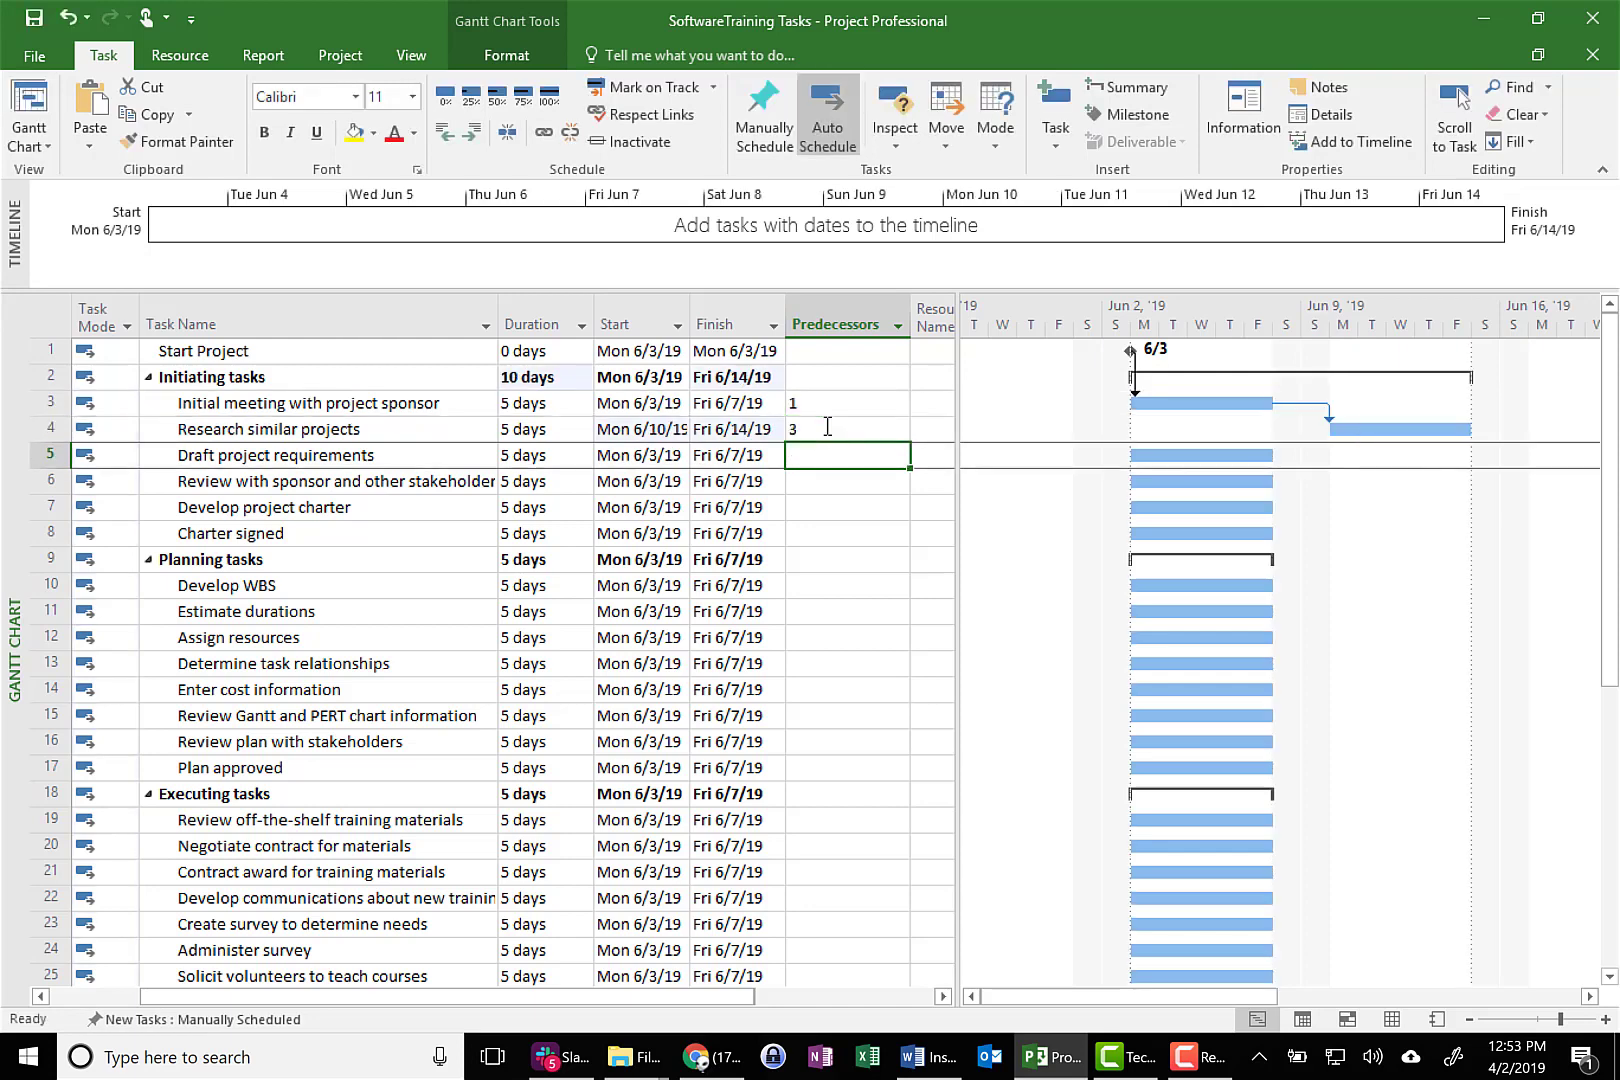
text(4)
key(Return)
Enter predecessors 5, 6 and 7 for the last three Initiating tasks, from Review with sponsor and other stakeholders through Charter signed
text(5)
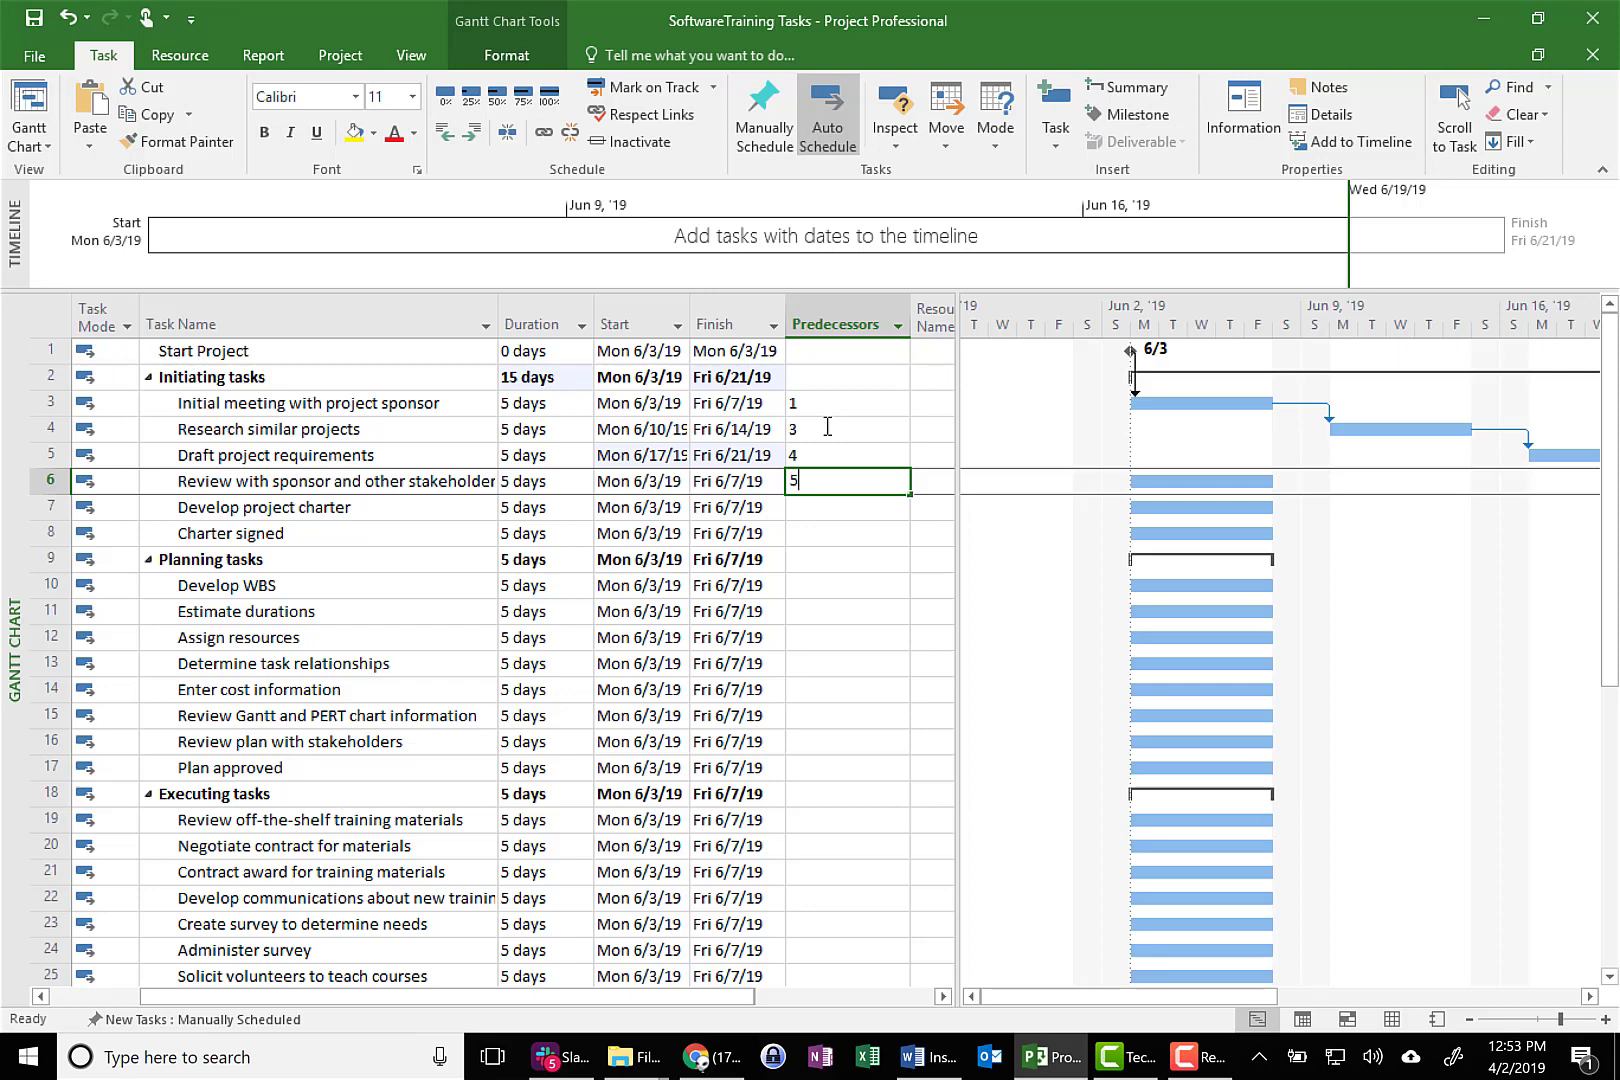
key(Return)
text(6)
key(Return)
text(7)
key(Return)
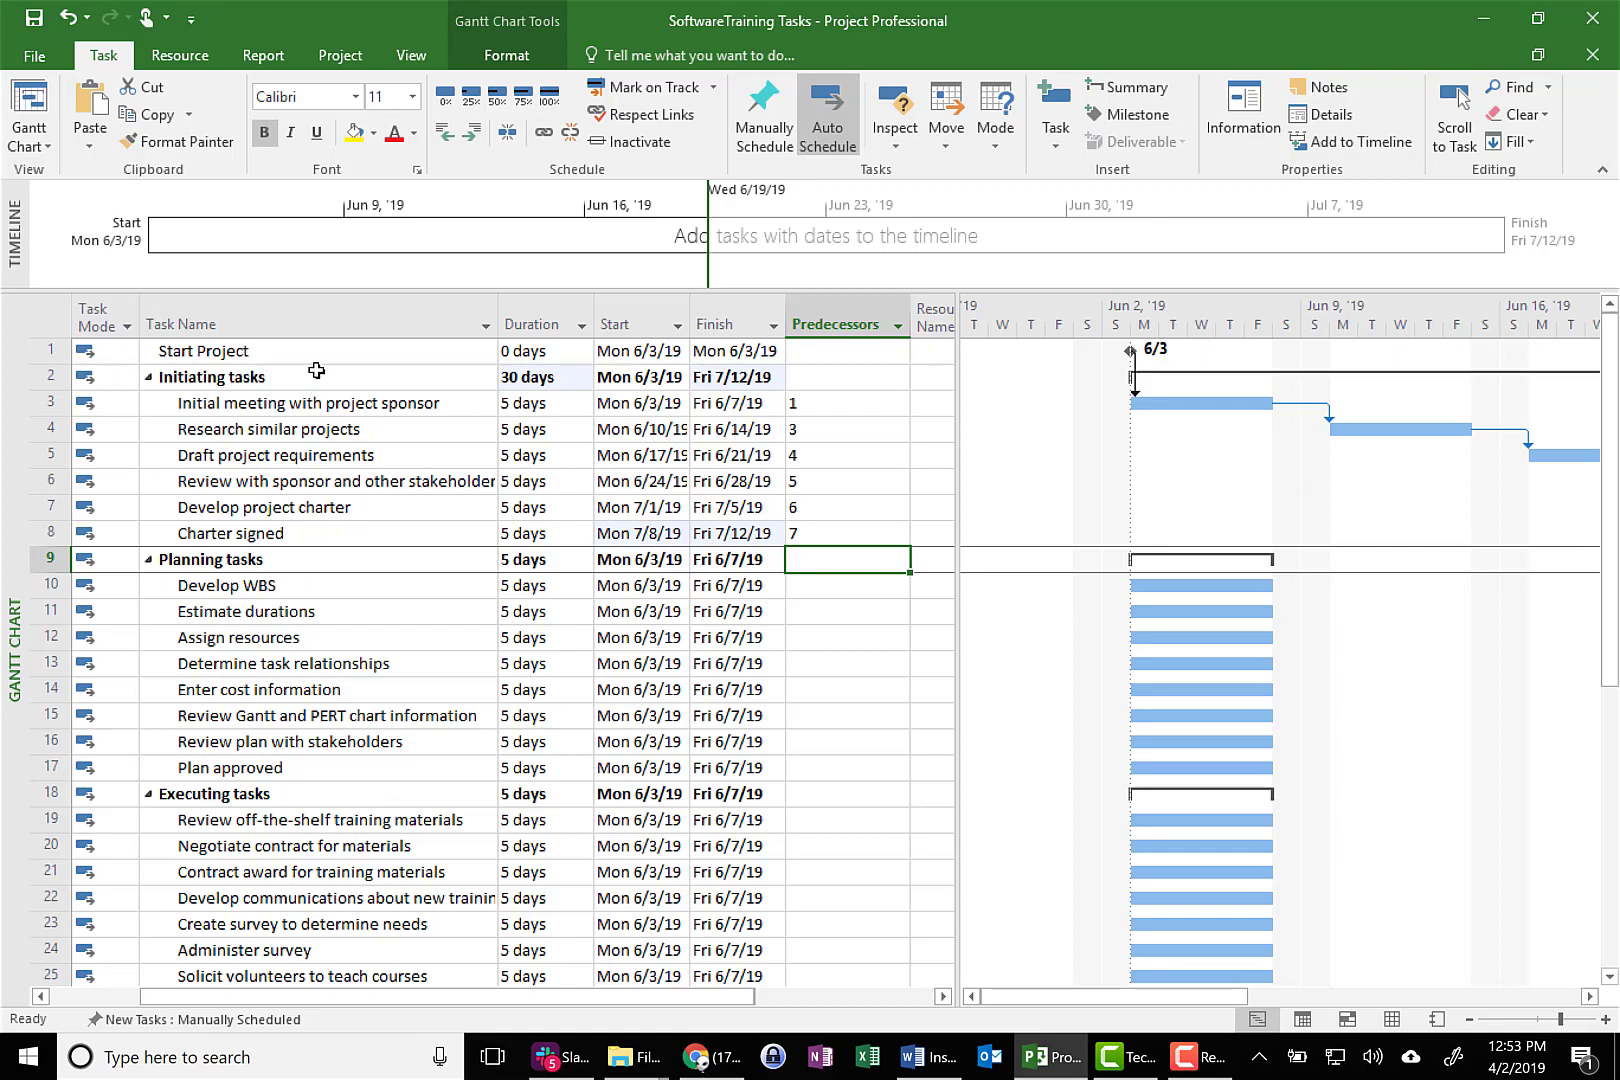
click(316, 371)
click(295, 559)
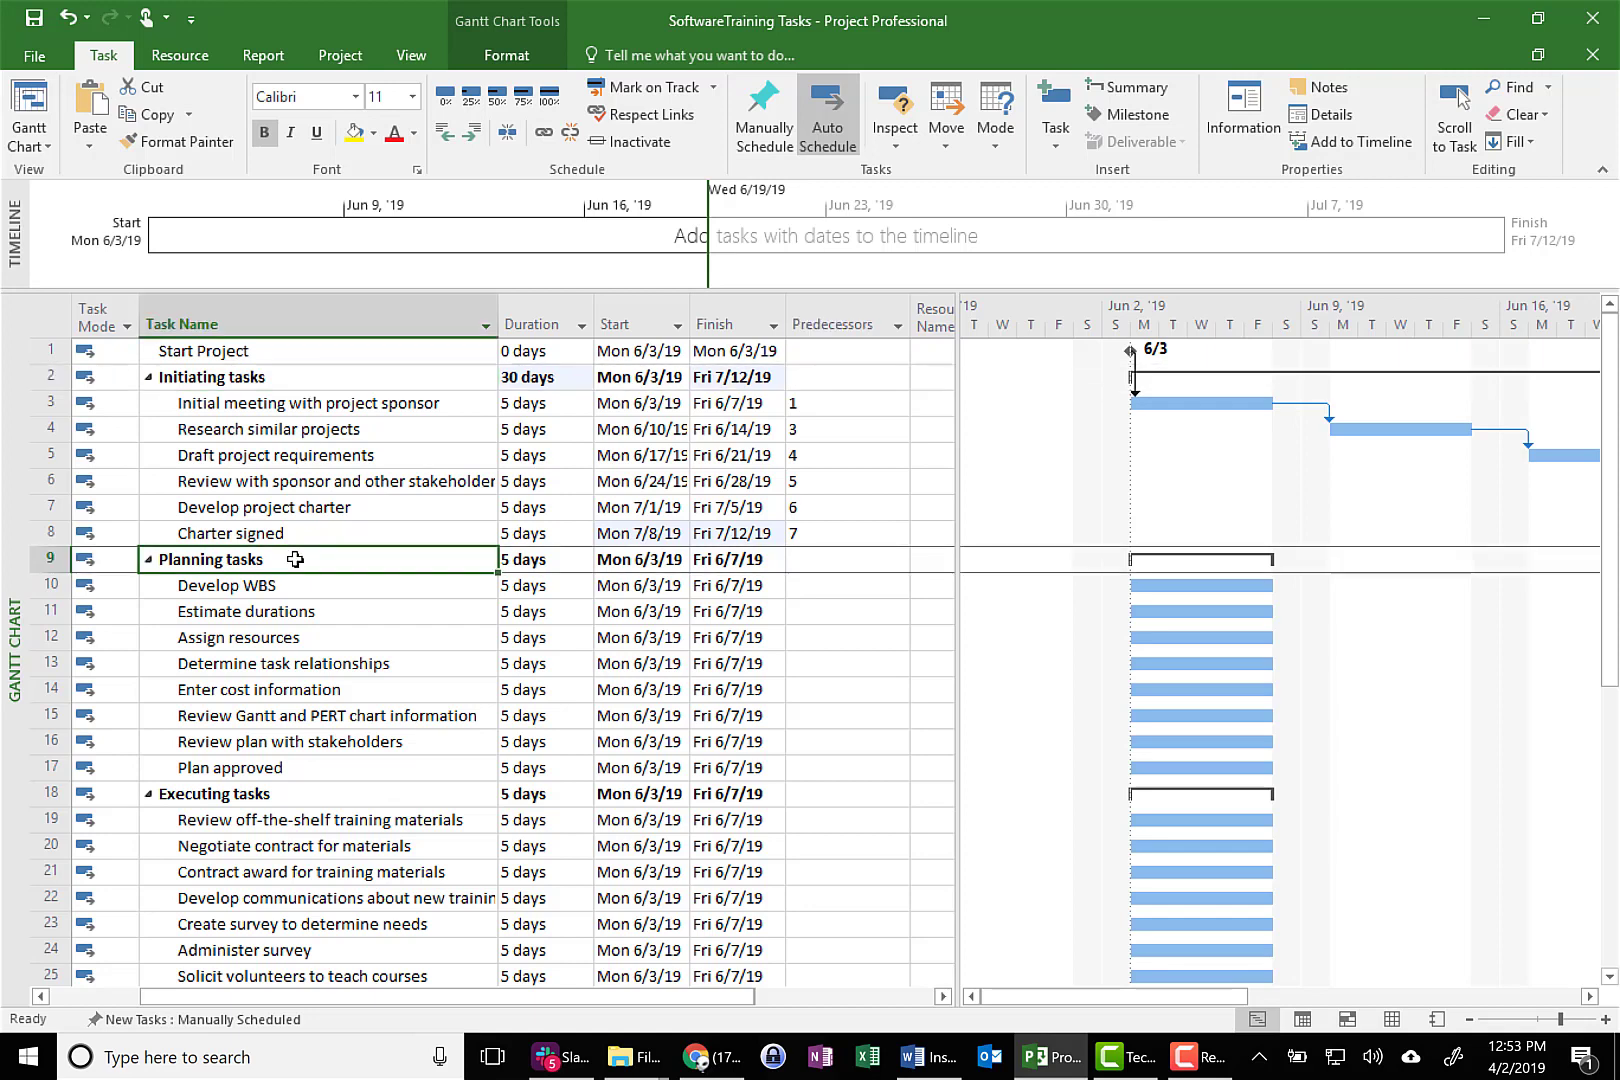
click(295, 587)
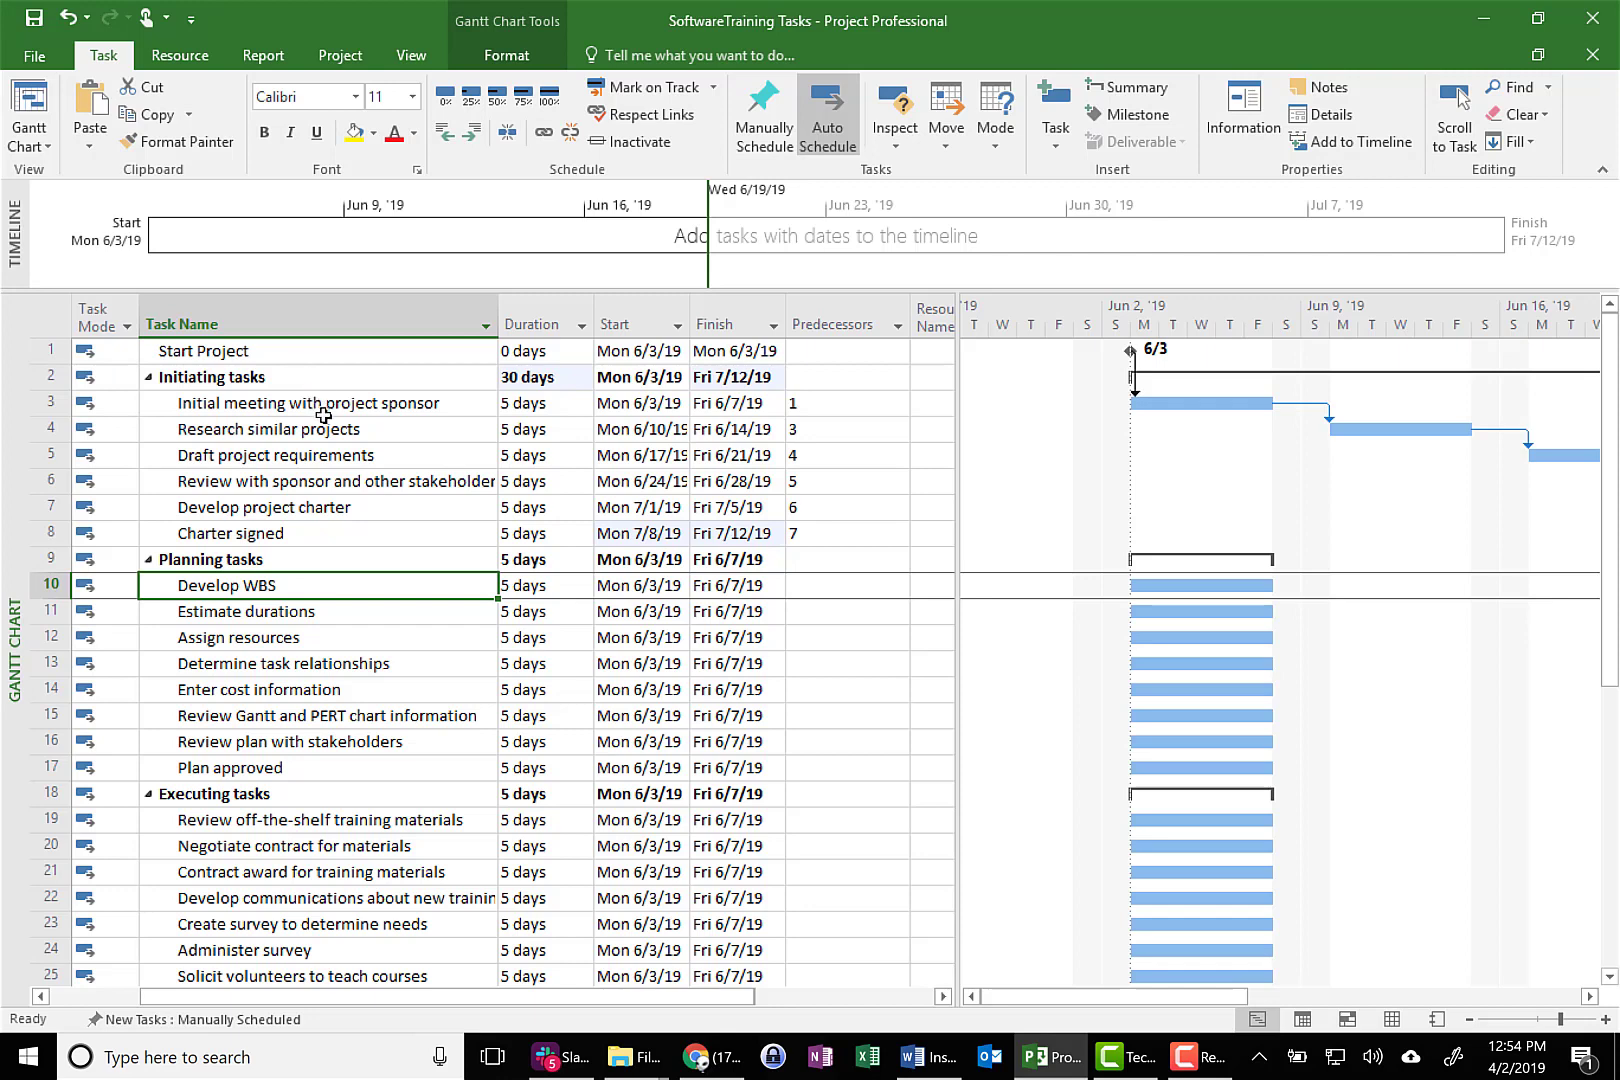
click(646, 375)
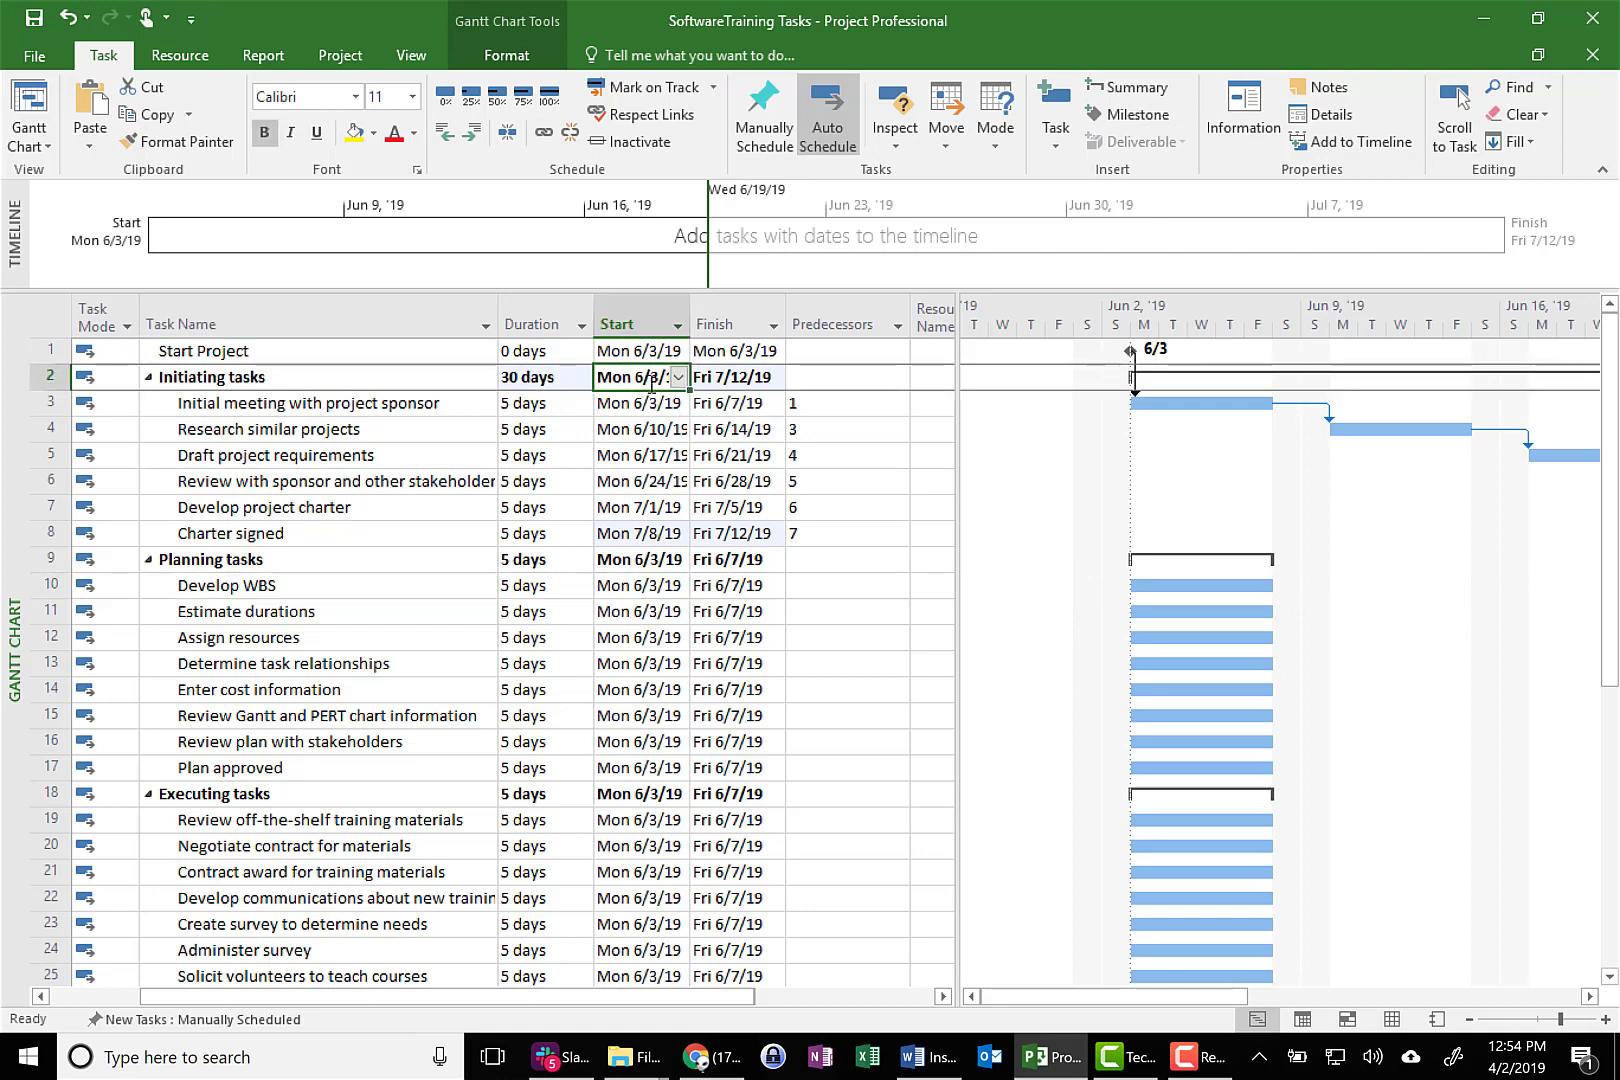
click(736, 378)
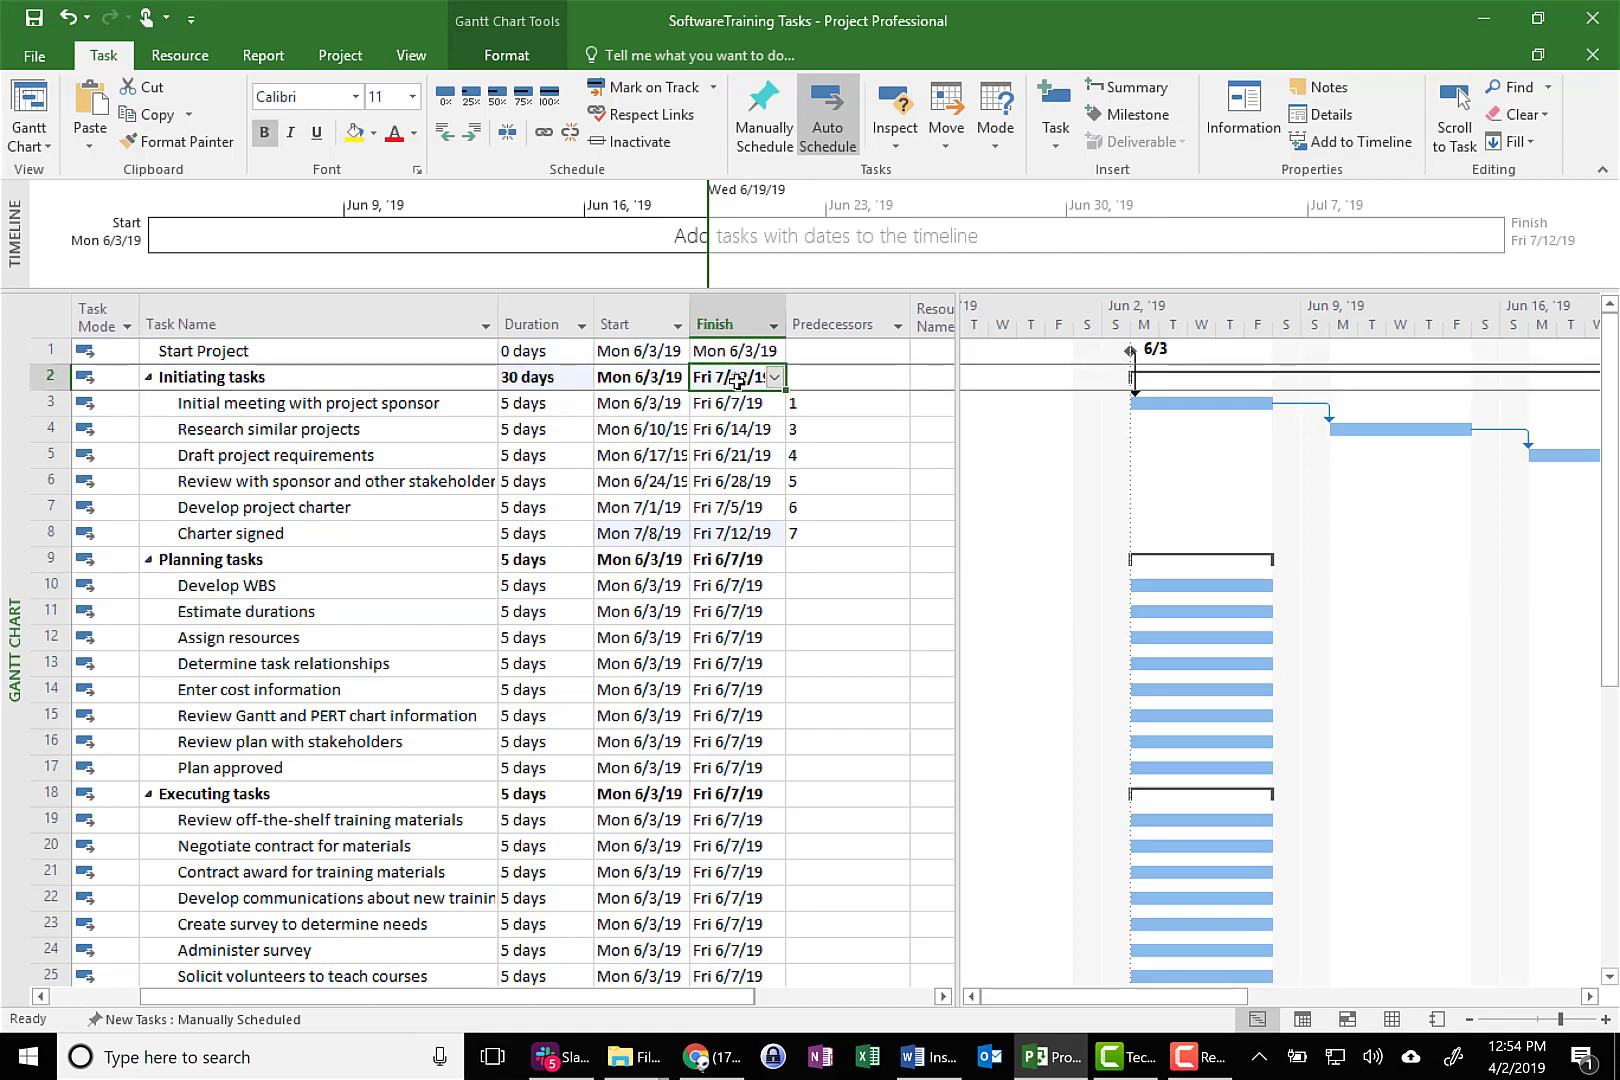
Enter the predecessors of the first Planning tasks: 8 for Develop WBS, 10 for Estimate durations and 11 for Assign resources
click(812, 591)
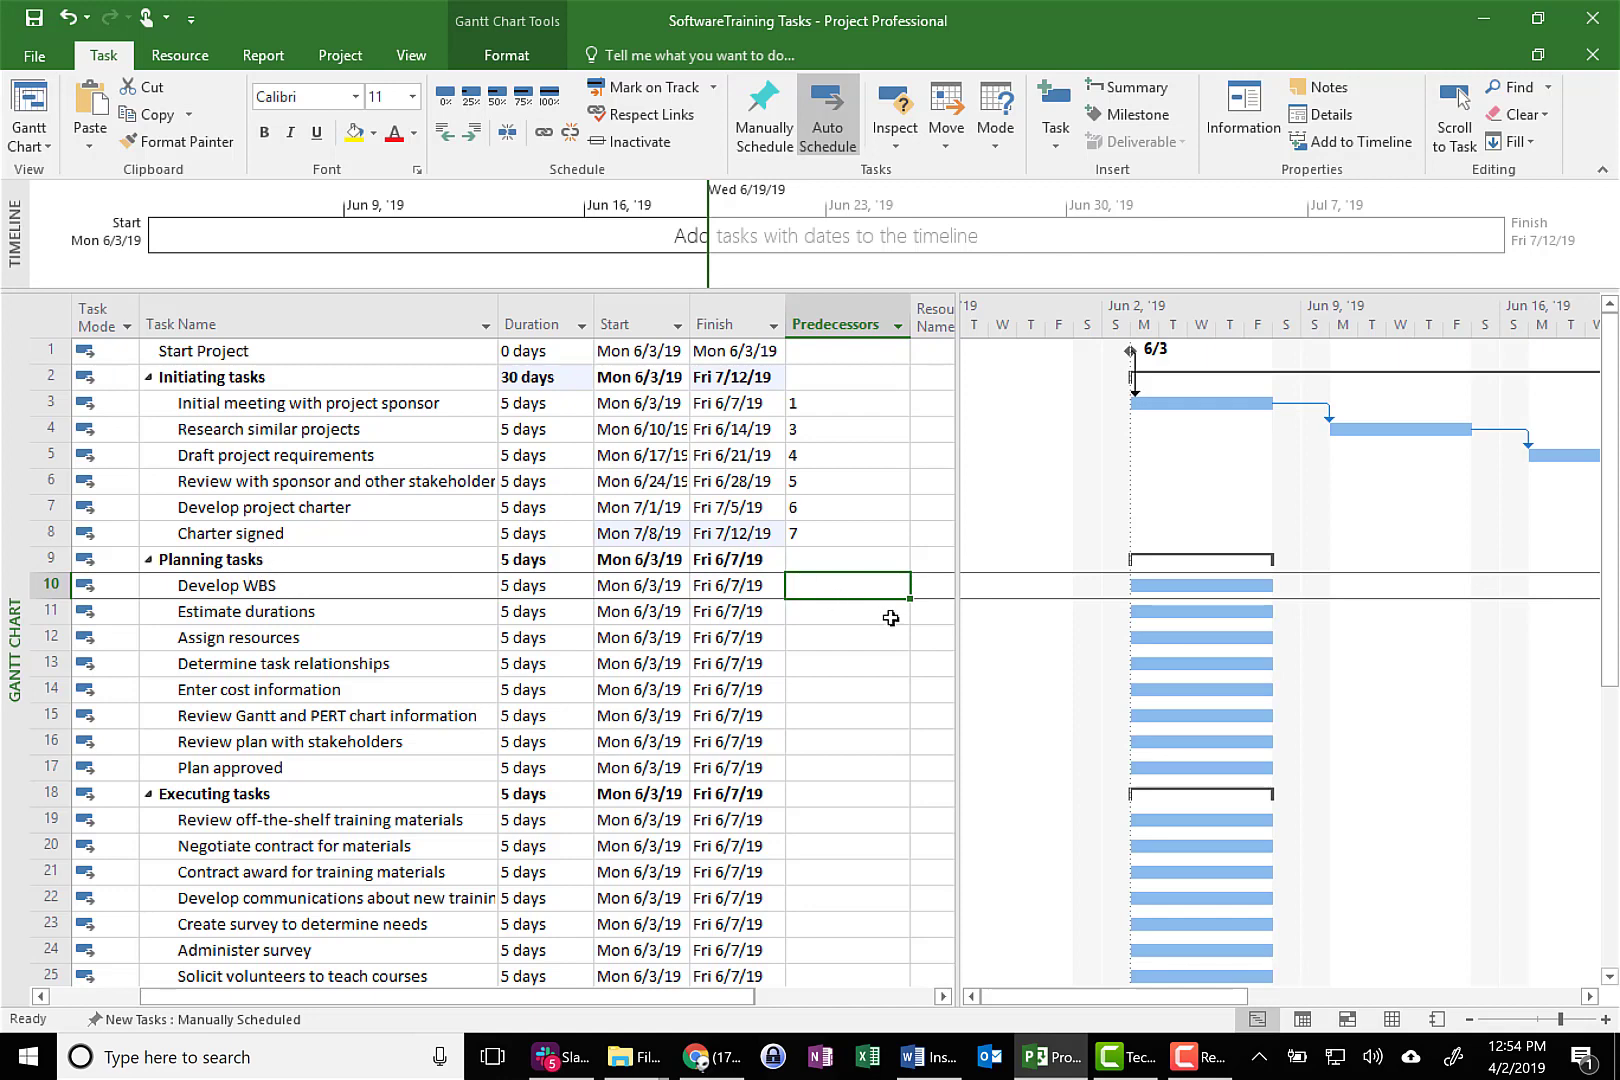
text(8)
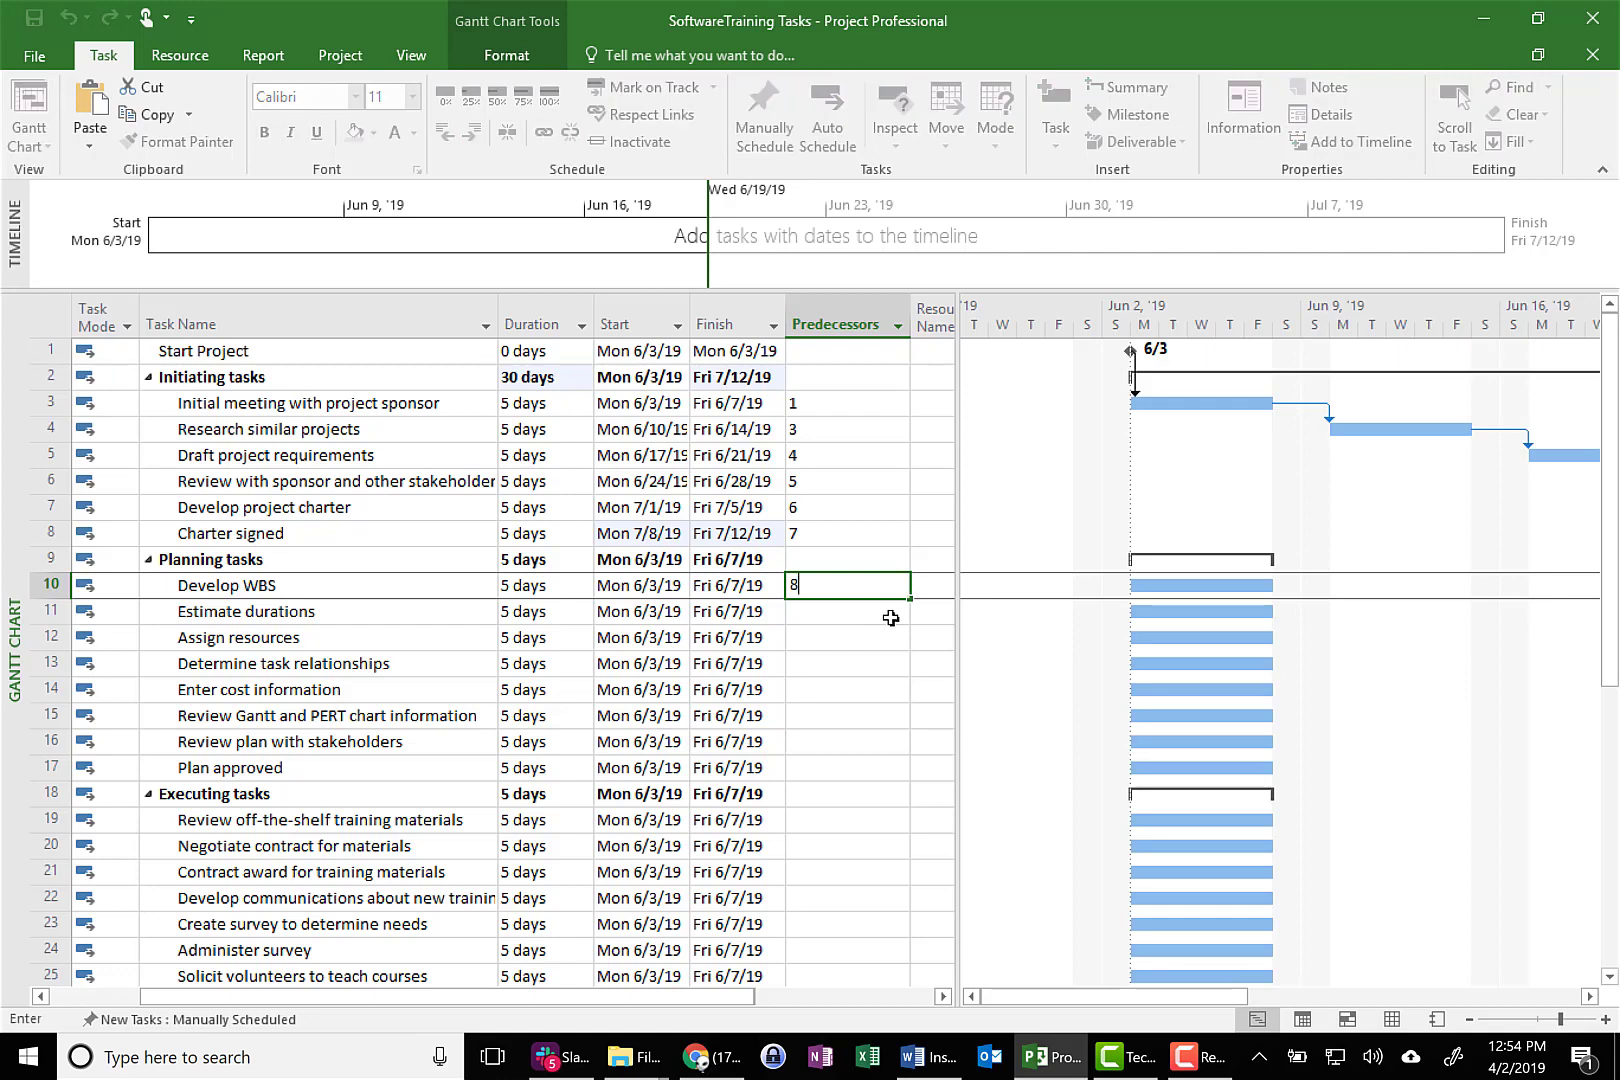
key(Return)
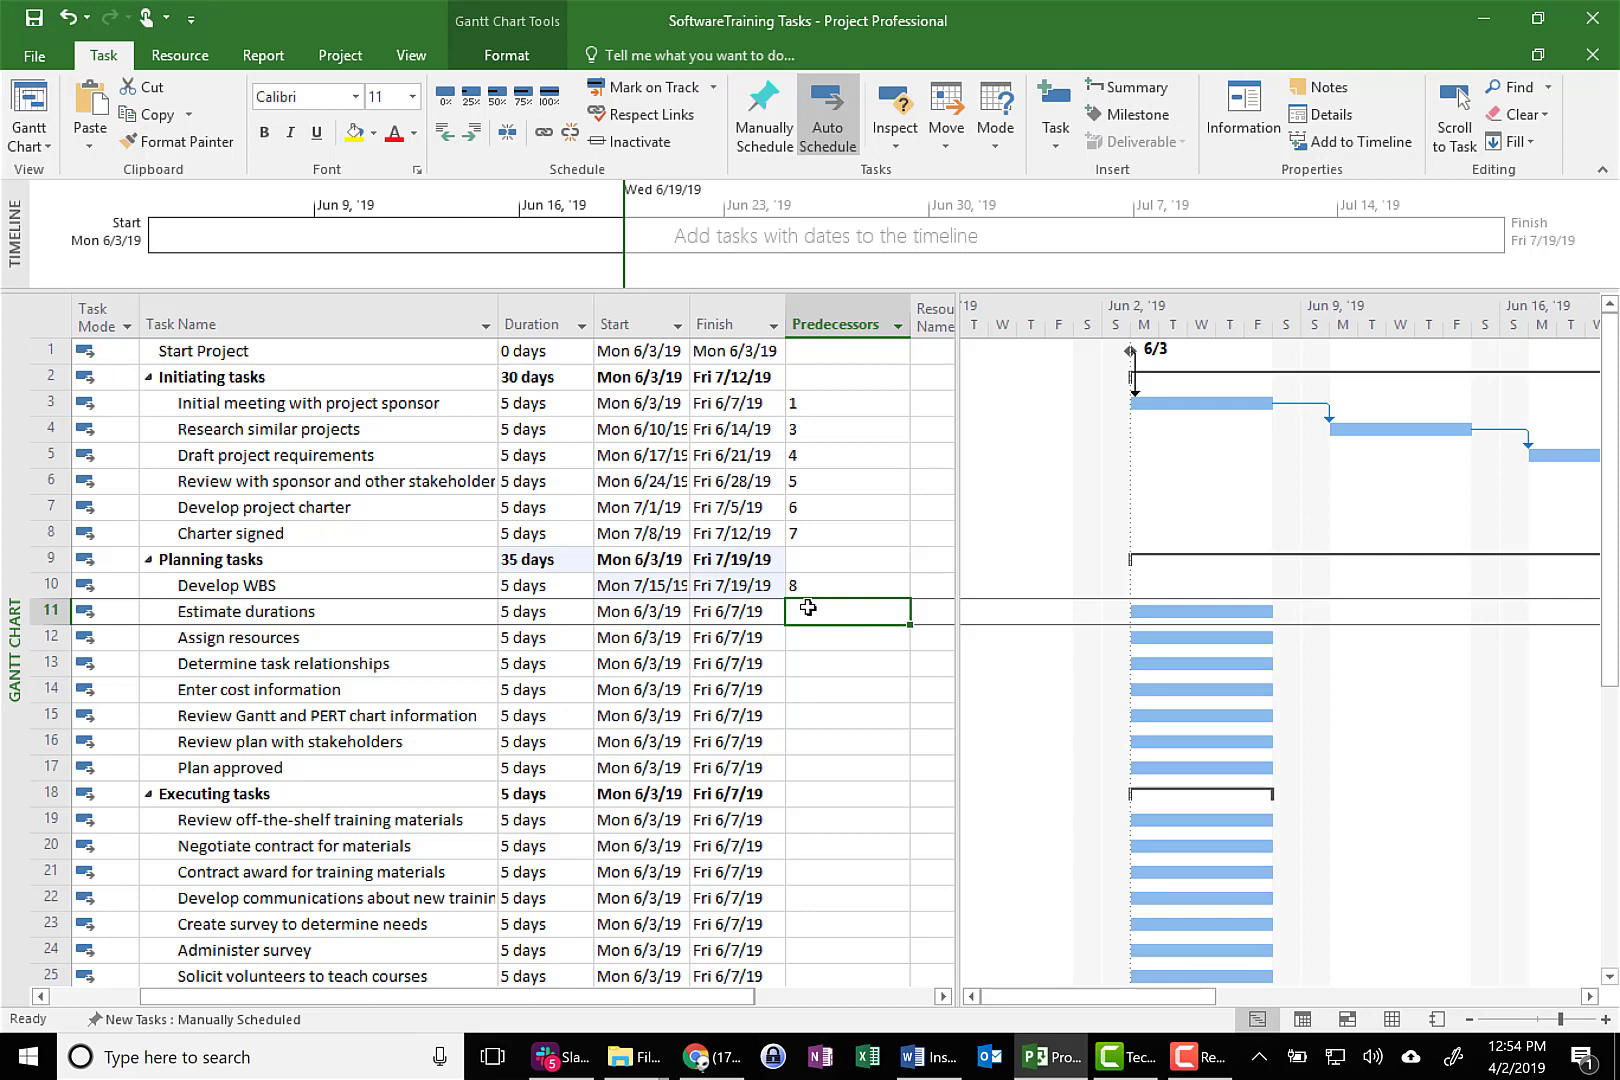
text(1)
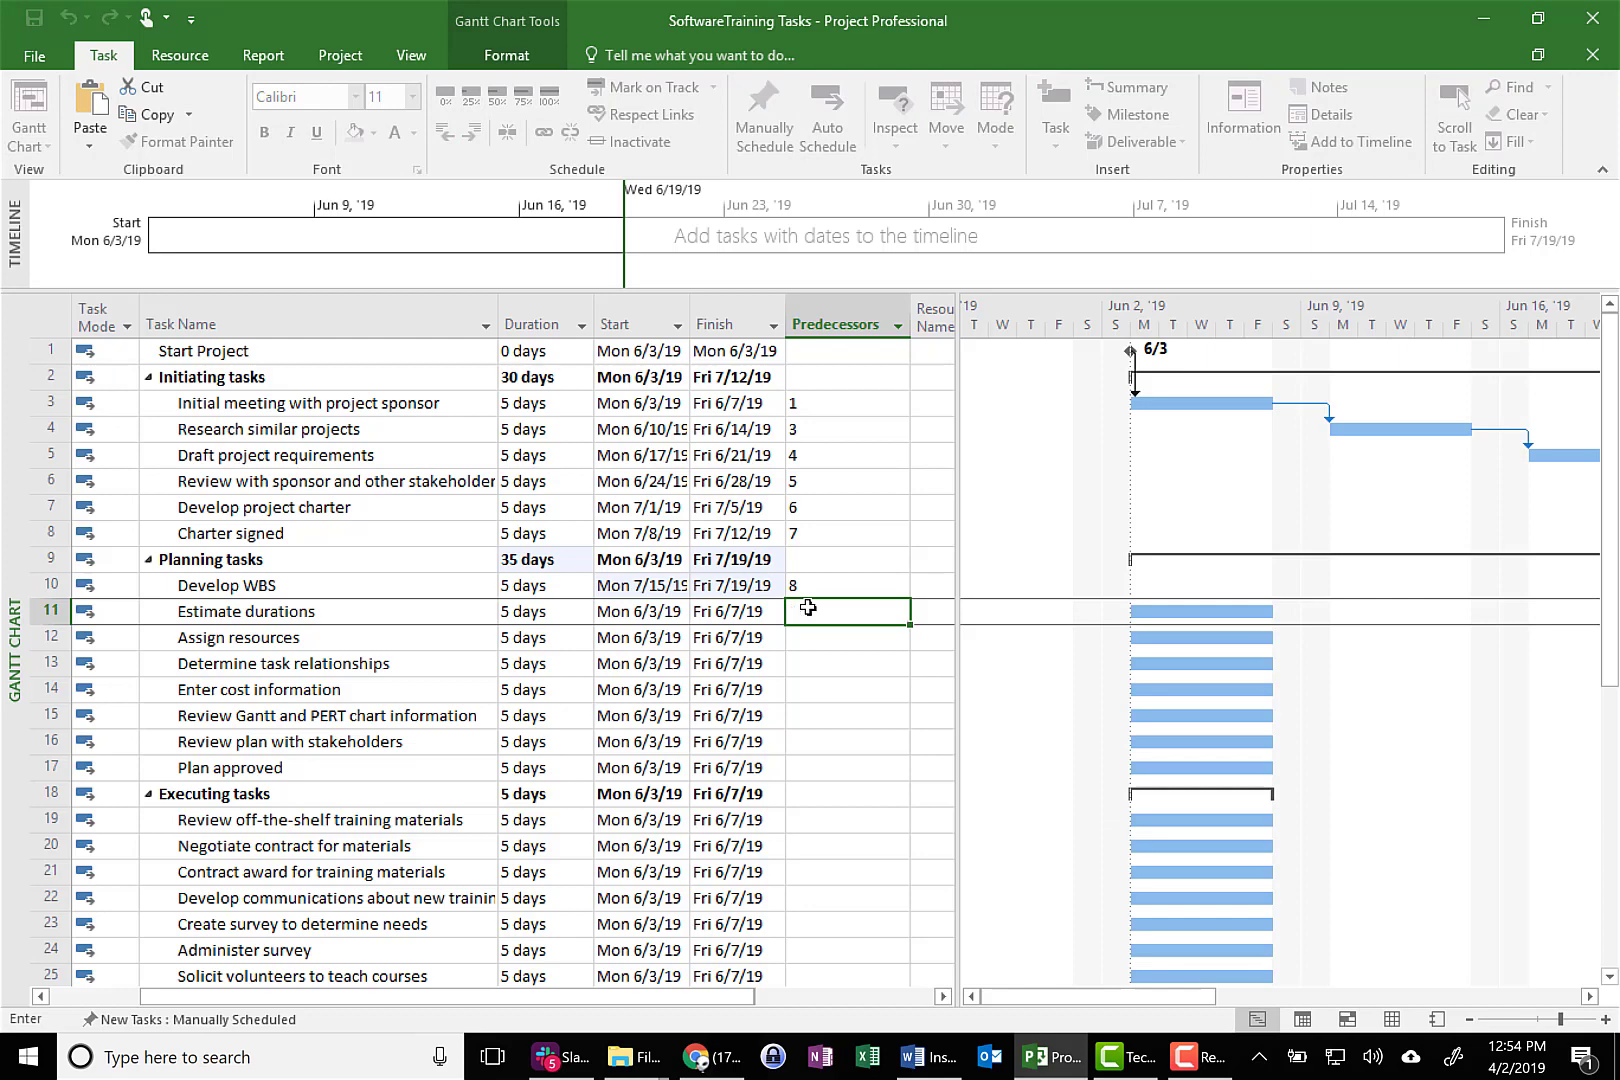
text(0)
key(Return)
text(11)
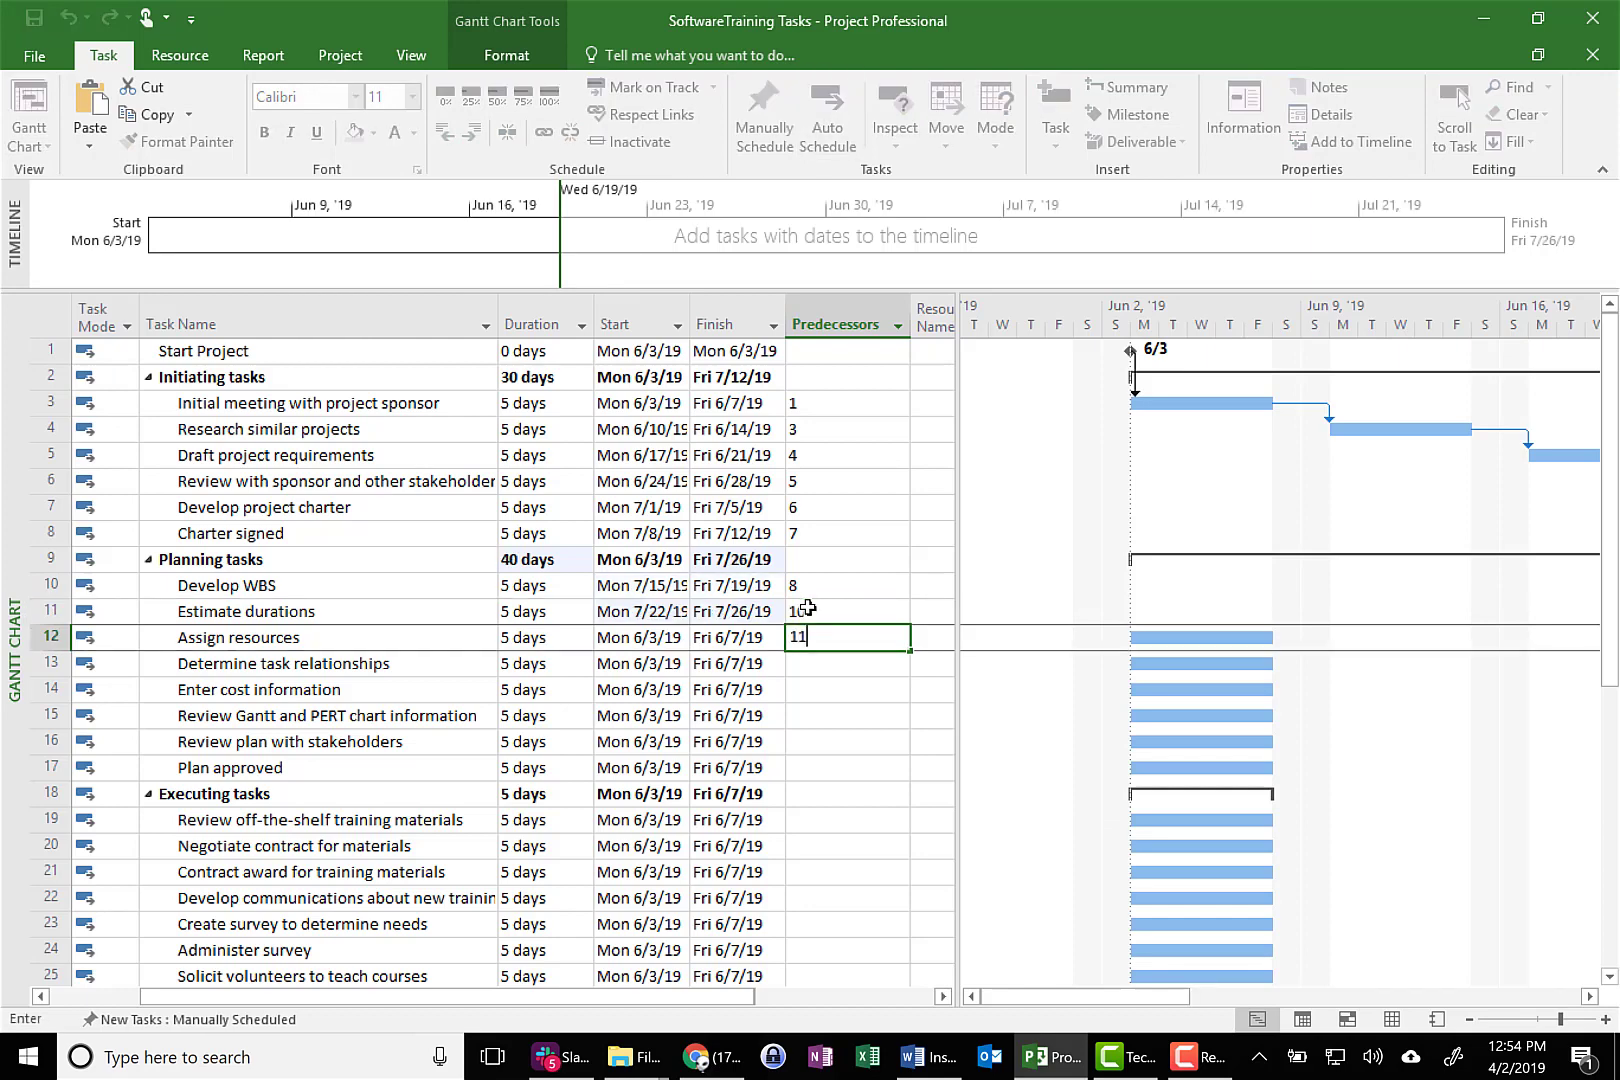
key(Return)
Set task 12 as predecessor of Determine task relationships and task 13 as predecessor of Enter cost information
text(12)
key(Return)
text(1)
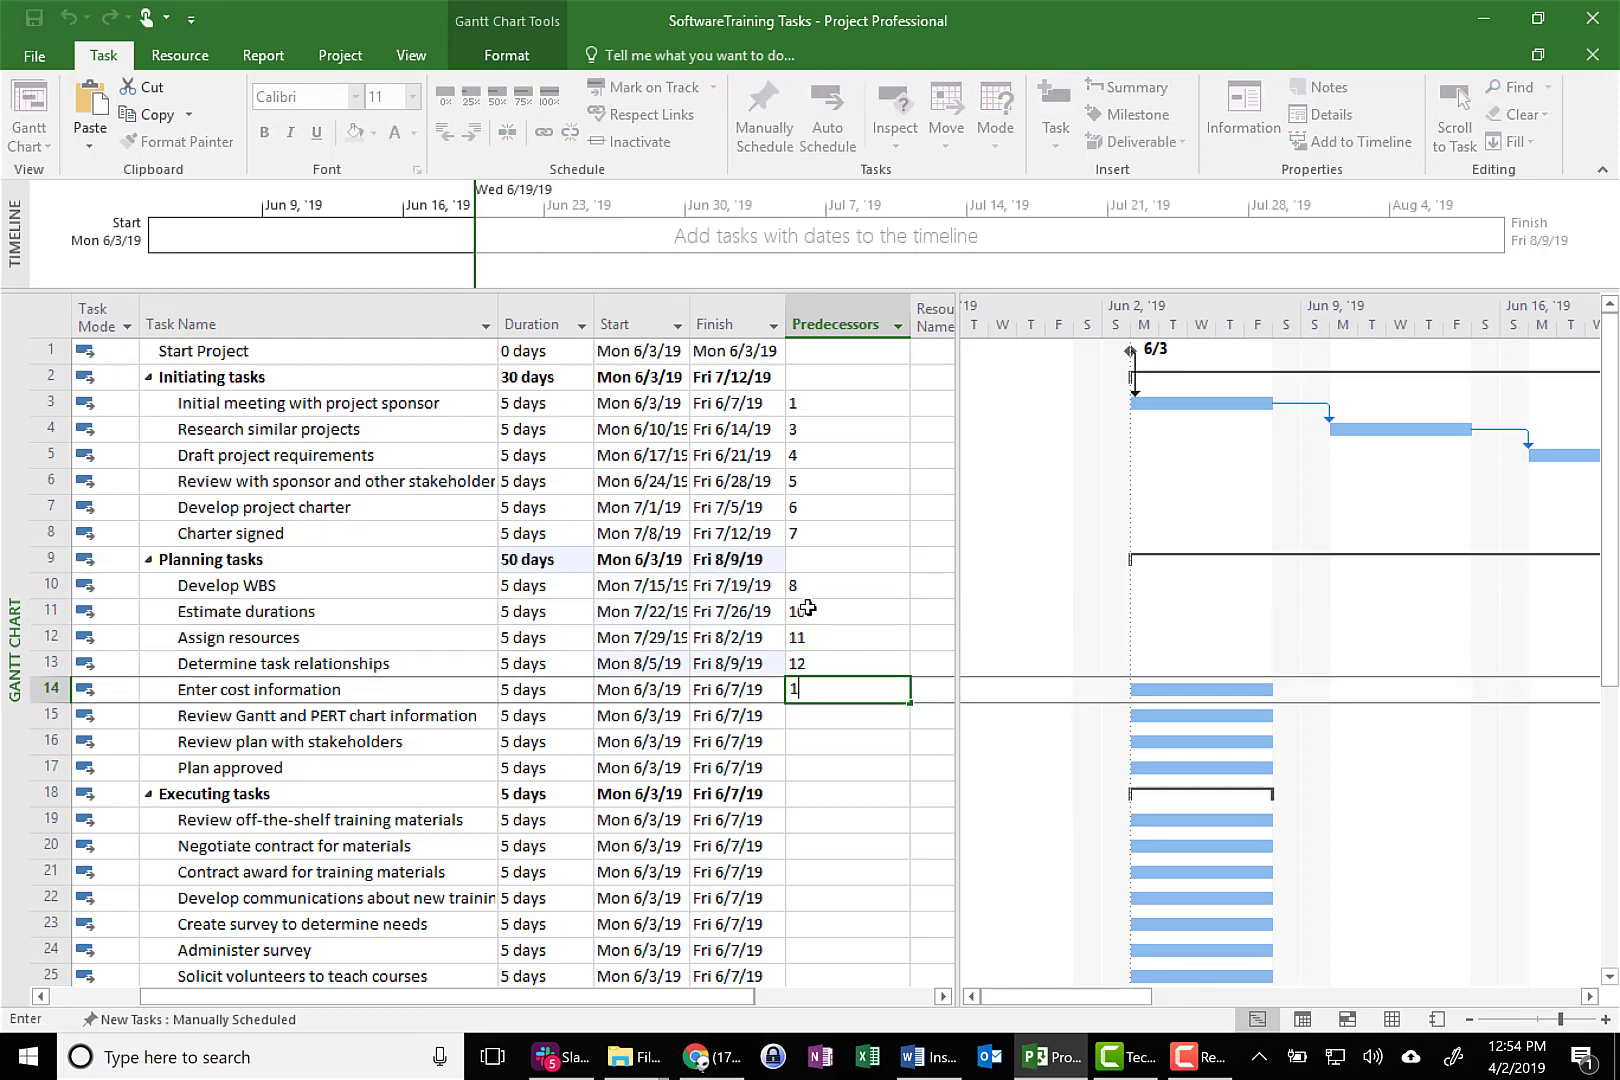
key(Return)
key(Up)
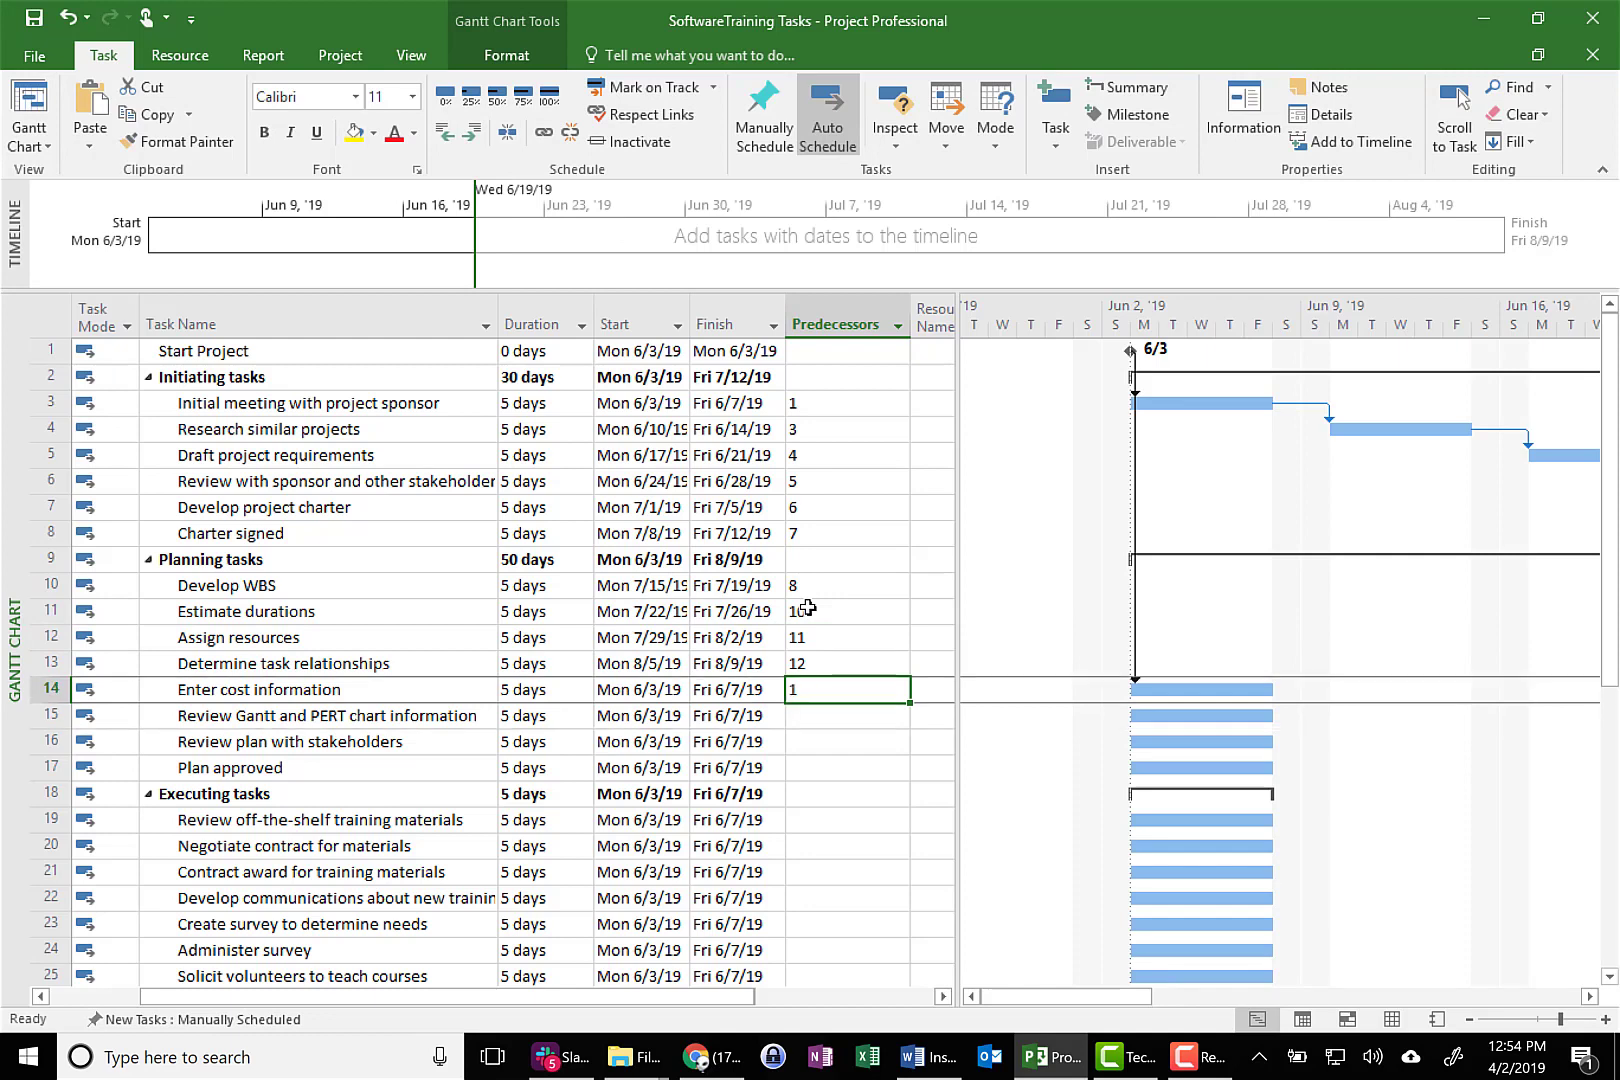
text(13)
key(Return)
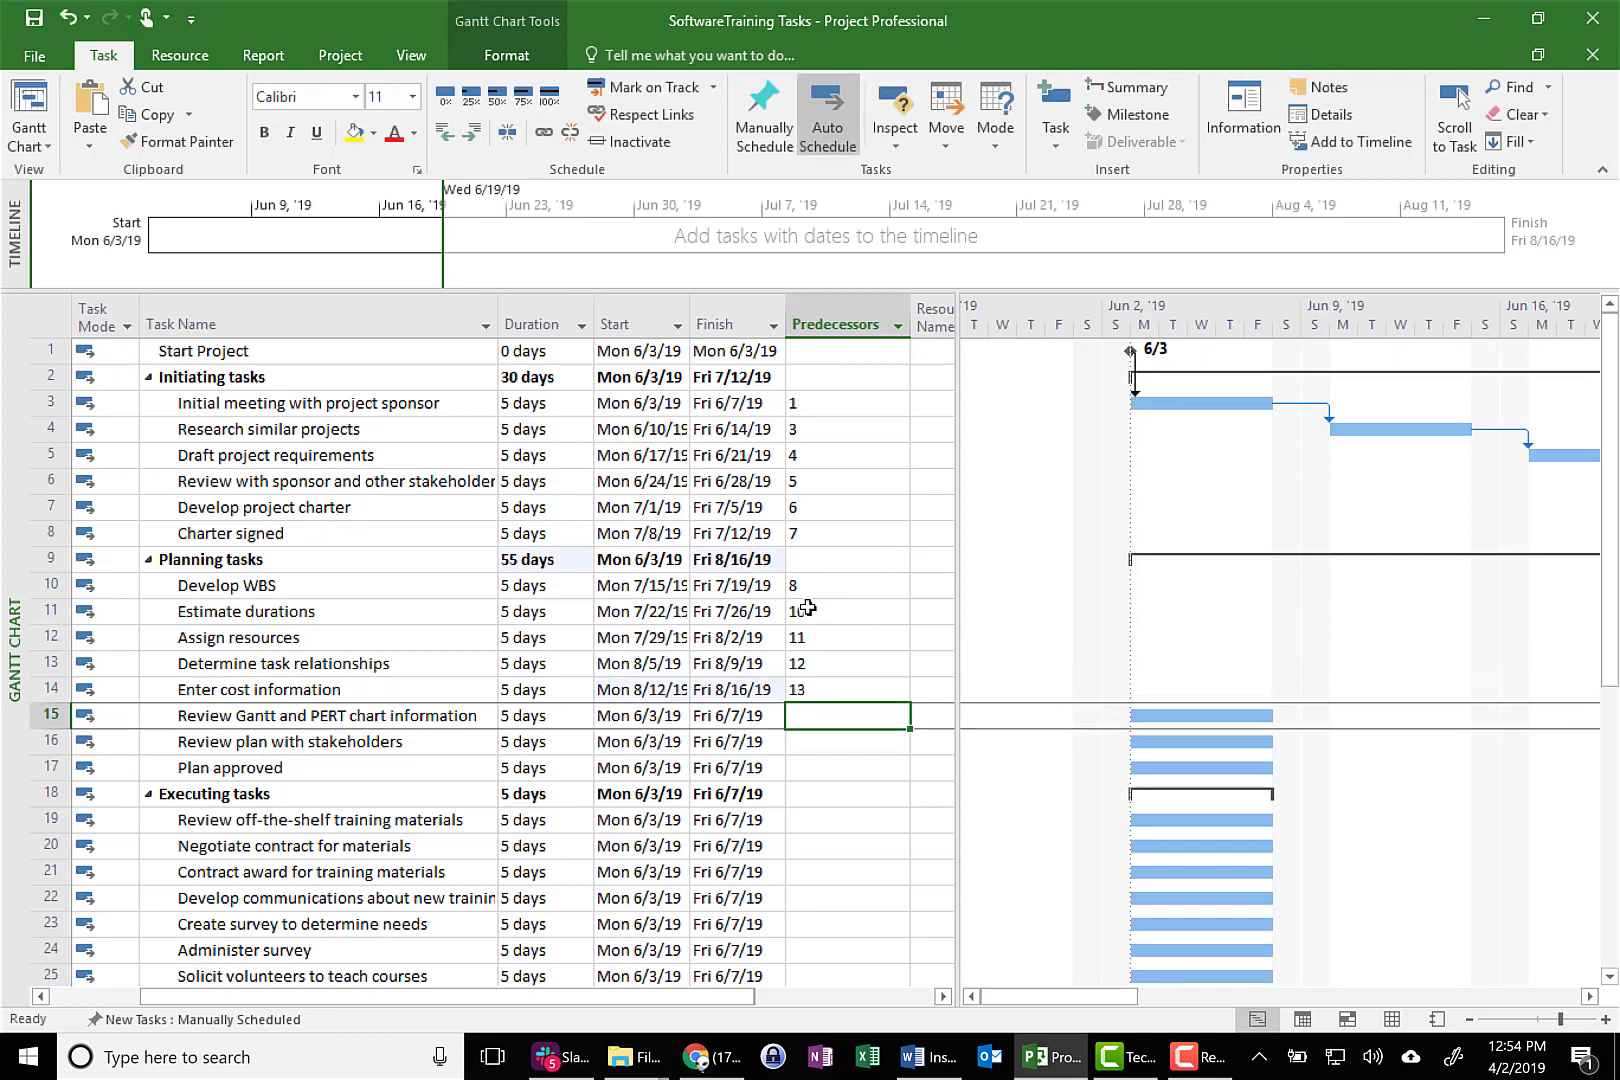
Enter predecessors 14, 15 and 16 for the last Planning tasks, from Review Gantt and PERT chart information through Plan approved
text(14)
key(Return)
text(15)
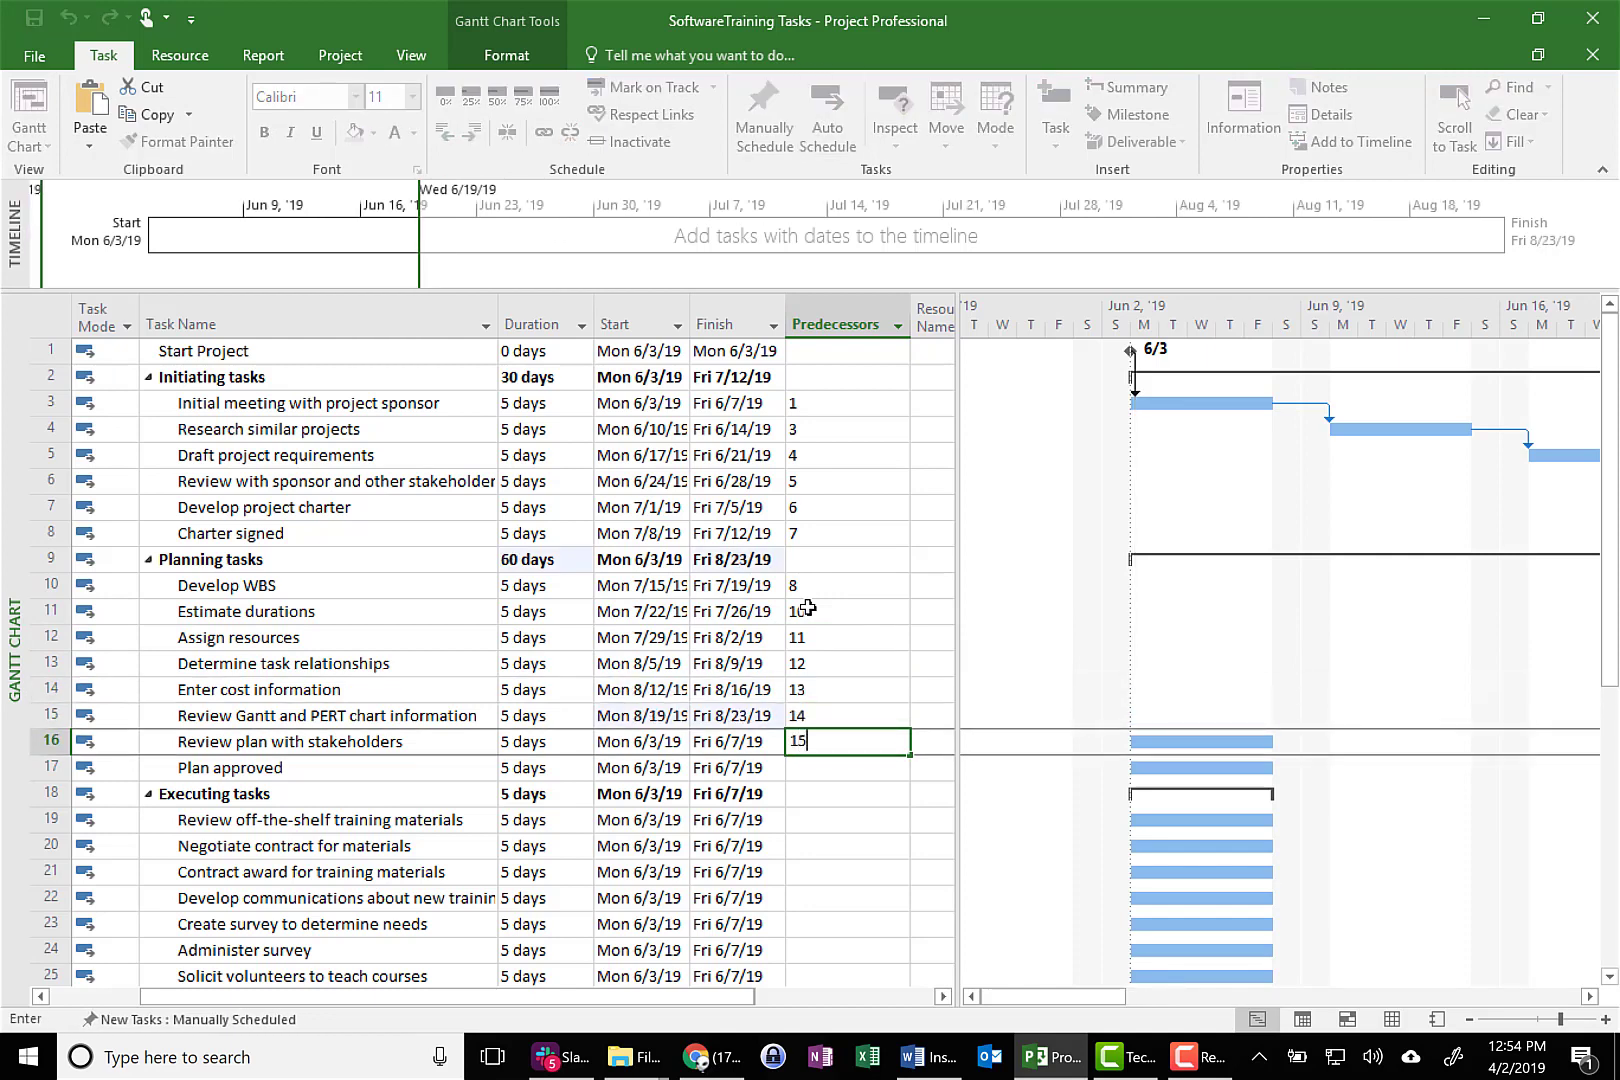
key(Return)
text(16)
key(Return)
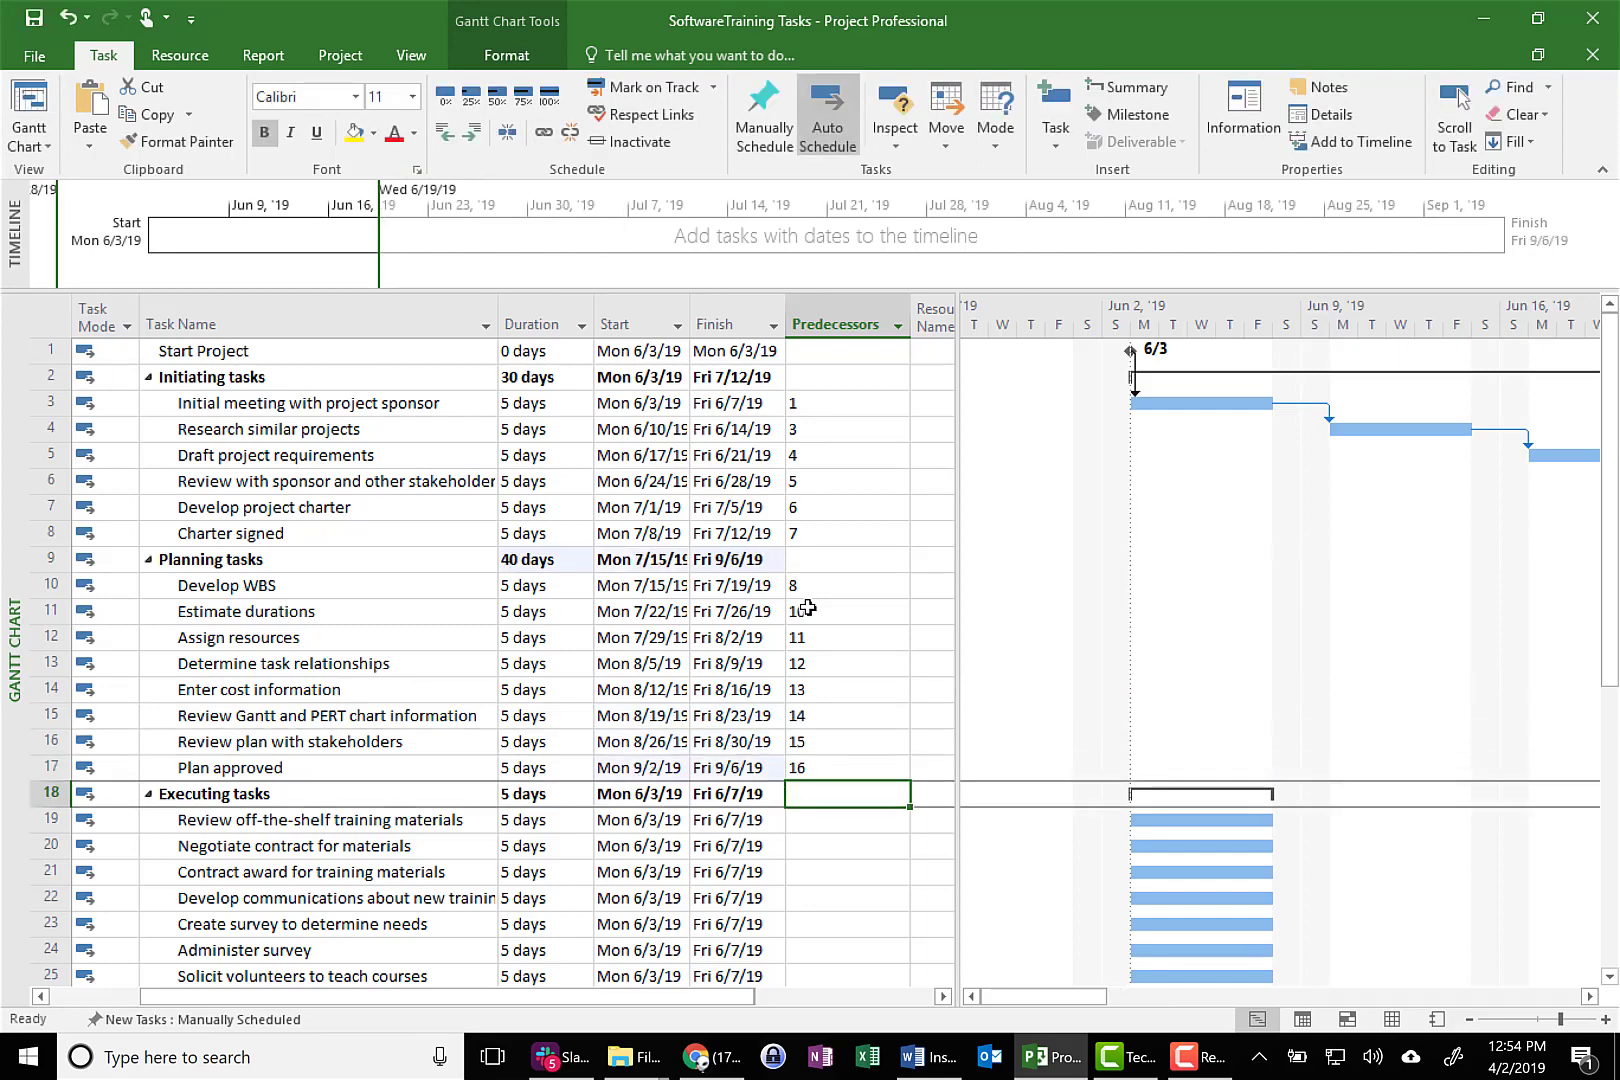
Enter predecessors 17, 19 and 20 for the first Executing tasks, from Review off-the-shelf training materials through Contract award for training materials
key(Down)
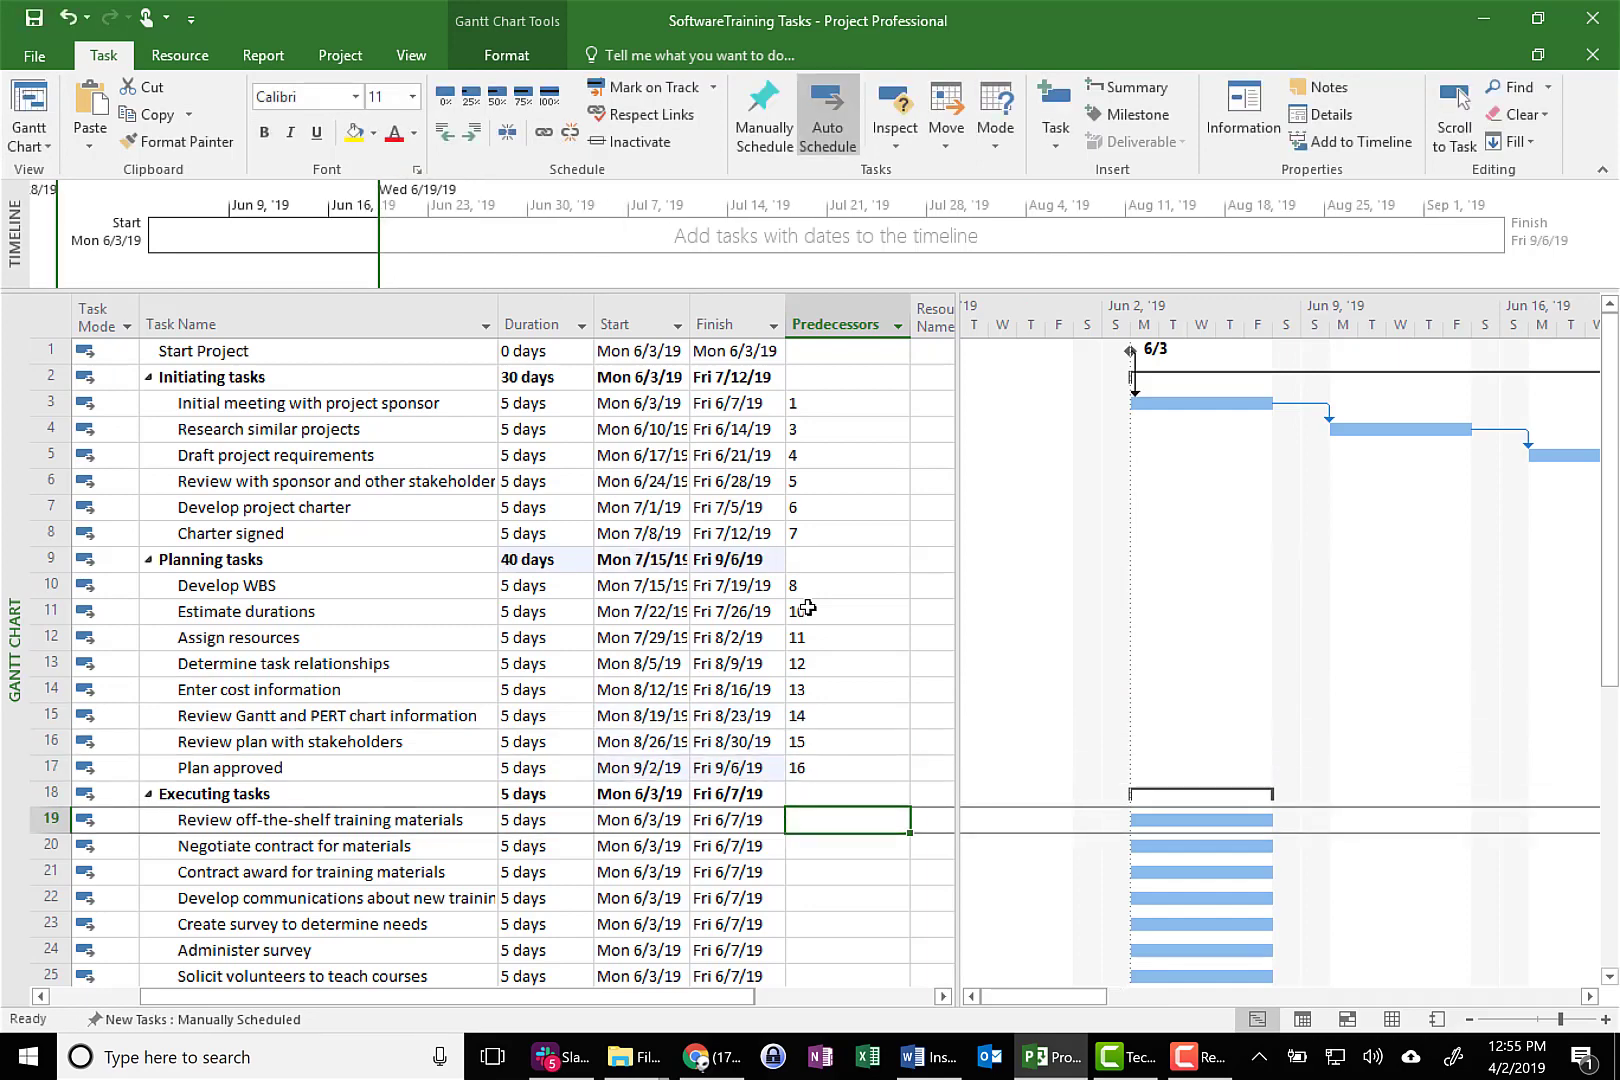
text(17)
key(Return)
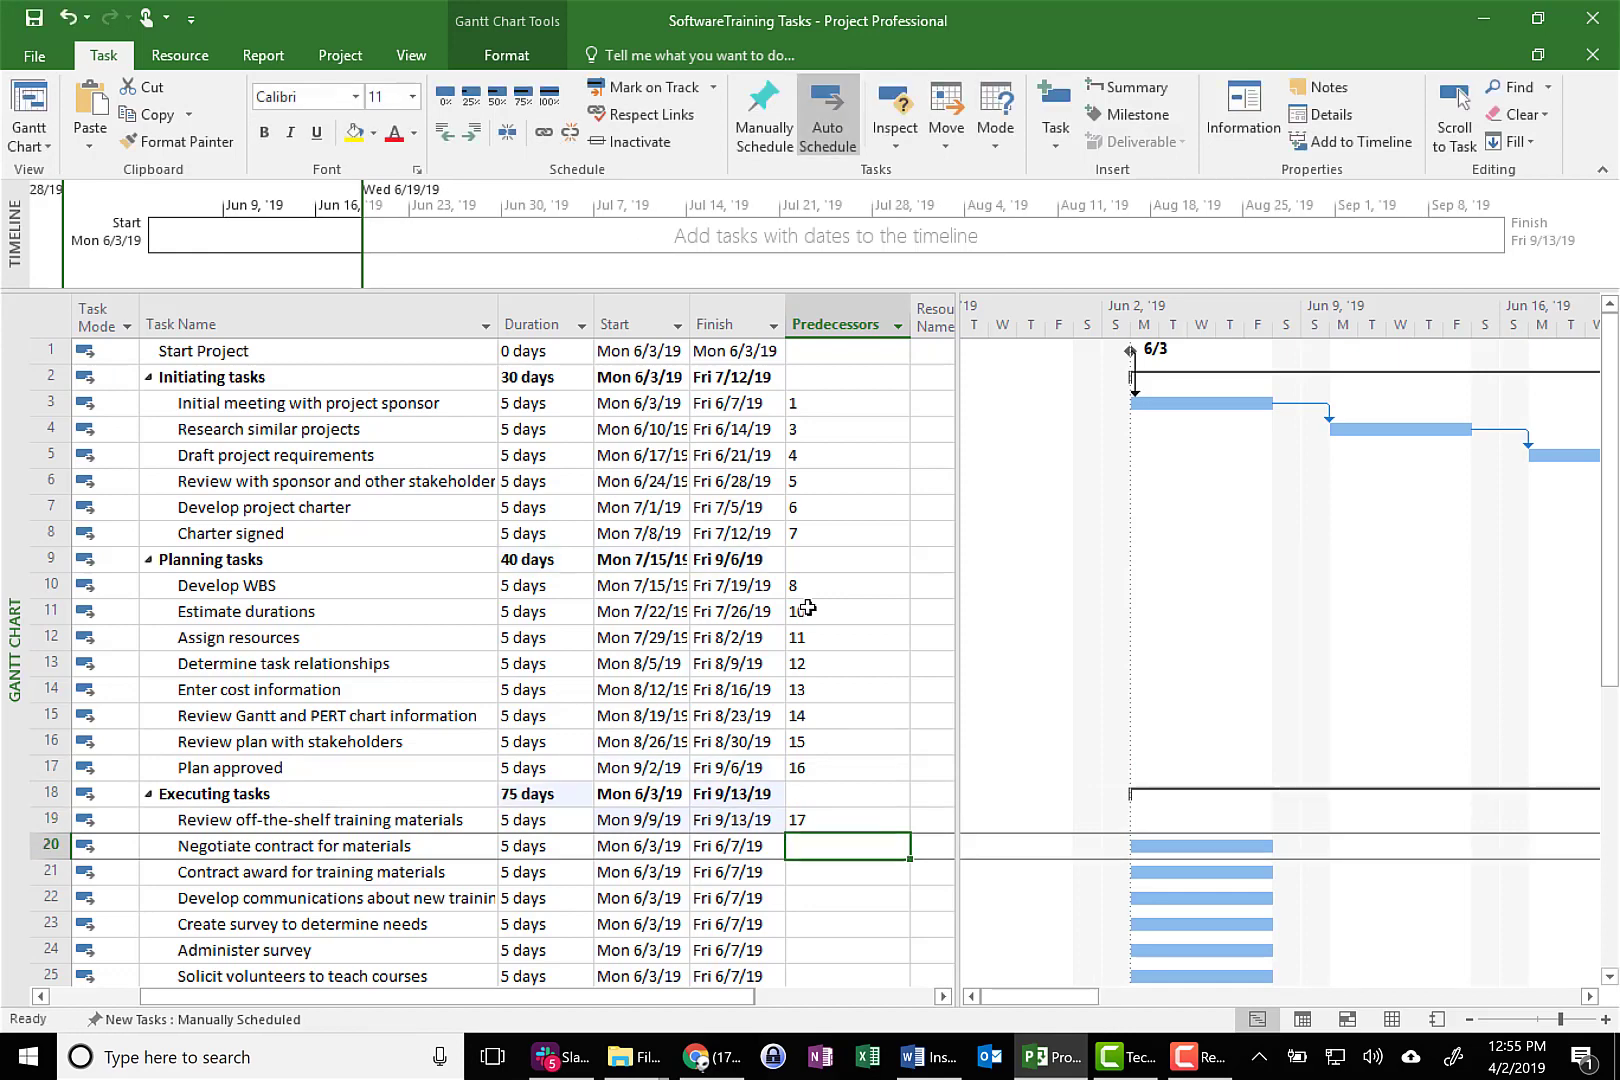
text(19)
key(Return)
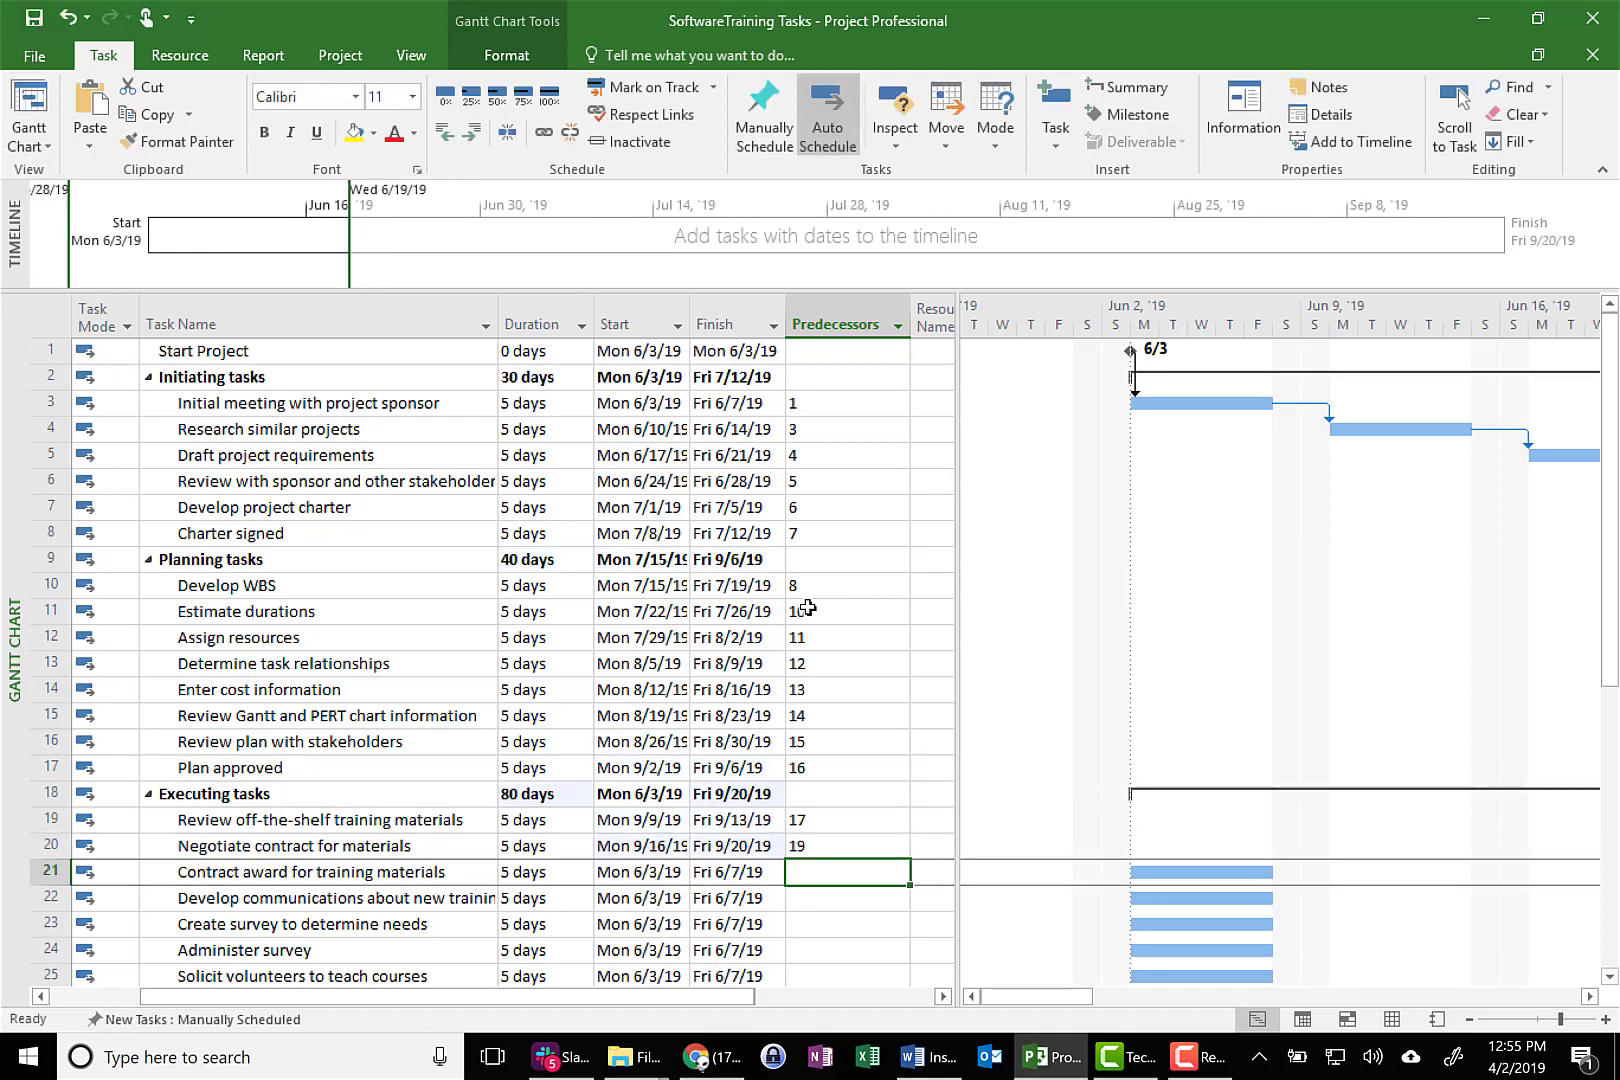
text(20)
key(Return)
Enter predecessors 21, 22 and 23 for the communications task in row 22, Create survey to determine needs and Administer survey
text(21)
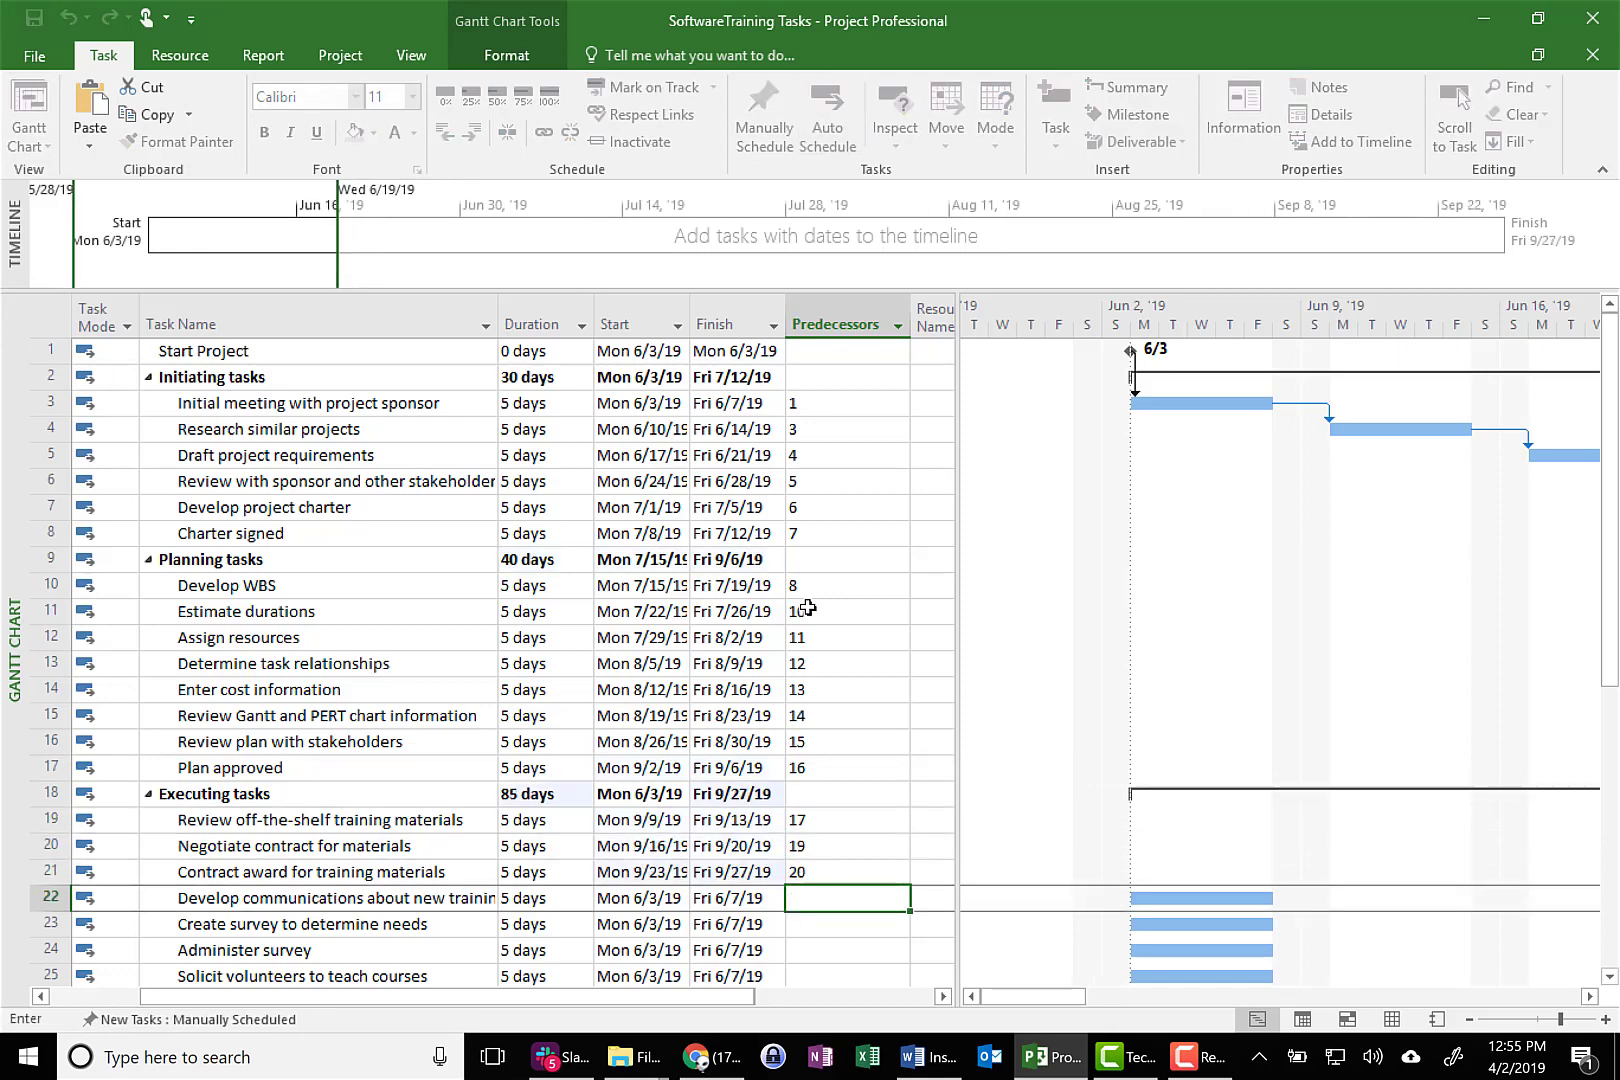
key(Return)
text(22)
key(Return)
text(23)
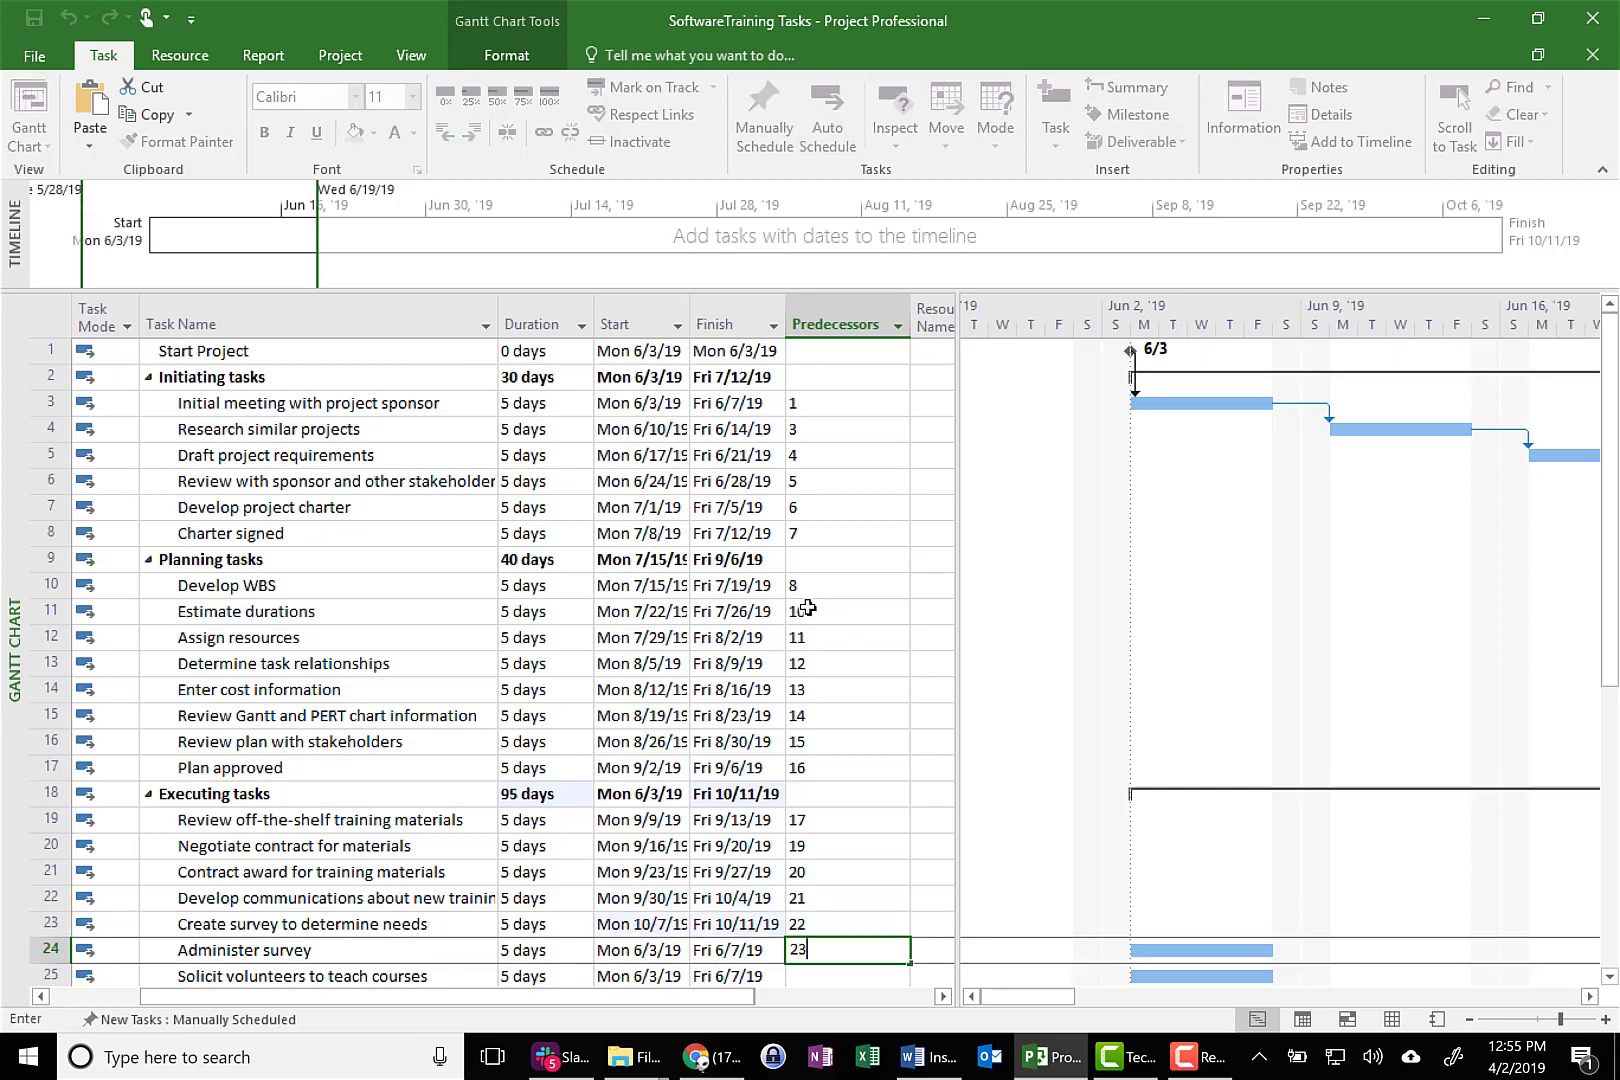
key(Return)
Enter predecessors 24, 25 and 26 for Solicit volunteers to teach courses, Develop list of preferred instructors and the facilities coordination task
text(24)
key(Return)
text(2)
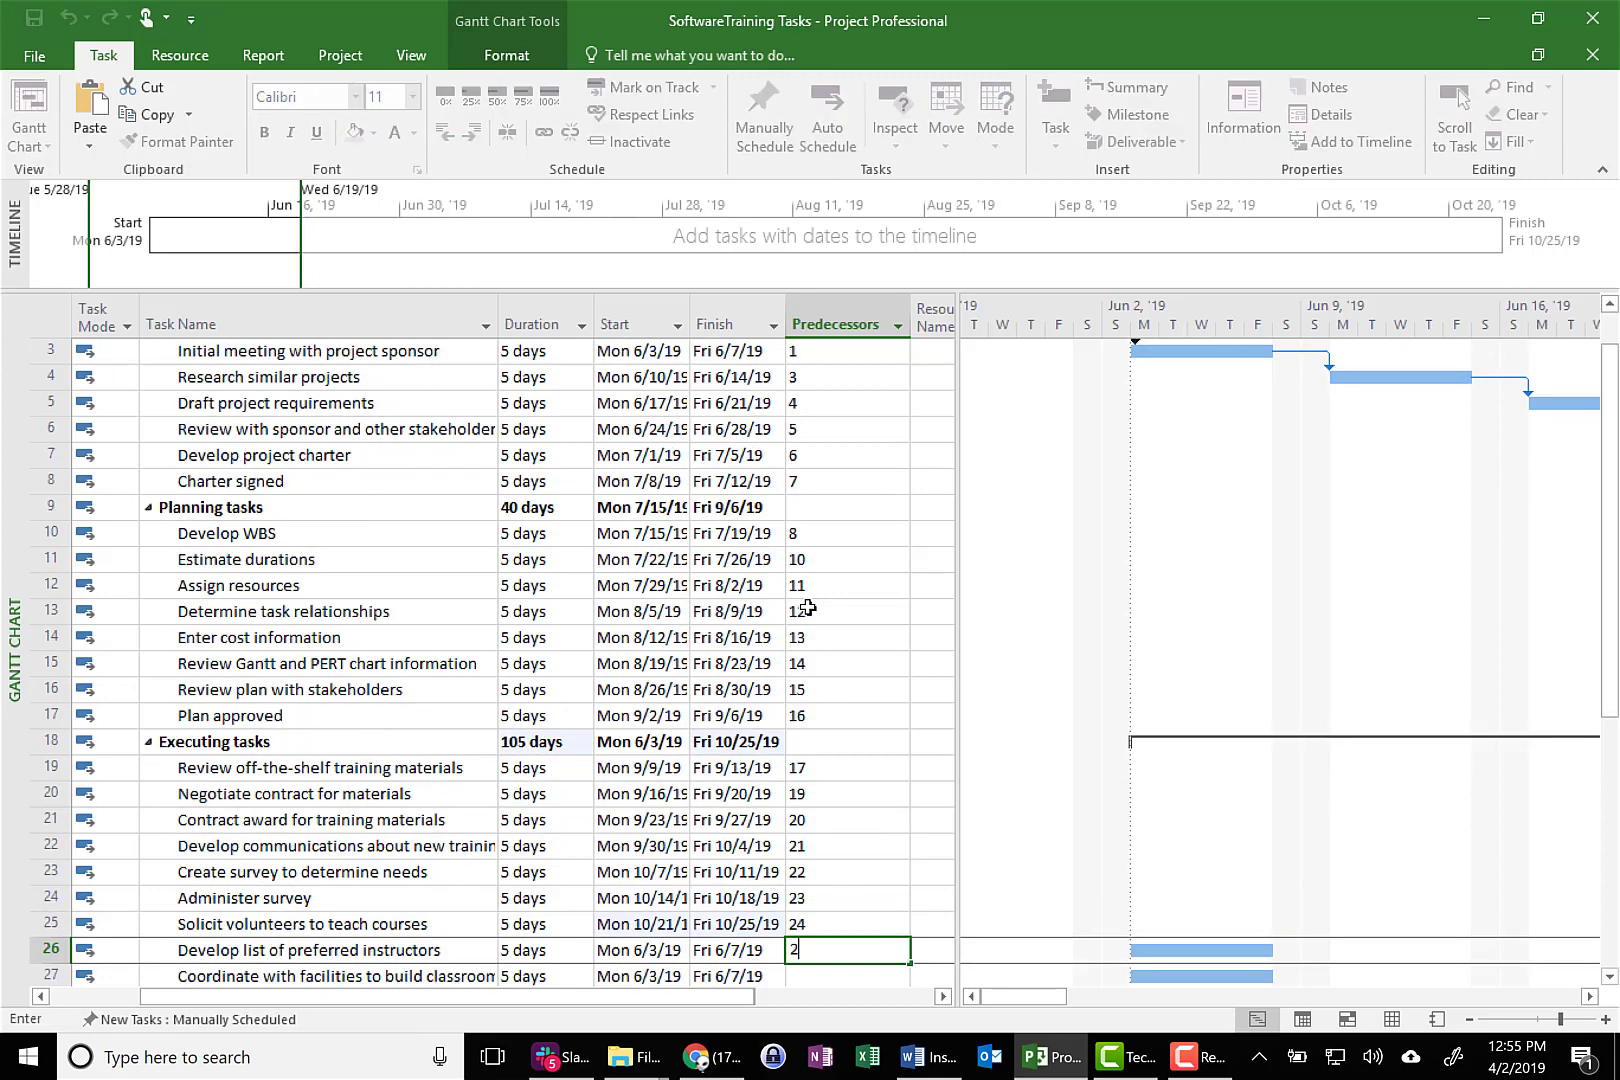
text(5)
key(Return)
text(26)
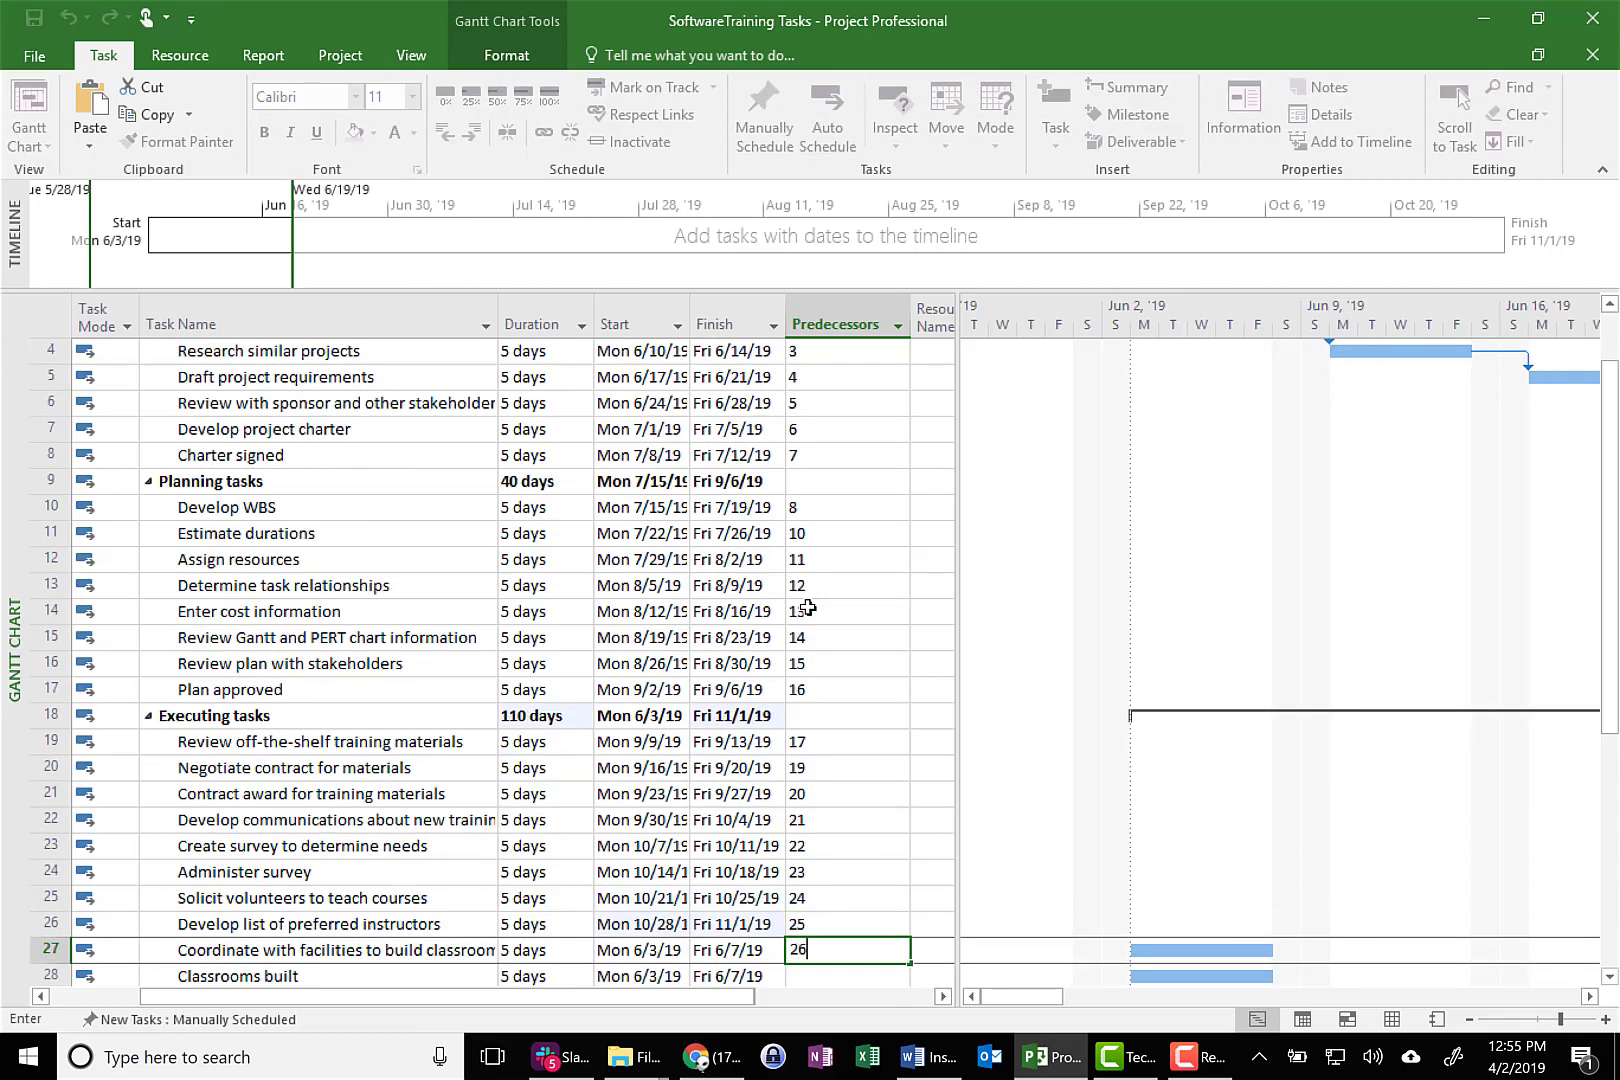
key(Return)
Set task 27 as predecessor of Classrooms built and task 28 as predecessor of Schedule courses
text(2)
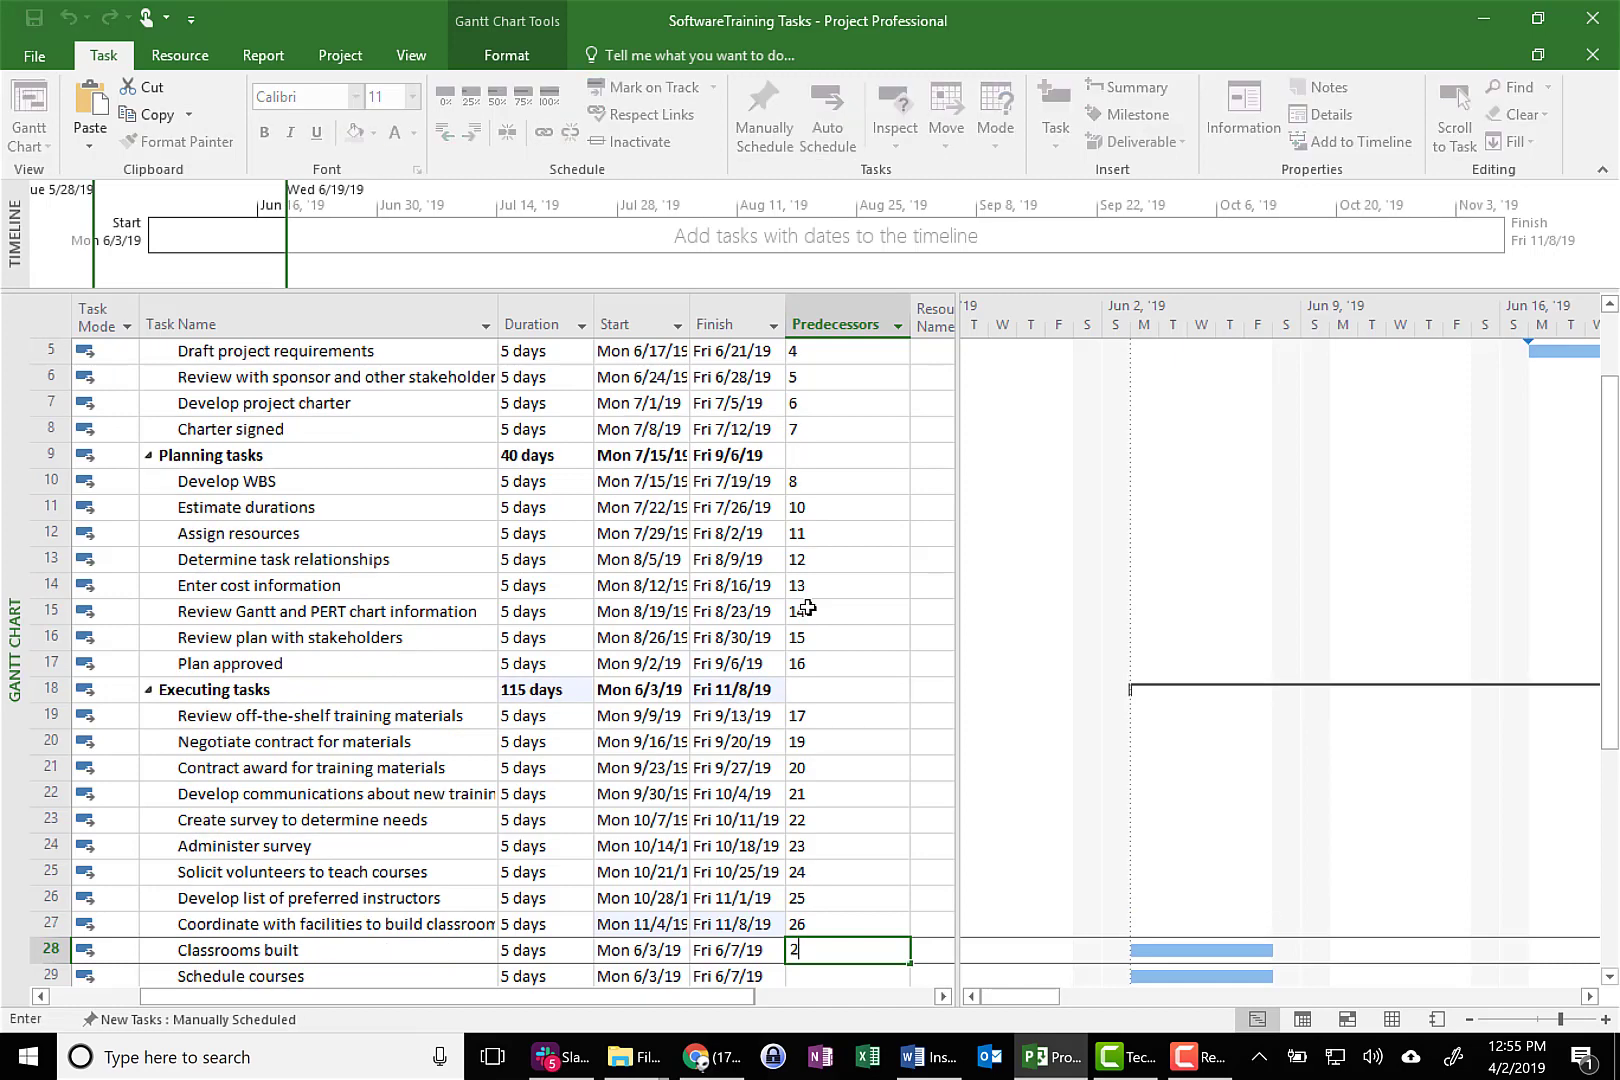
text(7)
key(Return)
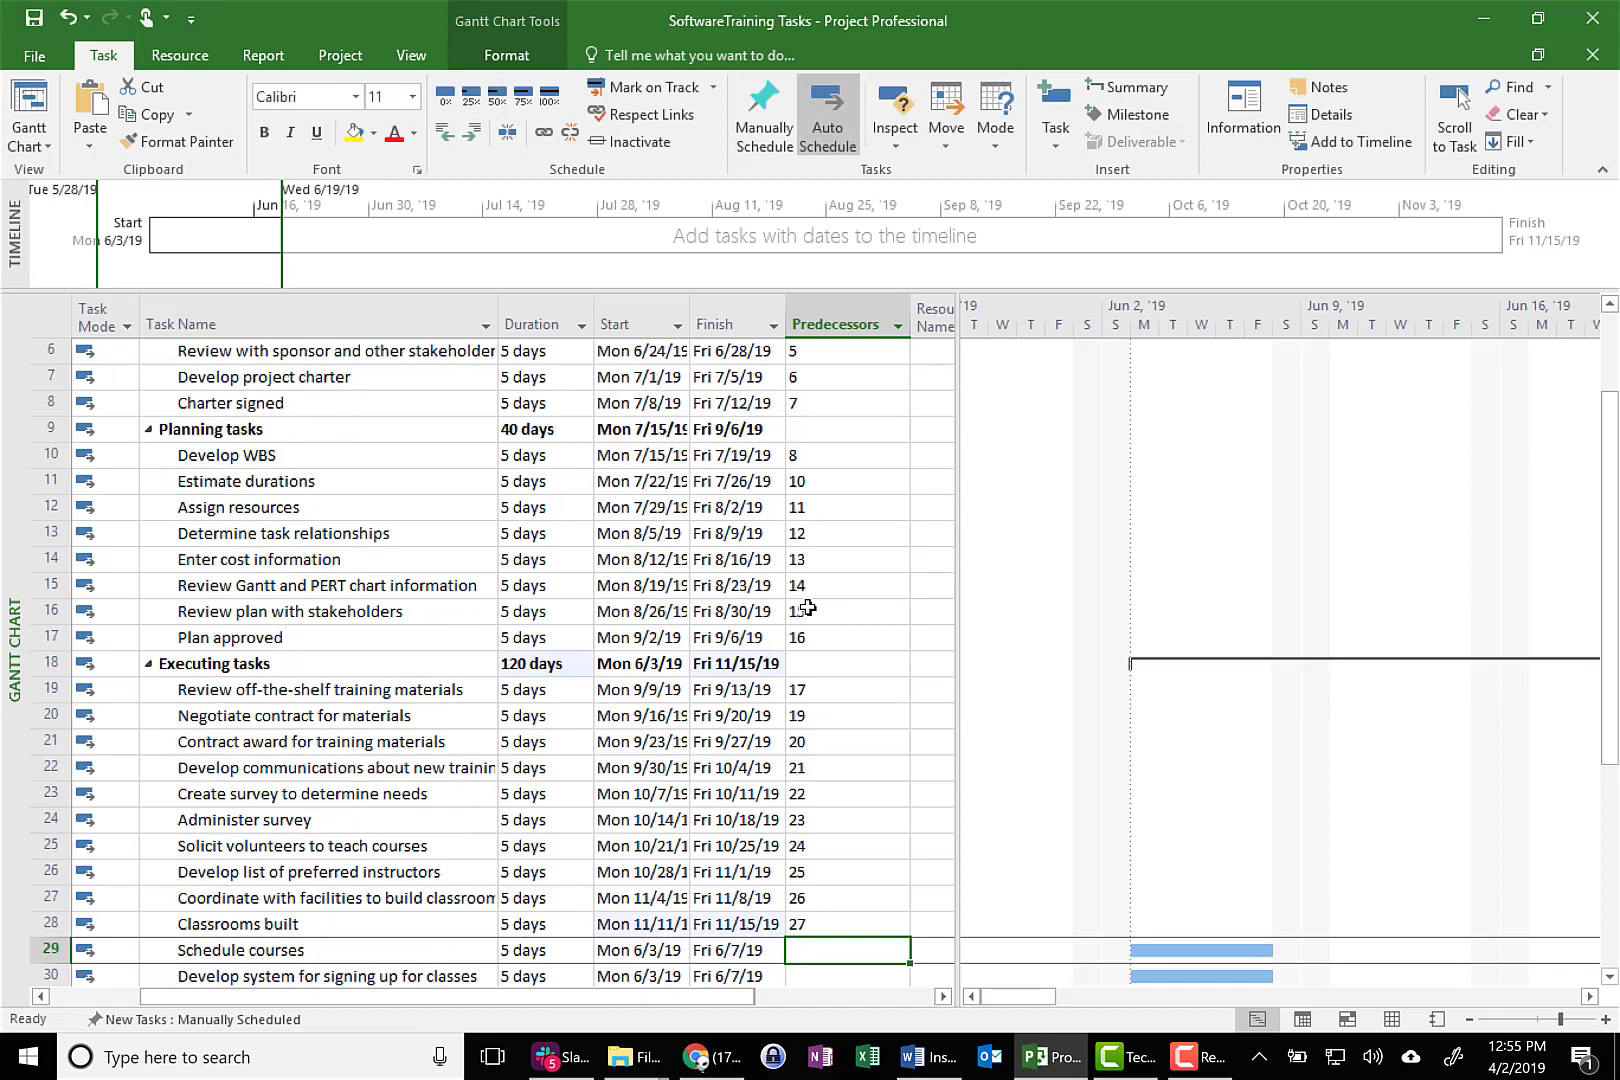
text(2)
text(28)
key(Return)
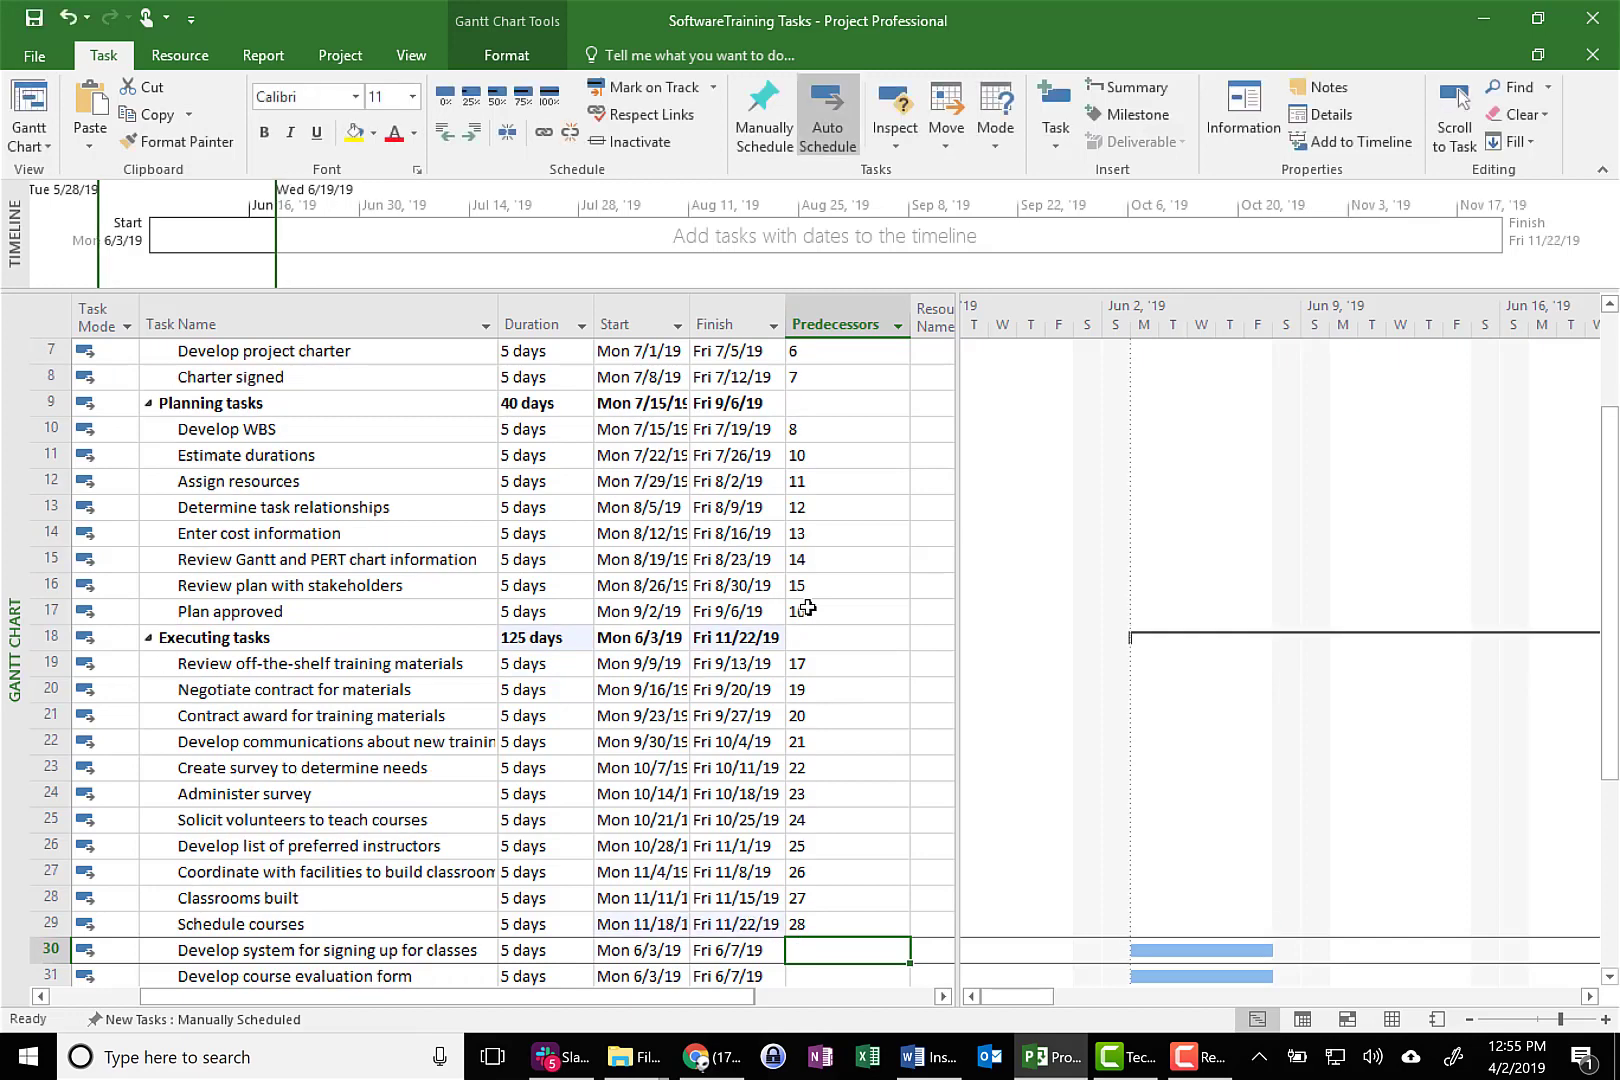
Enter predecessor 29 for Develop system for signing up for classes and predecessor 30 for Develop course evaluation form
text(1)
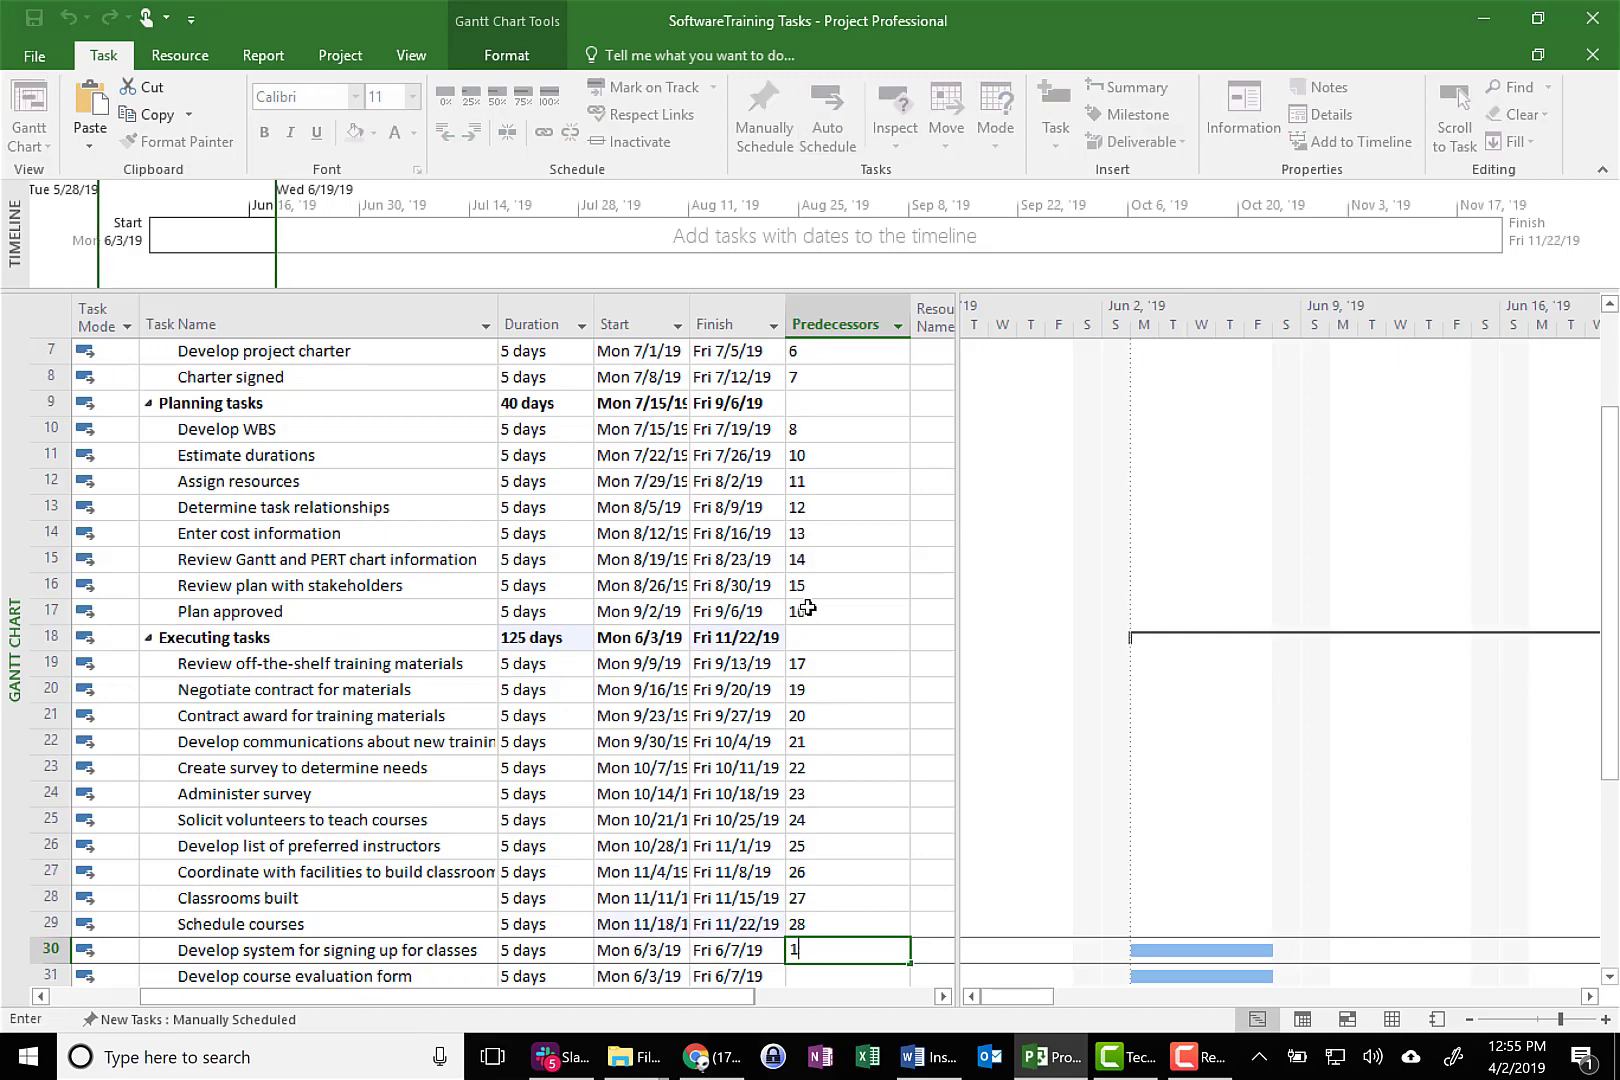
text(9)
key(Return)
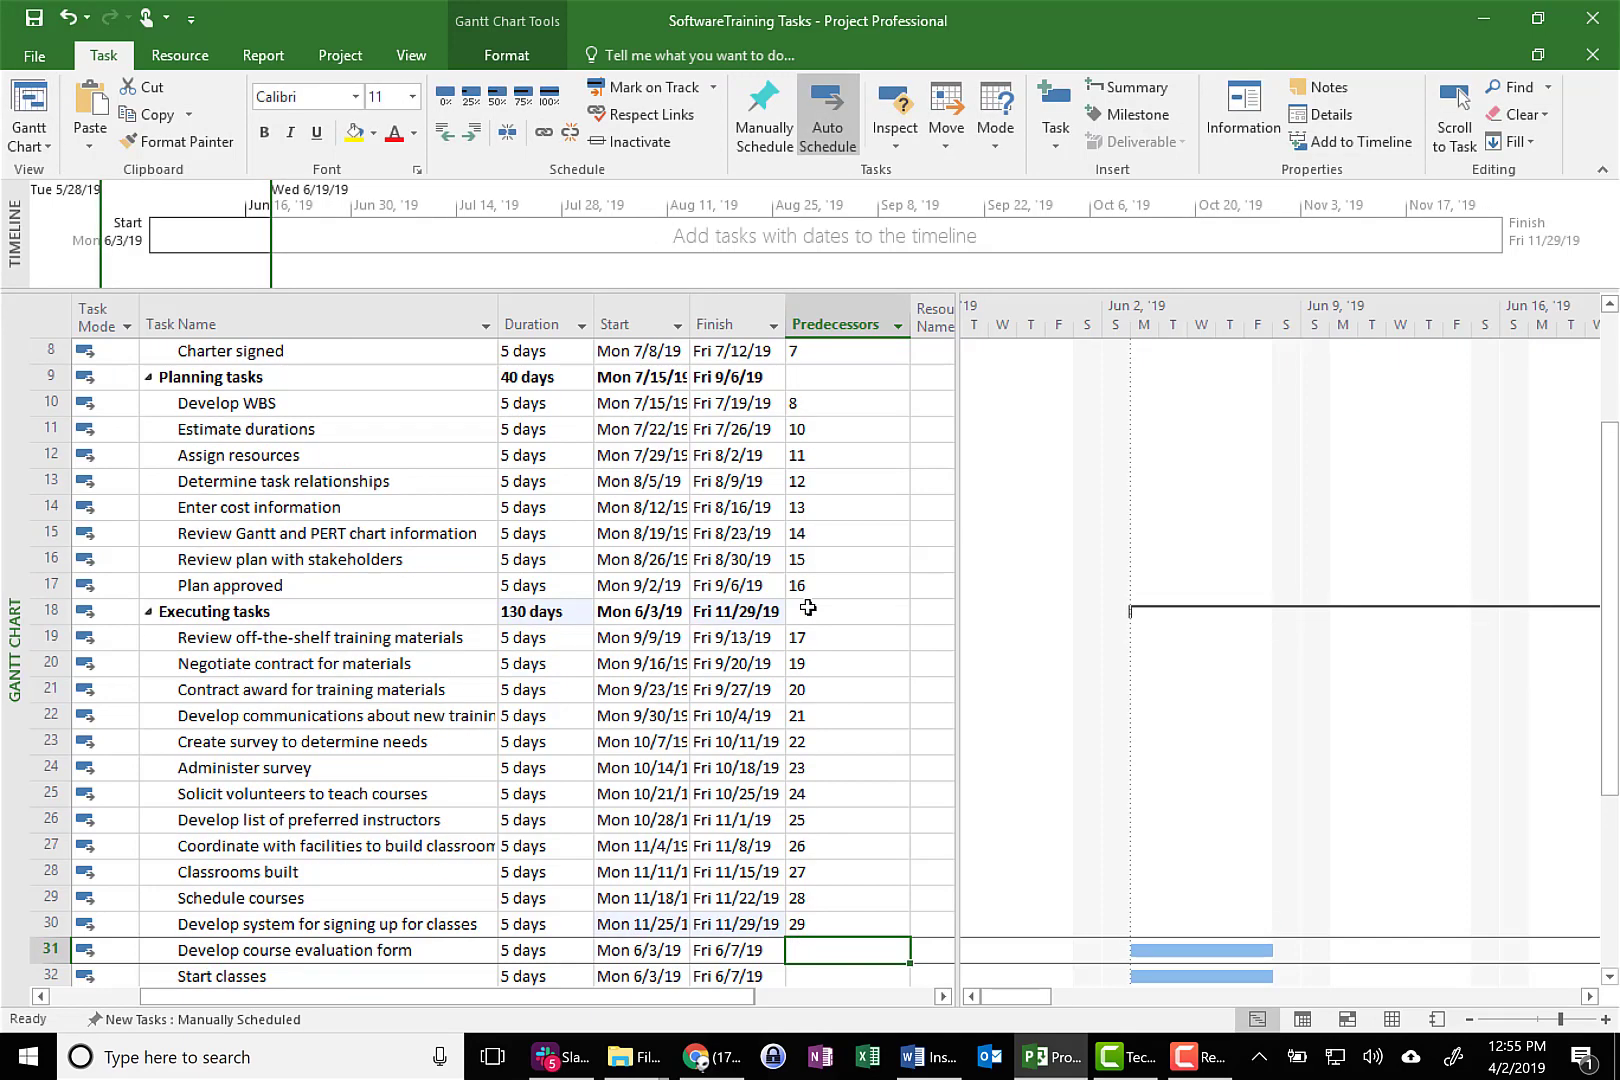
text(30)
key(Return)
text(3)
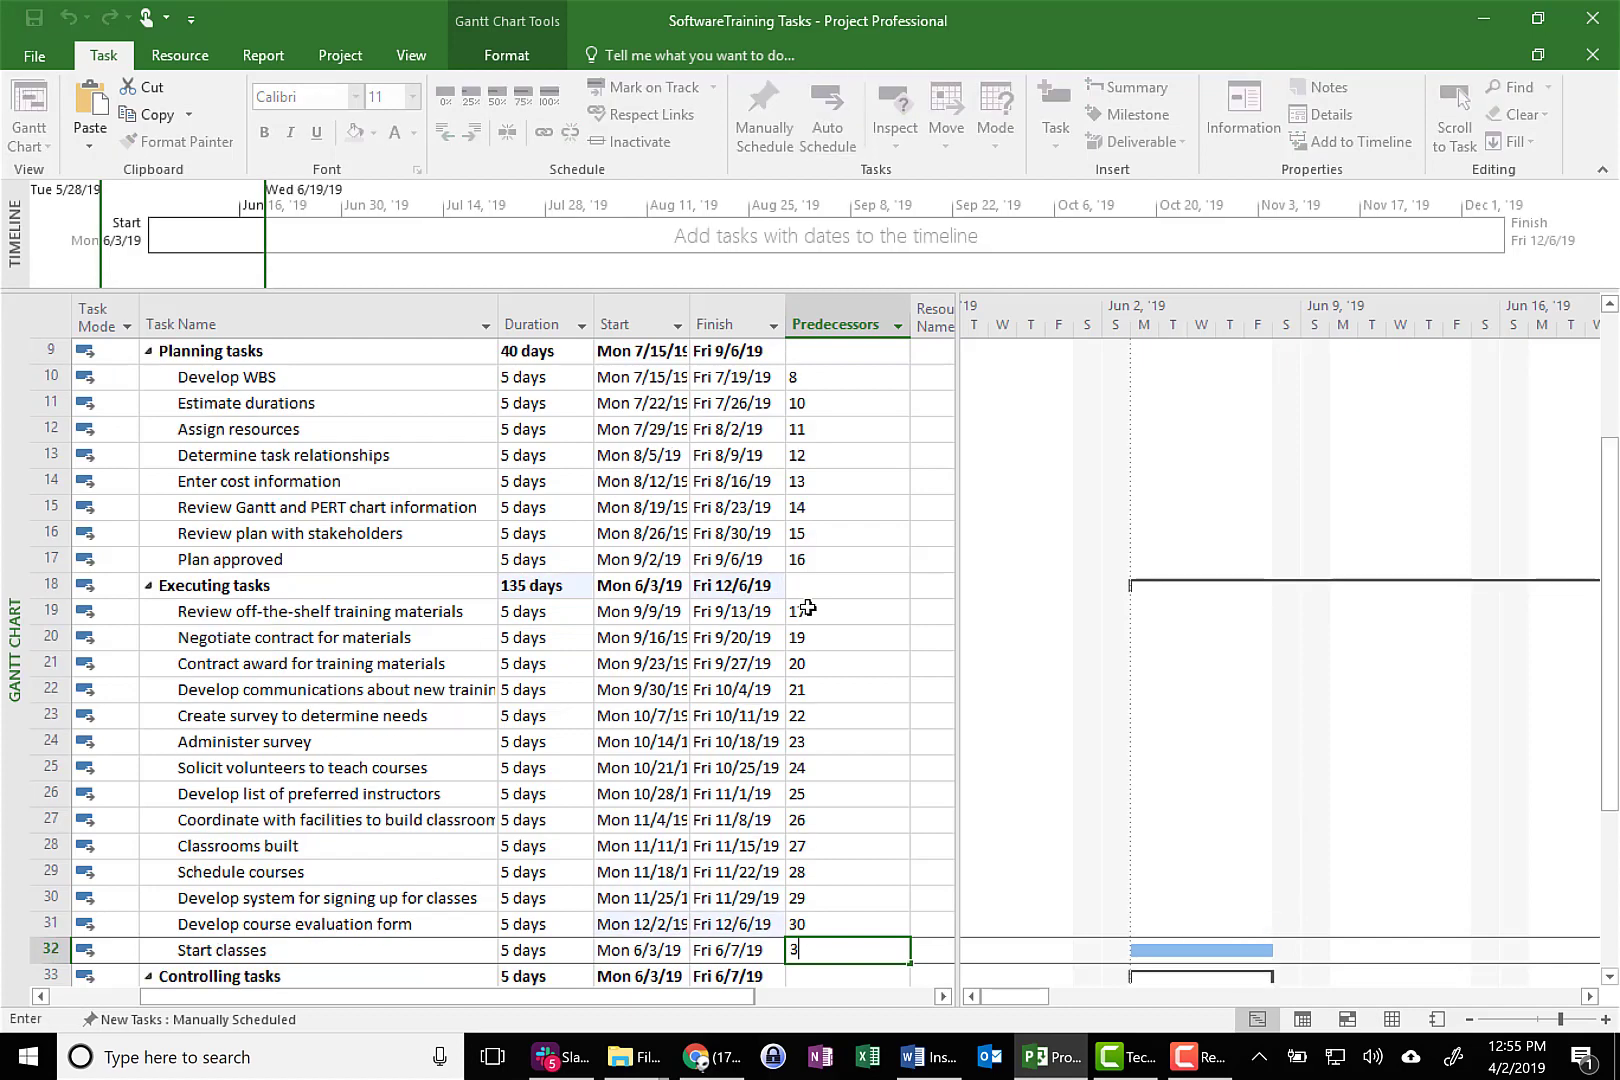
text(3)
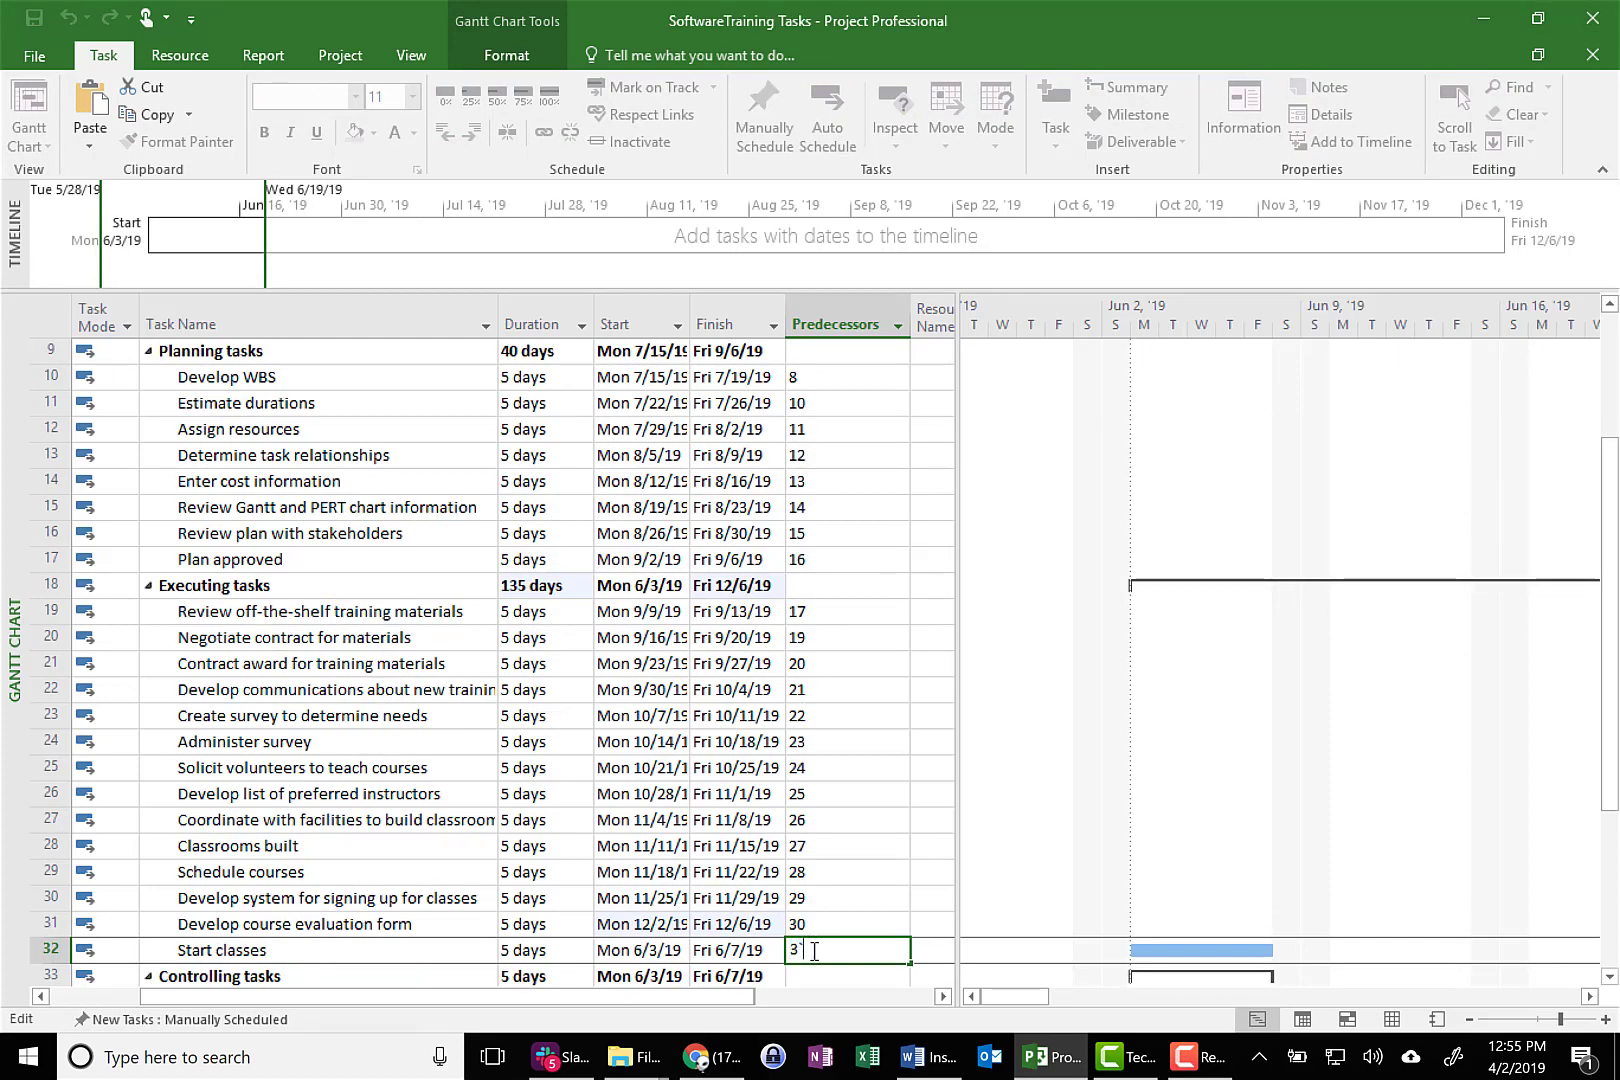
drag(814, 952, 769, 949)
key(BackSpace)
click(839, 900)
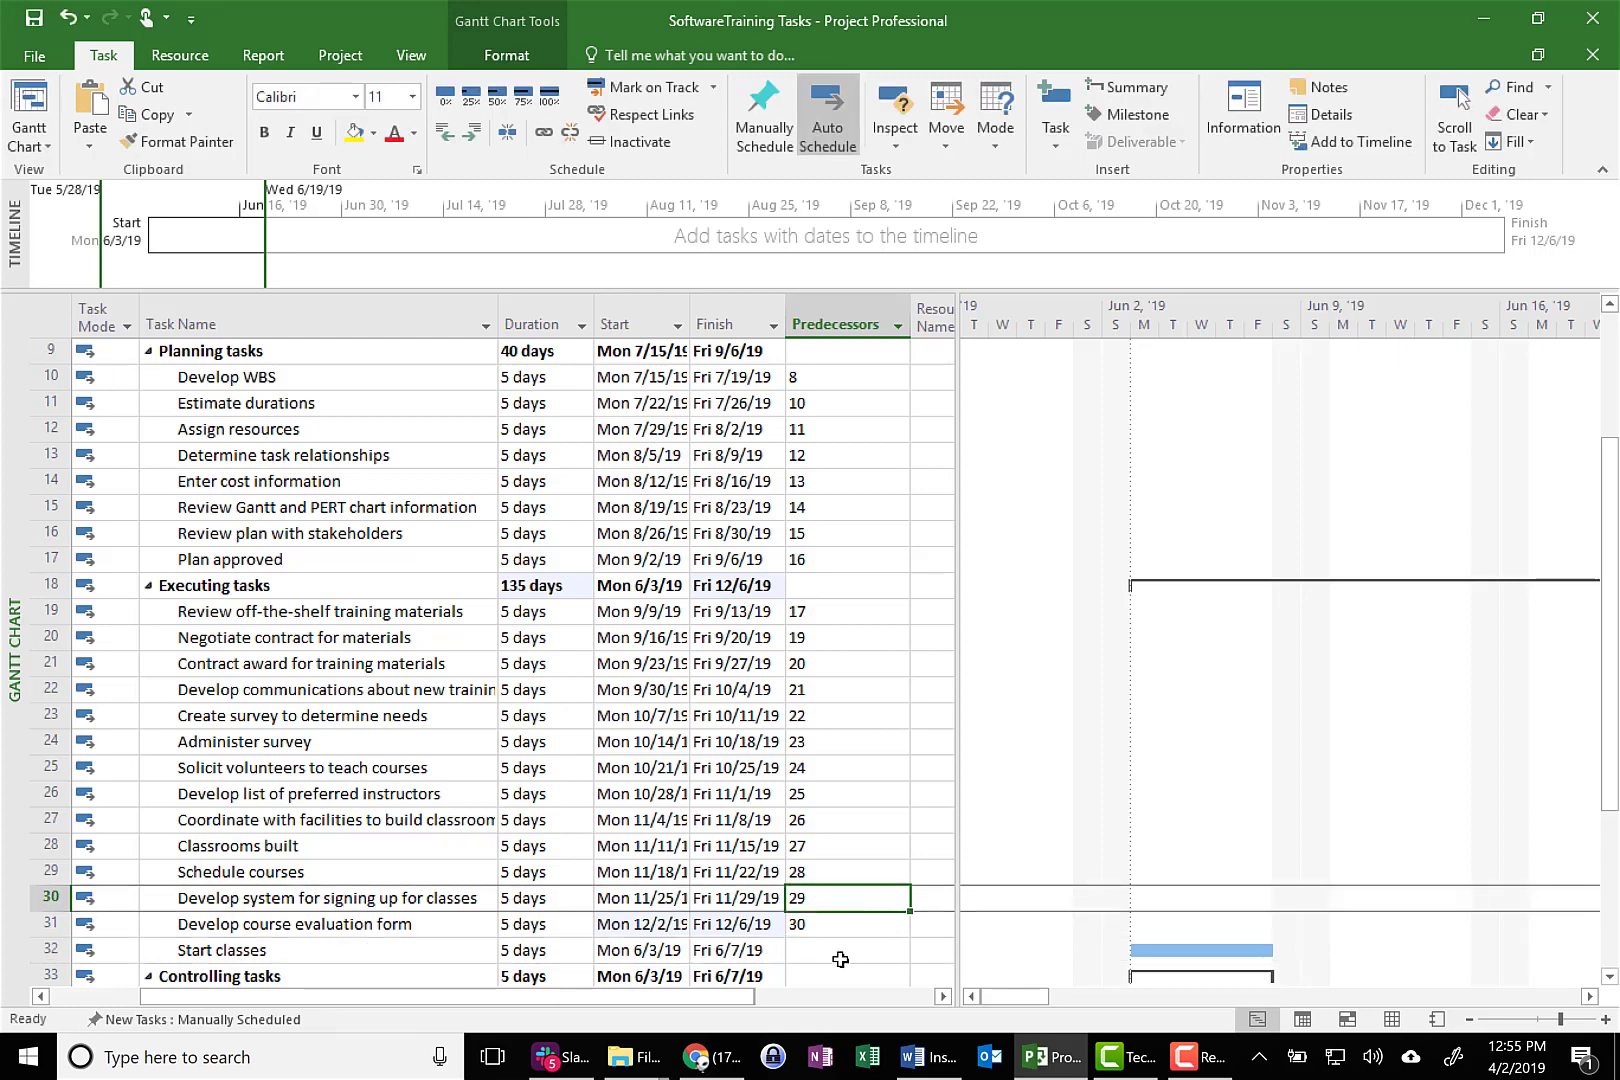
click(840, 952)
Enter predecessors 32, 34, 35 and 36 for the Controlling tasks, from Status report through Adjust plan, if needed
scroll(840, 960, down, 2)
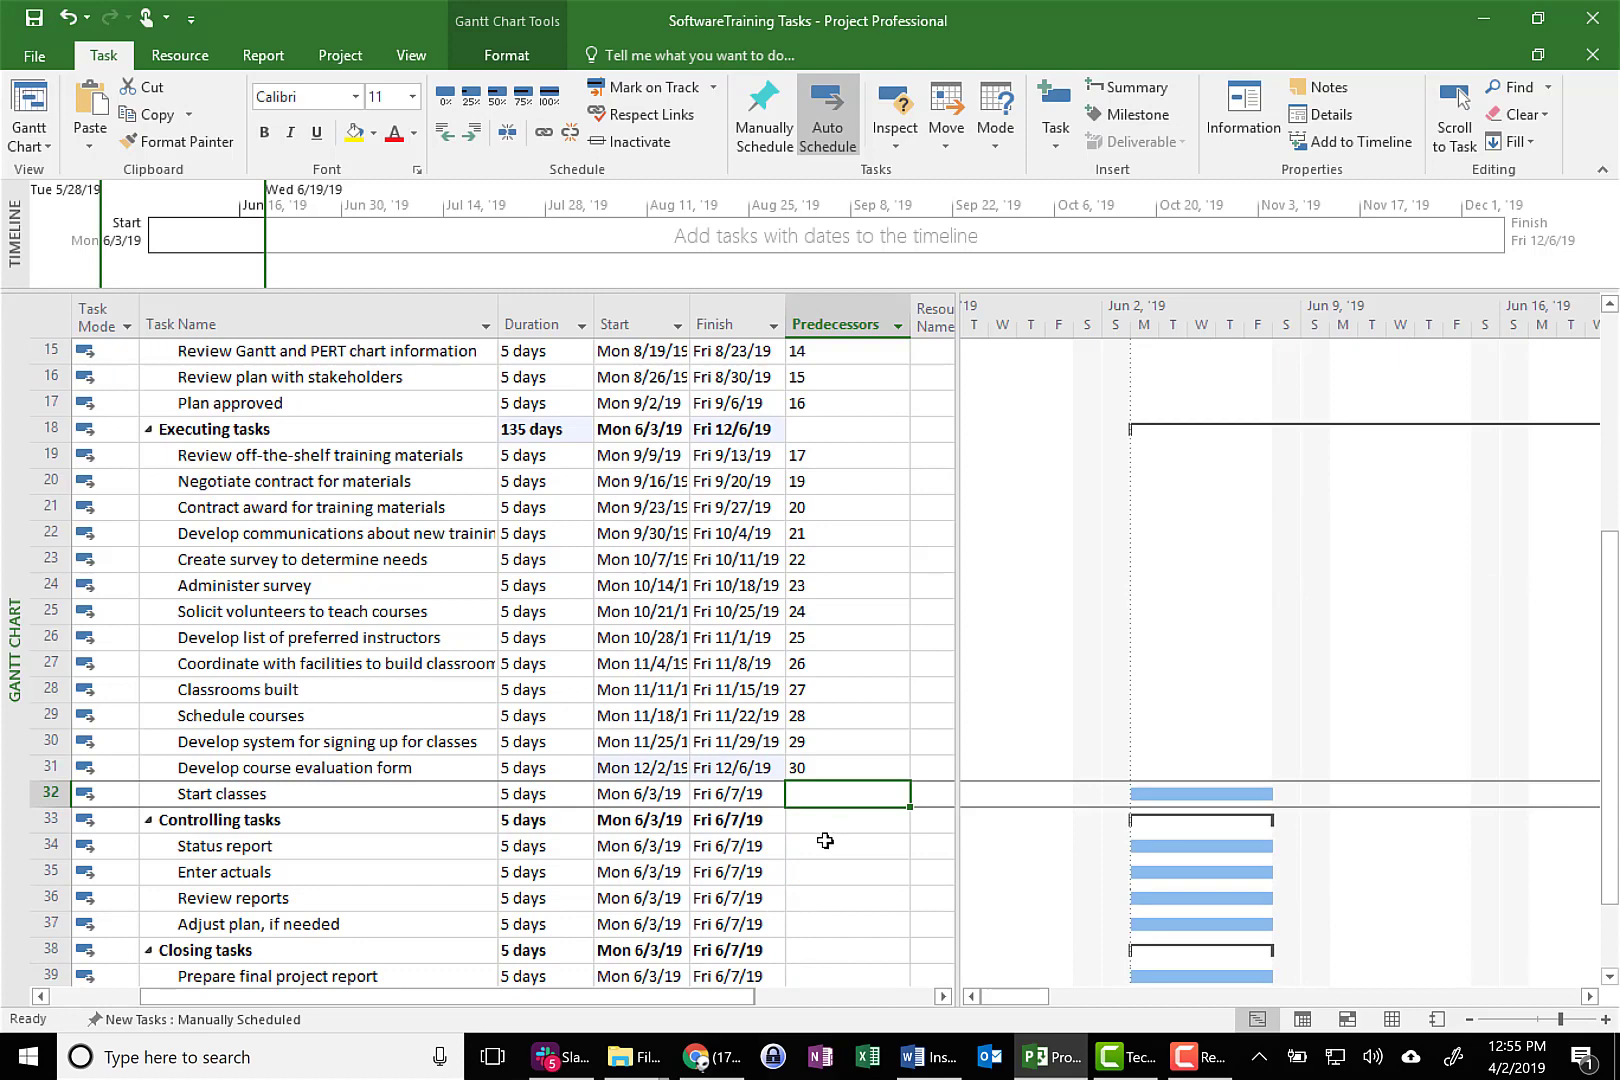
click(825, 843)
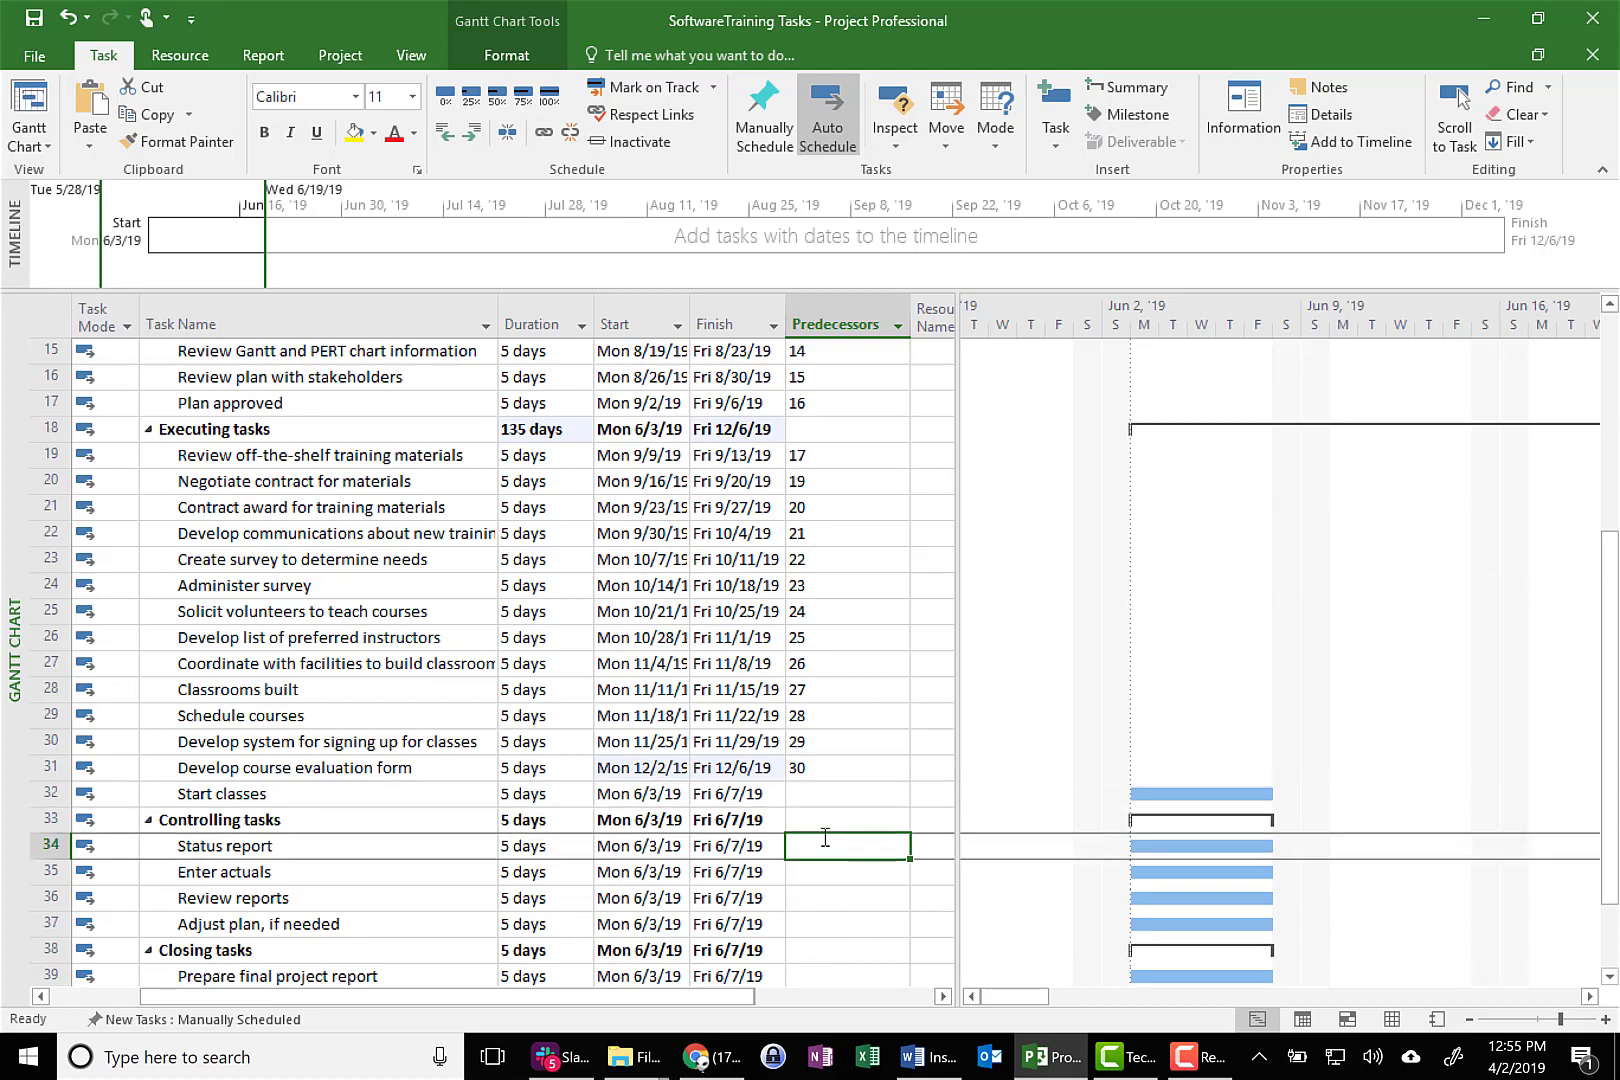
text(32)
key(Return)
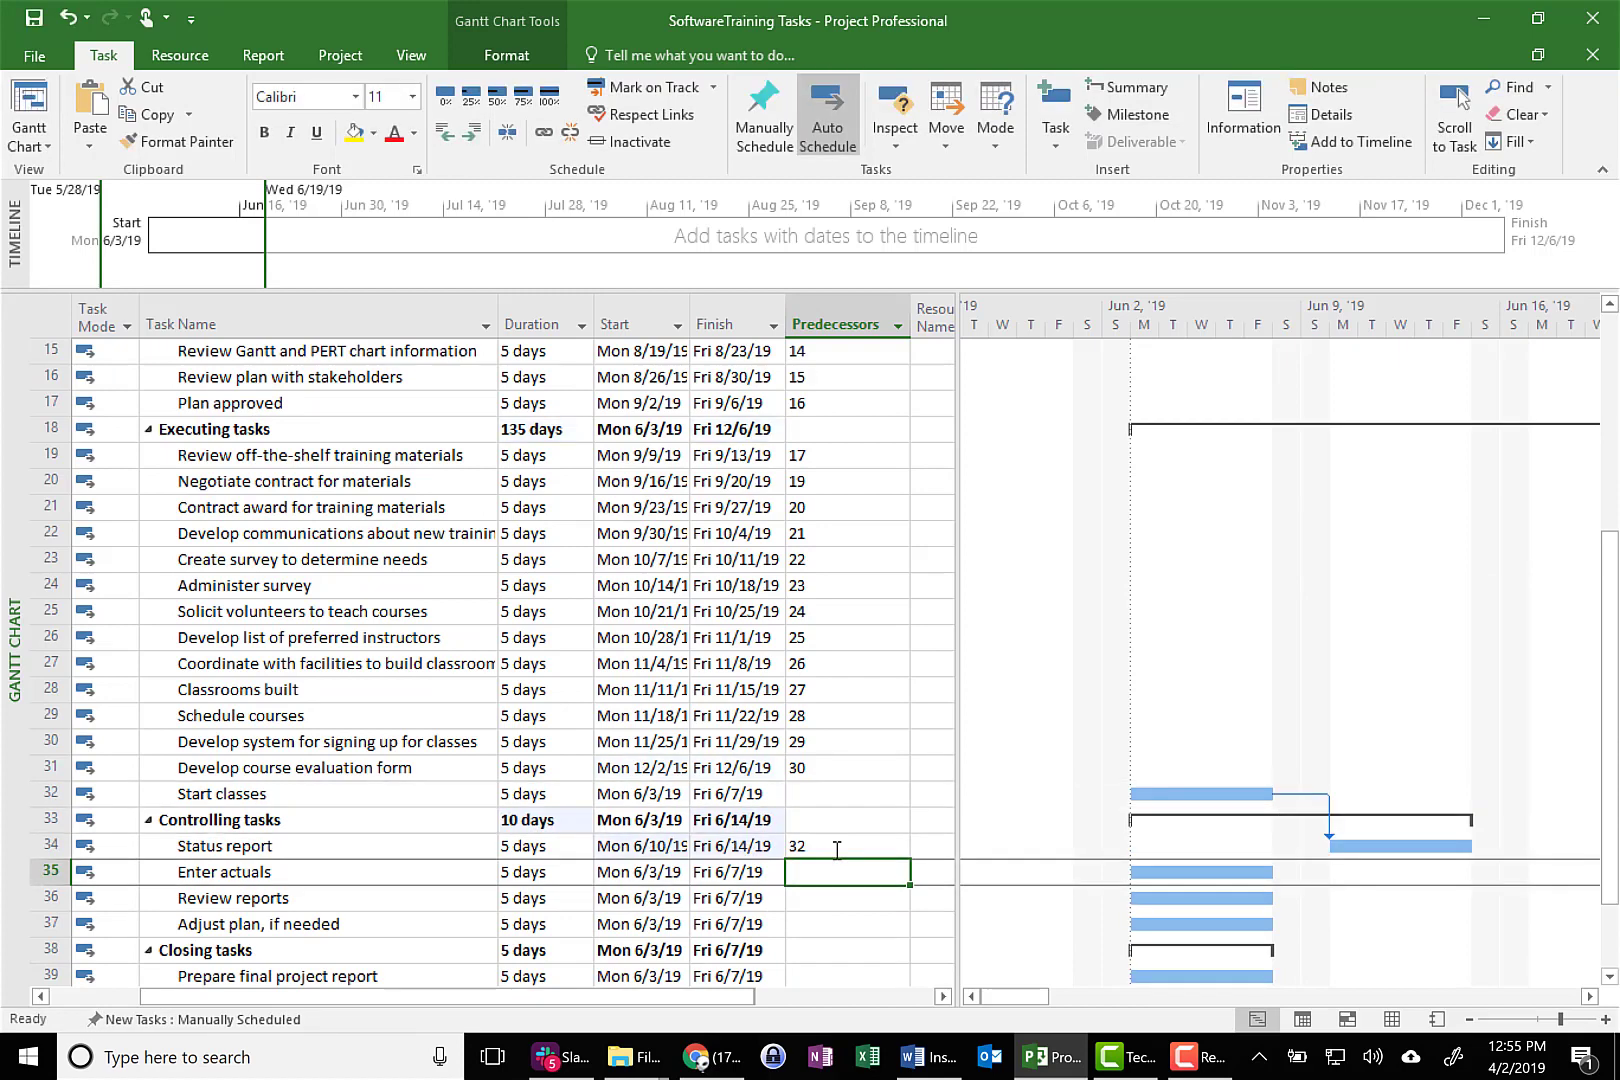
text(34)
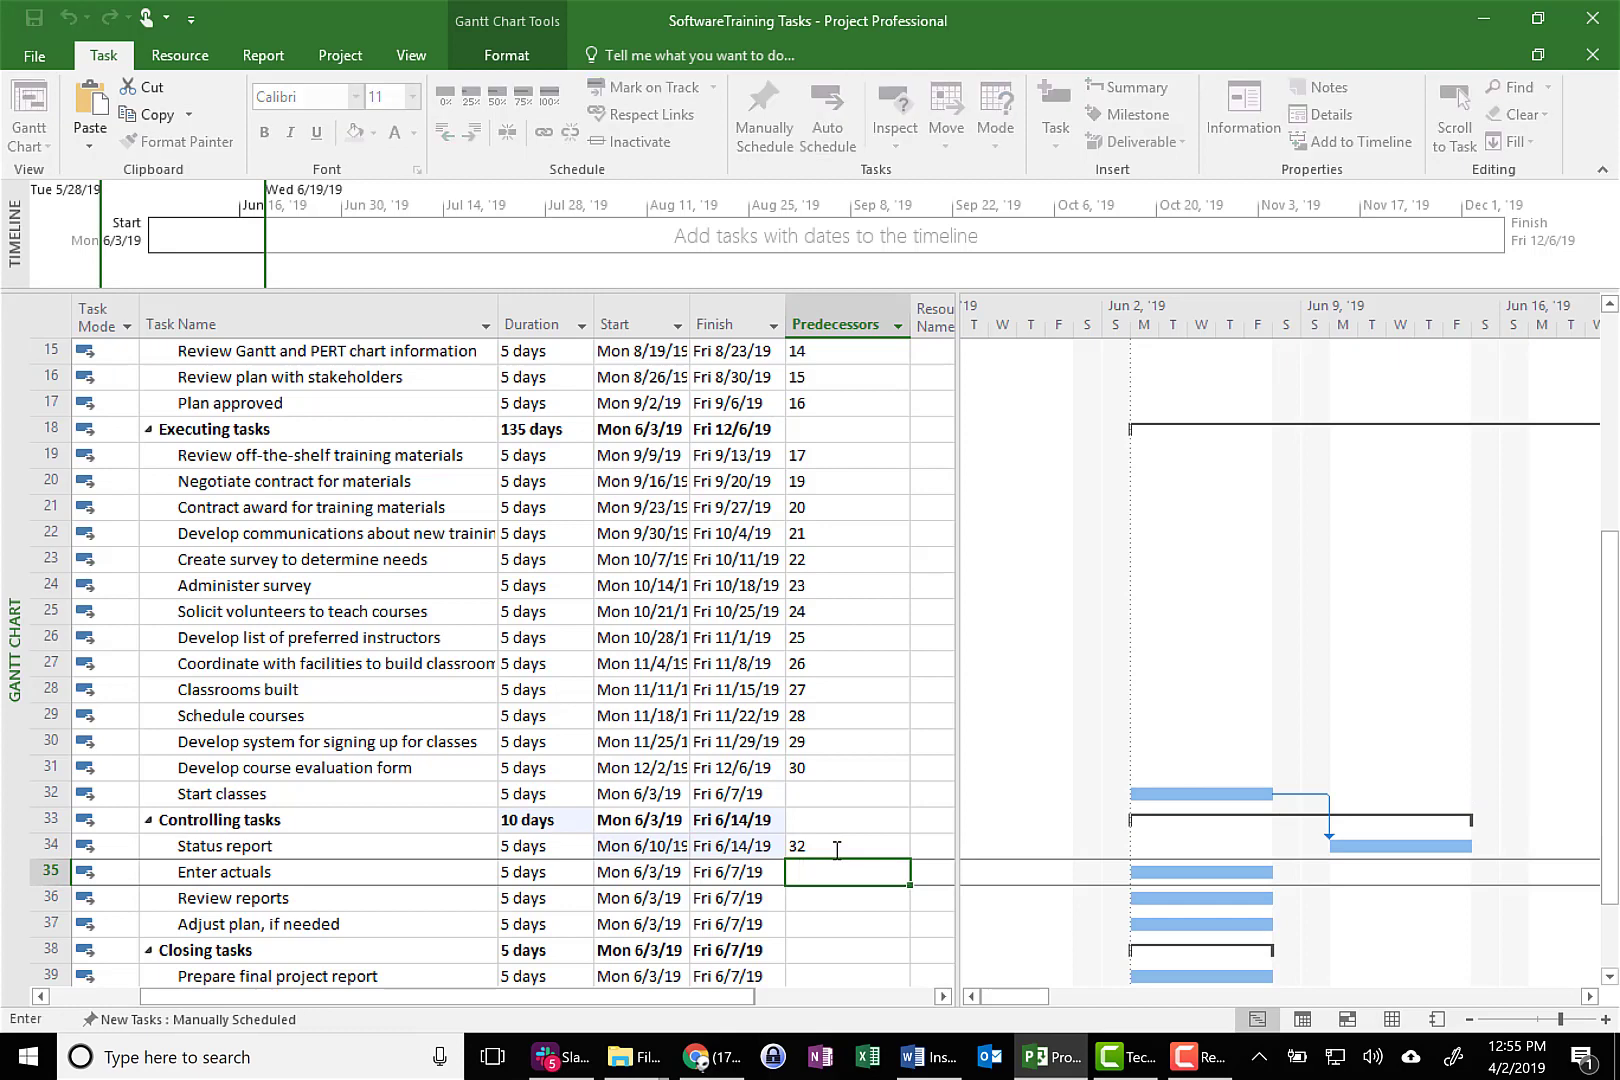
key(Return)
text(35)
key(Return)
text(36)
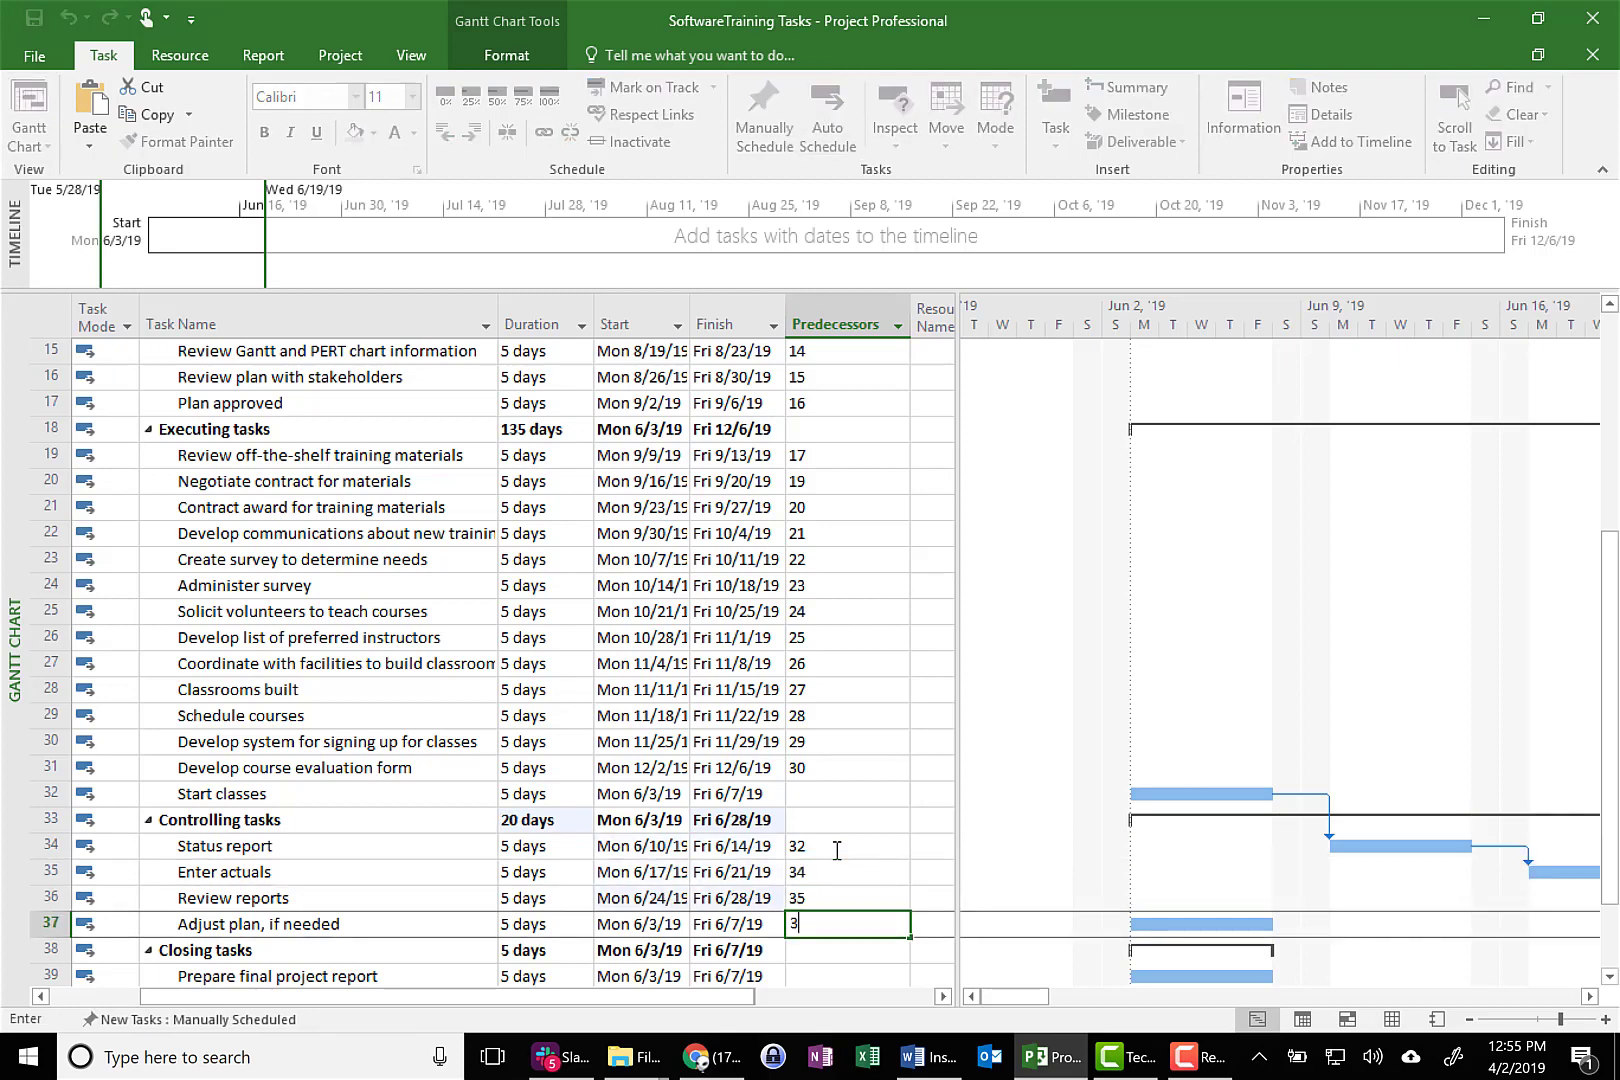
key(Return)
text(2)
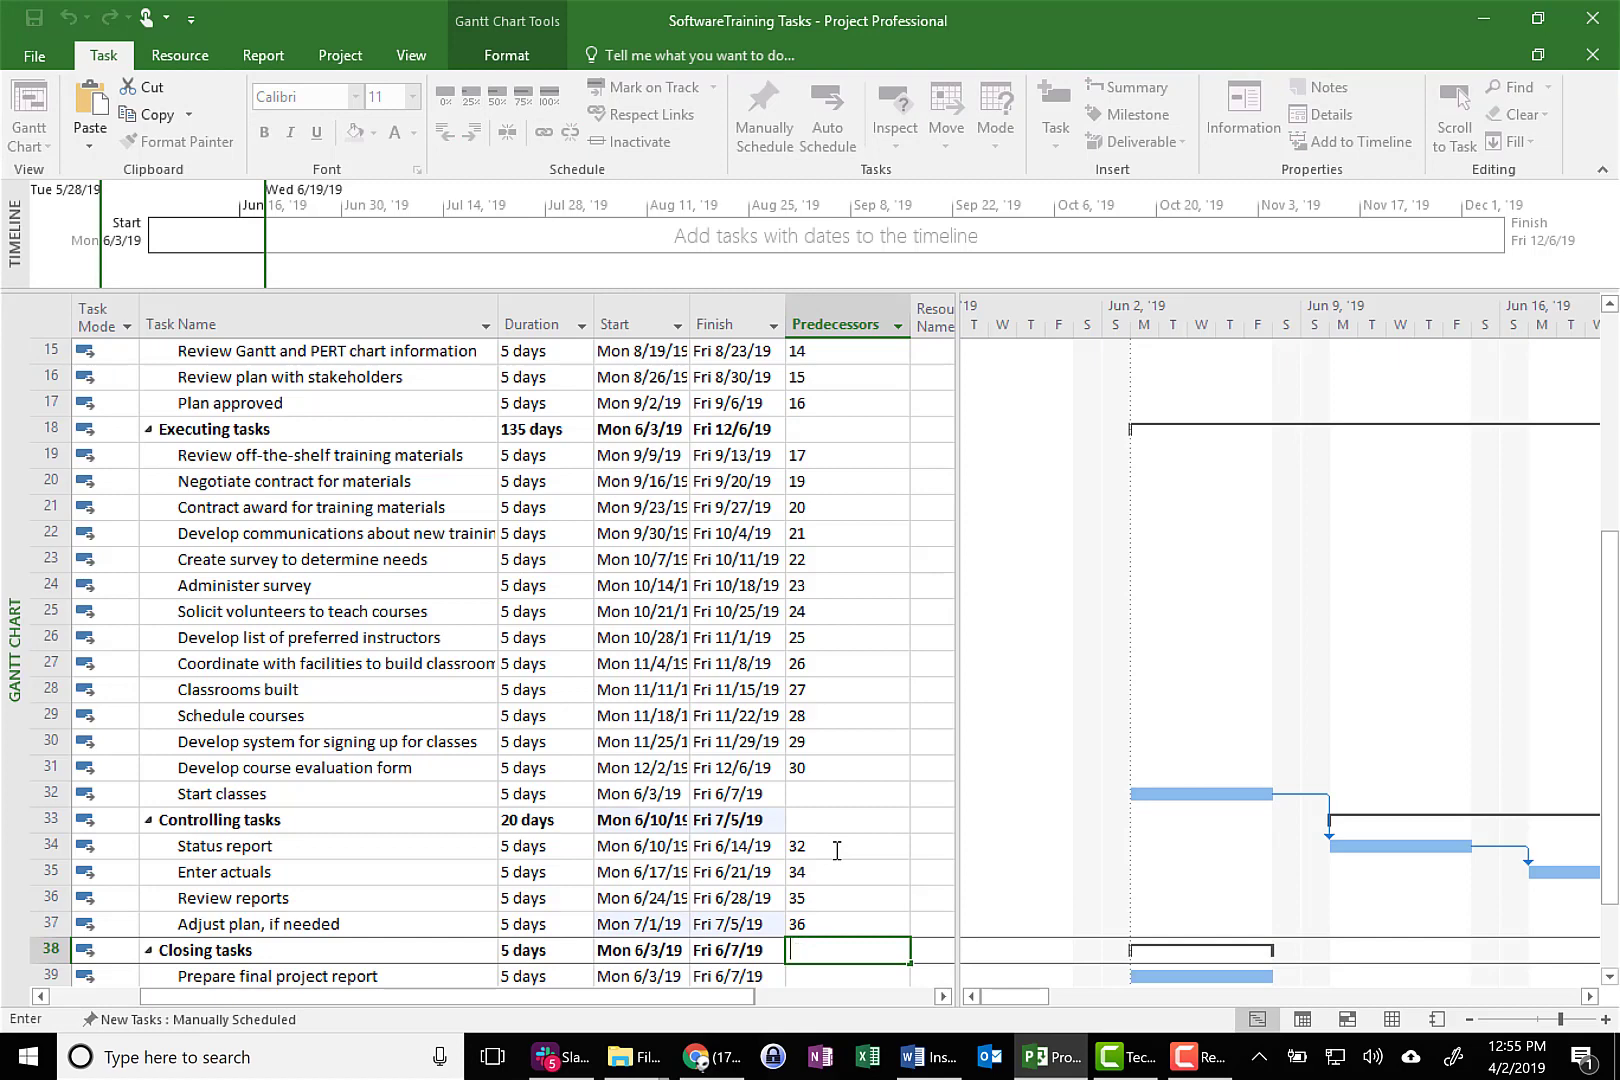
Enter predecessors 37, 39 and 40 for the three Closing tasks and predecessor 41 for End Project
scroll(835, 862, down, 1)
click(816, 898)
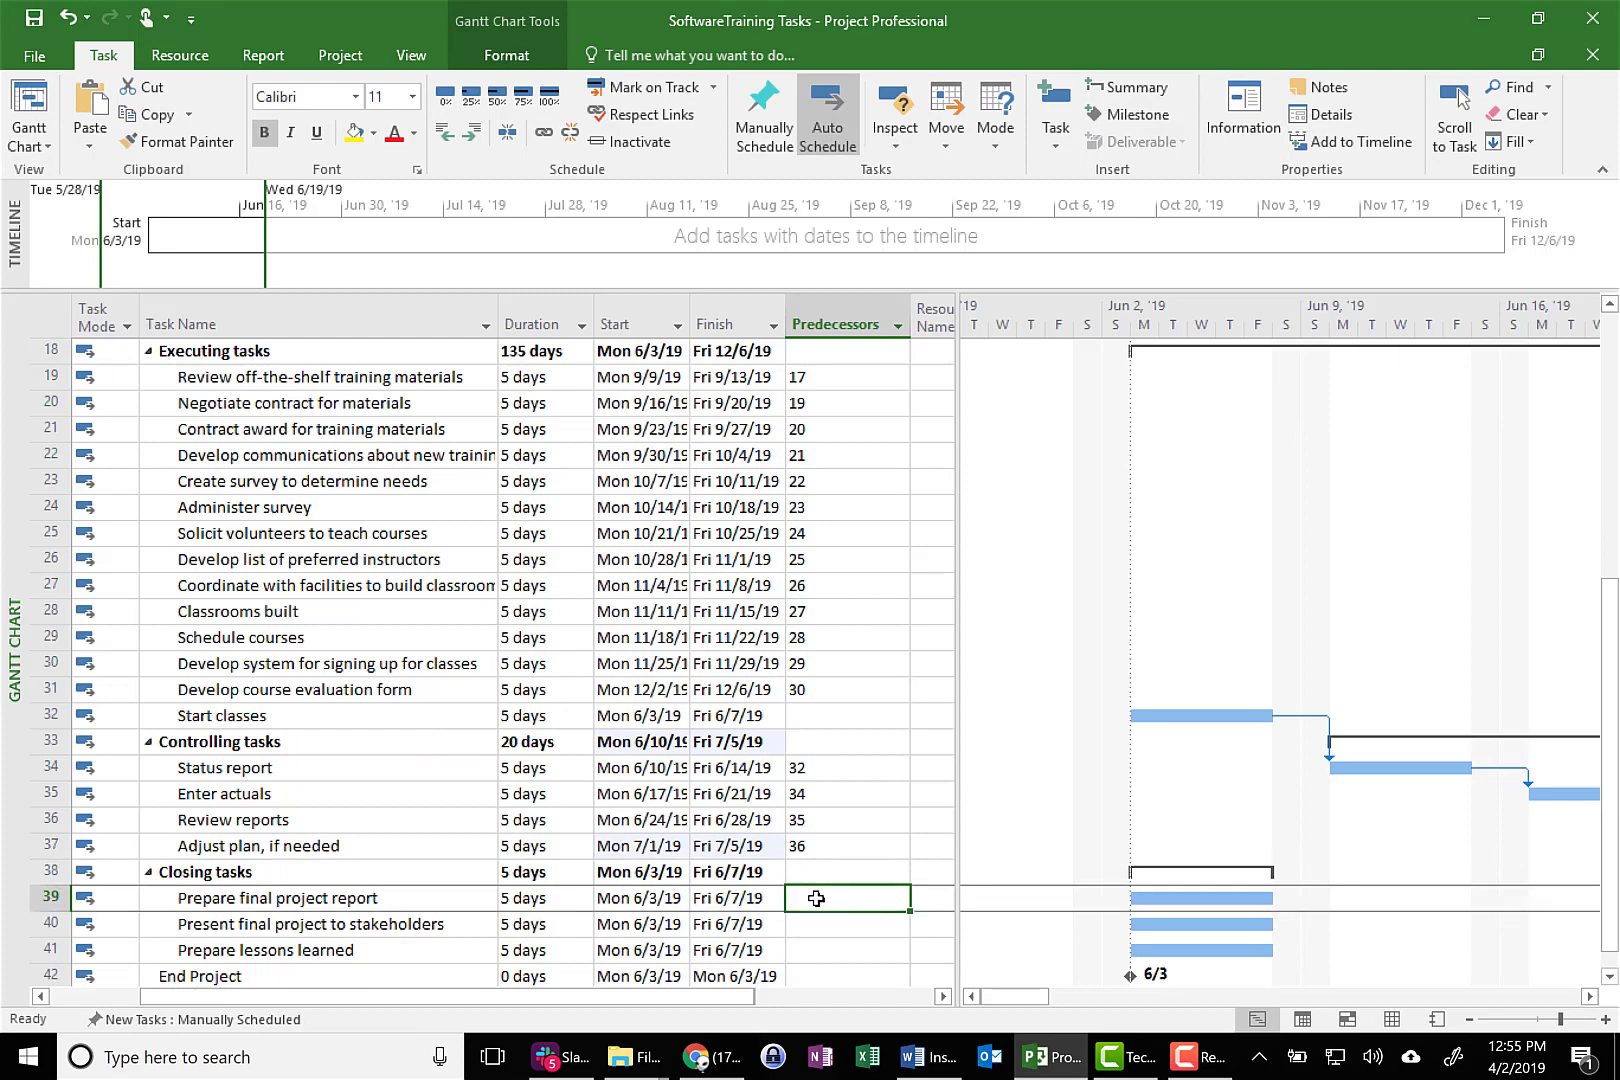
text(3)
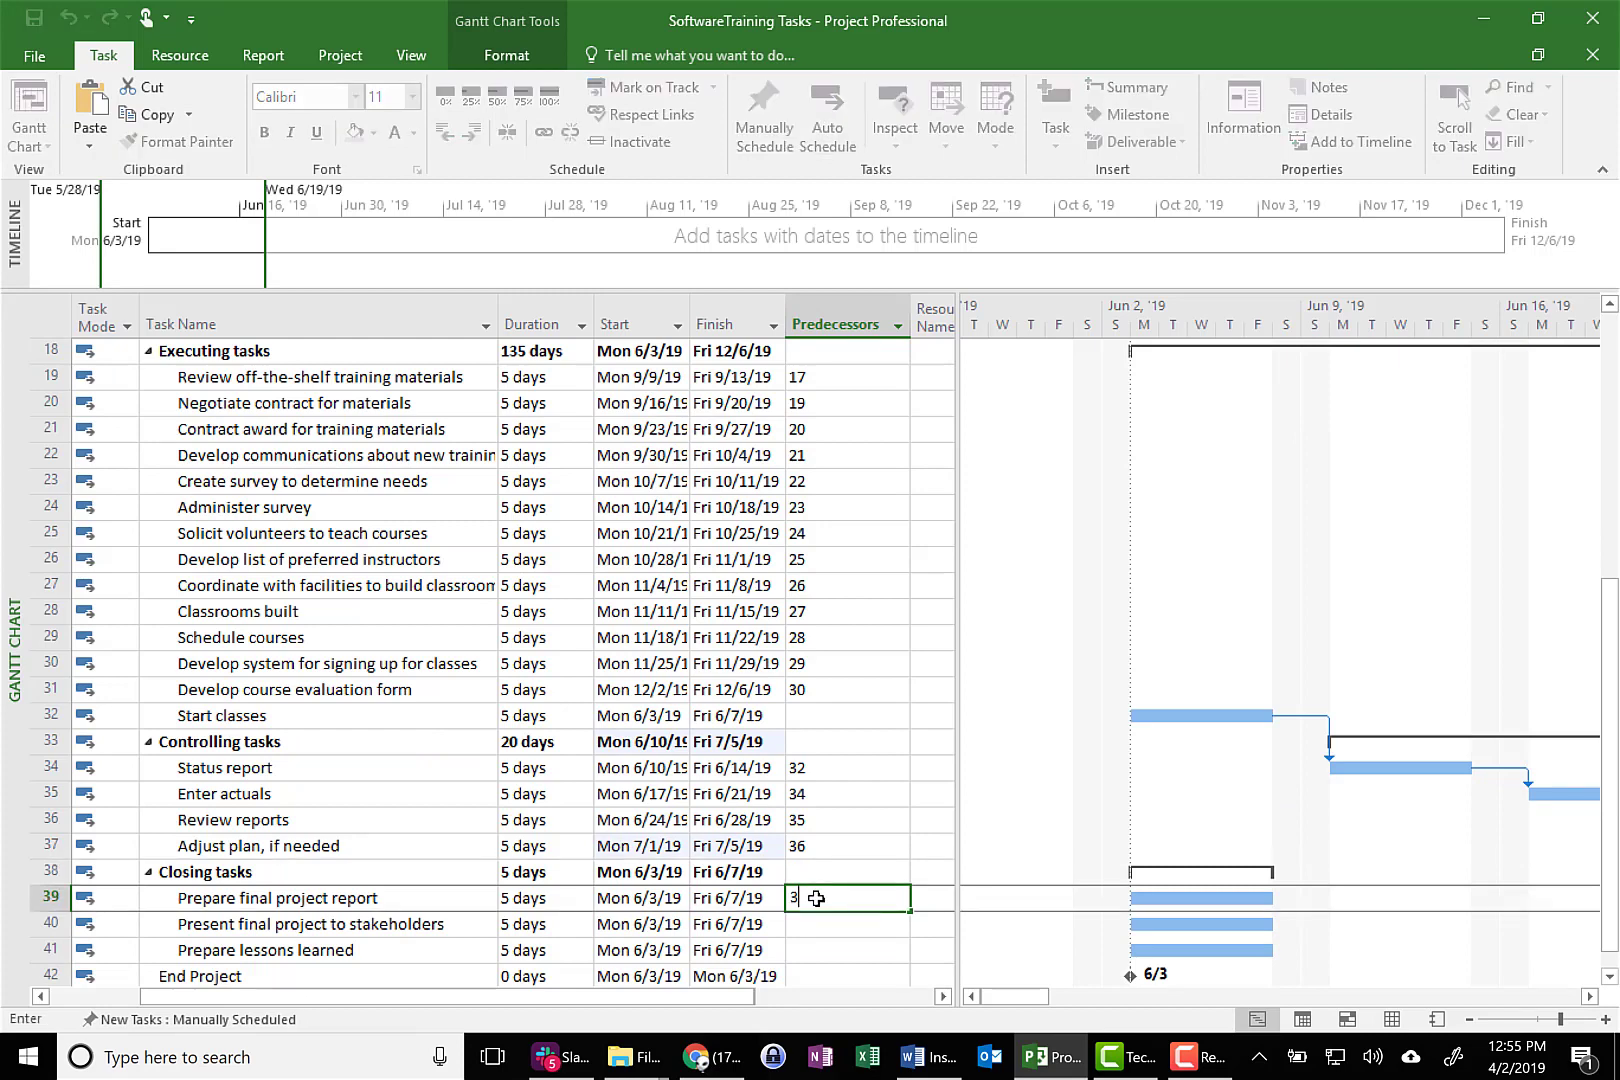
text(7)
key(Return)
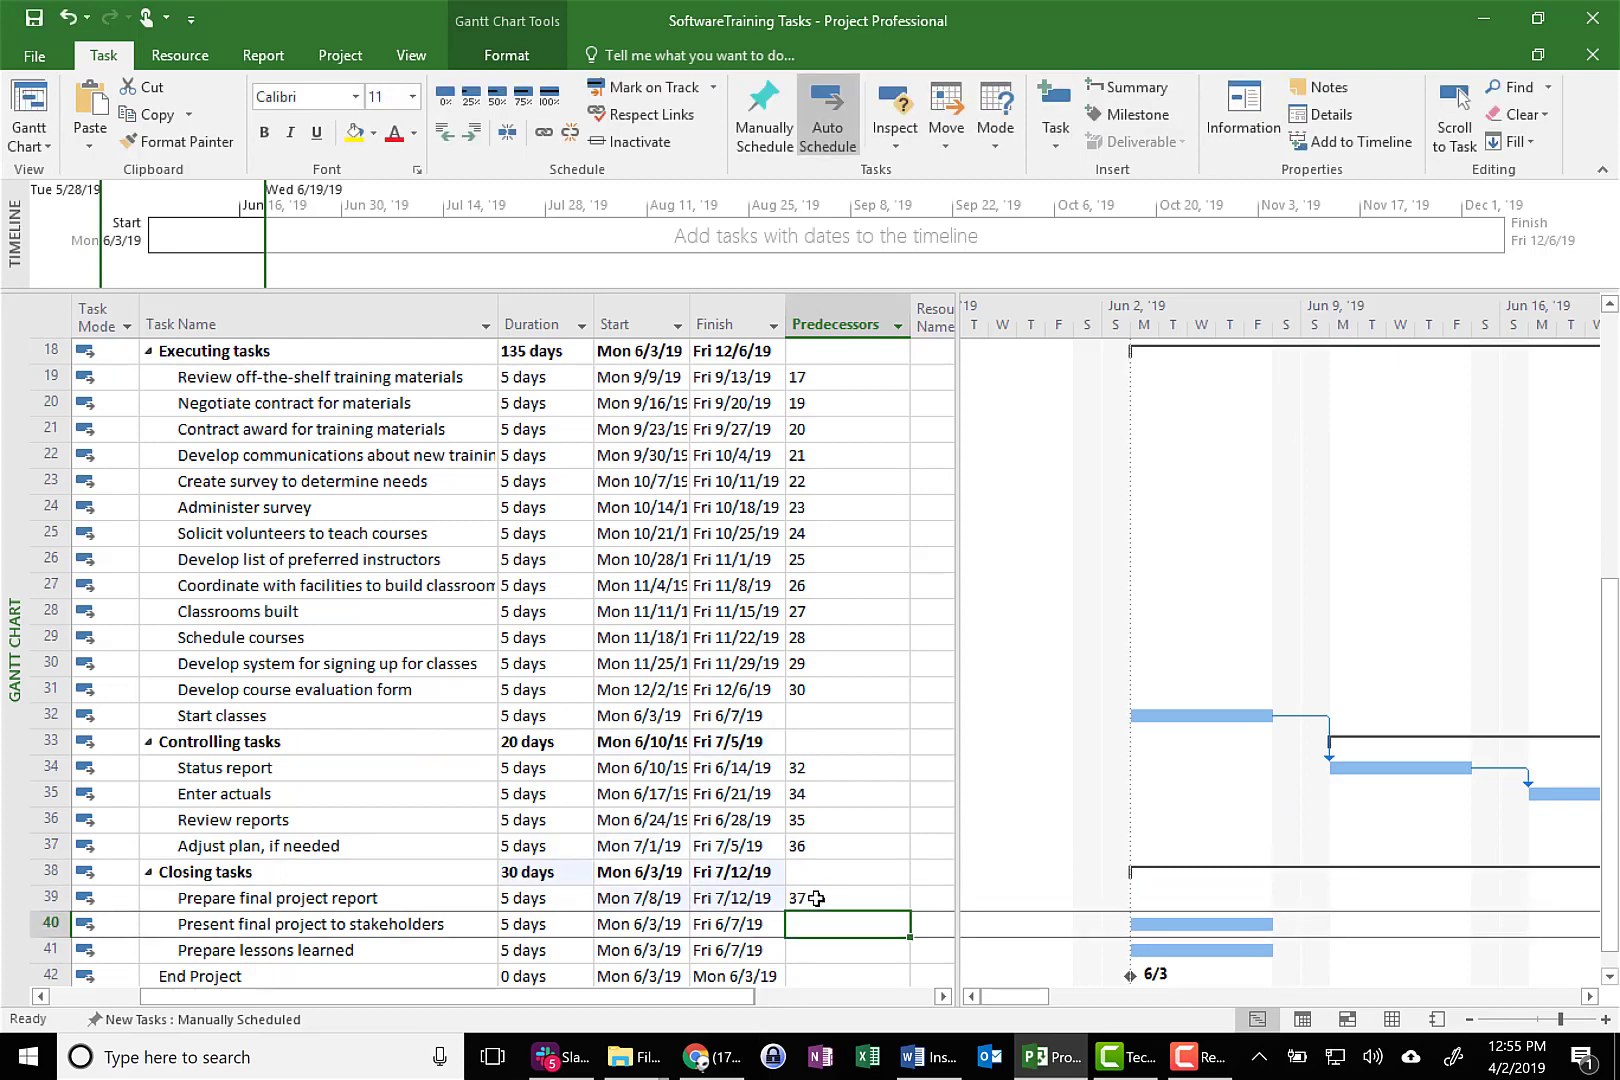
text(39)
key(Return)
text(40)
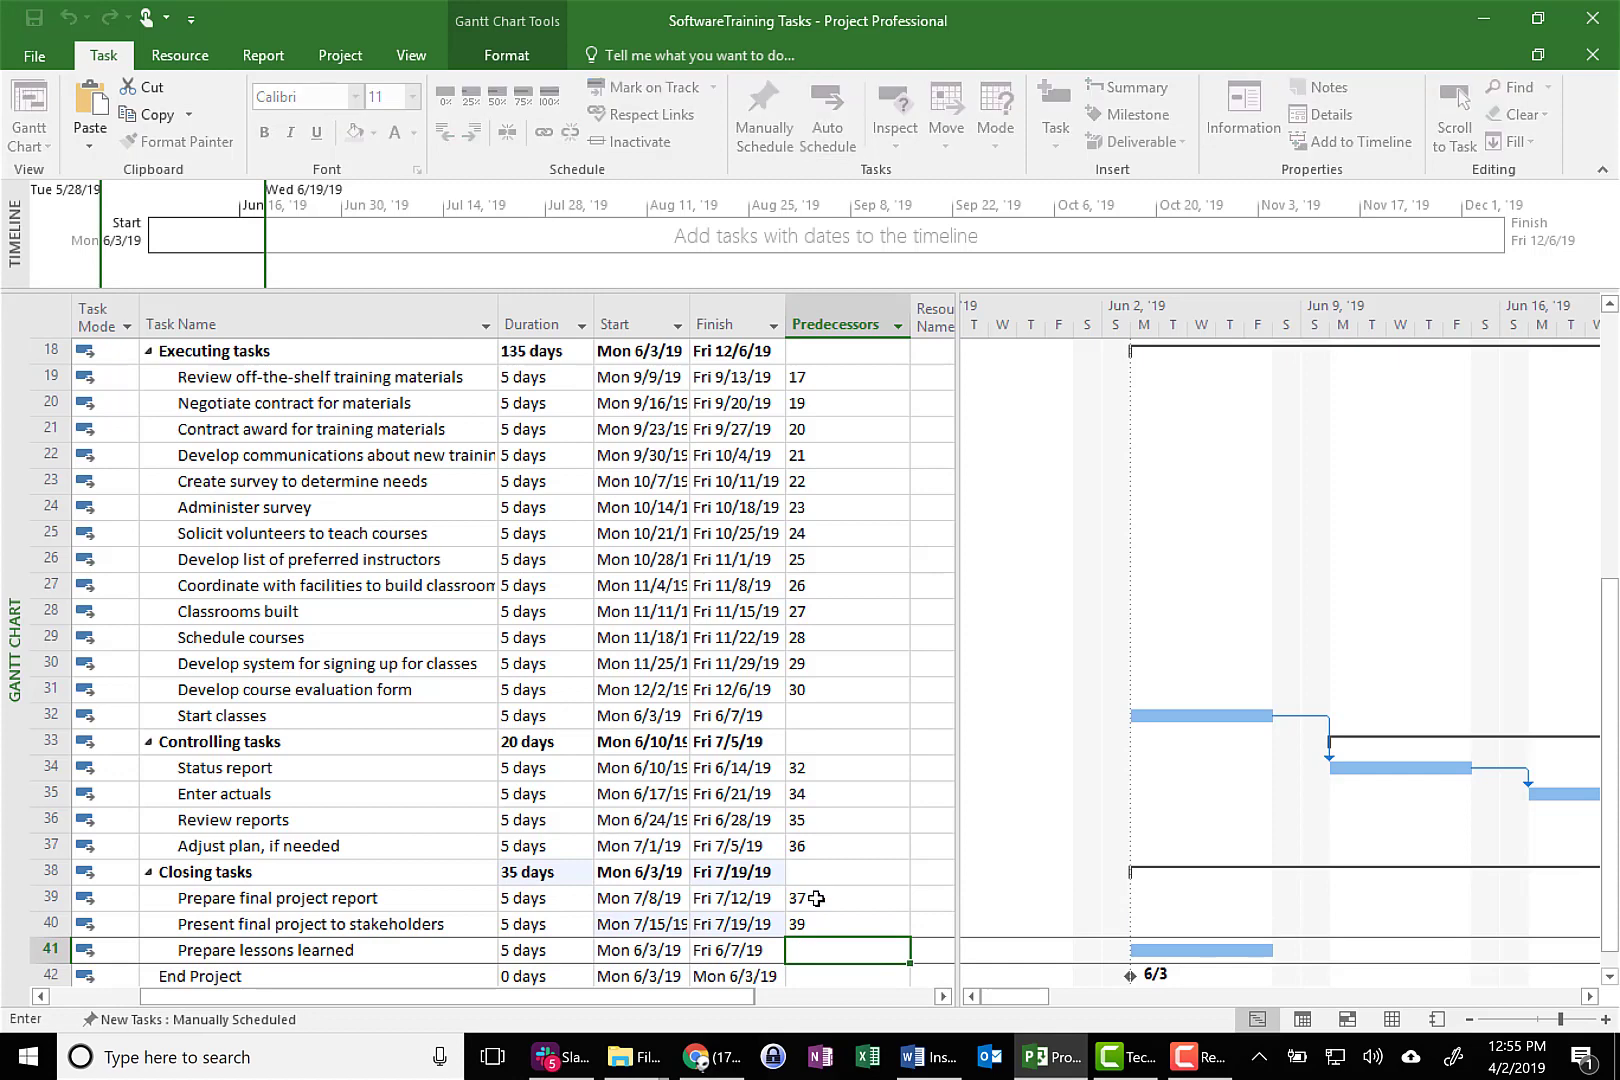
key(Return)
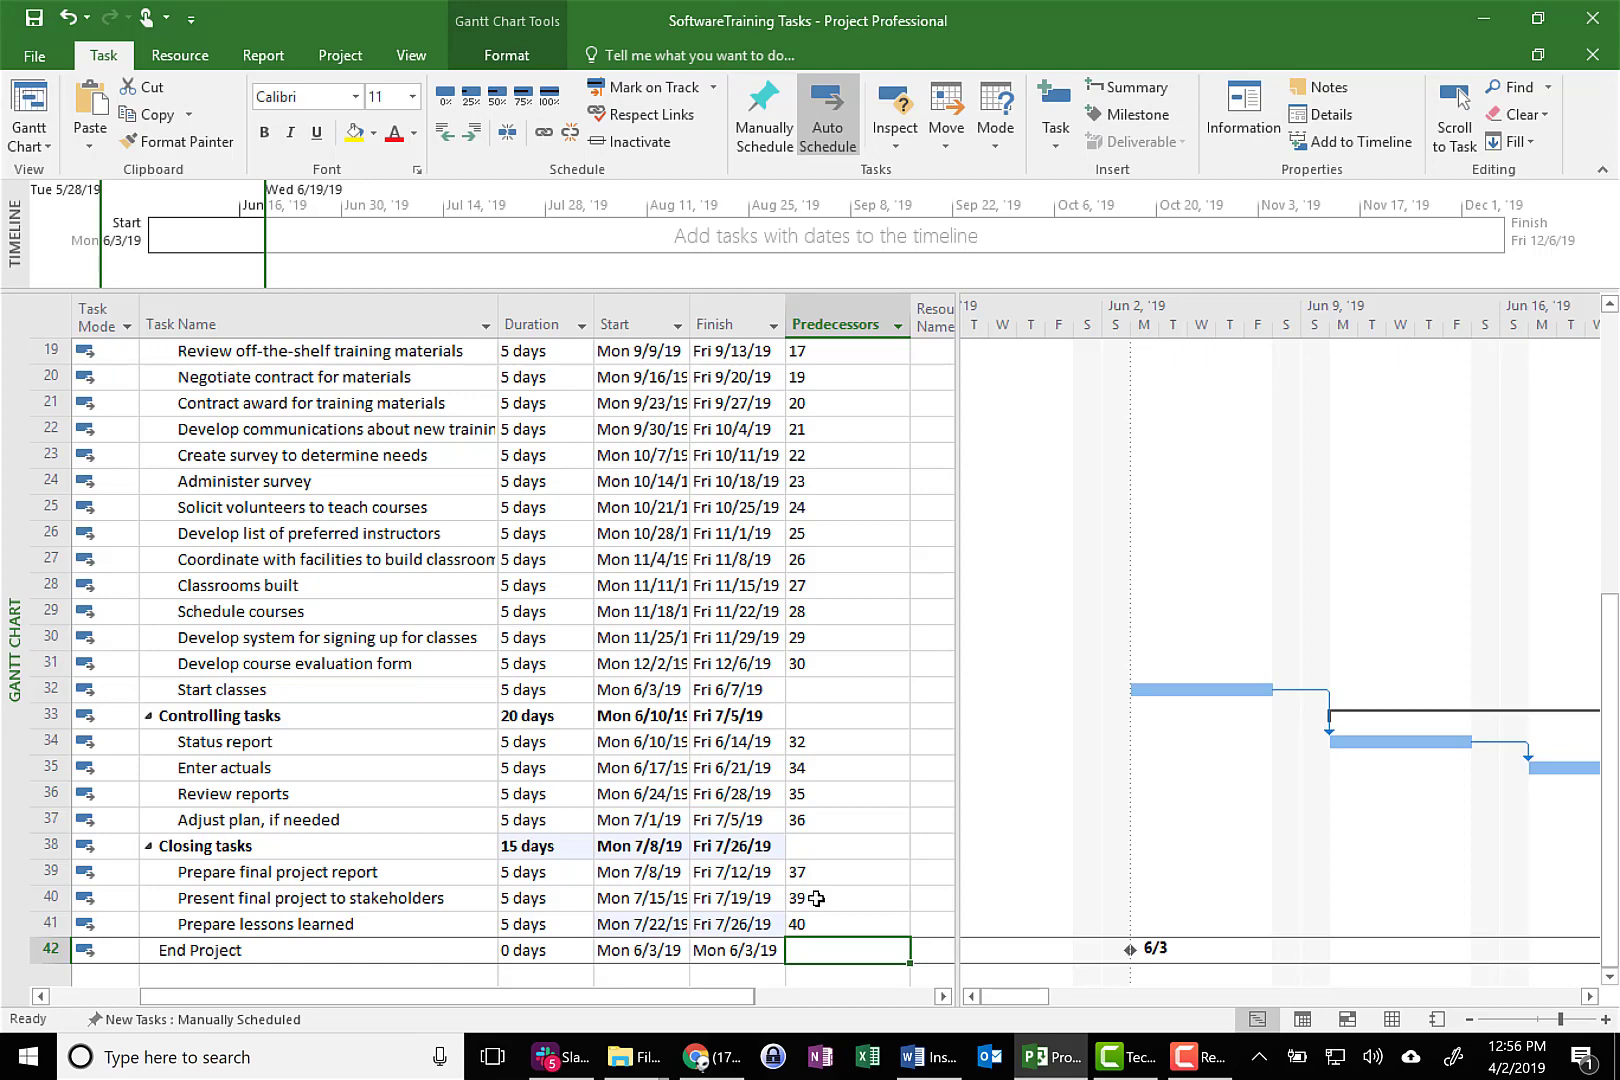
text(41)
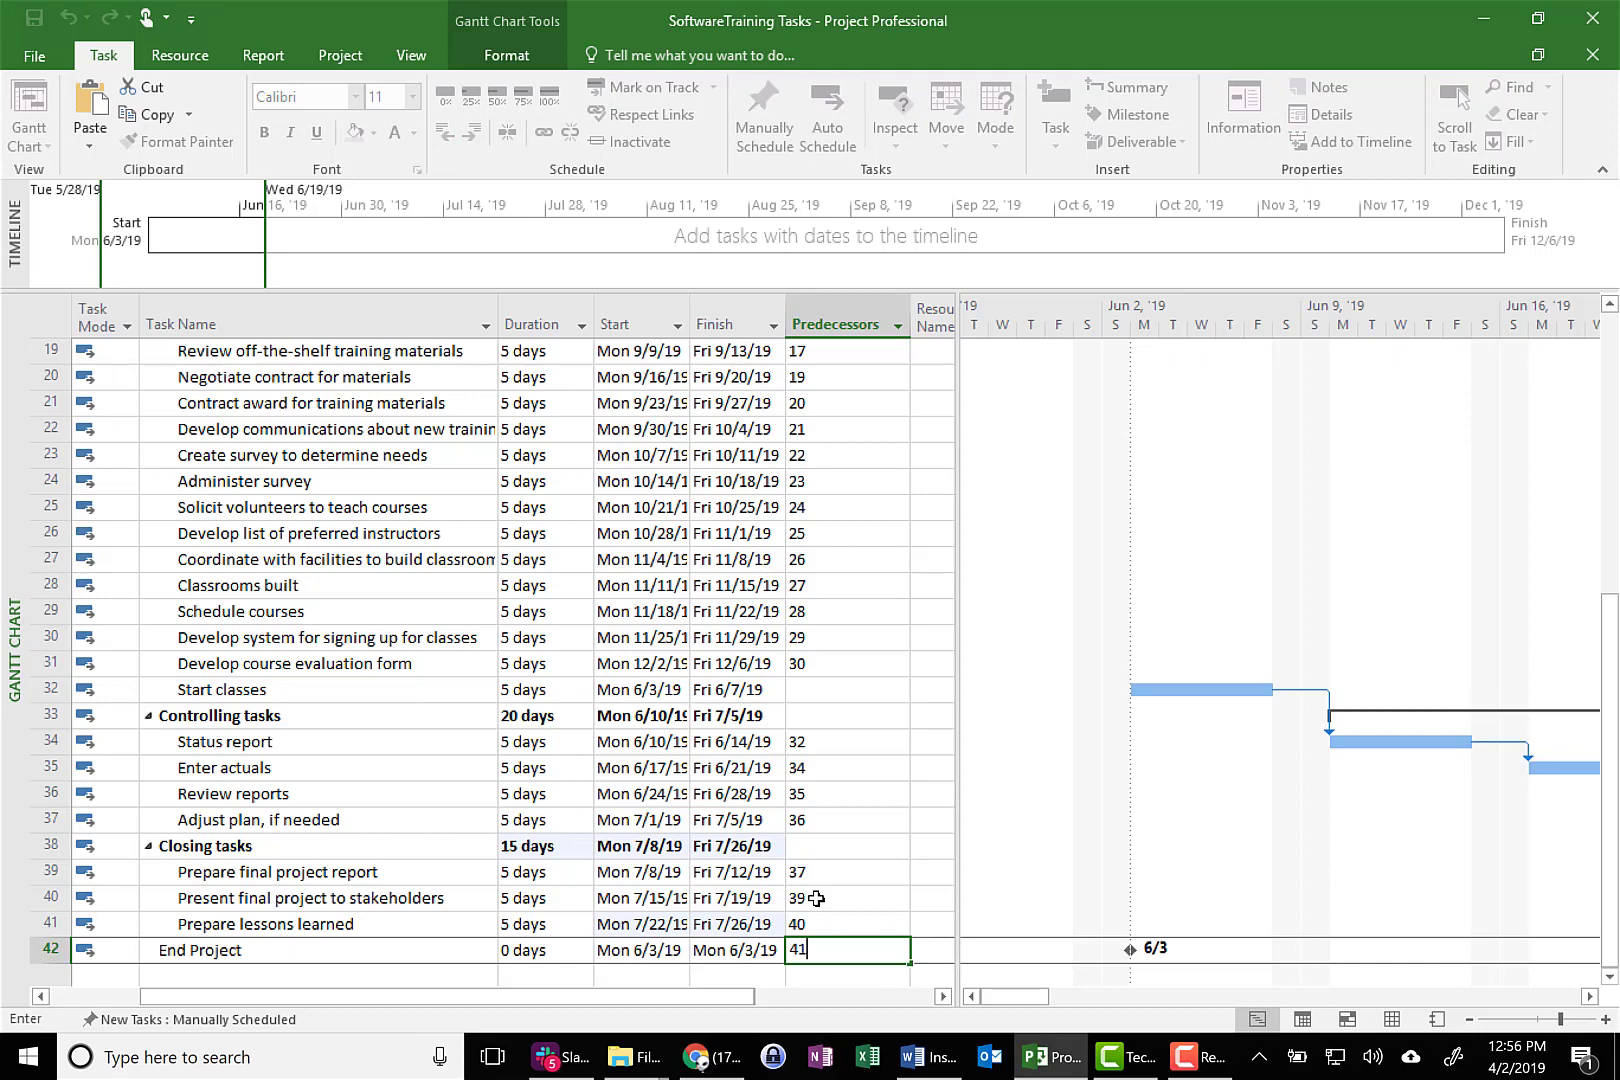
key(Return)
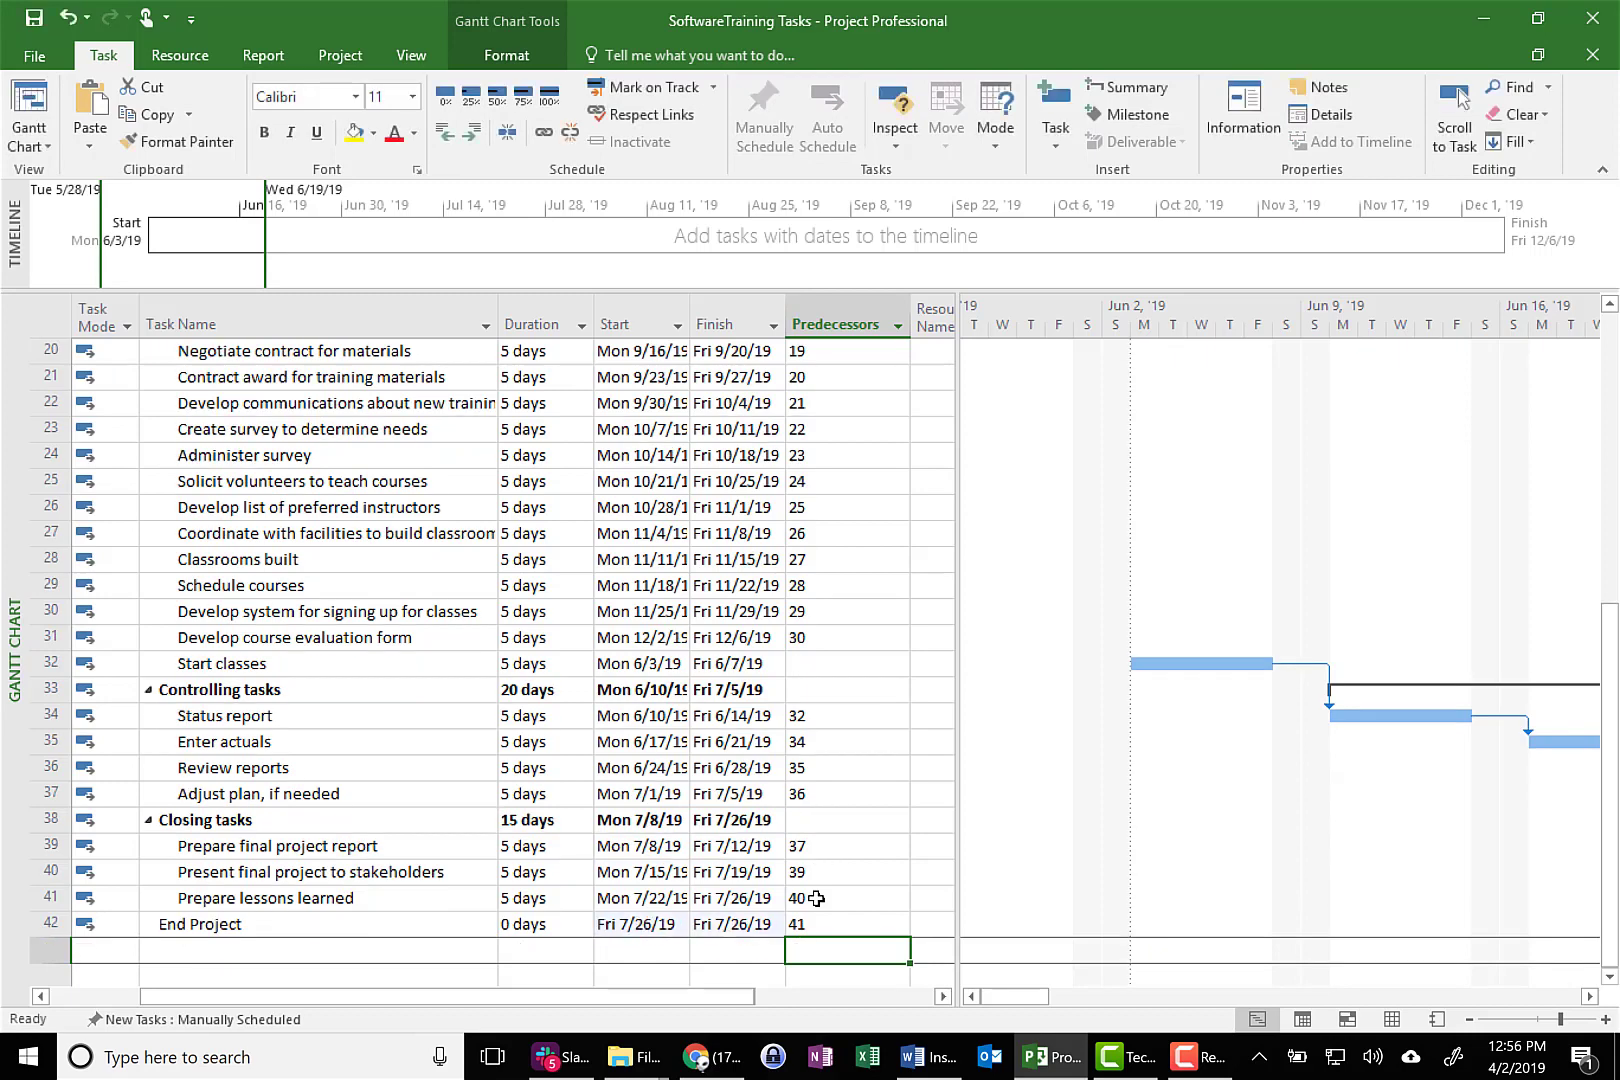
Set task 31 as predecessor of Start classes
click(755, 924)
click(662, 924)
click(697, 928)
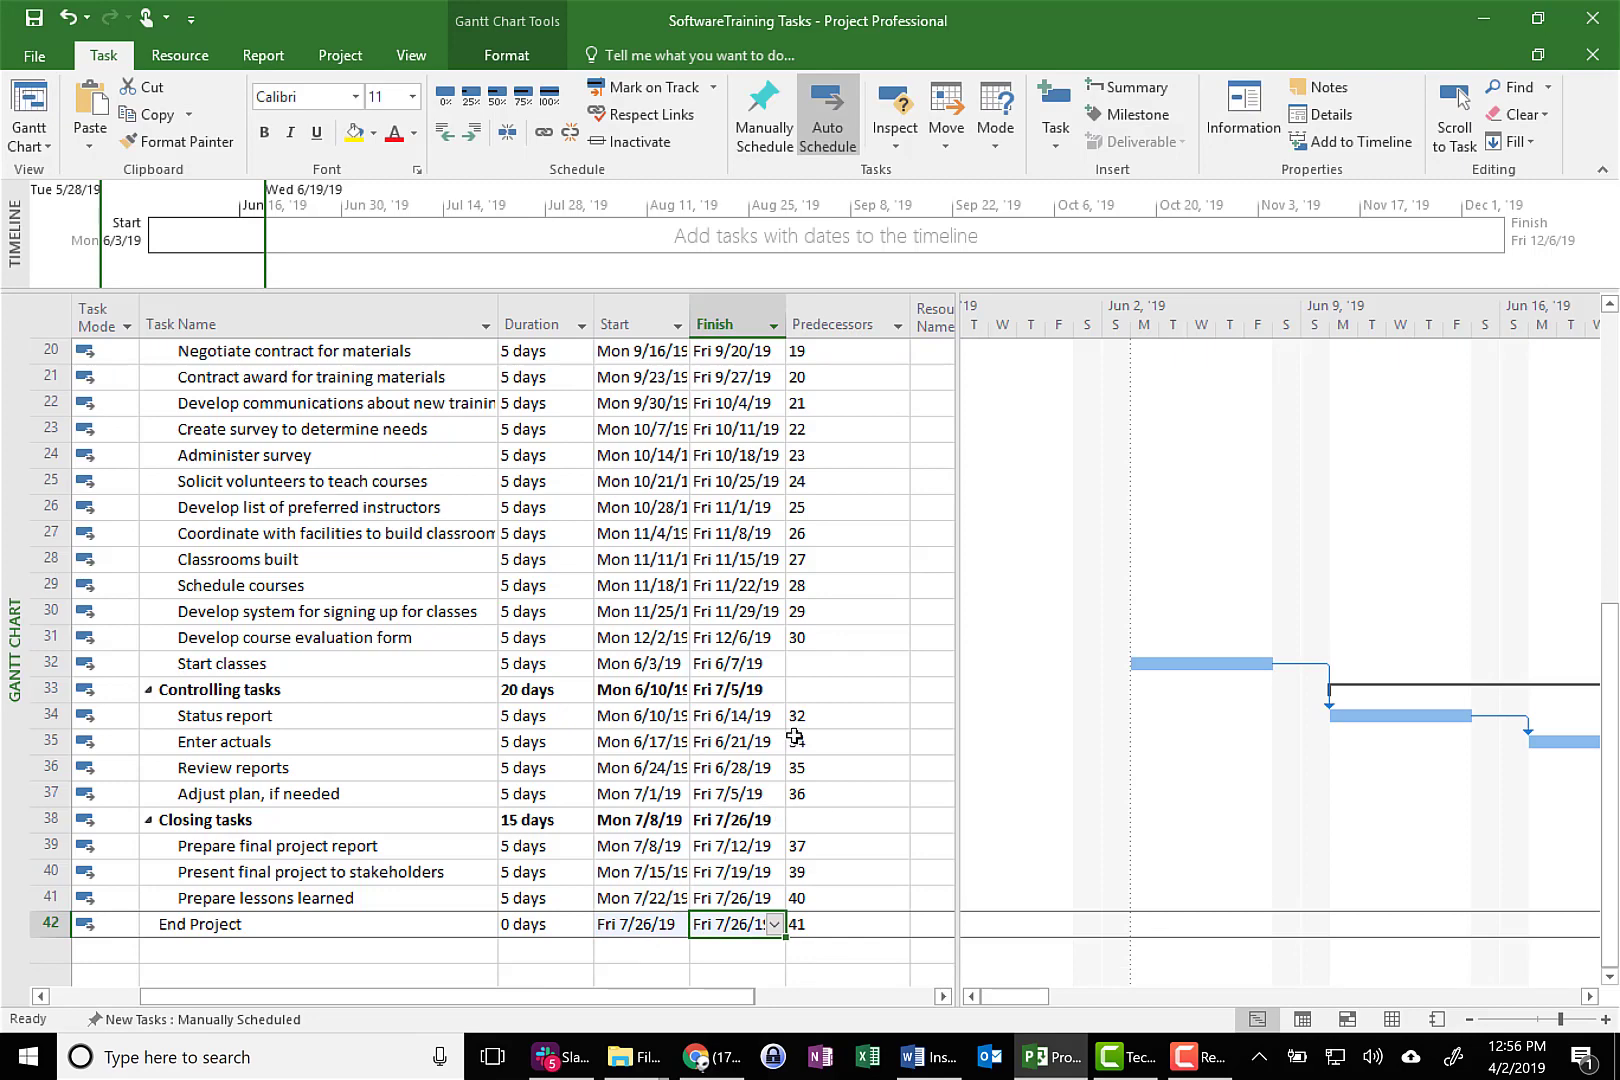
click(804, 663)
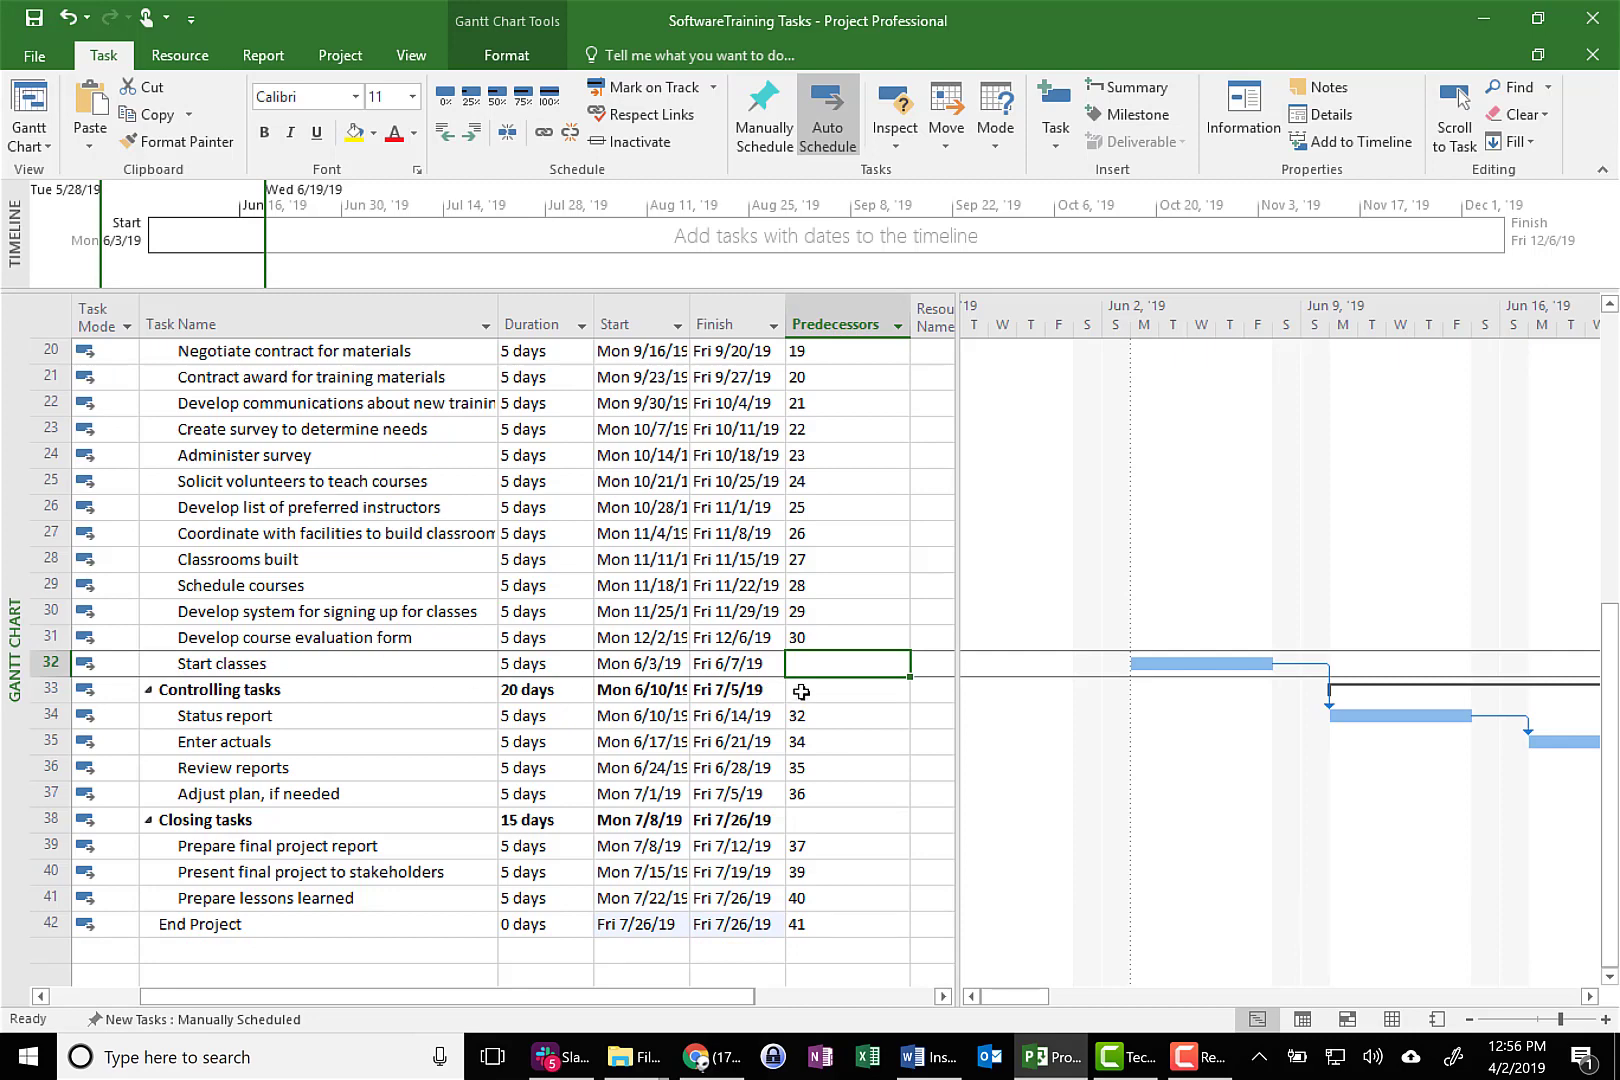
text(31)
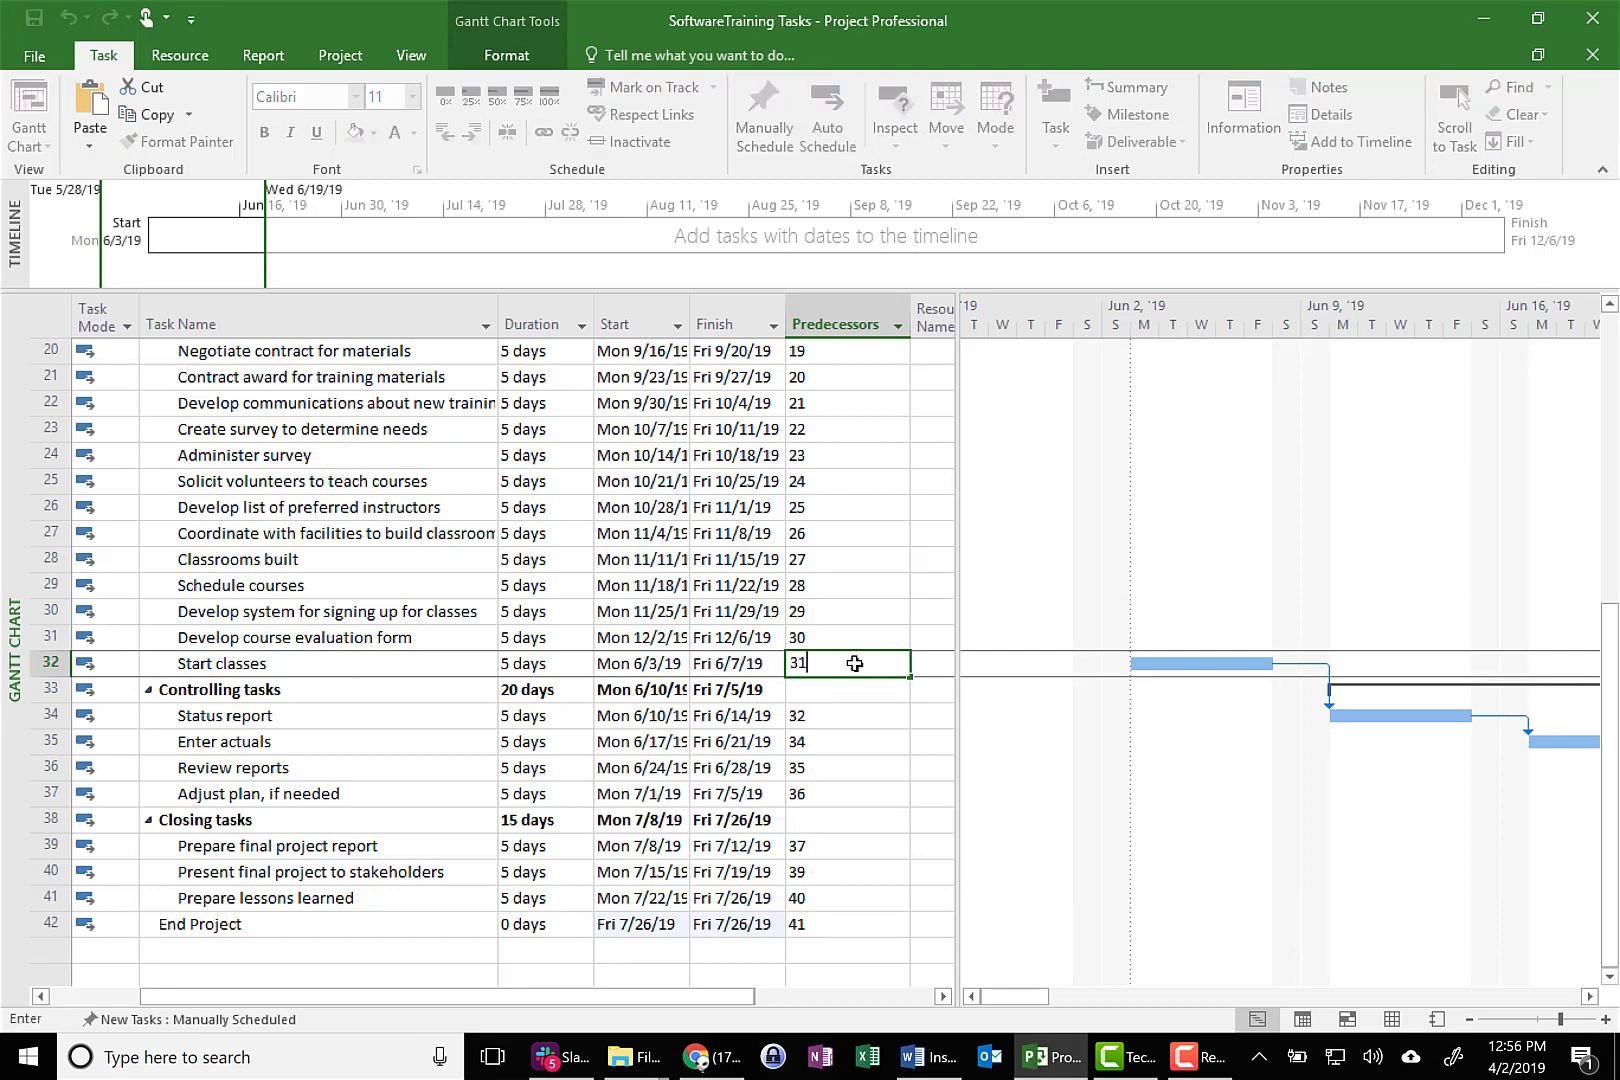
key(Return)
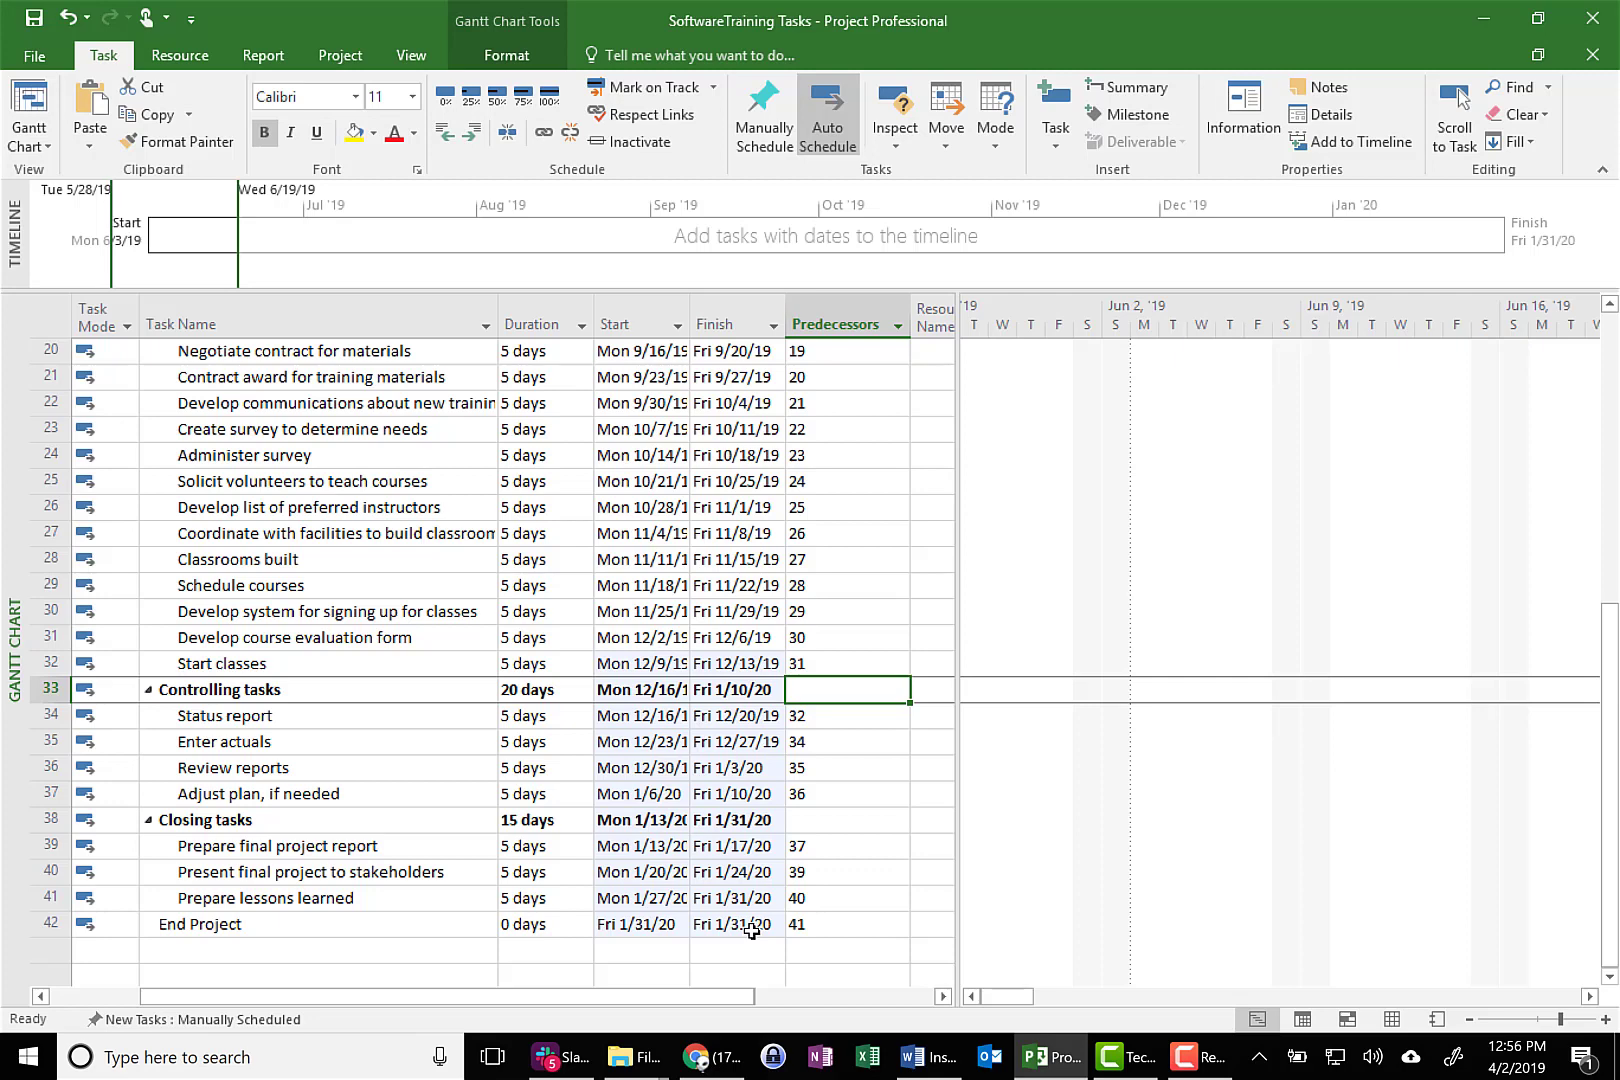
Check the Word assignment instructions for the latest allowed end date, compare it with the schedule, and return to Project
click(925, 1057)
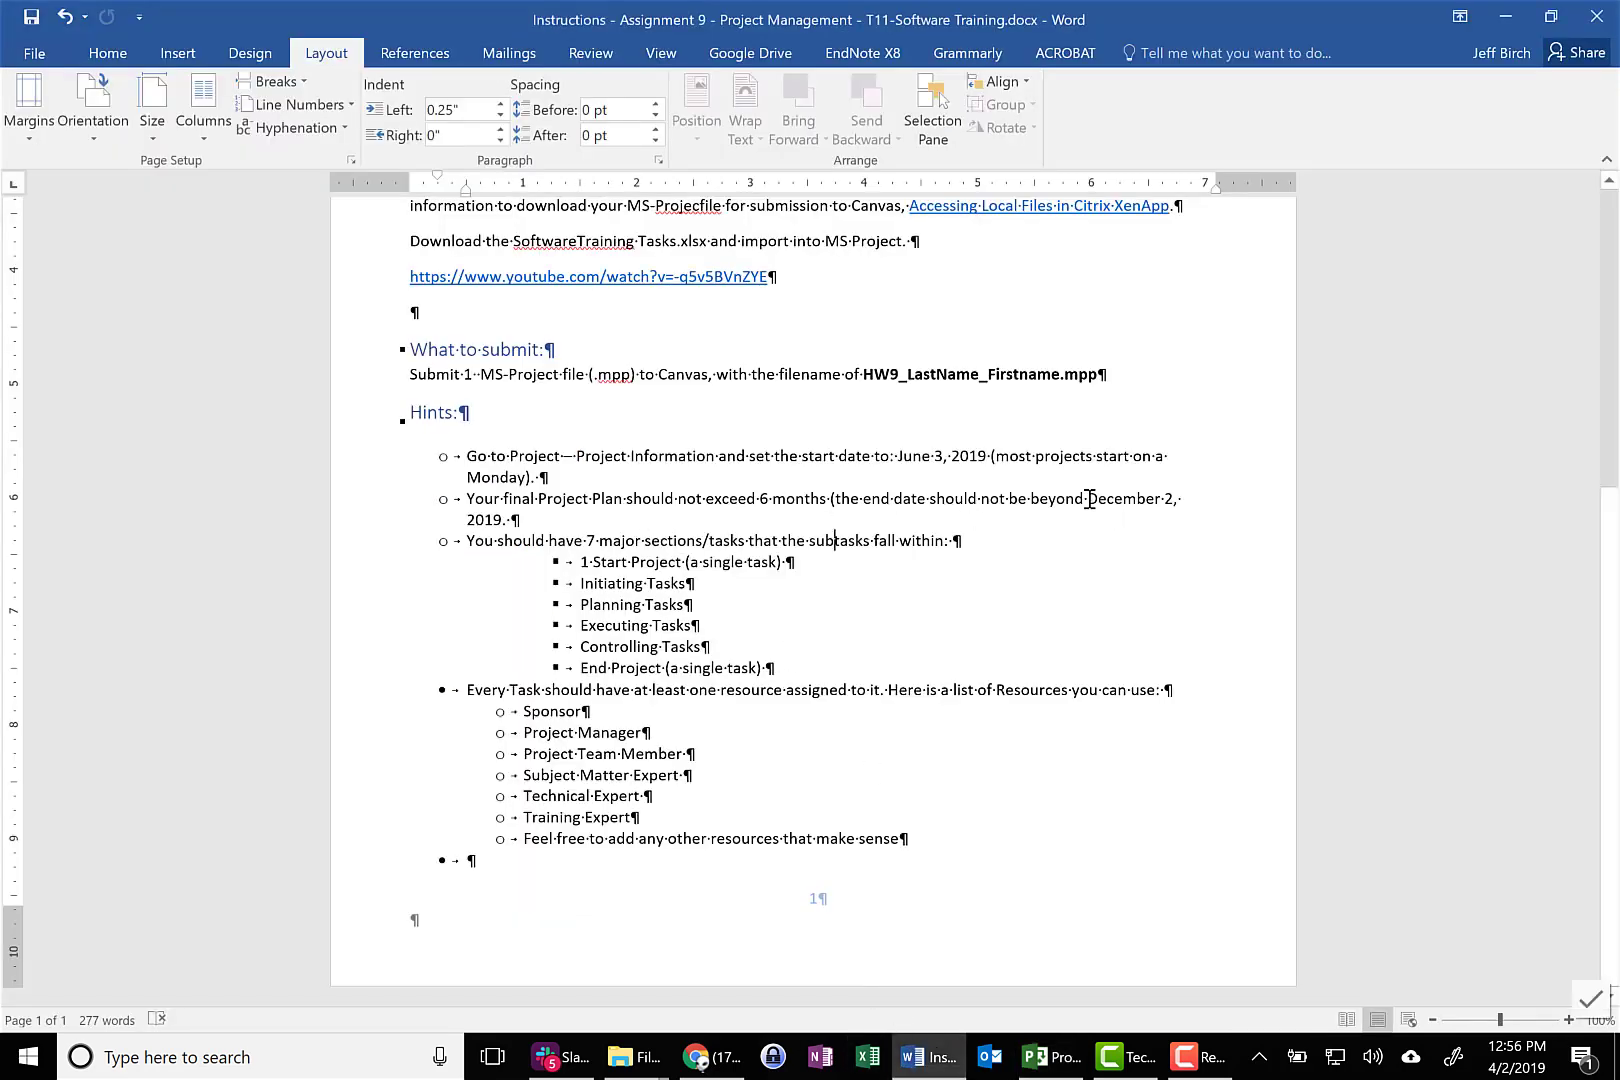
drag(1160, 498, 508, 521)
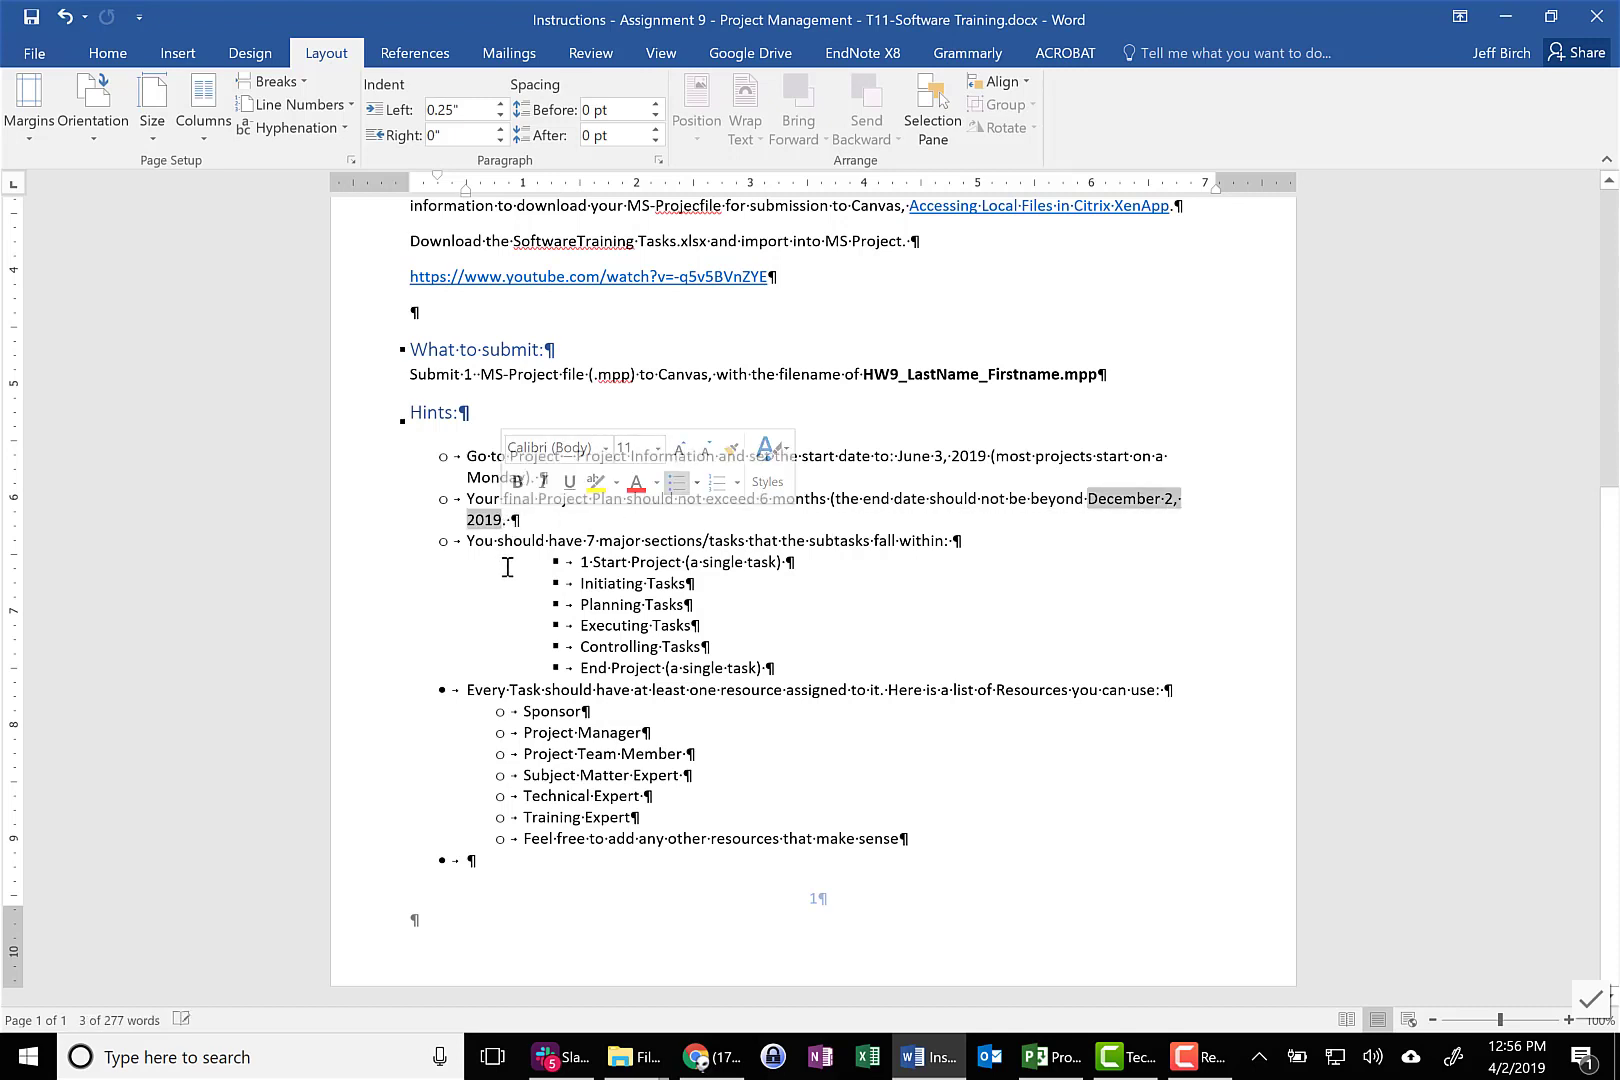
click(1050, 1057)
scroll(672, 720, up, 7)
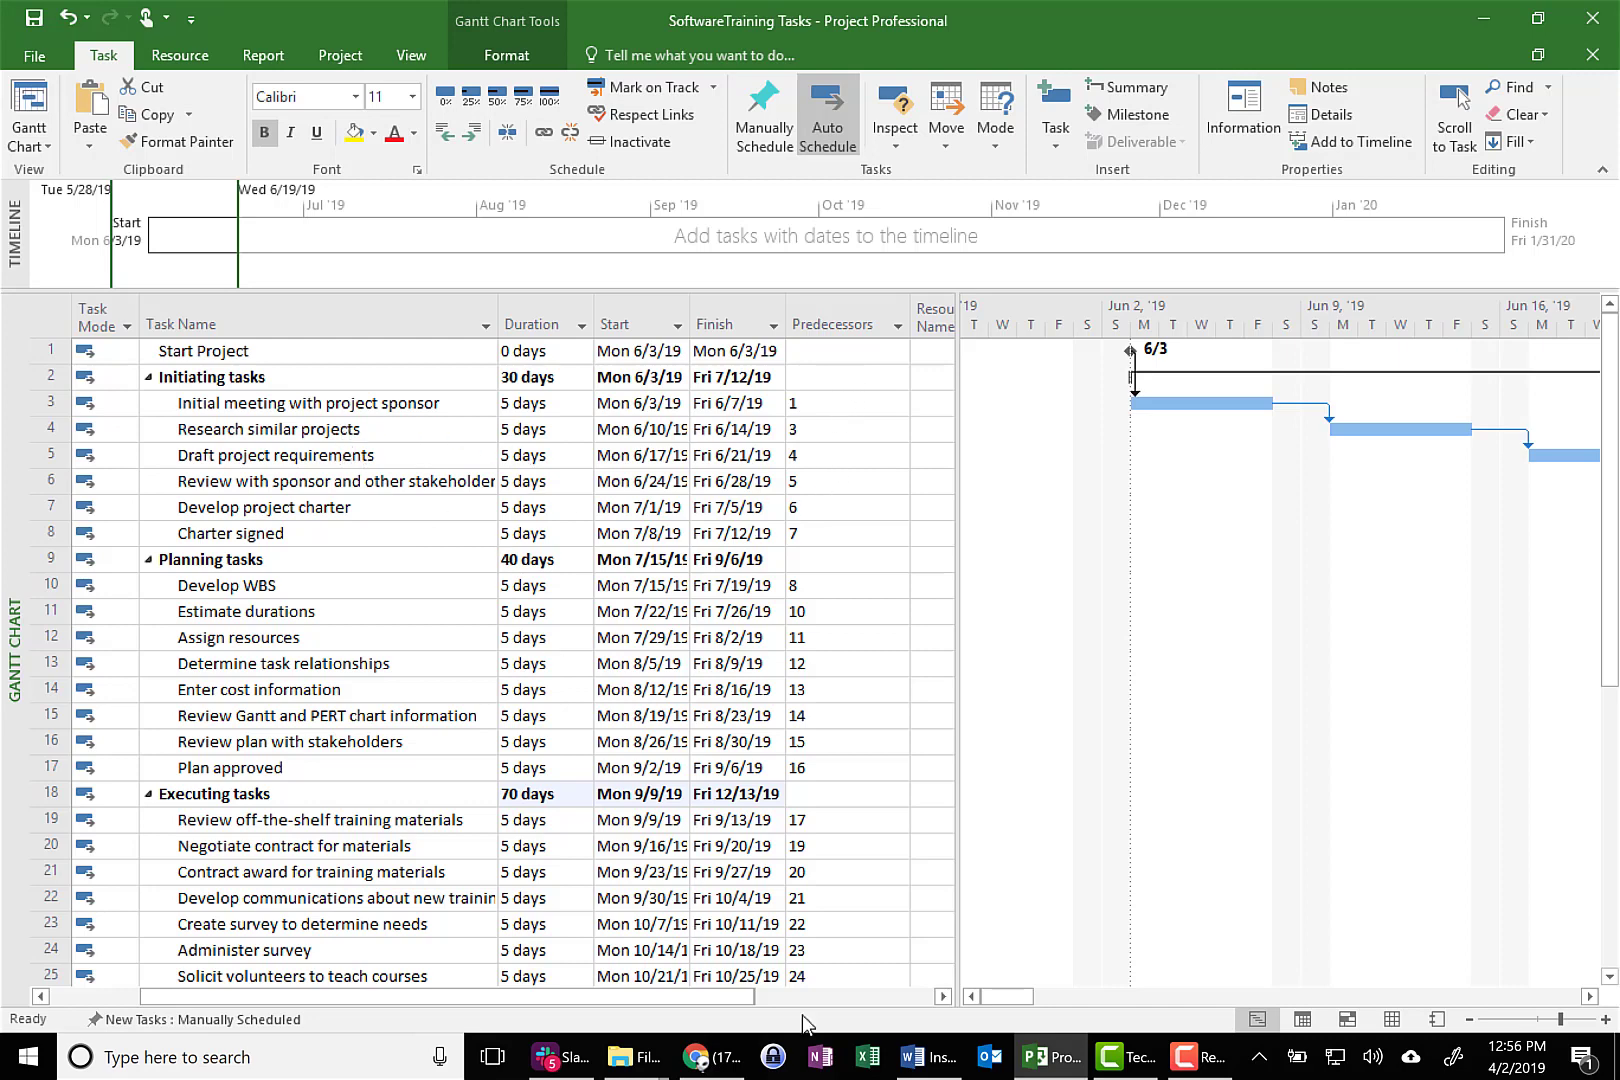
click(933, 1068)
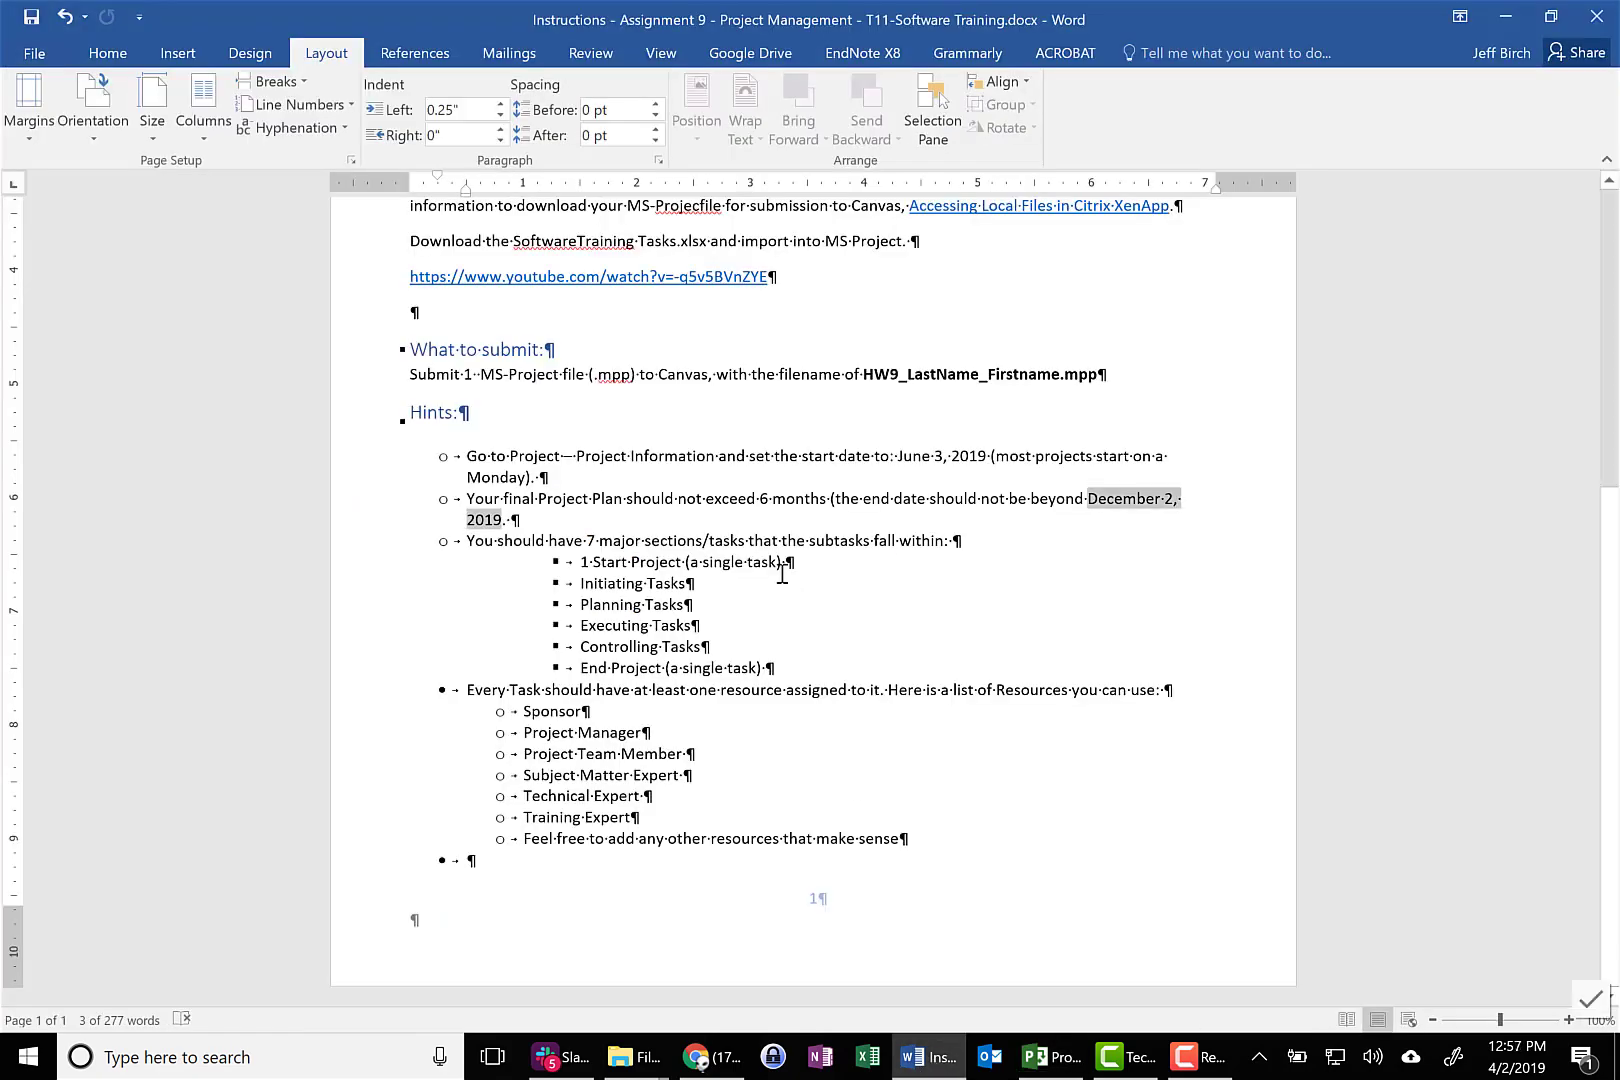
scroll(783, 575, up, 5)
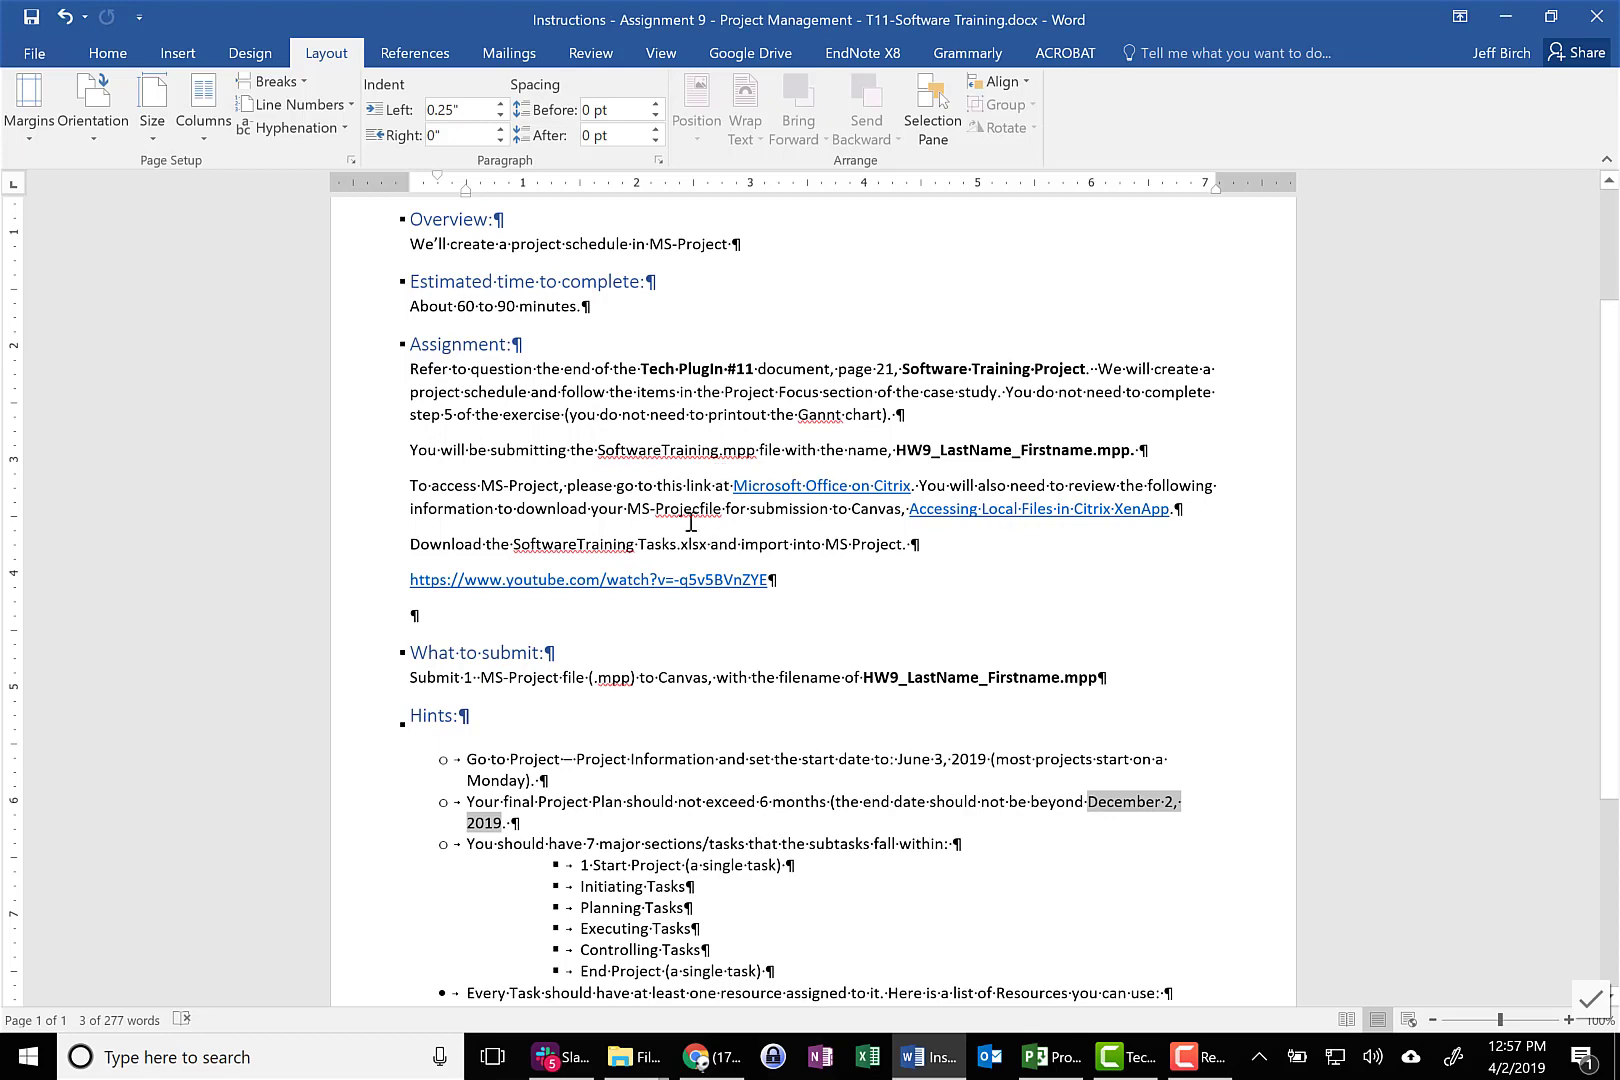
scroll(745, 580, down, 3)
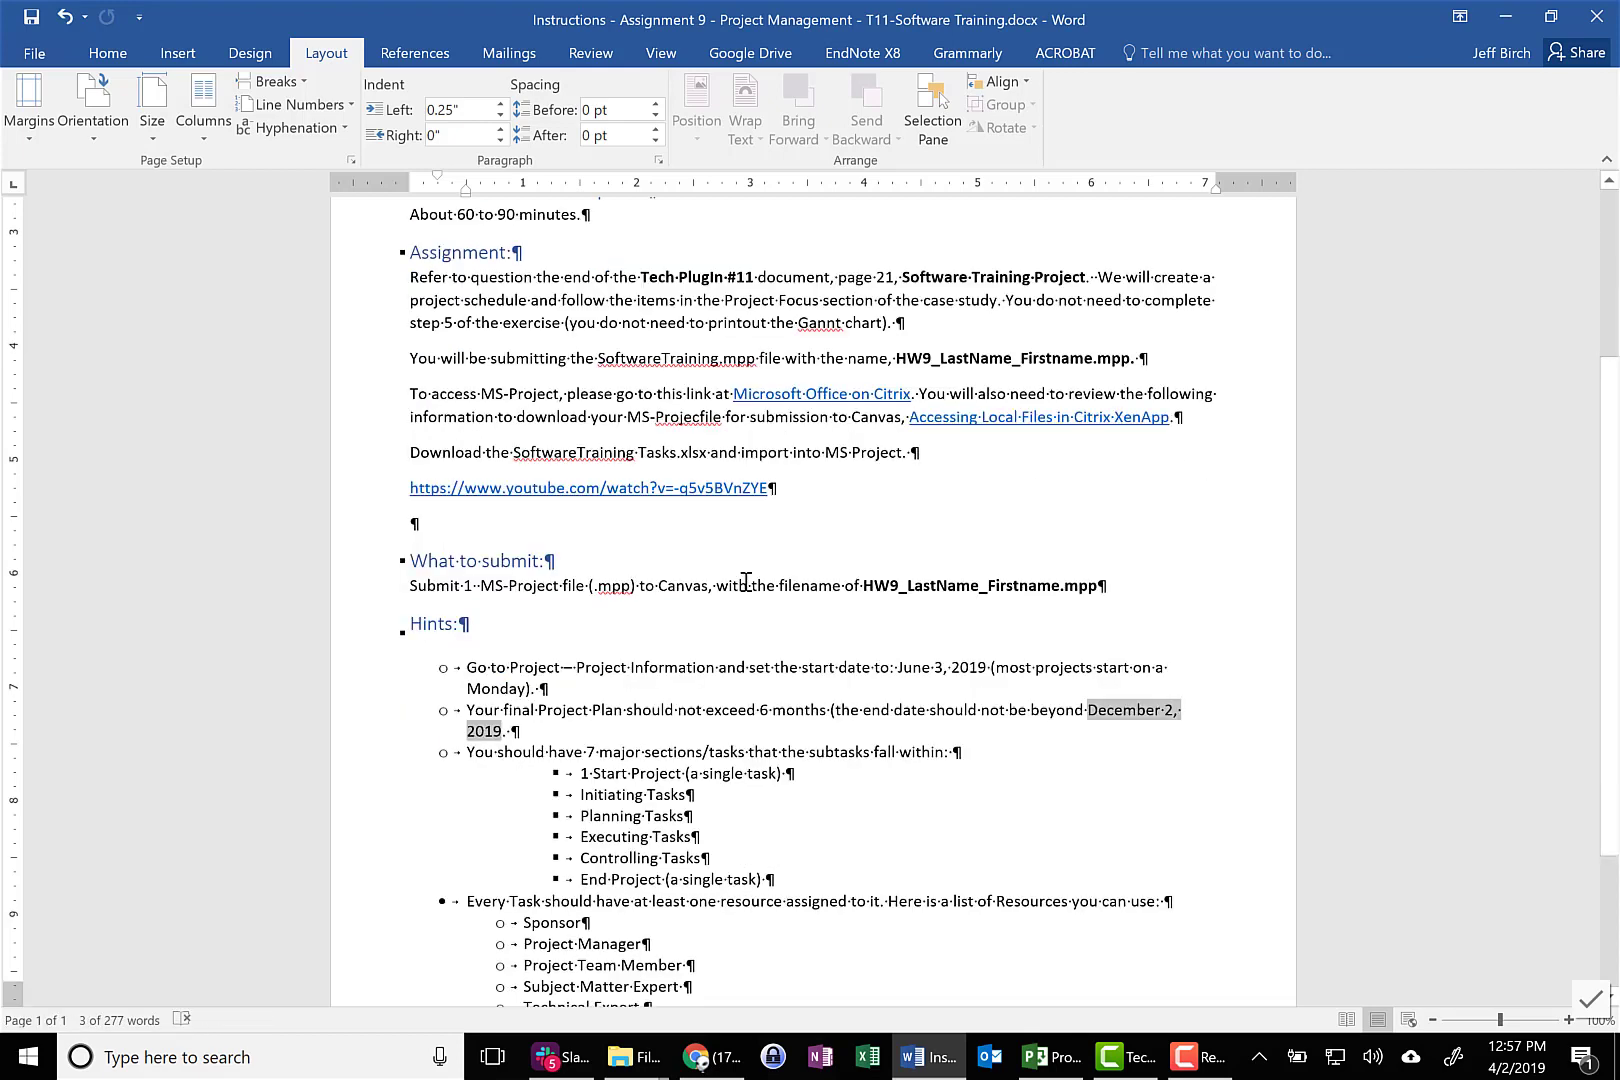
click(1050, 1056)
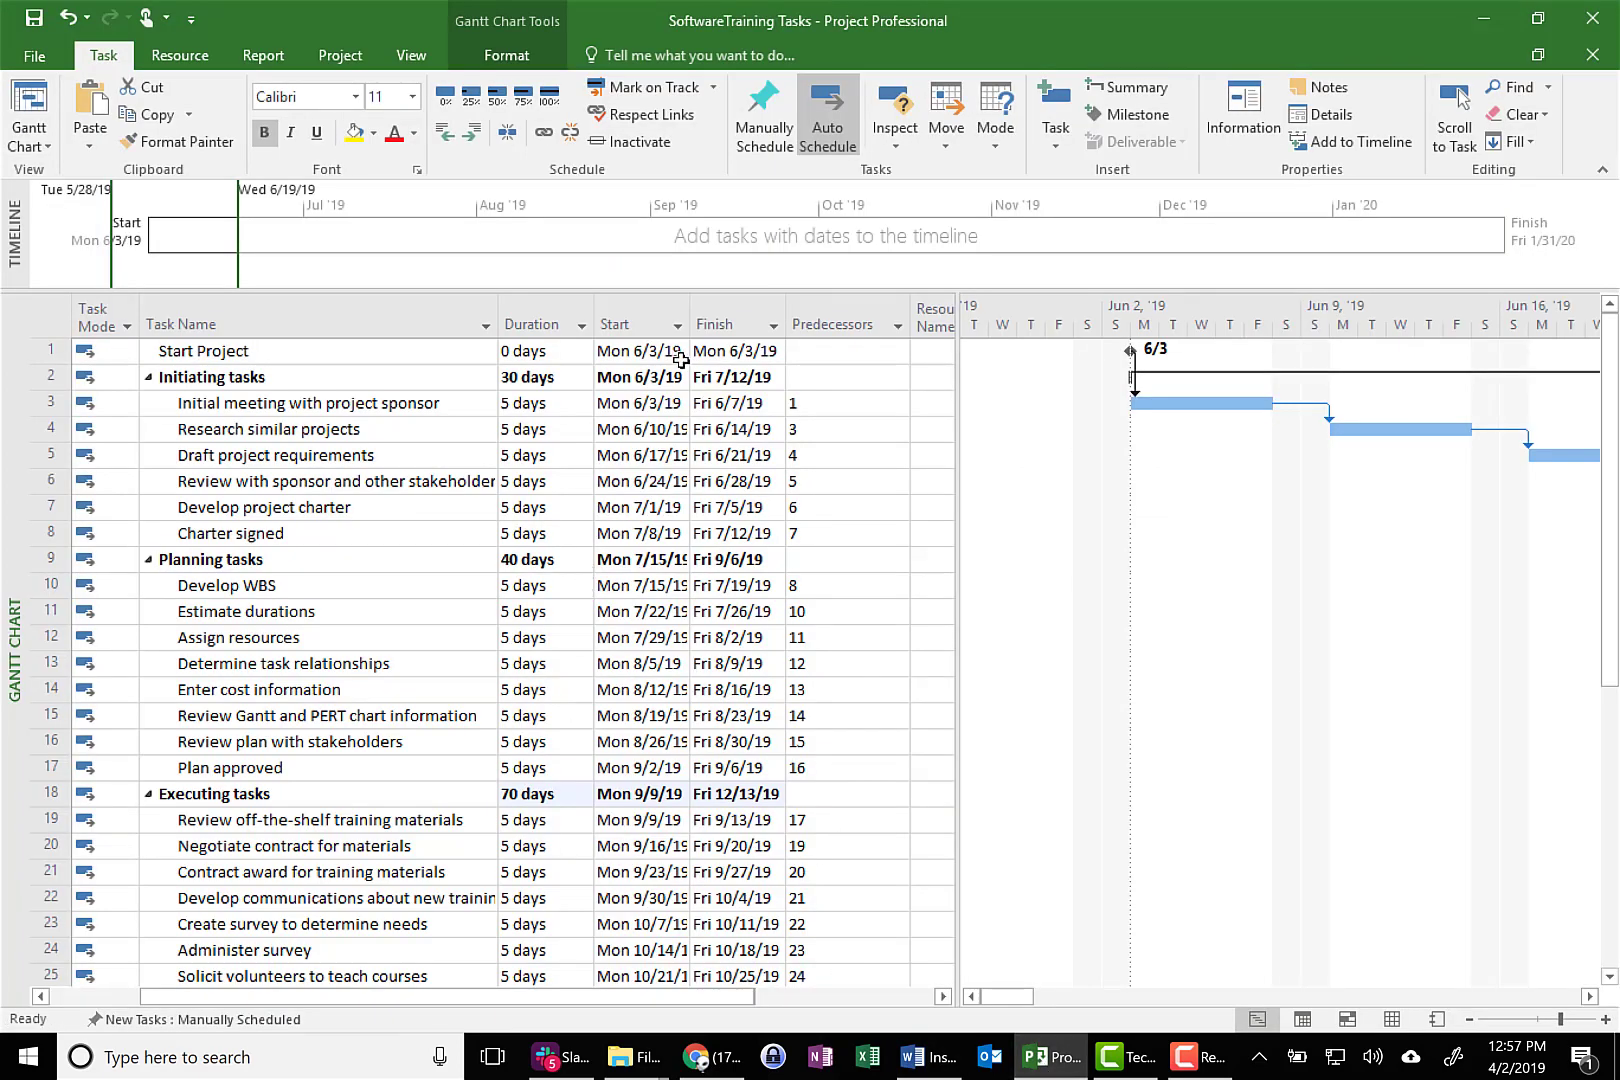
Widen the Start and Finish columns of the task table to fit their dates
double_click(690, 318)
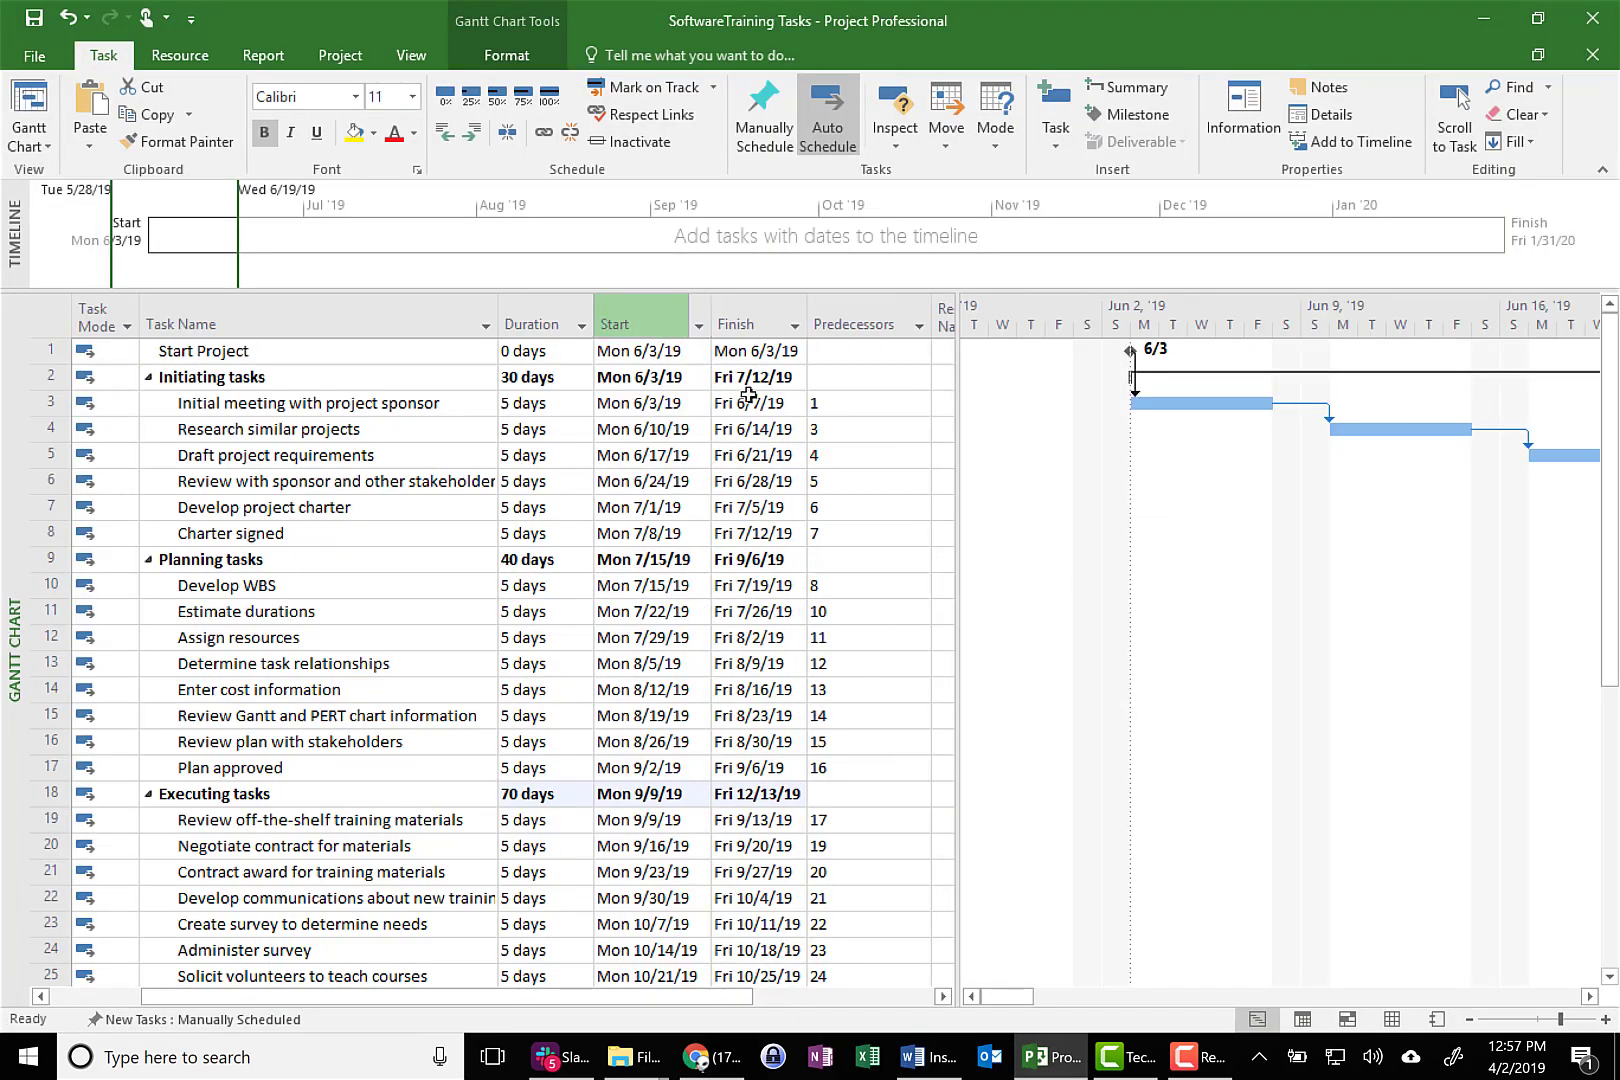
double_click(807, 320)
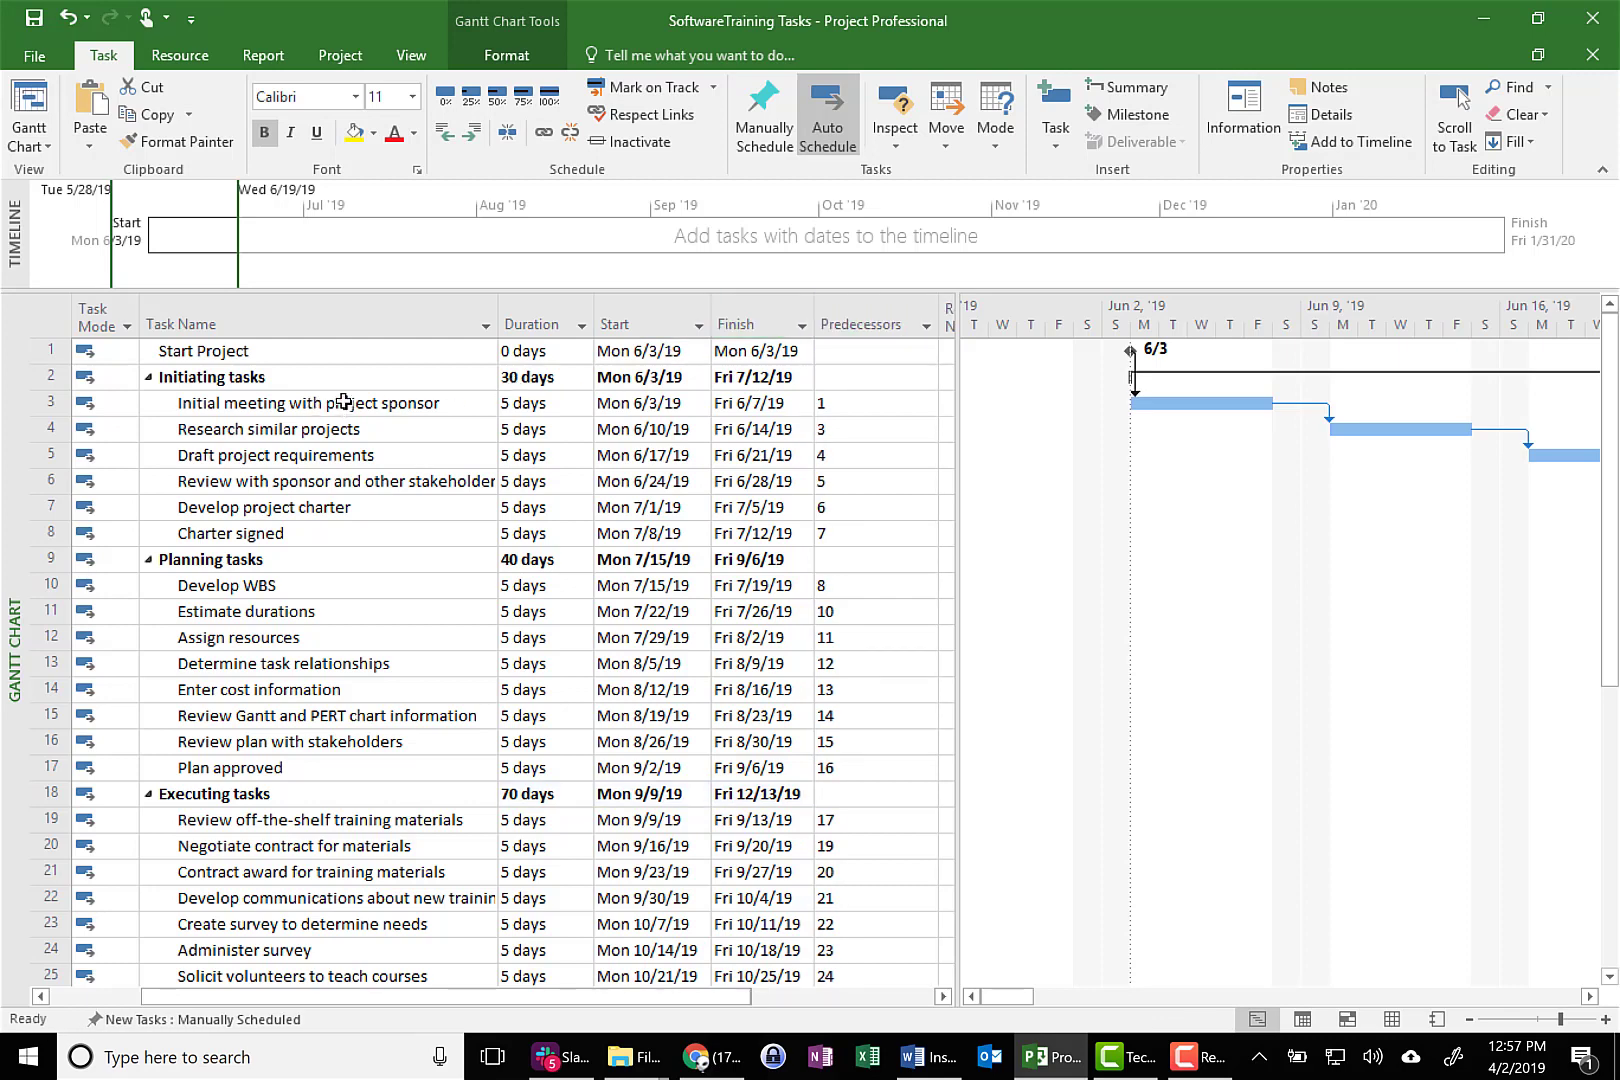
Set the durations of Initial meeting with project sponsor and Charter signed to 1 day each
click(334, 404)
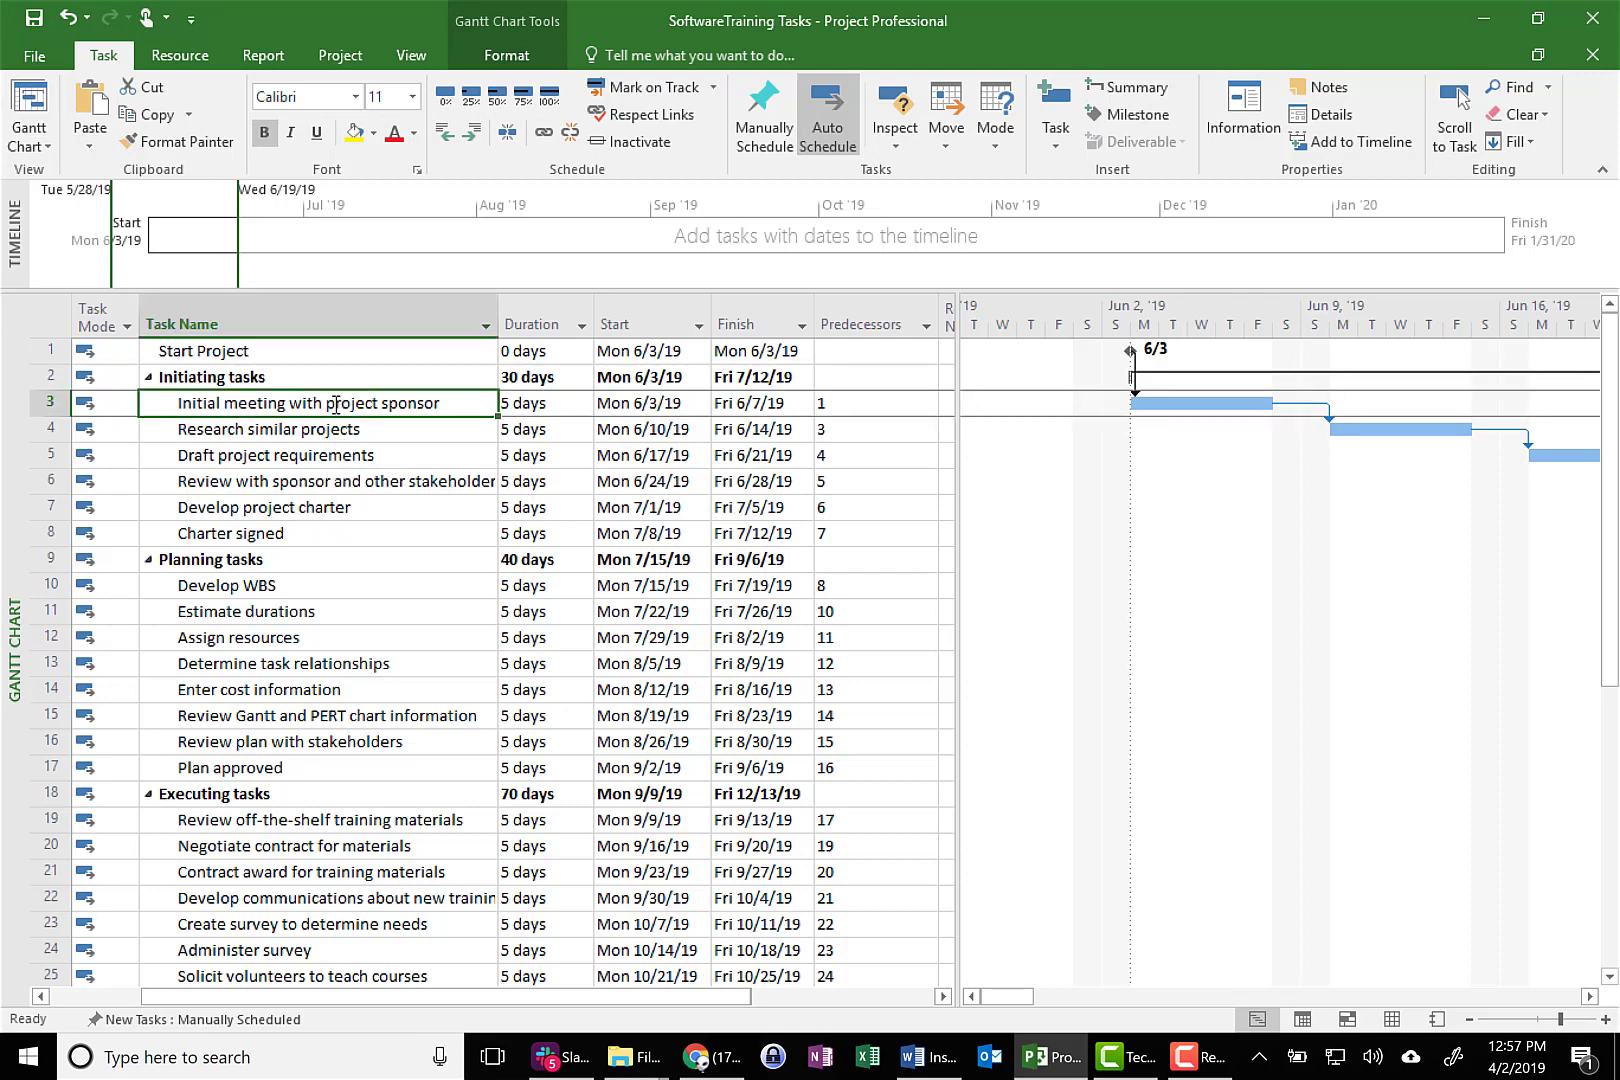
click(515, 404)
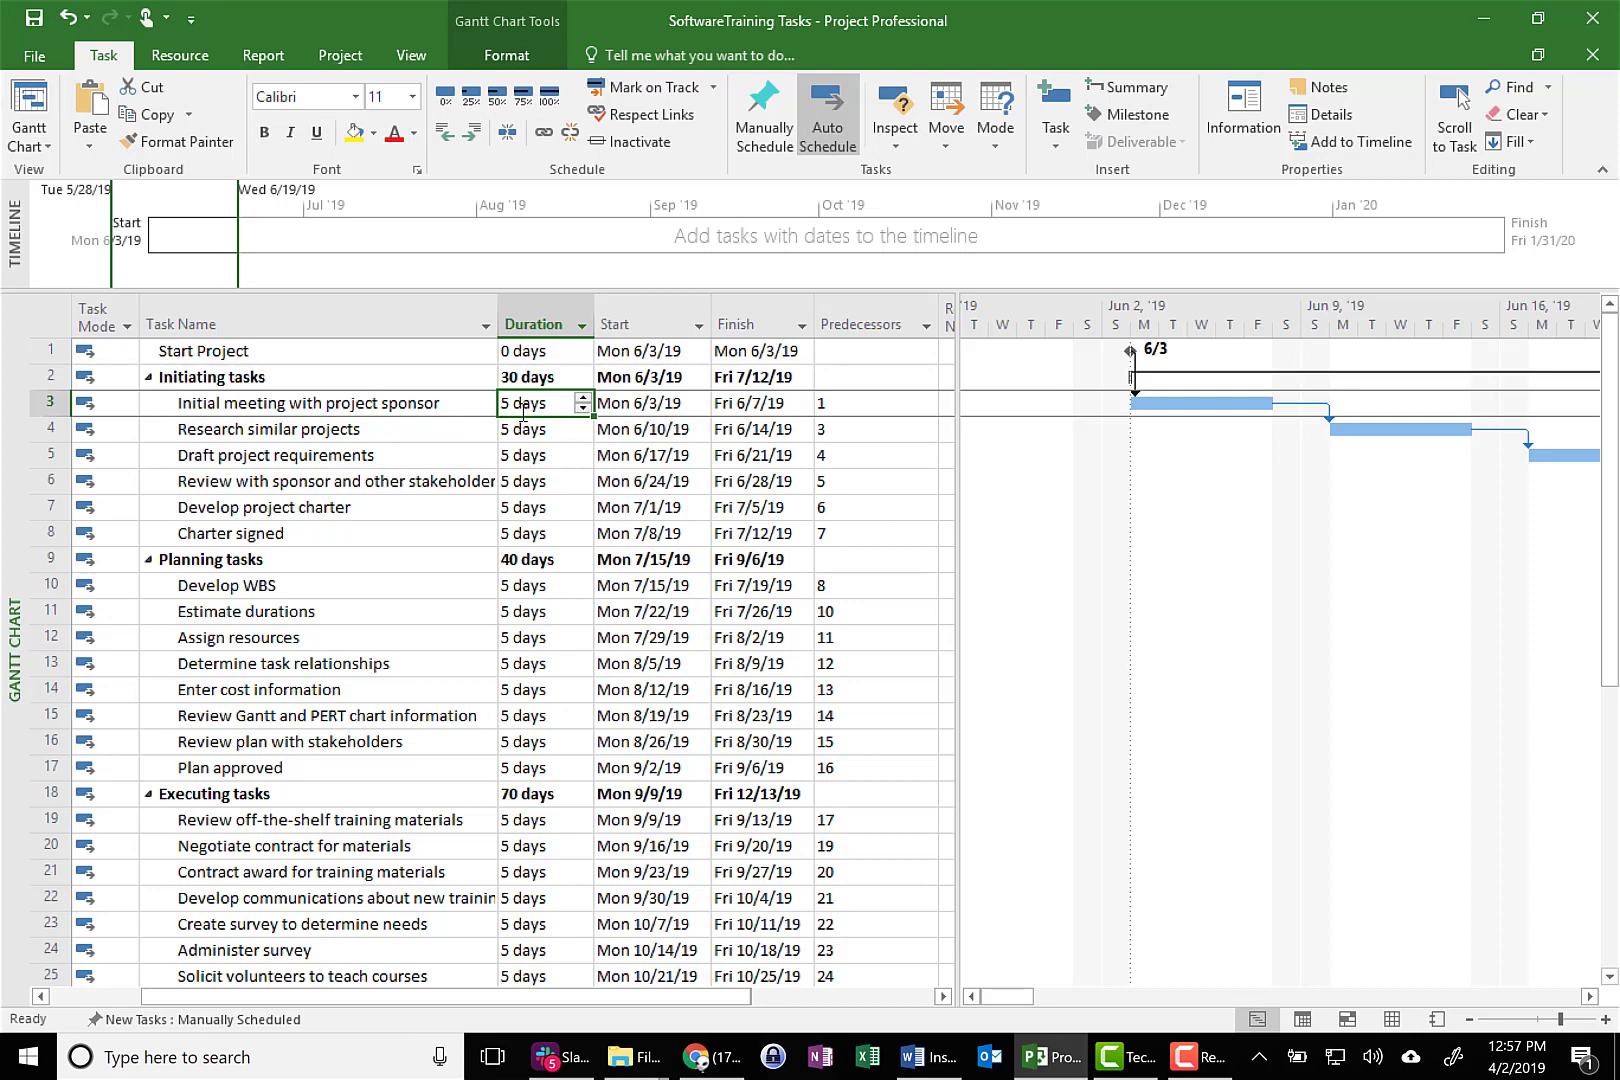
text(1)
key(Return)
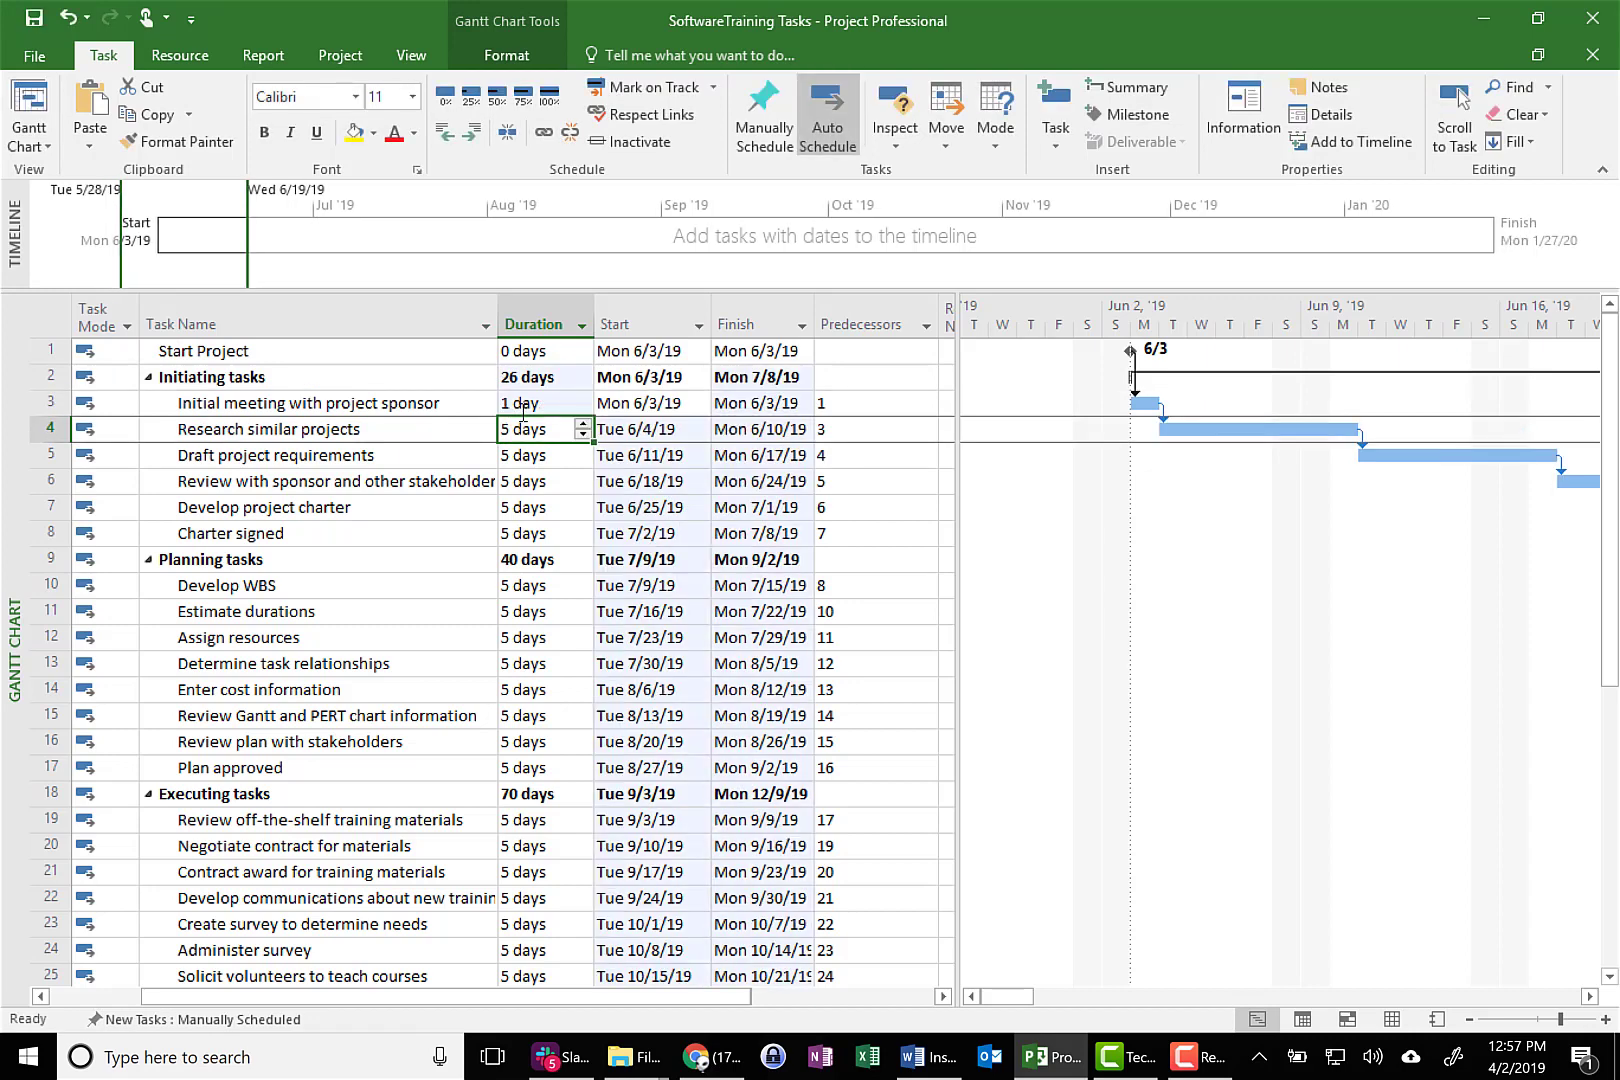
click(531, 539)
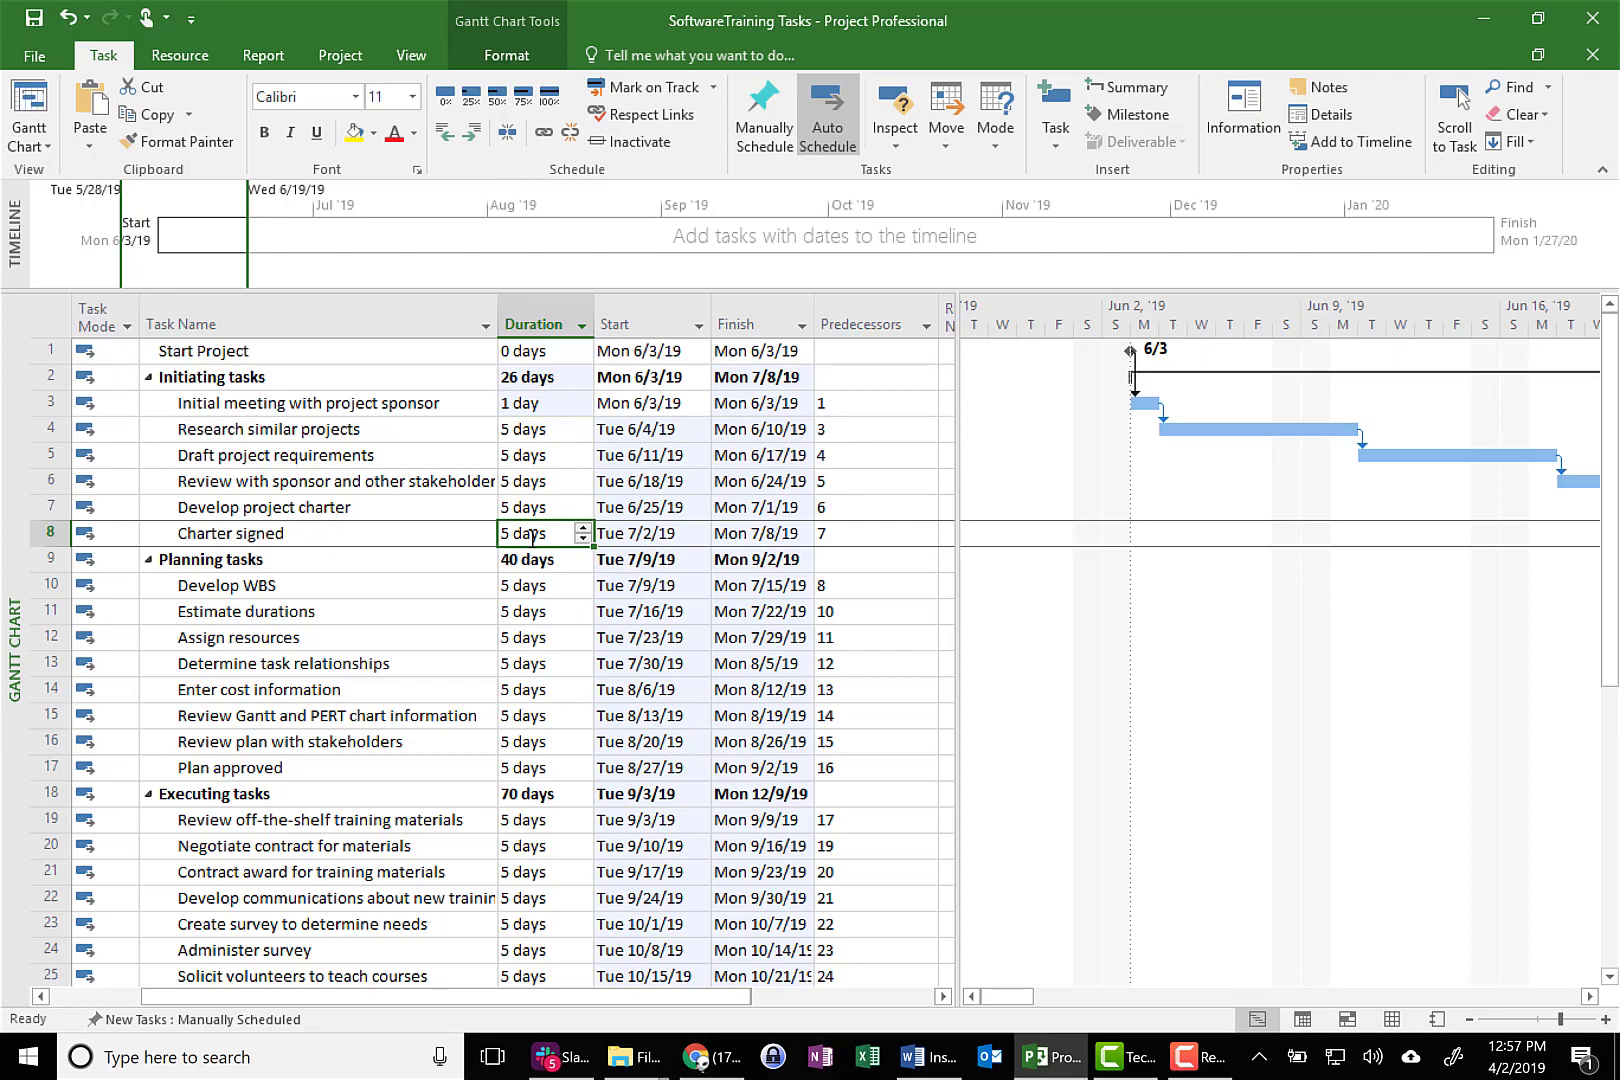
text(1)
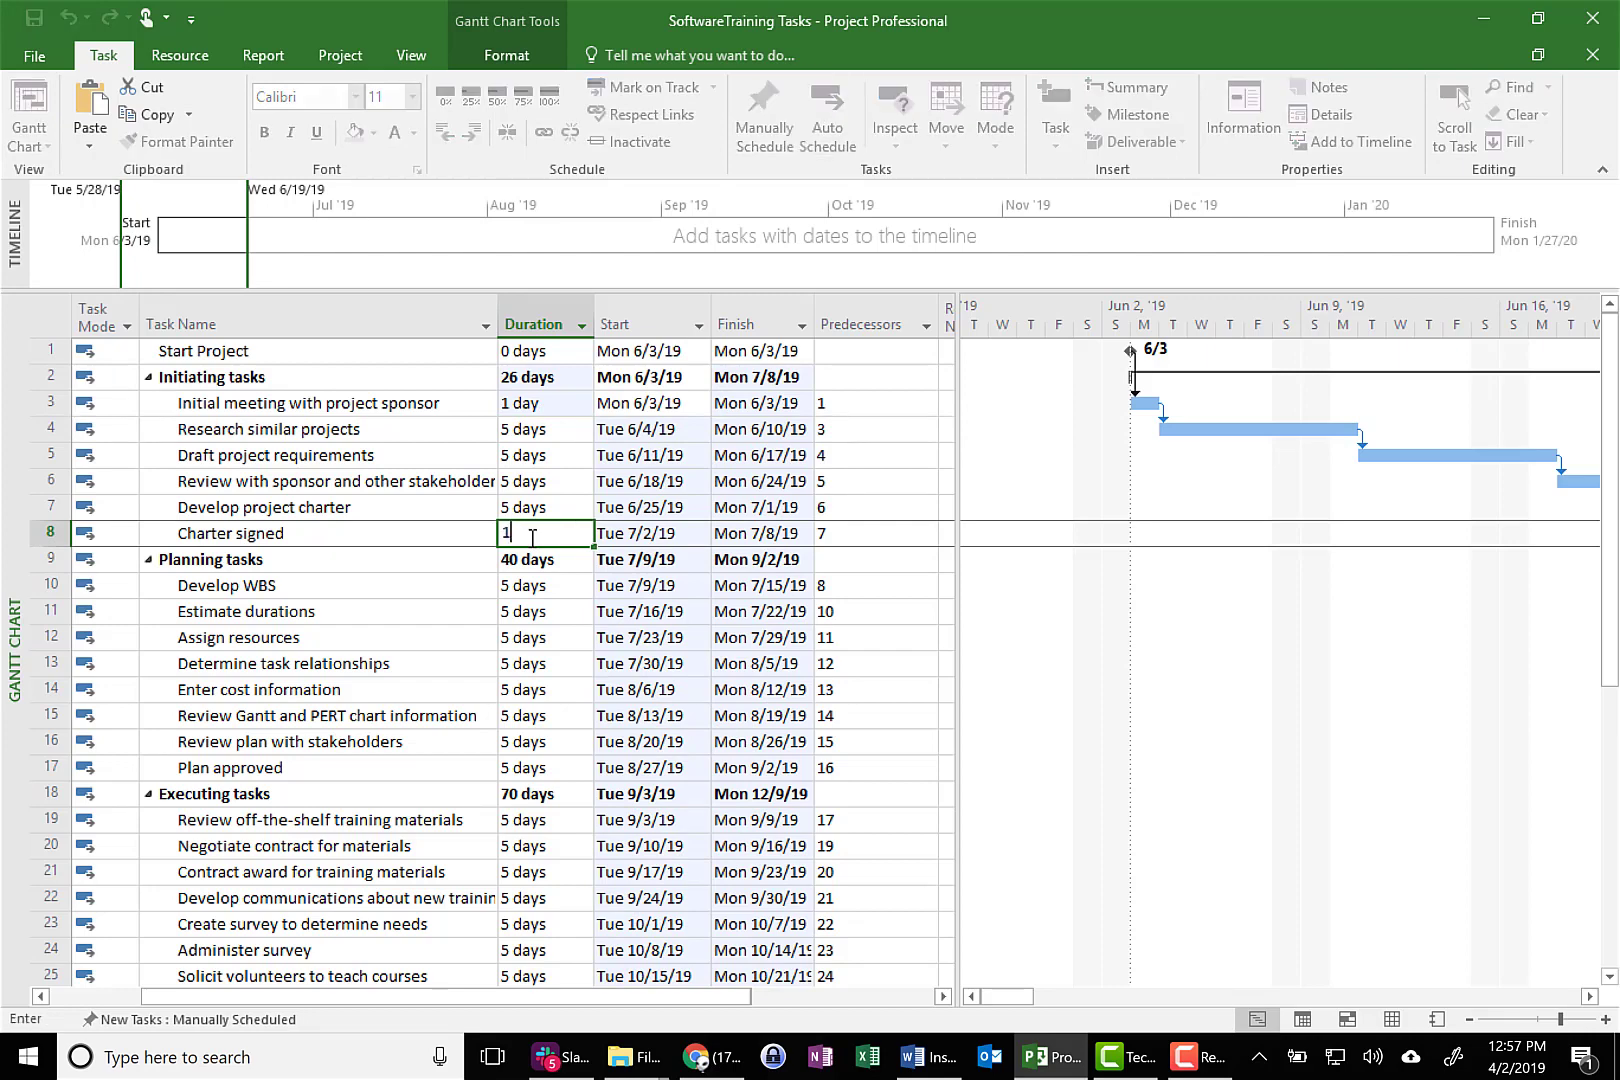
key(Return)
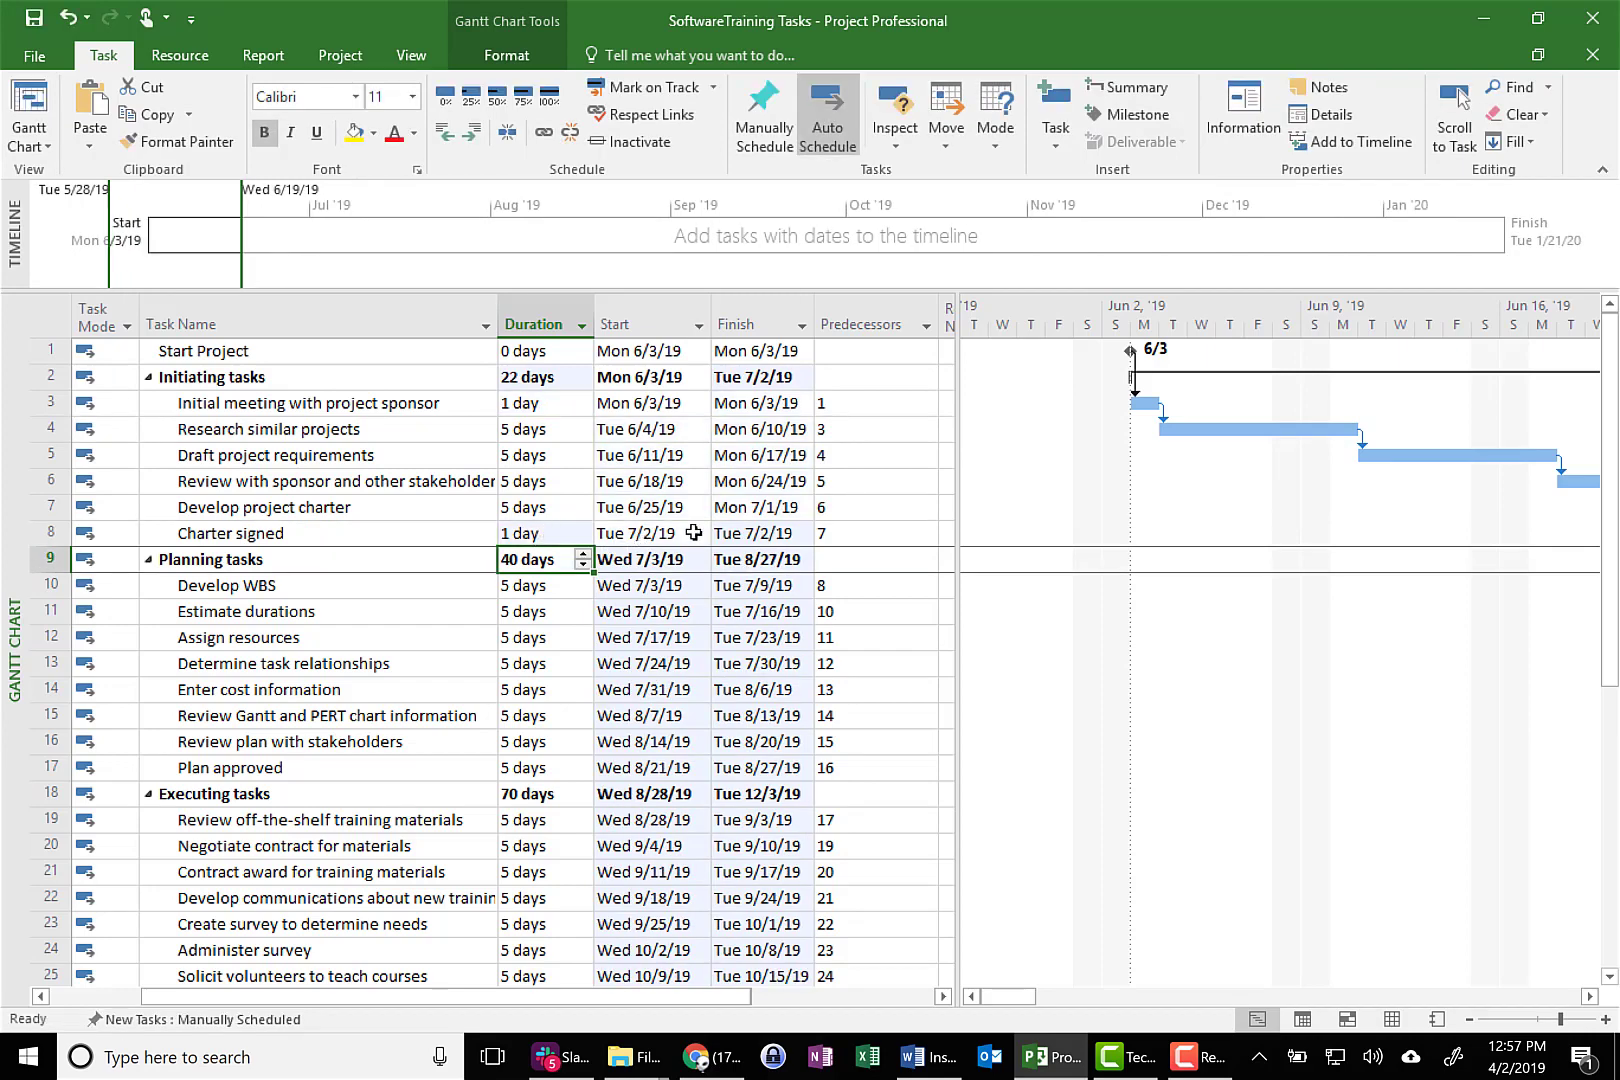